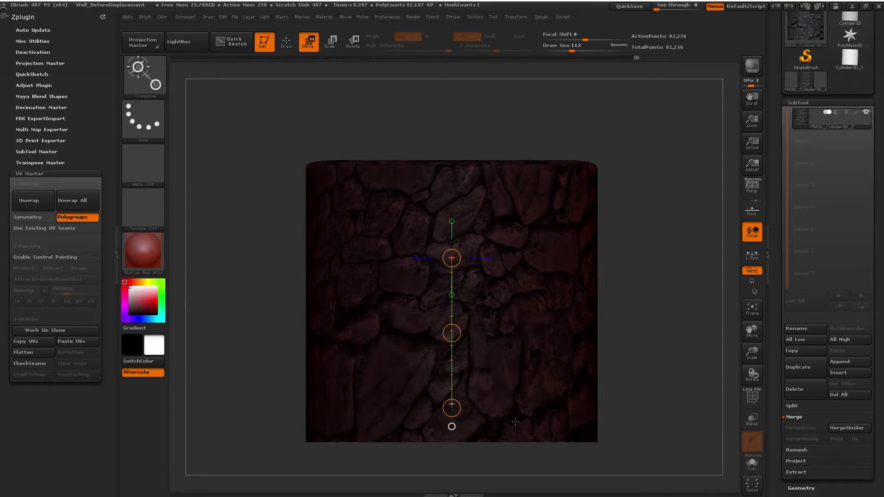
Hide the Zplugin tray and collapse the SubTool settings to clear space around the stone cylinder
left_click_drag(637, 236, 652, 264)
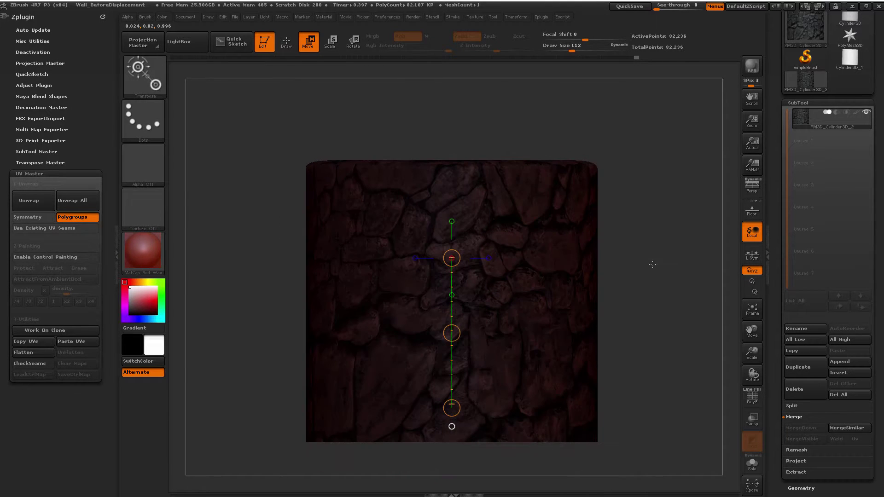
left_click(117, 253)
left_click_drag(619, 287, 620, 294)
left_click(807, 102)
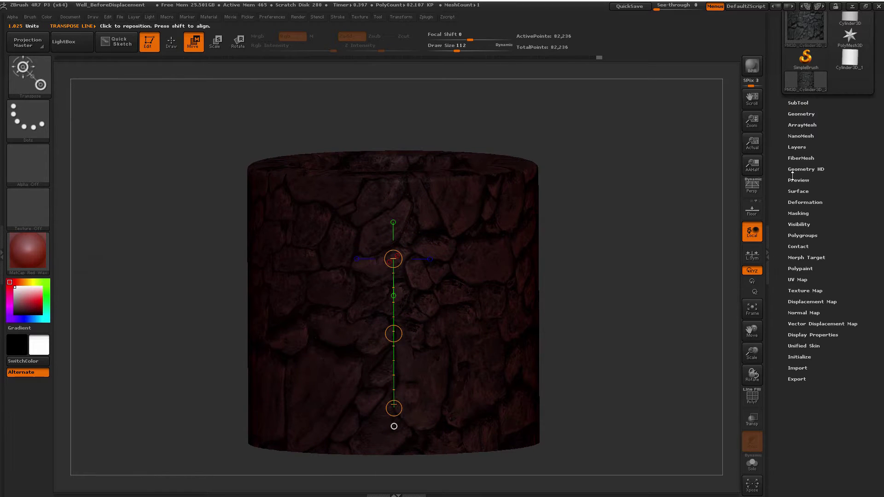
Import the StoneWallPattern_Displacement image as the cylinder's displacement map
left_click(809, 291)
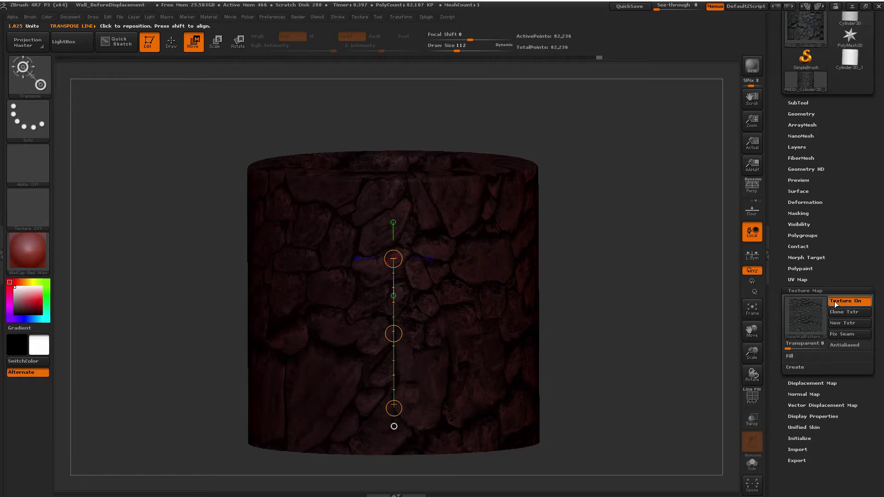
left_click(805, 290)
left_click(809, 301)
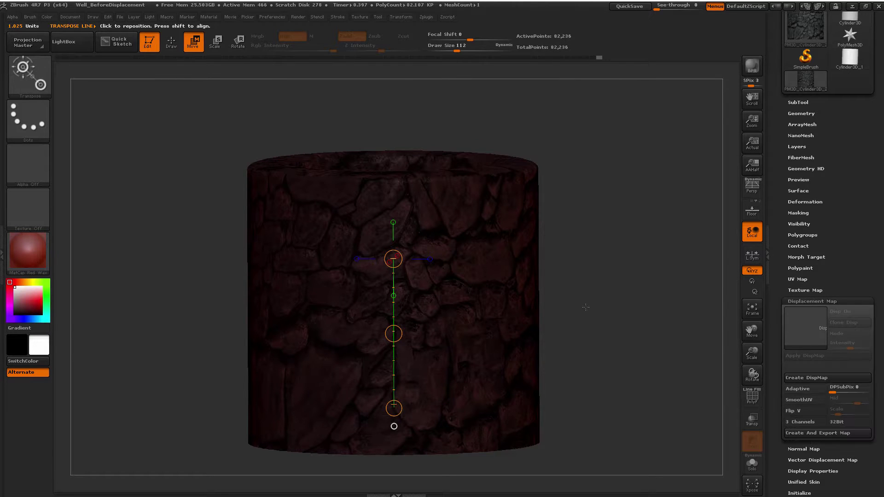
left_click_drag(593, 312, 608, 292)
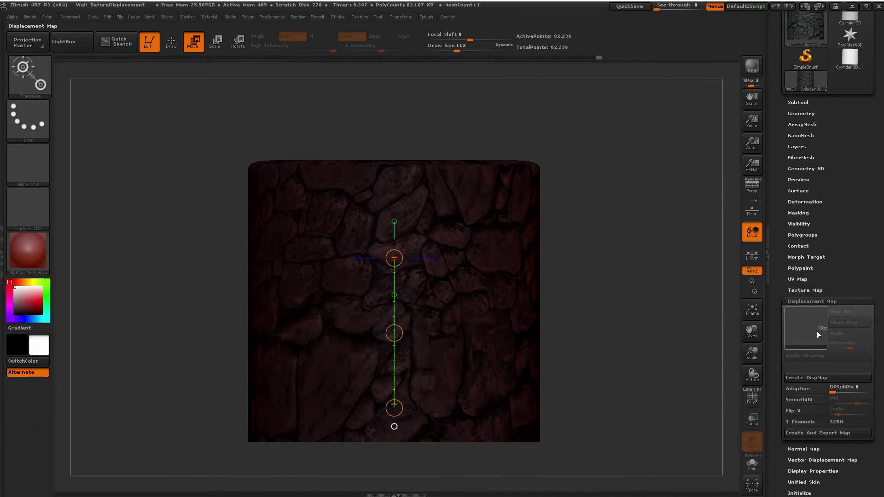
left_click(805, 328)
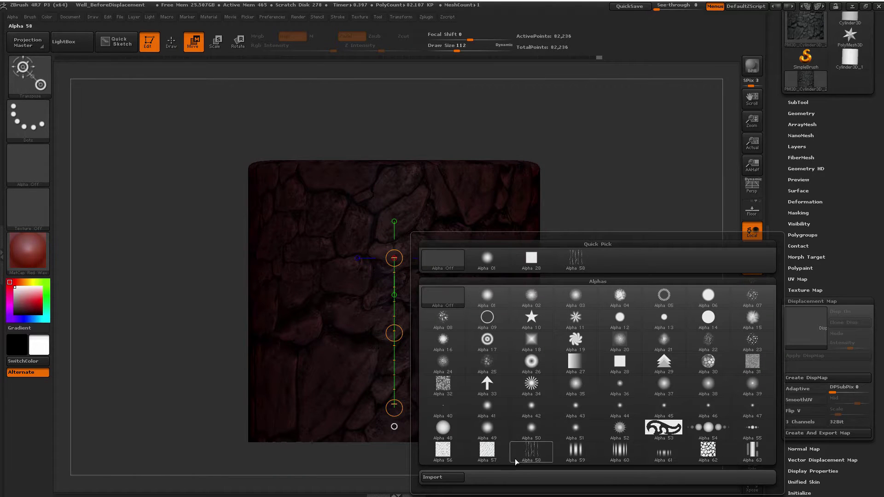
left_click(459, 478)
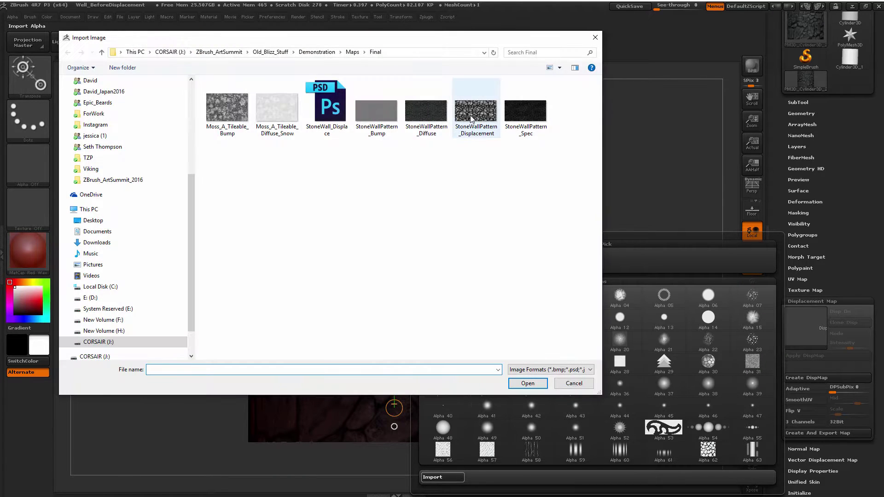
left_click(469, 137)
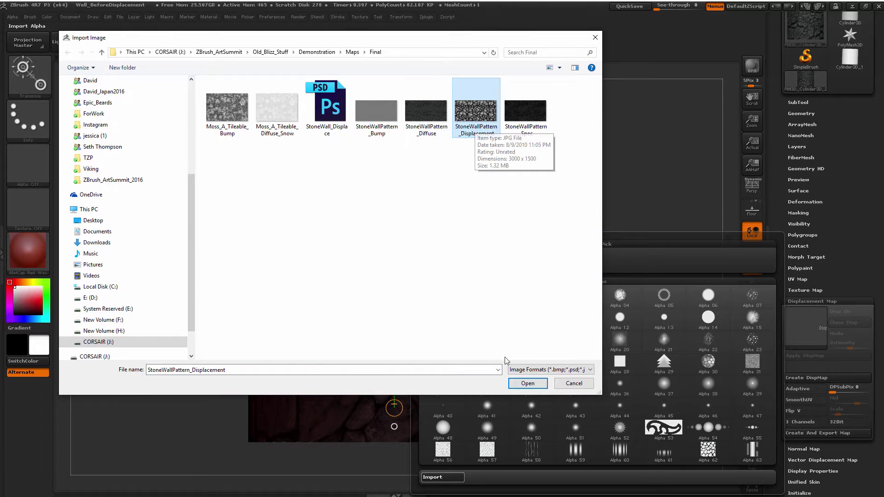
left_click(527, 384)
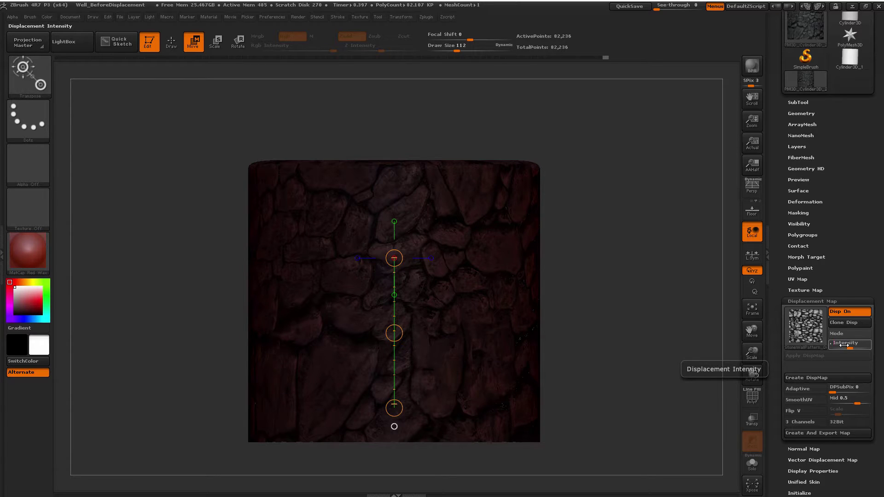
Set the displacement intensity to 0.2 and apply the displacement map to the cylinder
left_click_drag(844, 344, 857, 346)
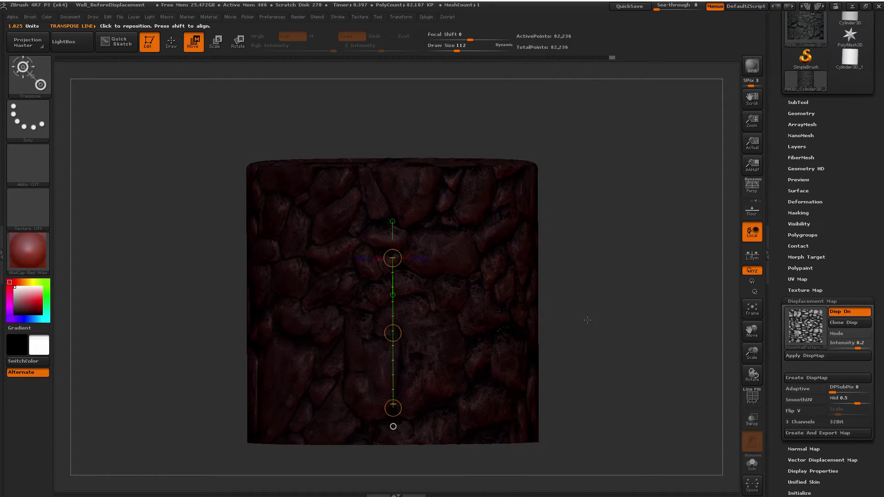
left_click(794, 355)
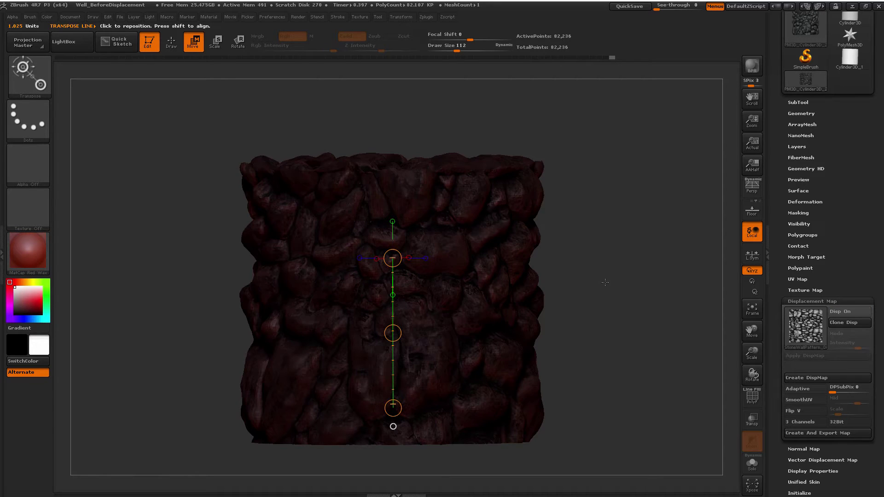
mouse_move(605, 282)
left_mouse_down()
mouse_move(552, 286)
mouse_move(616, 284)
mouse_move(602, 284)
left_mouse_up()
Turn off the texture map to inspect the displaced geometry, and undo the applied displacement
left_click(801, 290)
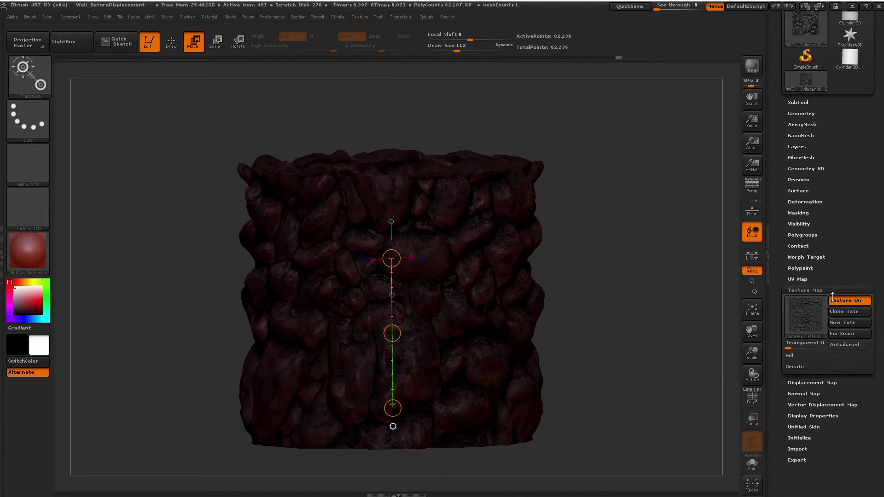
left_click(839, 300)
mouse_move(632, 268)
left_mouse_down()
mouse_move(578, 265)
mouse_move(649, 267)
mouse_move(630, 265)
left_mouse_up()
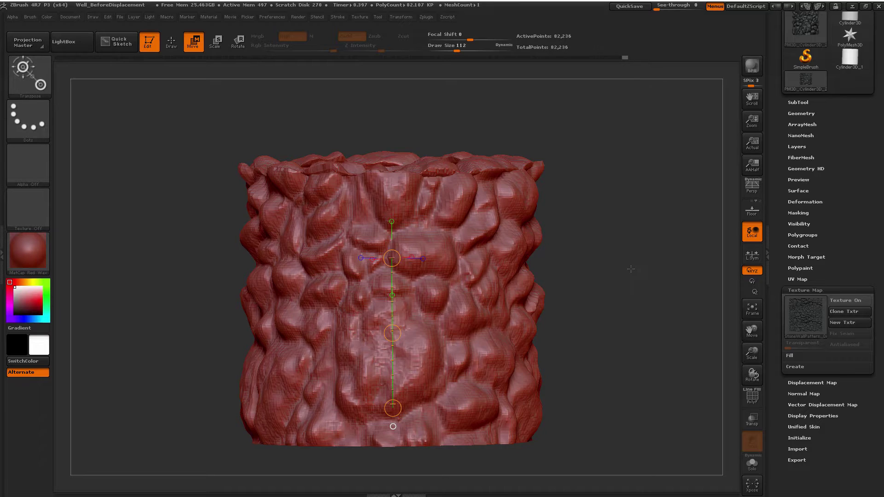
left_click_drag(628, 269, 628, 270)
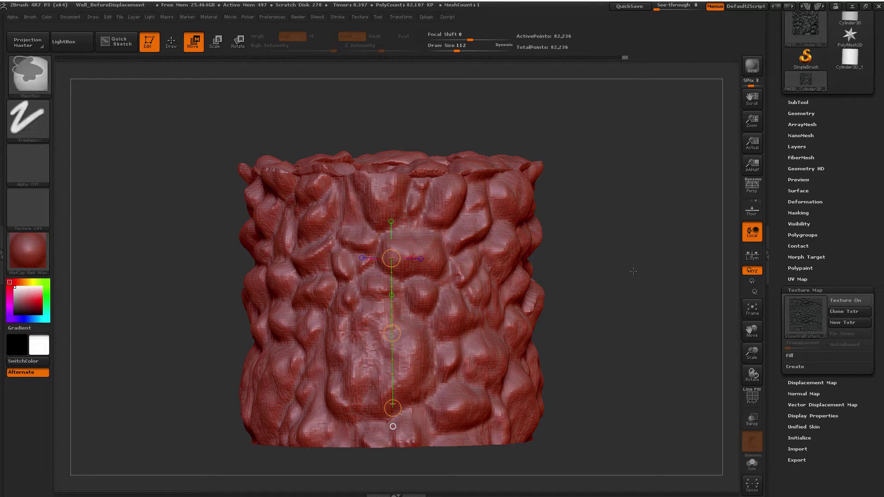
key("ctrl+z")
key("ctrl+z")
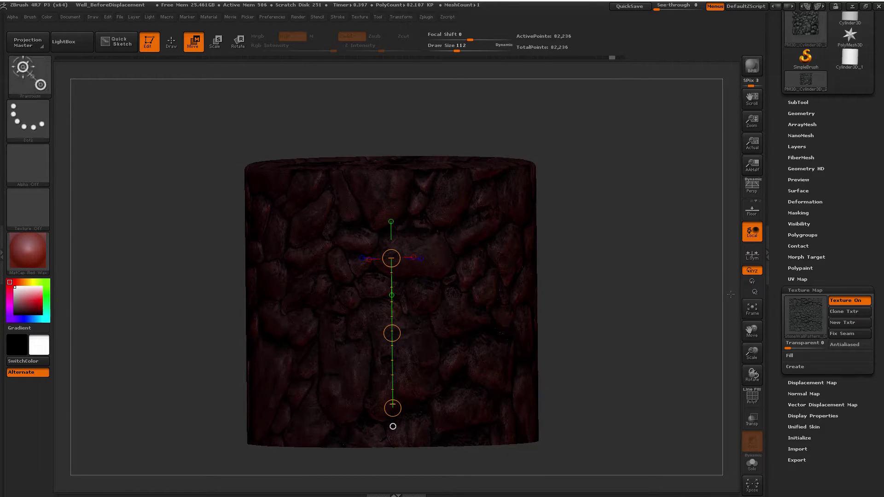
Turn off the cylinder's texture map and subdivide the mesh twice to about 1.3 million points
left_click(841, 301)
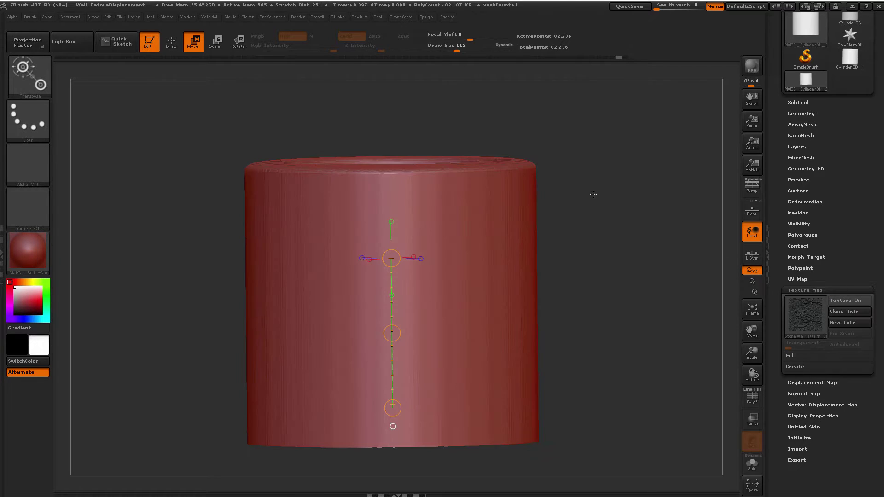
left_click_drag(613, 138, 613, 145)
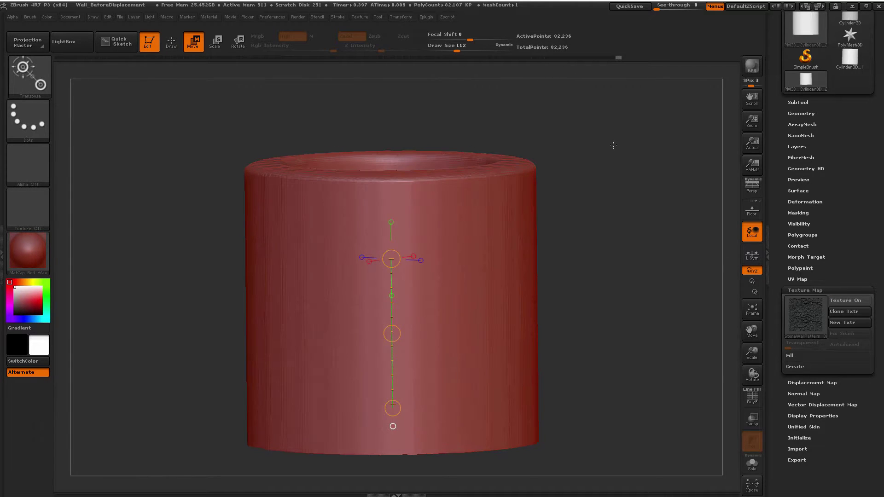
key("ctrl+d")
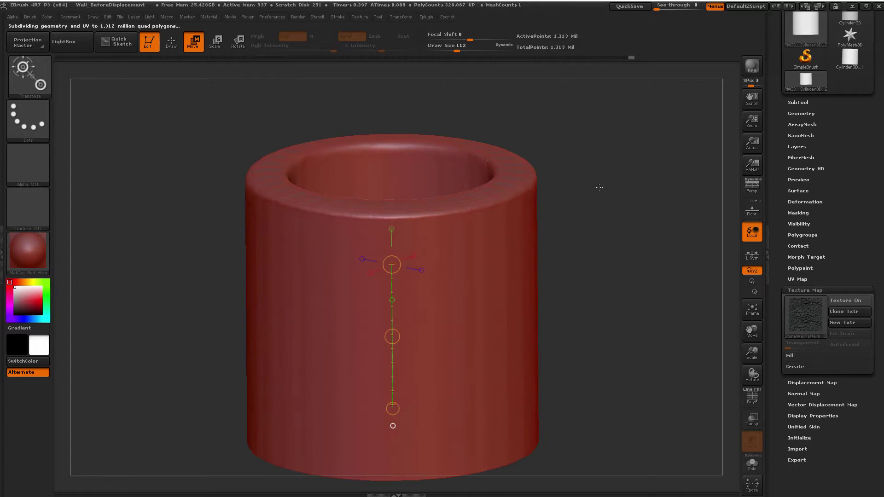
key("shift+f")
key("shift+f")
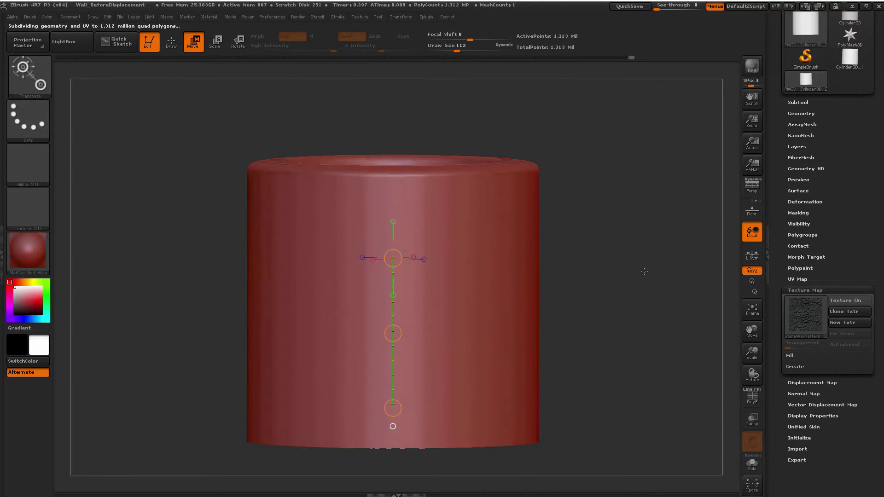
Apply the displacement map at intensity 0.2 to the subdivided cylinder
left_click(821, 383)
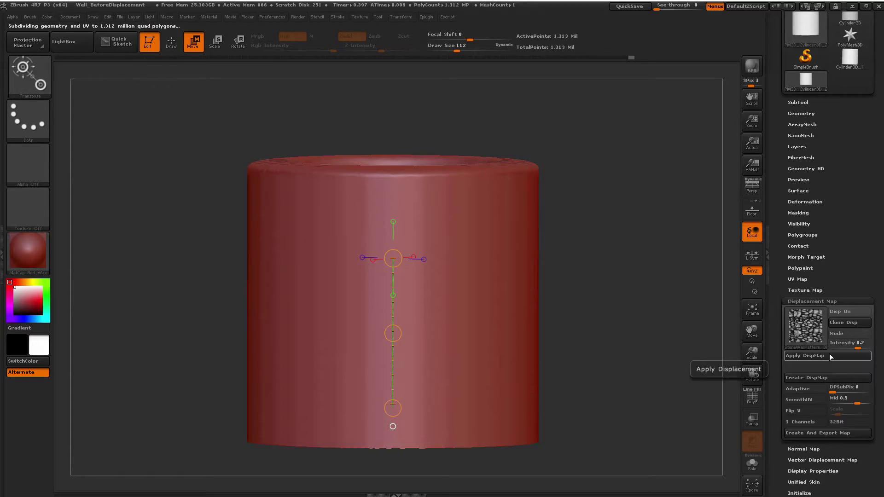
left_click(816, 356)
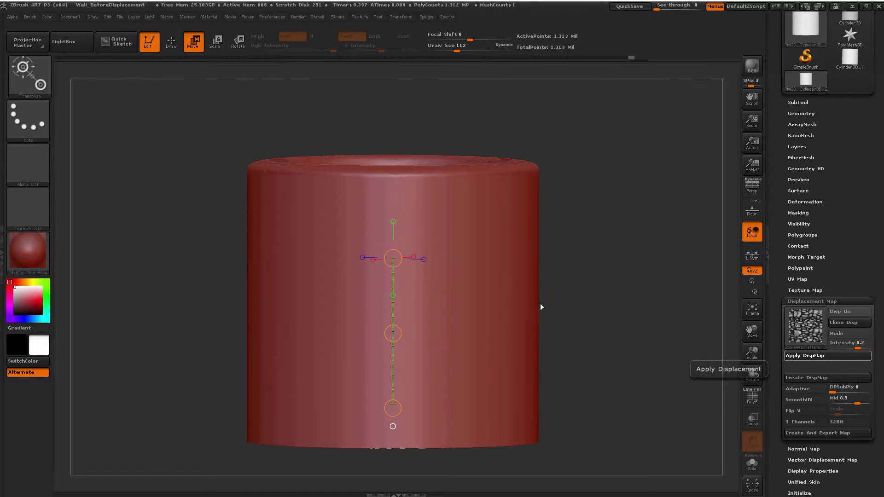
left_click_drag(612, 269, 633, 291)
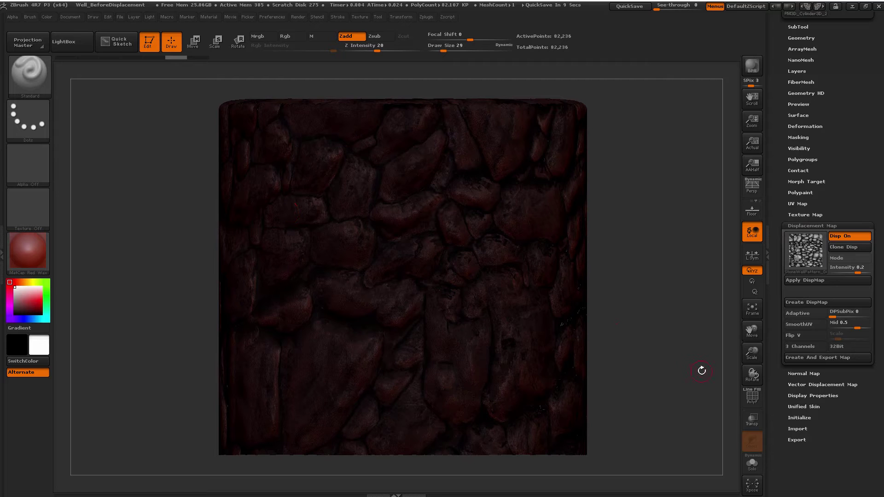
Try applying the displacement map with the Mid value of 0.5 near the wall's edge, and undo it
left_click_drag(655, 320, 536, 235, "alt")
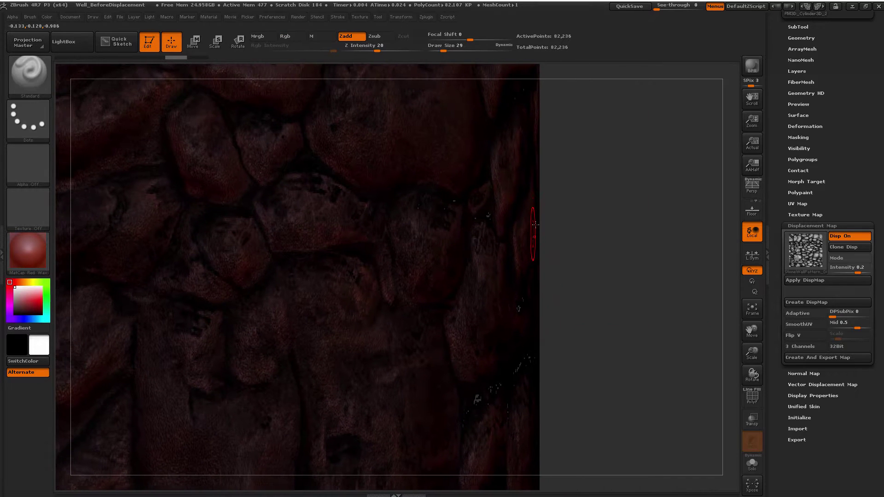
left_click(827, 280)
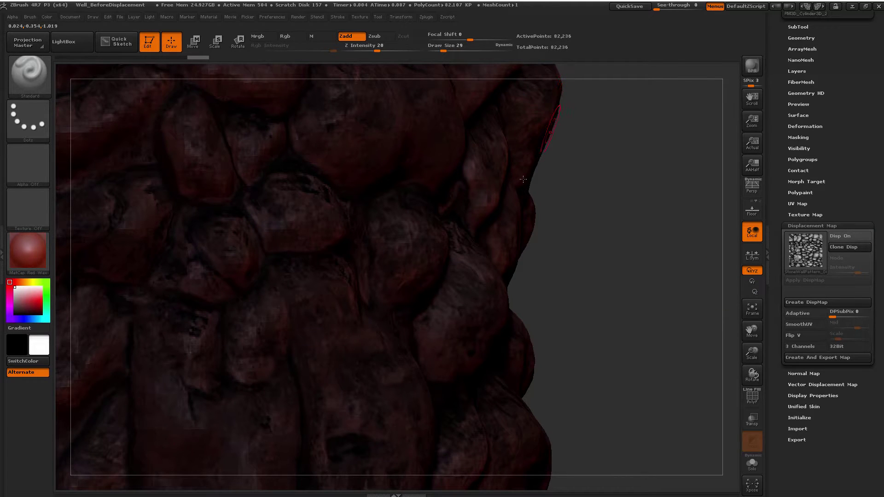
key("ctrl")
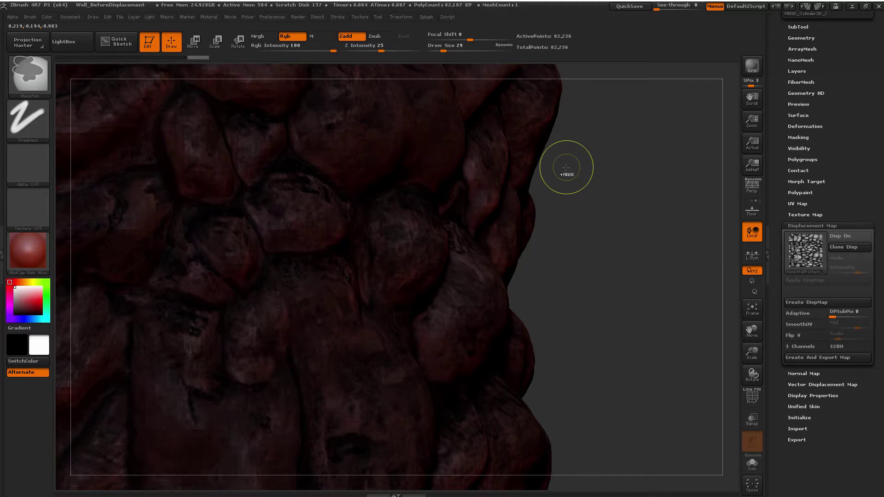
key("ctrl+z")
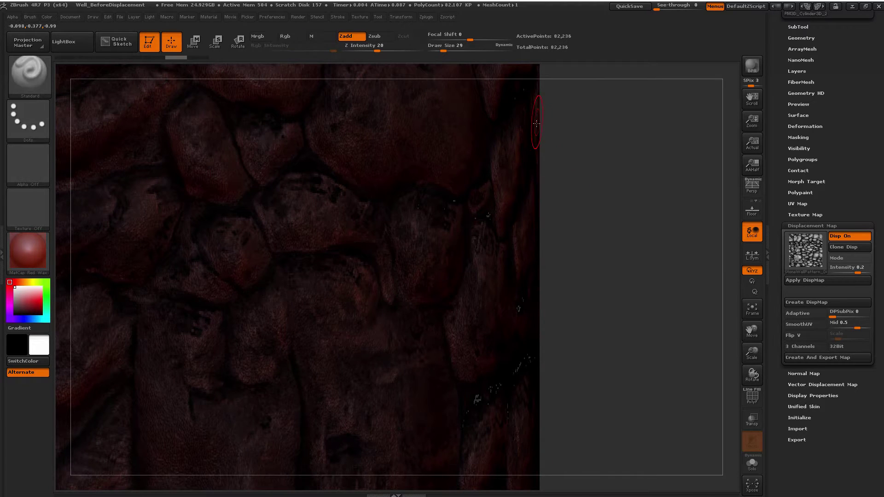
Set the displacement Mid value to 1, apply the map to compare the silhouette, and undo it
left_click(834, 322)
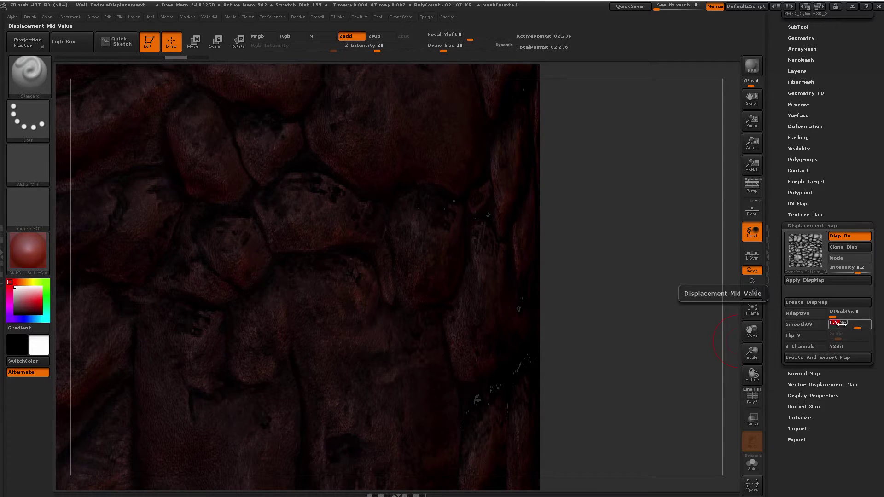
type("1")
key("Return")
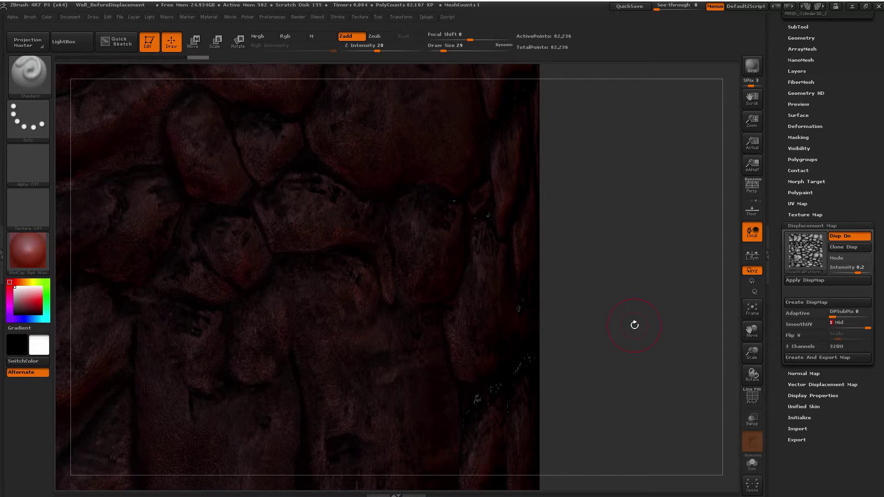
left_click(811, 282)
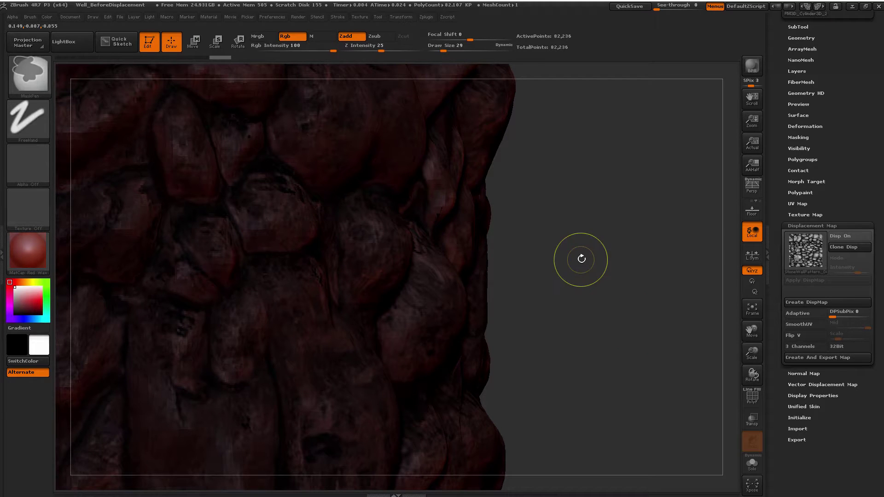
key("ctrl+z")
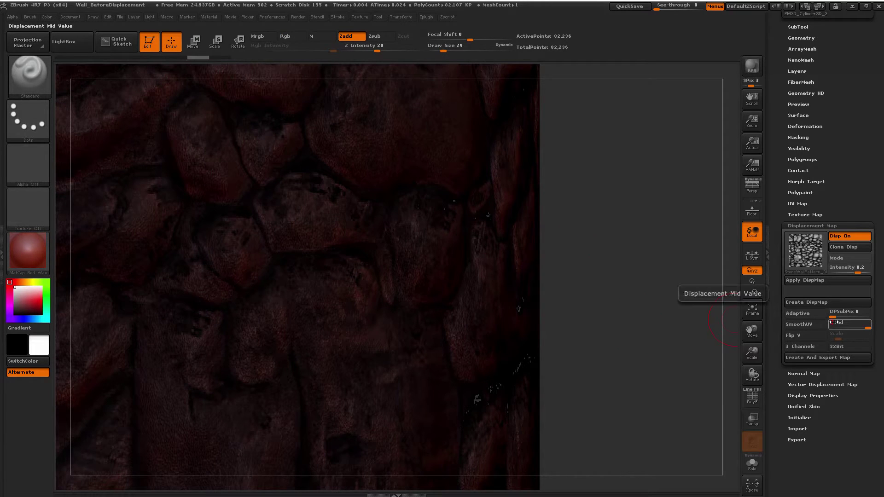
Lower the displacement Mid value to its minimum and apply the map to compare the silhouette
left_click(811, 302)
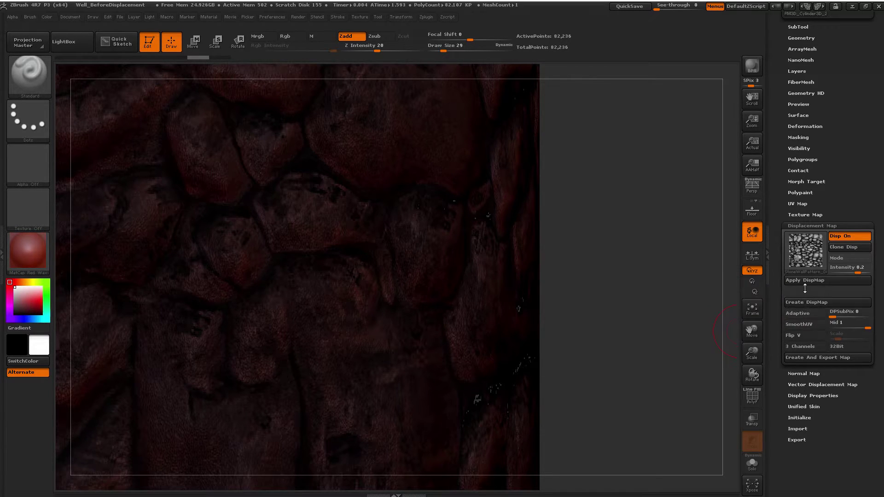
left_click(807, 280)
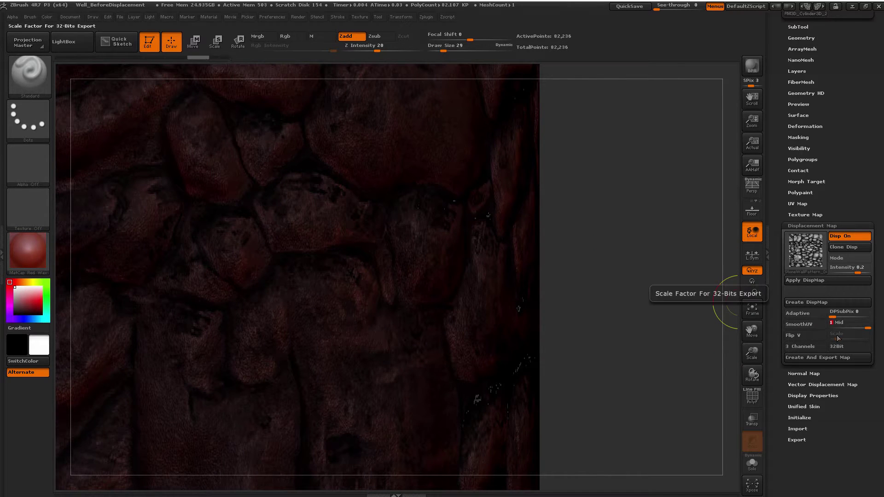
left_click(807, 282)
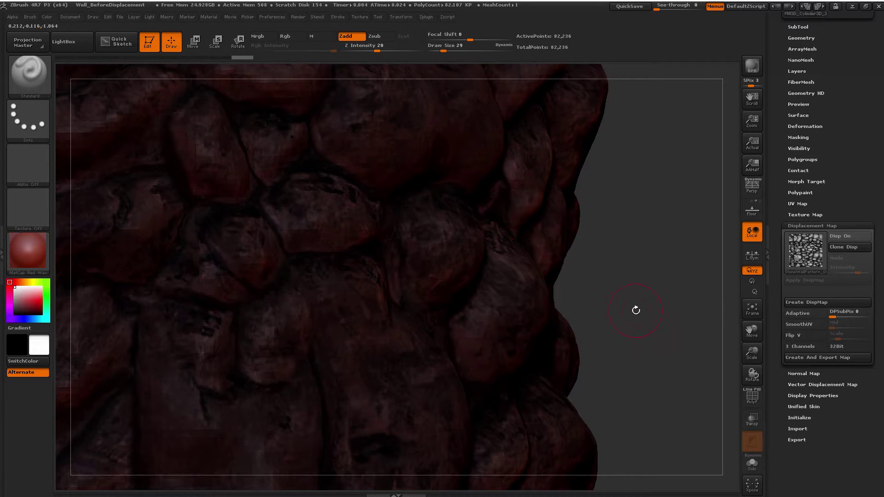
Undo the last displacement and set the Mid value back to 0.5
key("ctrl+z")
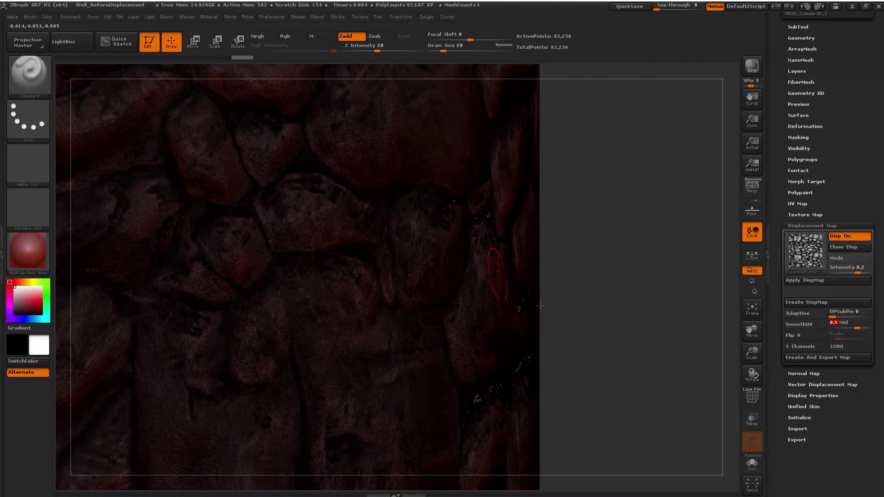
right_click_drag(637, 287, 626, 248, "ctrl")
left_click_drag(635, 252, 593, 326)
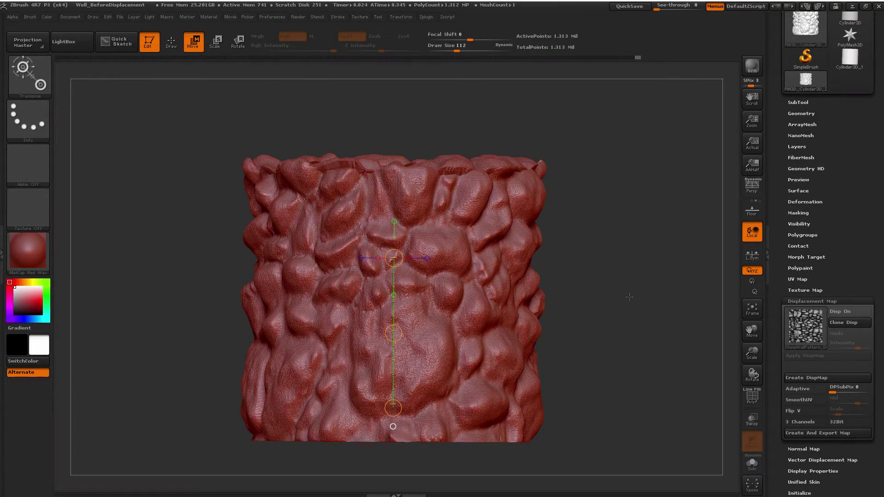
Examine the displaced wall from several sides and show the stone texture on it
left_click_drag(648, 210, 483, 173)
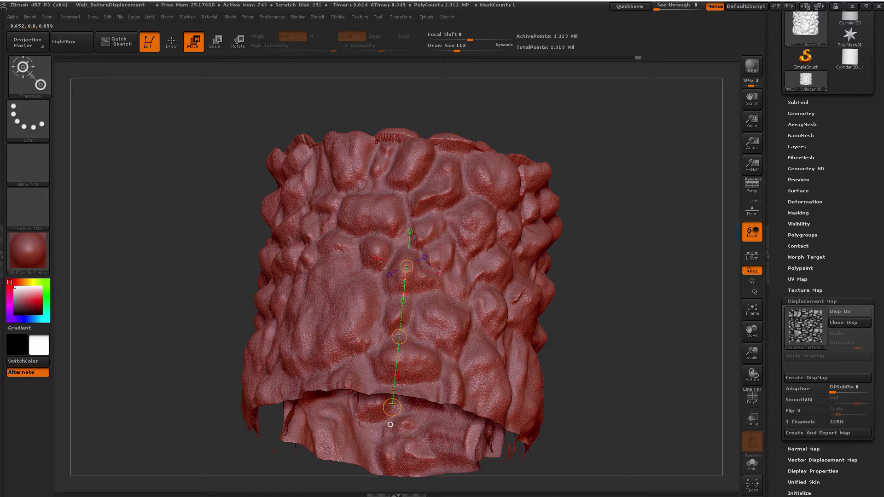
left_click_drag(626, 181, 590, 195)
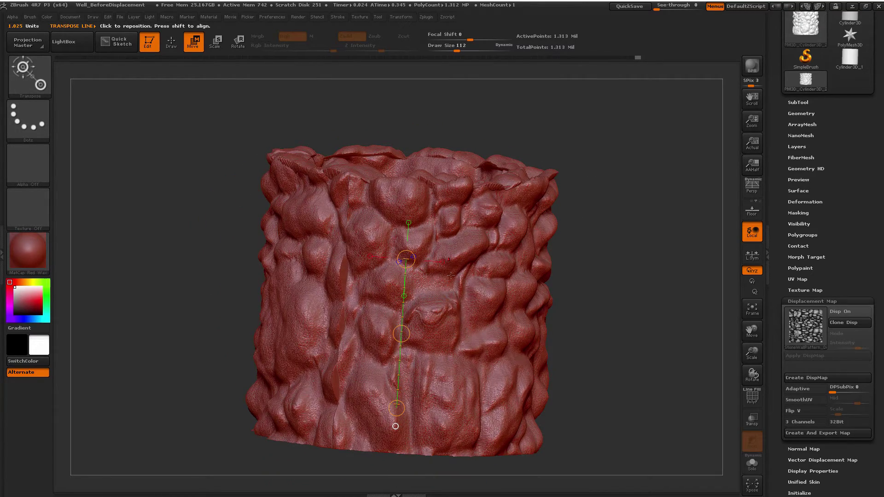
left_click_drag(630, 201, 615, 177)
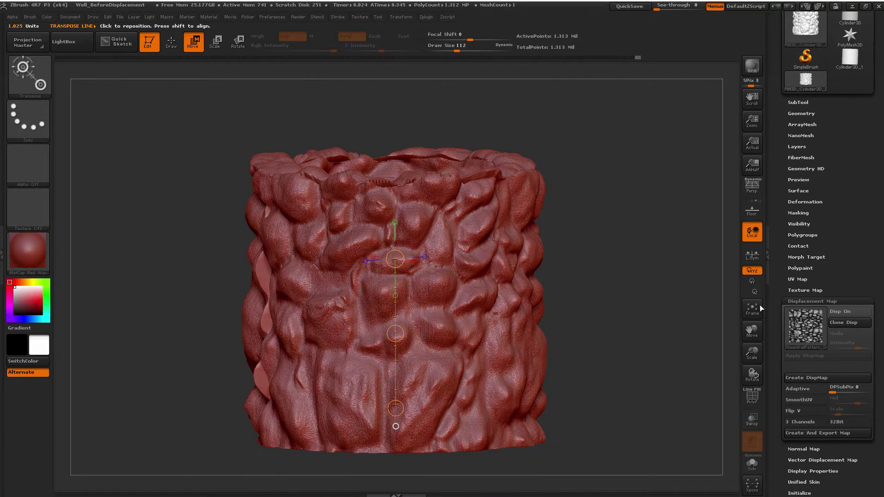
left_click(805, 290)
left_click(829, 300)
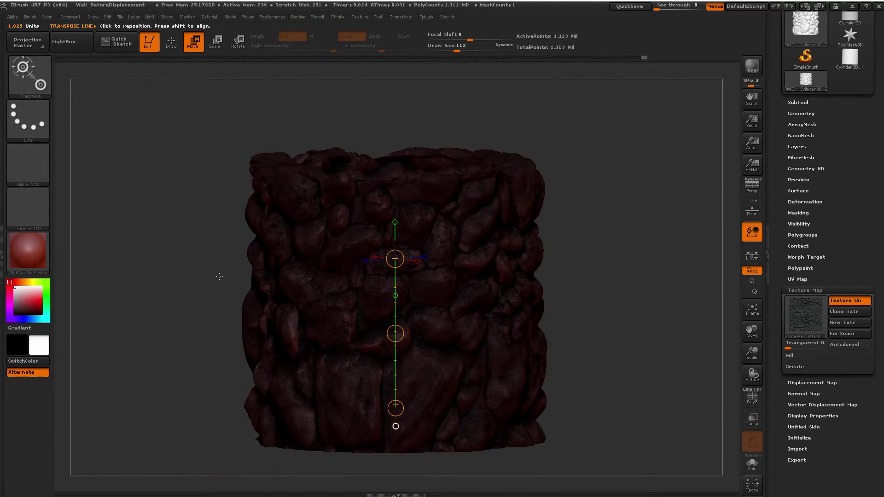
Change the wall's material to MatCap Gray and switch its texture display off
left_click(30, 256)
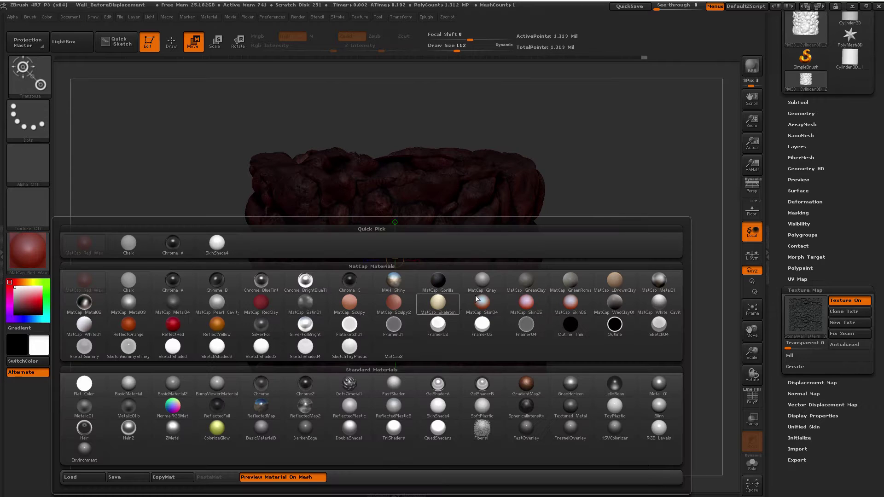
left_click(480, 279)
left_click_drag(616, 251, 666, 290)
left_click(837, 304)
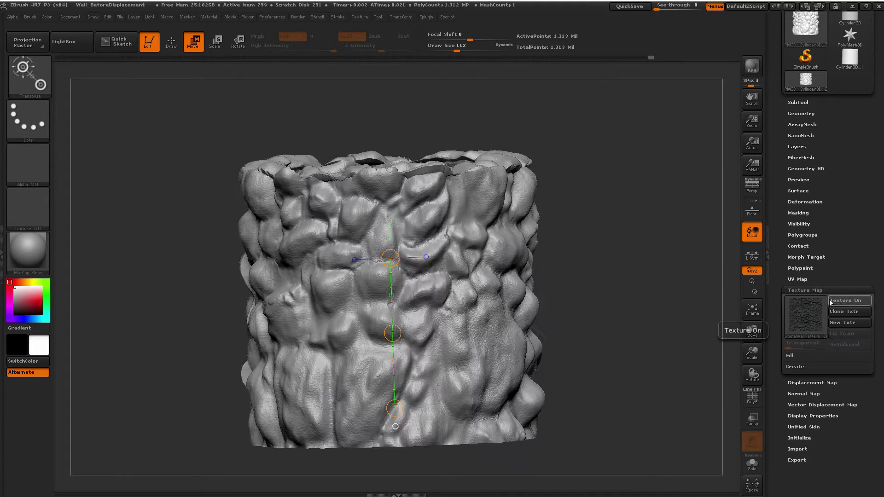
left_click(805, 383)
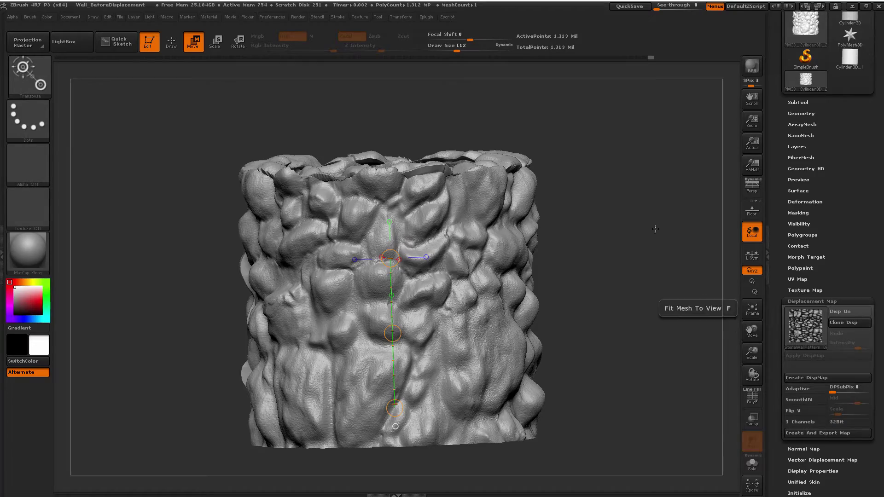
mouse_move(655, 161)
left_mouse_down()
mouse_move(655, 203)
mouse_move(635, 177)
left_mouse_up()
right_click_drag(635, 176, 663, 185, "ctrl")
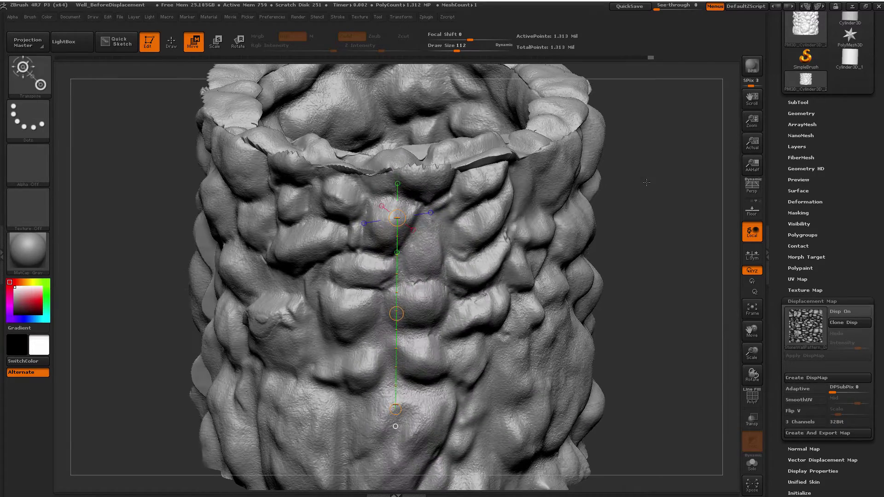
key("b")
key("s")
key("t")
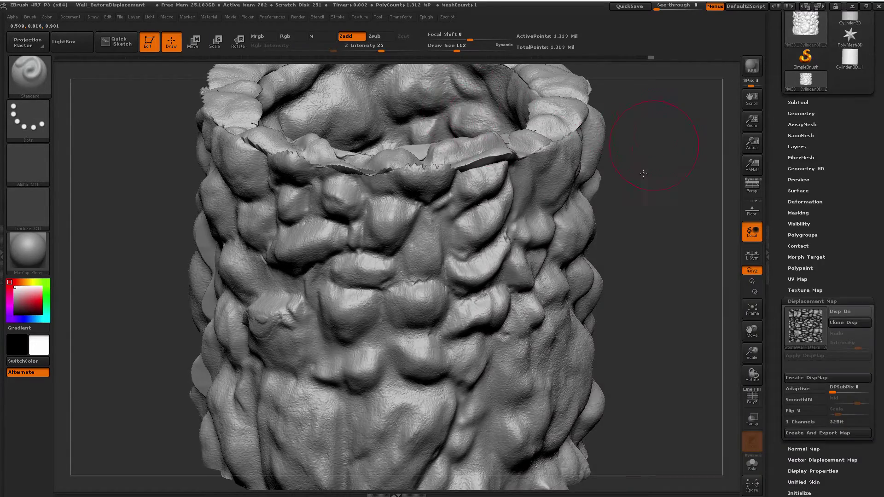
Select the TrimDynamic sculpting brush for working on the well's upper rim
left_click_drag(647, 123, 607, 255)
key("b")
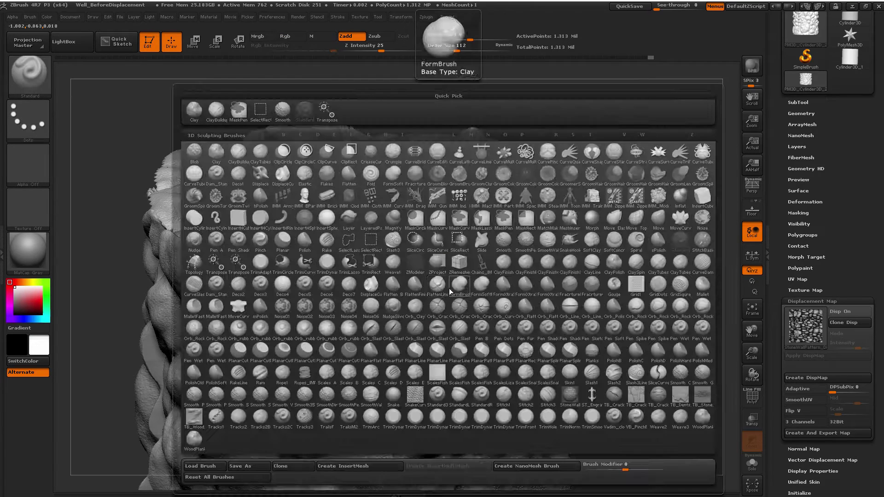
key("t")
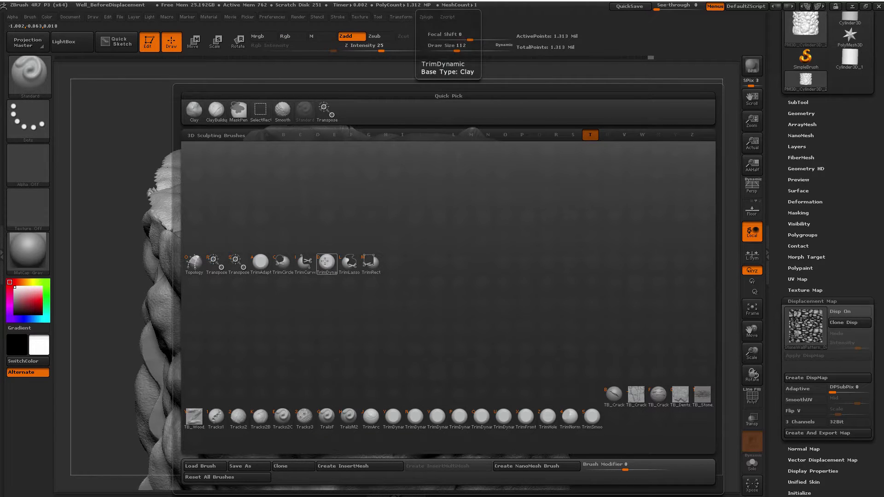
left_click(326, 262)
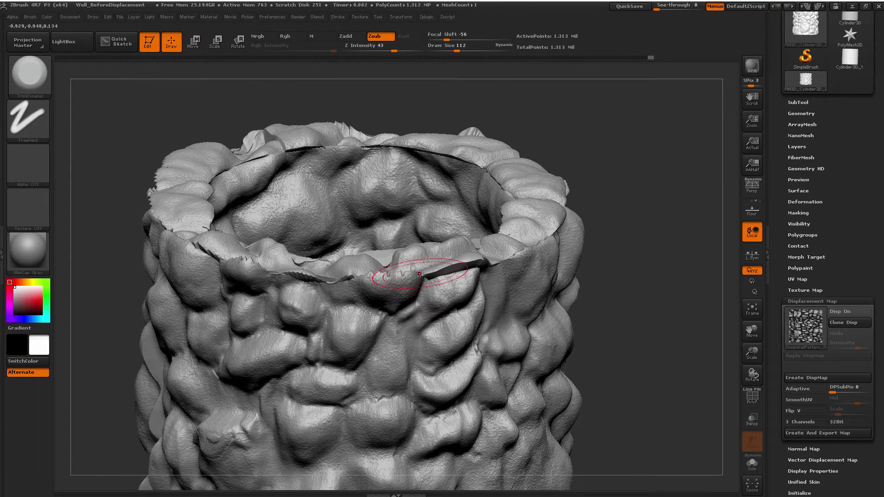
key("b")
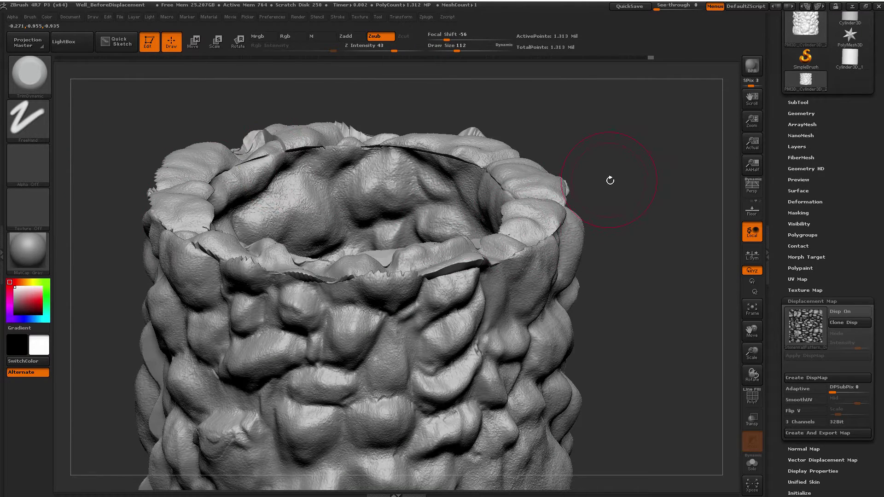
Smooth the jagged edge along the front section of the well's upper rim
mouse_move(610, 180)
left_mouse_down()
mouse_move(623, 175)
mouse_move(616, 180)
left_mouse_up()
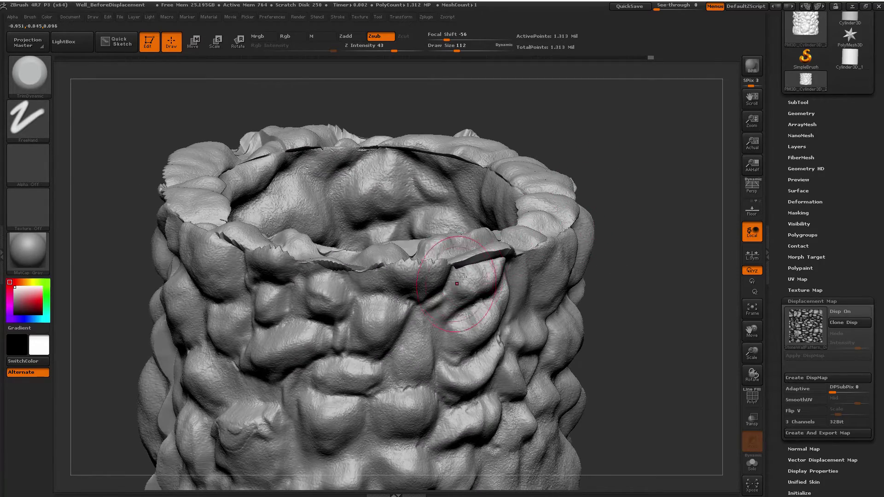
right_click_drag(500, 242, 483, 250, "ctrl")
left_click_drag(462, 258, 479, 256, "shift")
right_click_drag(479, 258, 444, 294)
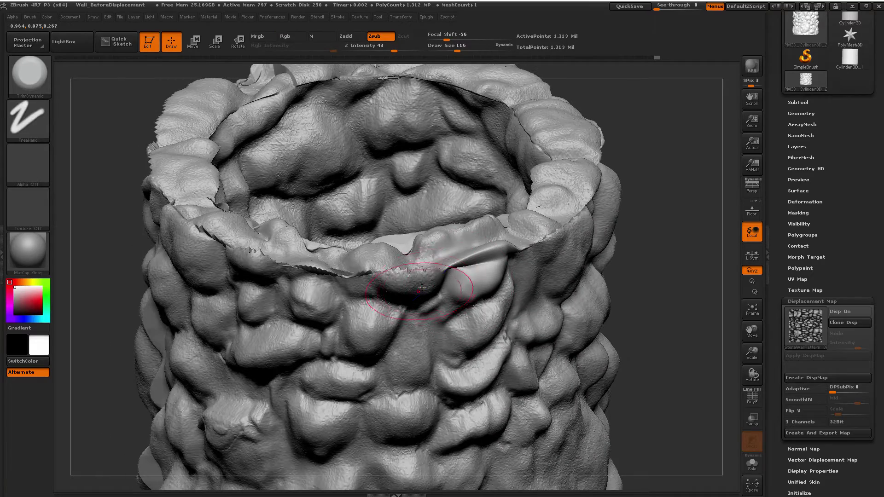
mouse_move(416, 275)
left_mouse_down("shift")
mouse_move(423, 271)
mouse_move(321, 271)
mouse_move(207, 232)
mouse_move(239, 249)
left_mouse_up("shift")
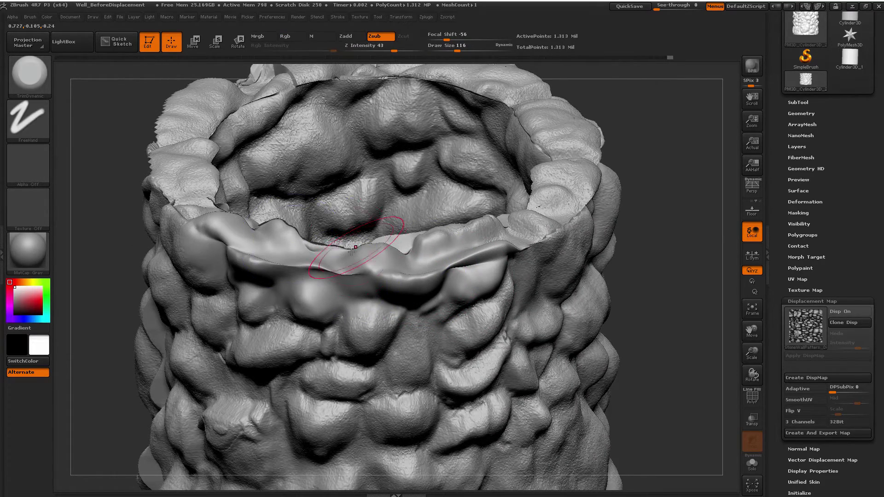
right_click_drag(352, 207, 298, 197)
left_click_drag(299, 197, 306, 182, "shift")
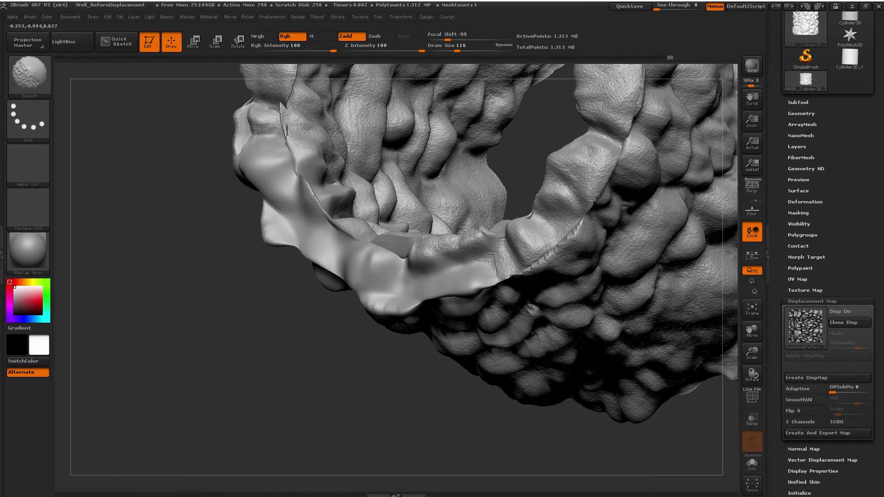
Flatten the outer edge of the smoothed front rim section with TrimDynamic strokes
mouse_move(323, 207)
right_mouse_down()
mouse_move(327, 249)
mouse_move(322, 209)
right_mouse_up()
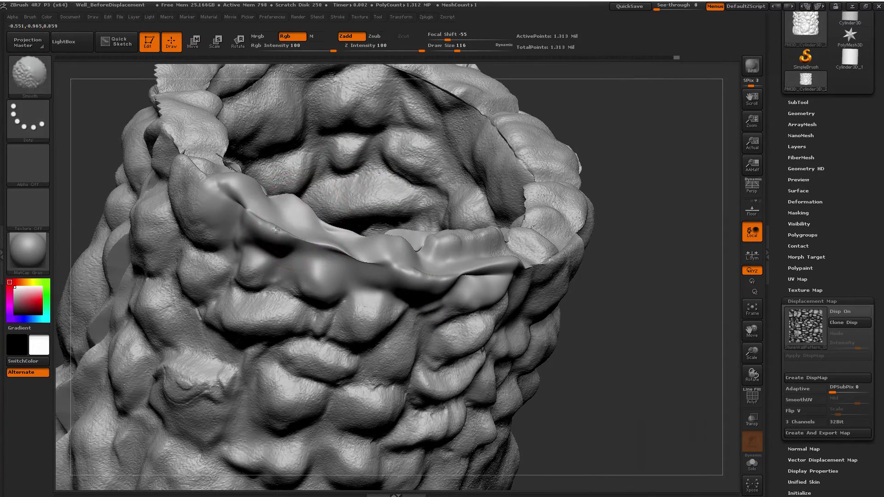
right_click_drag(267, 227, 267, 214)
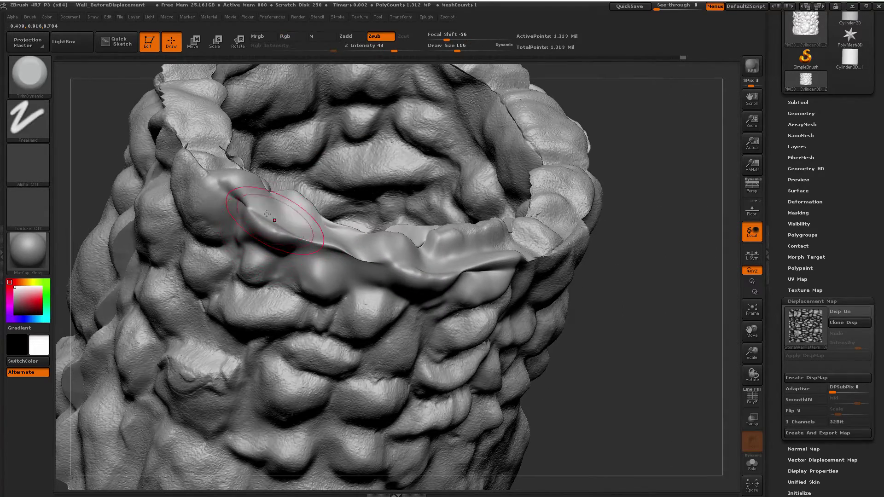
left_click_drag(272, 229, 264, 226)
right_click_drag(281, 259, 280, 248)
mouse_move(277, 247)
left_mouse_down()
mouse_move(273, 235)
mouse_move(343, 253)
left_mouse_up()
right_click_drag(426, 266, 415, 277)
left_click_drag(415, 277, 415, 282)
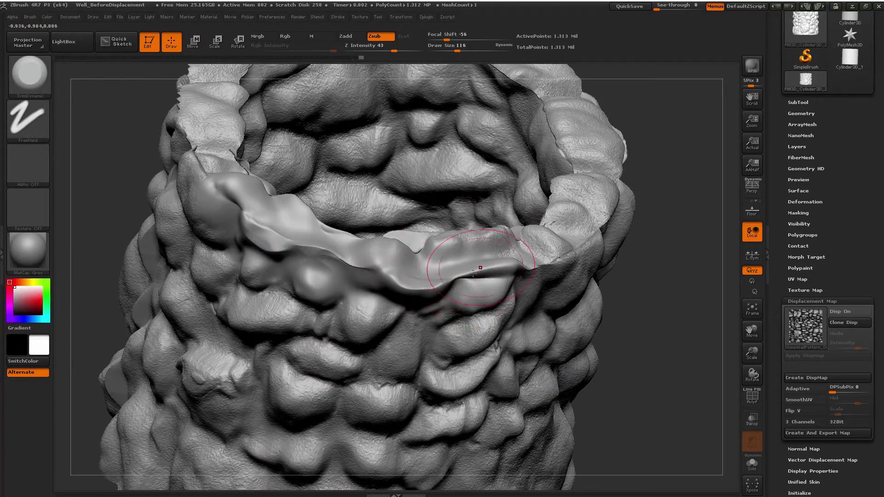
Smooth the next rim stones beyond the trimmed front section, closing the sharp cracks along their outer edge
mouse_move(474, 273)
right_mouse_down()
mouse_move(511, 246)
mouse_move(586, 245)
right_mouse_up()
left_click_drag(586, 244, 544, 269, "shift")
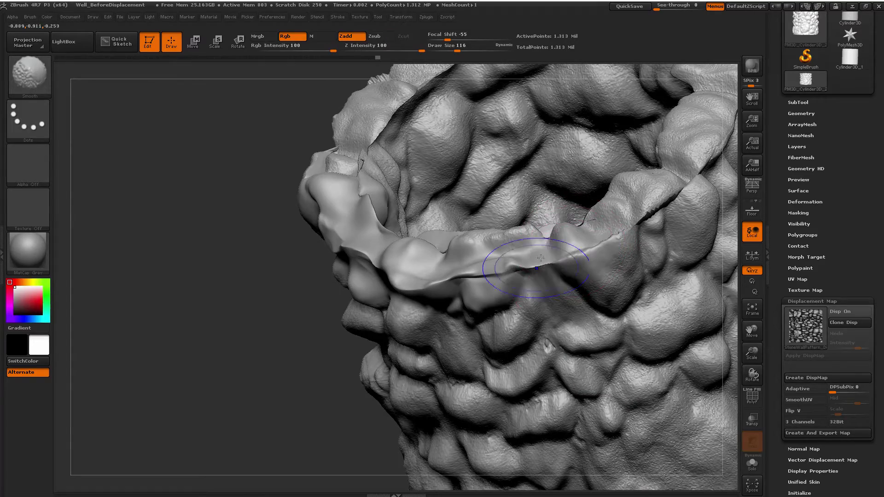
right_click_drag(540, 257, 496, 328)
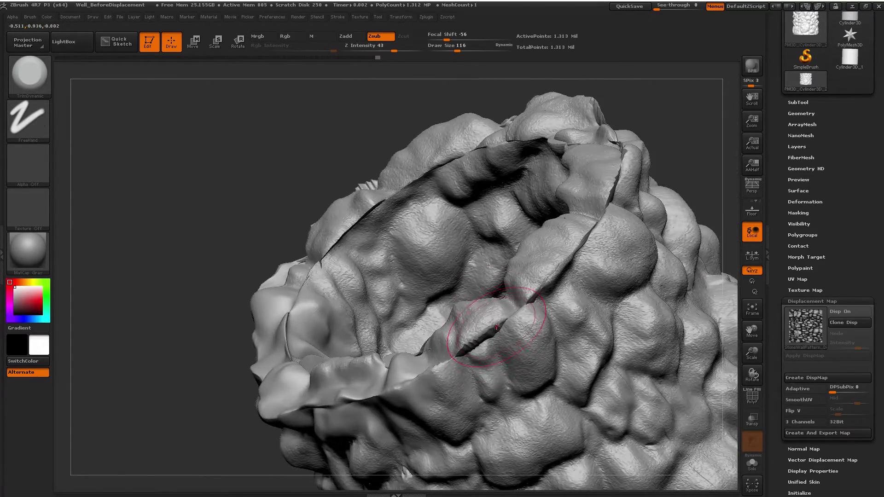
mouse_move(496, 327)
left_mouse_down("shift")
mouse_move(478, 337)
mouse_move(442, 323)
mouse_move(490, 323)
left_mouse_up("shift")
right_click_drag(487, 331, 537, 281)
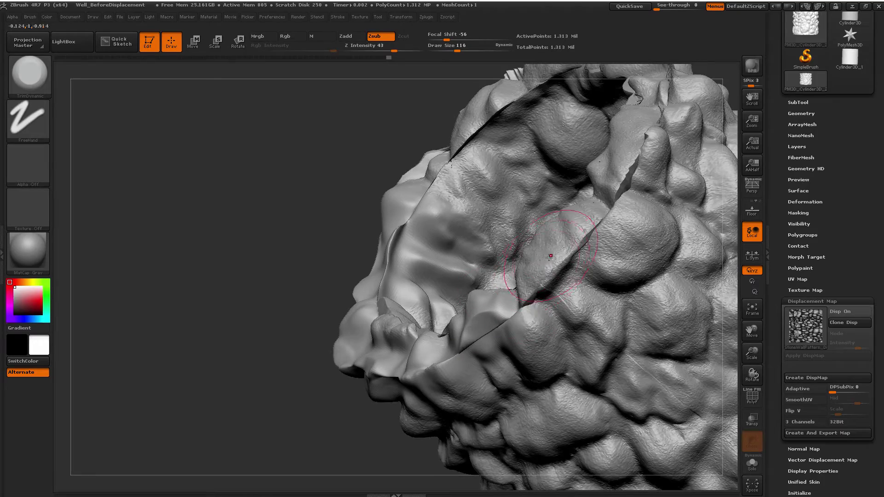
left_click_drag(559, 255, 549, 273, "shift")
right_click_drag(570, 258, 547, 237)
left_click_drag(547, 237, 550, 224, "shift")
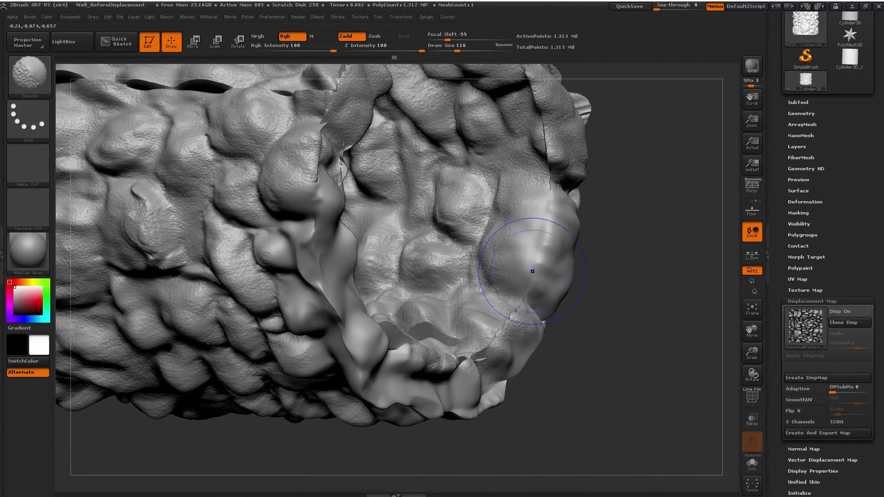
Smooth the inner lip of the rim along the already softened stones
right_click_drag(532, 271, 503, 296)
left_click_drag(503, 296, 517, 313, "shift")
left_click_drag(500, 342, 468, 377, "shift")
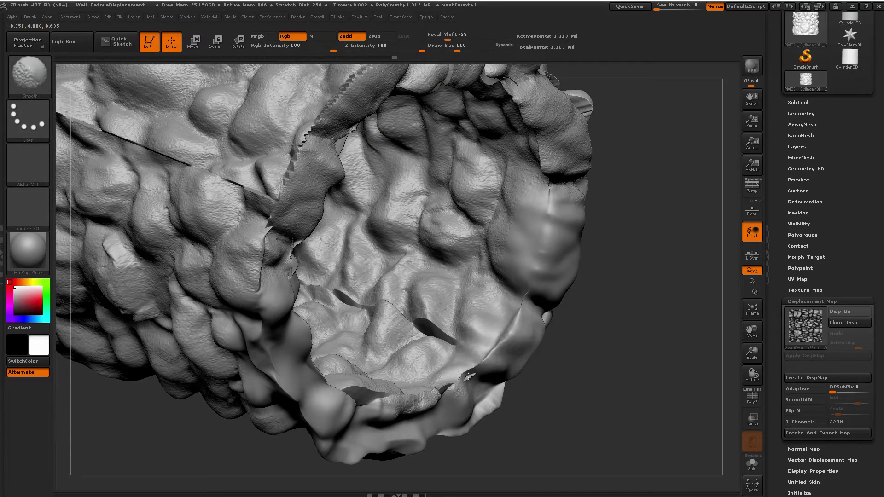
mouse_move(428, 391)
right_mouse_down()
mouse_move(396, 368)
mouse_move(384, 406)
right_mouse_up()
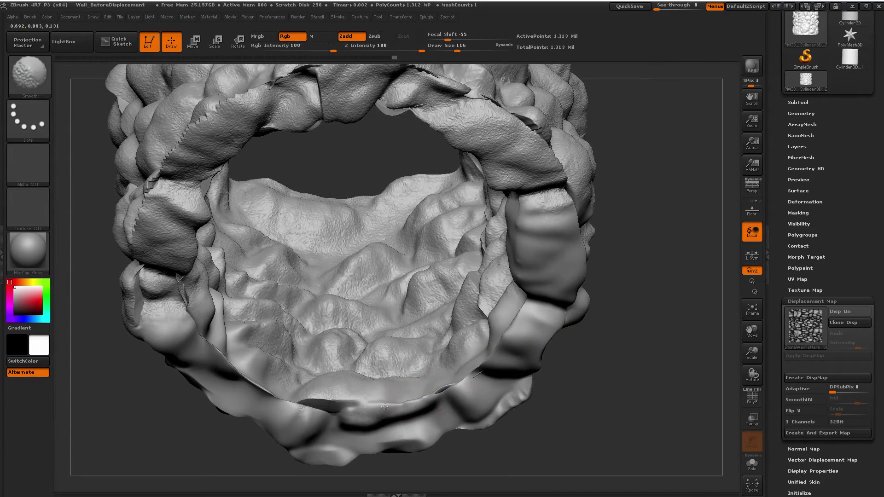
left_click_drag(318, 409, 333, 399, "shift")
Smooth the rim's inner edge across the front and on towards the still rough stones on the other side
mouse_move(332, 400)
right_mouse_down()
mouse_move(329, 383)
mouse_move(272, 374)
right_mouse_up()
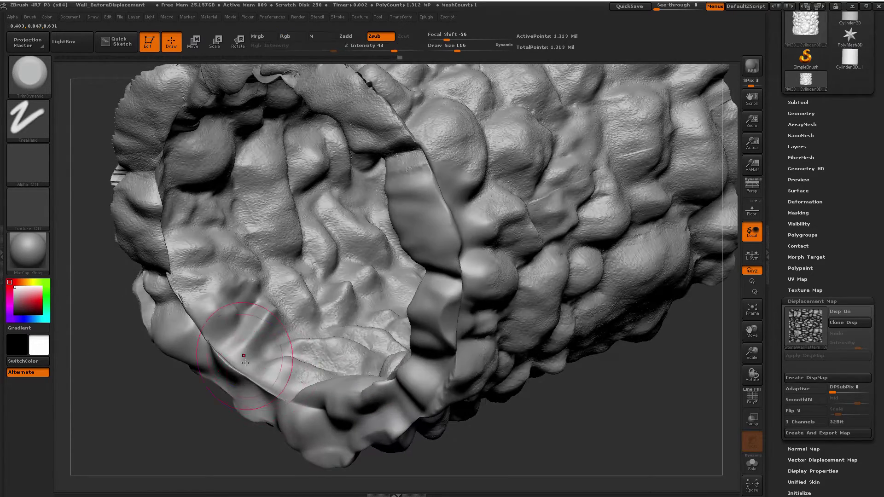
left_click_drag(230, 361, 232, 367, "shift")
right_click_drag(263, 388, 216, 355)
left_click_drag(216, 354, 183, 319, "shift")
right_click_drag(183, 320, 178, 286)
mouse_move(177, 286)
left_mouse_down("shift")
mouse_move(167, 277)
mouse_move(165, 286)
left_mouse_up("shift")
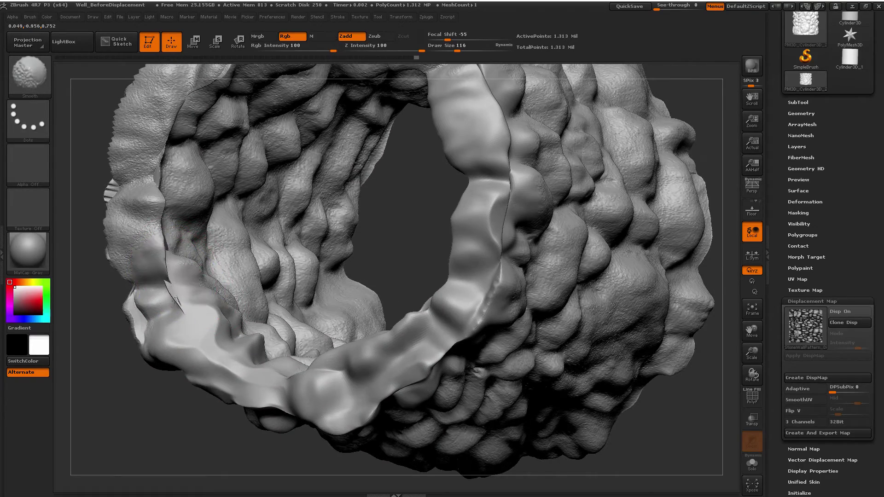
Smooth away the zigzag seam on the rim's outer edge next to the finished front section
mouse_move(165, 286)
right_mouse_down()
mouse_move(187, 301)
mouse_move(174, 305)
right_mouse_up()
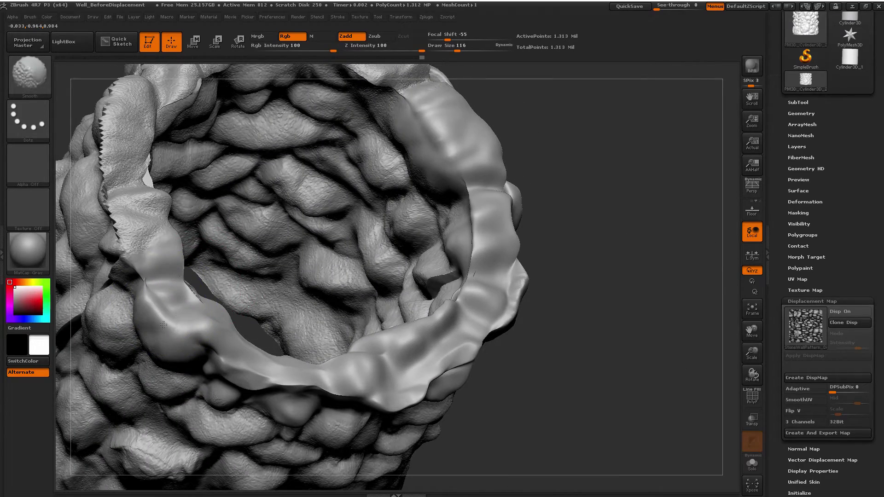
right_click_drag(193, 276, 239, 262)
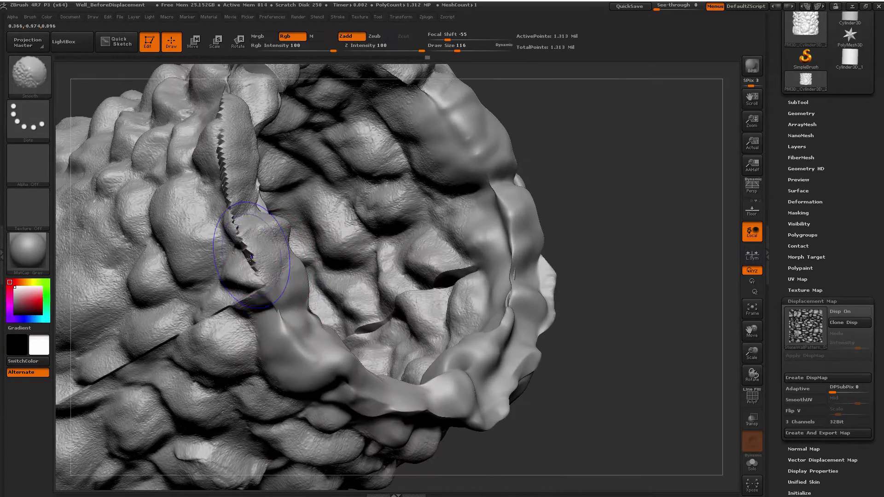
left_click_drag(250, 257, 237, 233, "shift")
mouse_move(237, 224)
right_mouse_down()
mouse_move(252, 176)
mouse_move(383, 300)
mouse_move(264, 218)
right_mouse_up()
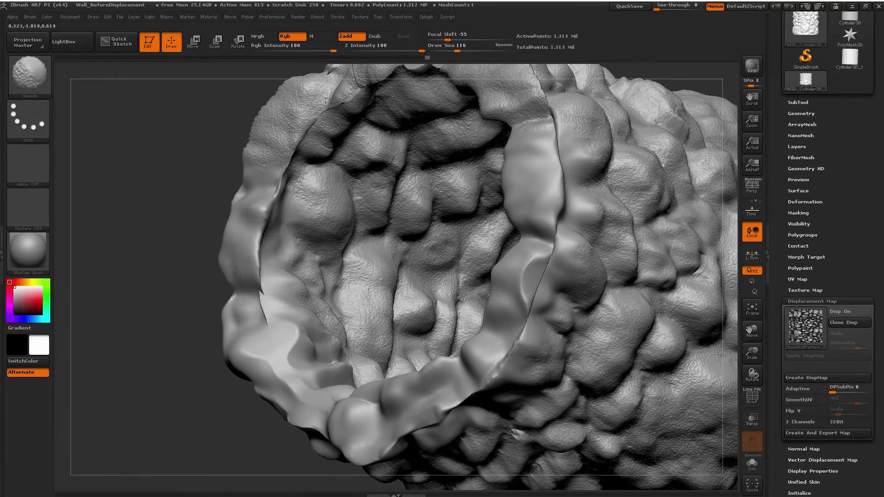
left_click_drag(258, 276, 259, 288, "shift")
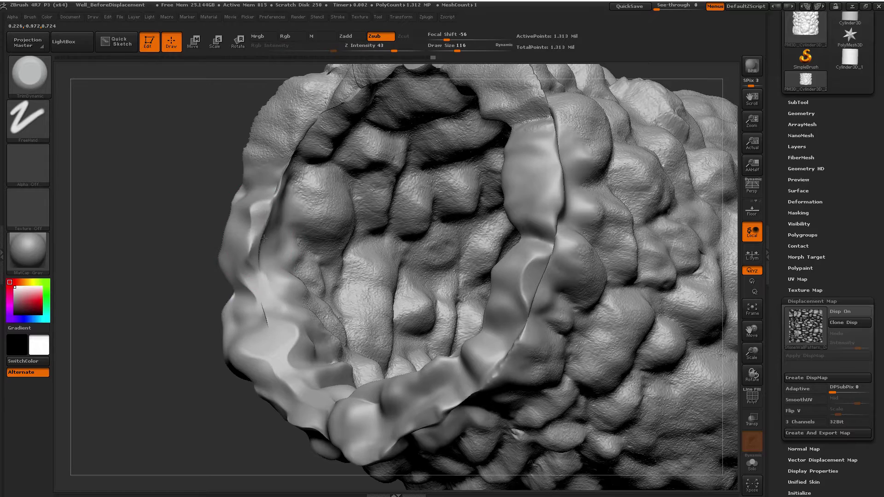
Smooth the still rough stones and sharp edges along the rim beyond the softened front section
right_click_drag(314, 184, 295, 329)
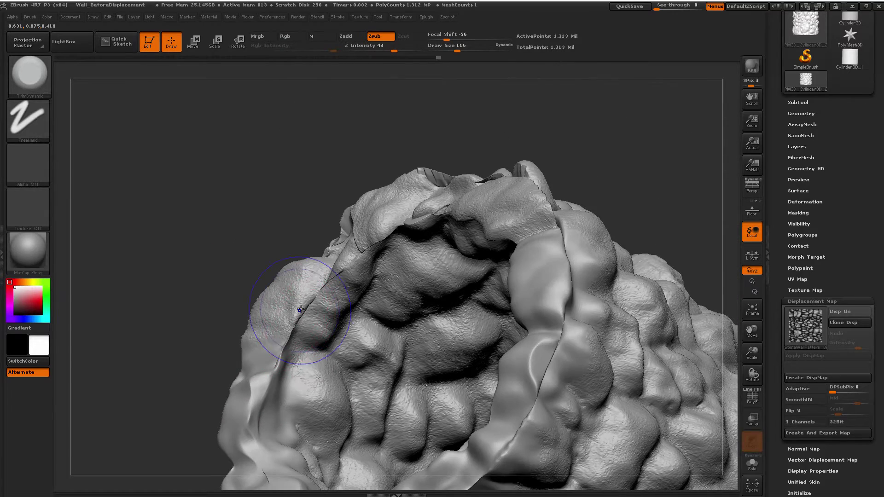
left_click_drag(300, 310, 300, 309, "shift")
right_click_drag(285, 354, 292, 307)
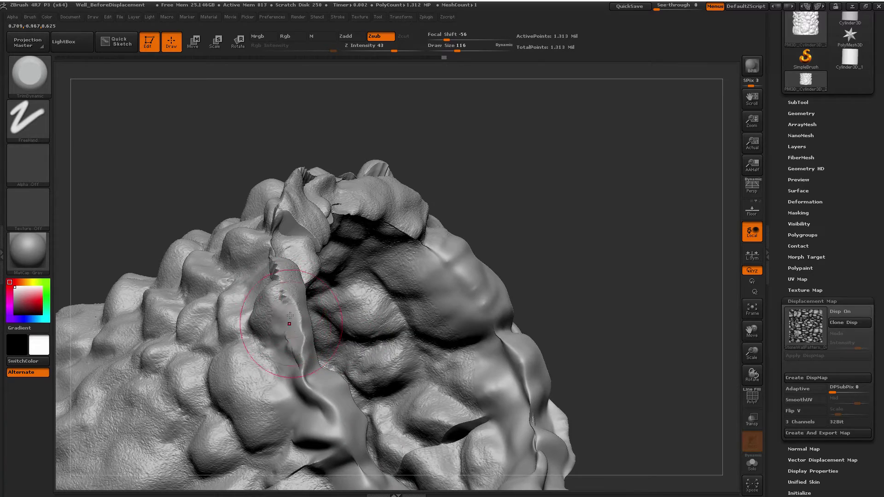
left_click_drag(290, 316, 288, 320, "shift")
mouse_move(295, 338)
right_mouse_down()
mouse_move(280, 269)
mouse_move(283, 189)
mouse_move(297, 207)
right_mouse_up()
mouse_move(295, 173)
left_mouse_down("shift")
mouse_move(301, 186)
mouse_move(294, 161)
left_mouse_up("shift")
Soften the jagged ridge and overhanging flap on the rim's outer edge next to the remaining rough stone
right_click_drag(313, 207, 306, 176)
key("shift")
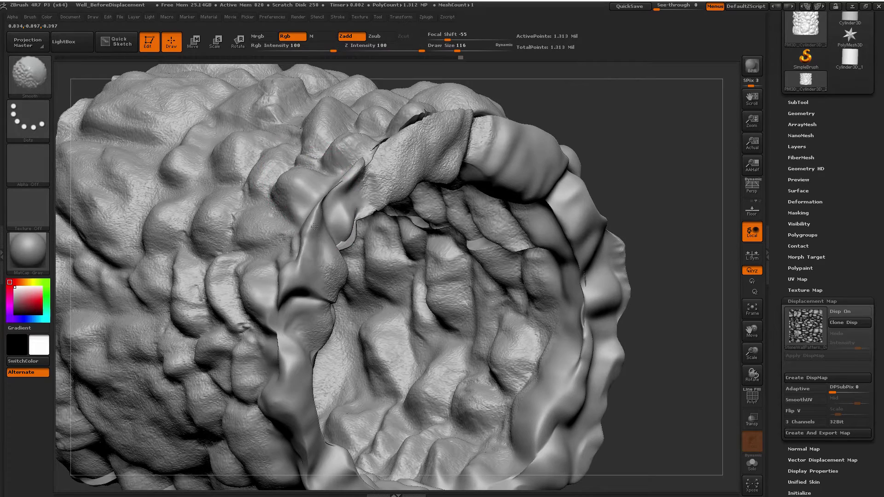
left_click_drag(314, 226, 325, 198, "shift")
right_click_drag(318, 204, 328, 197)
key("shift")
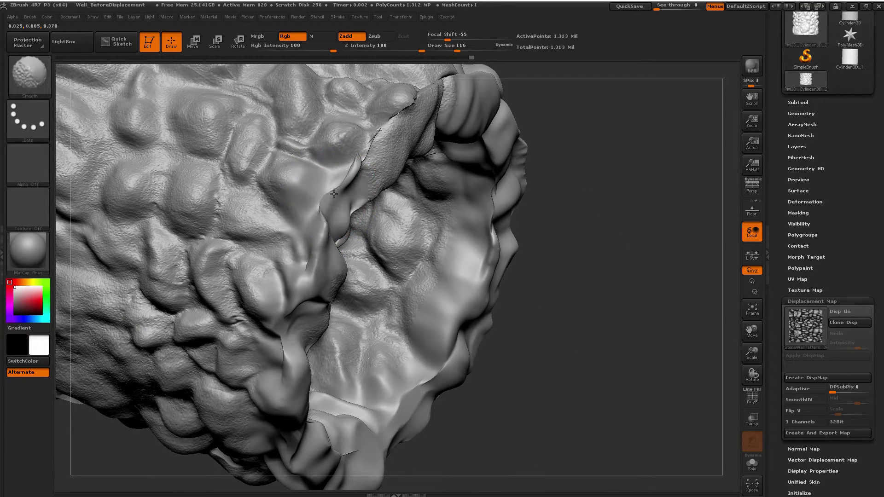
mouse_move(325, 209)
right_mouse_down()
mouse_move(329, 201)
mouse_move(295, 232)
right_mouse_up()
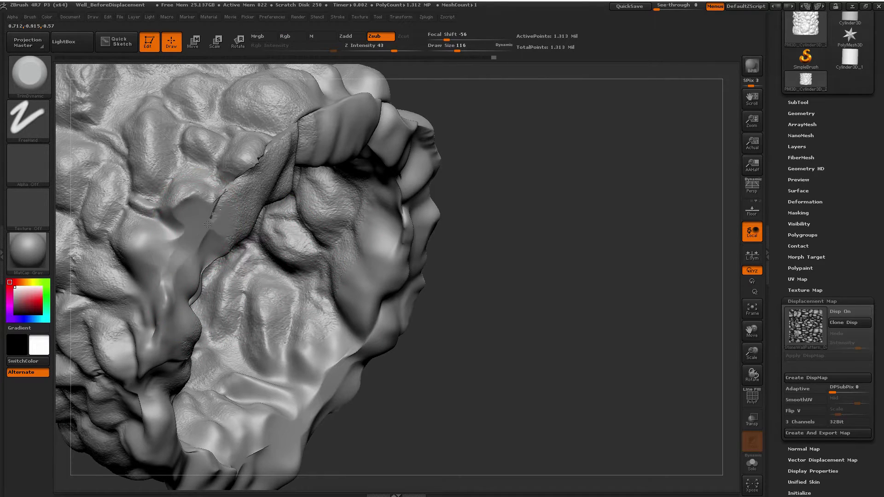
Smooth the pinched fold on the rim's outer edge, reducing the brush draw size to 77 for the finer creases
mouse_move(217, 198)
right_mouse_down()
mouse_move(243, 195)
mouse_move(227, 188)
mouse_move(372, 197)
mouse_move(397, 238)
mouse_move(440, 219)
right_mouse_up()
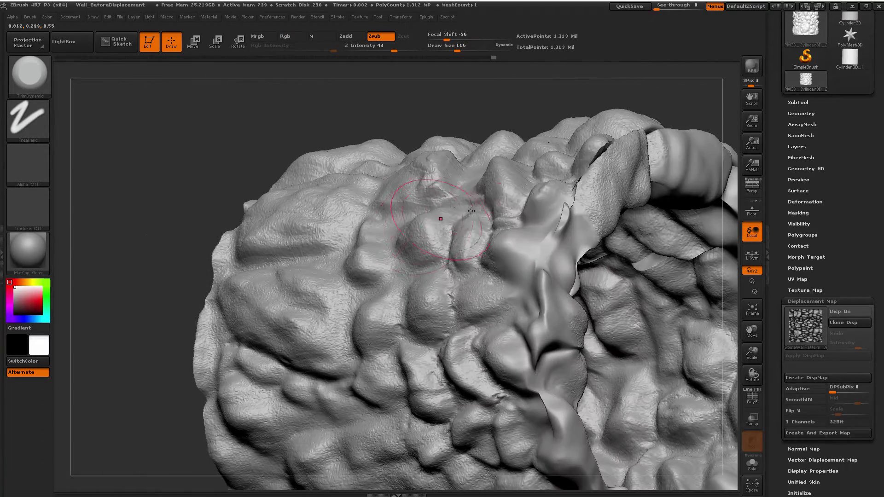
left_click_drag(557, 208, 569, 211, "shift")
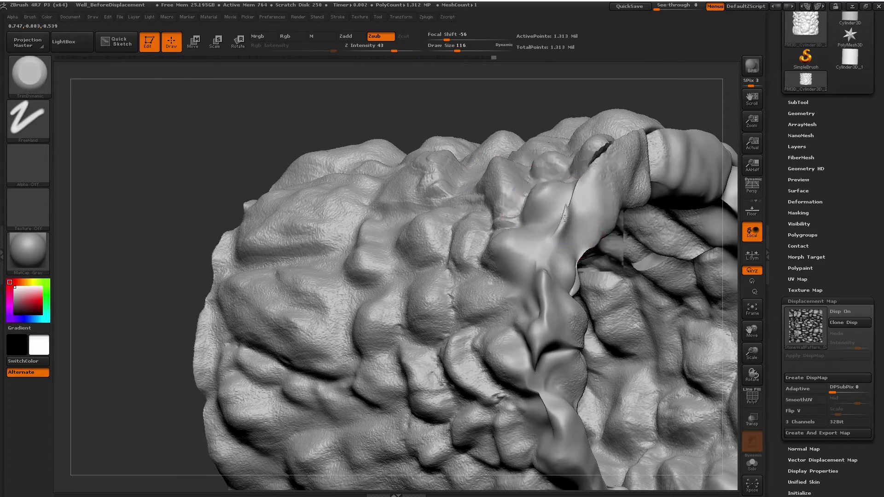
mouse_move(586, 233)
right_mouse_down()
mouse_move(619, 271)
mouse_move(591, 258)
right_mouse_up()
left_click_drag(567, 209, 561, 232, "shift")
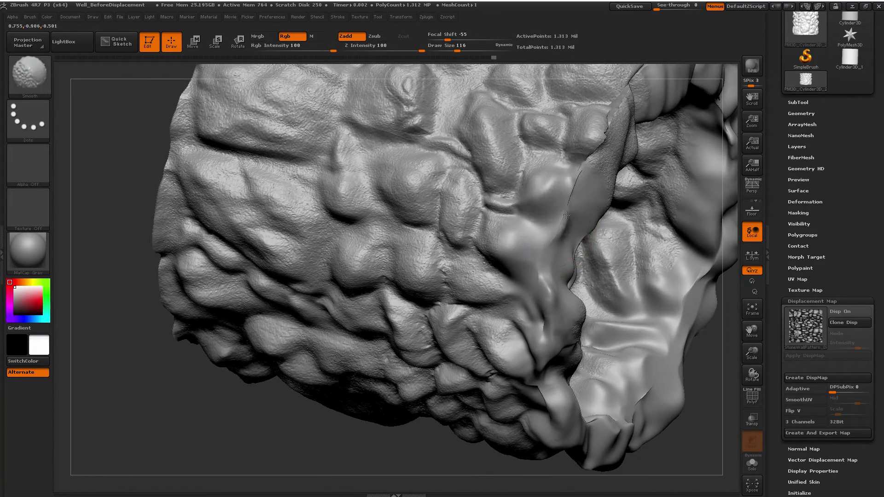
key("s")
left_click_drag(576, 192, 570, 191)
left_click_drag(574, 189, 577, 179, "shift")
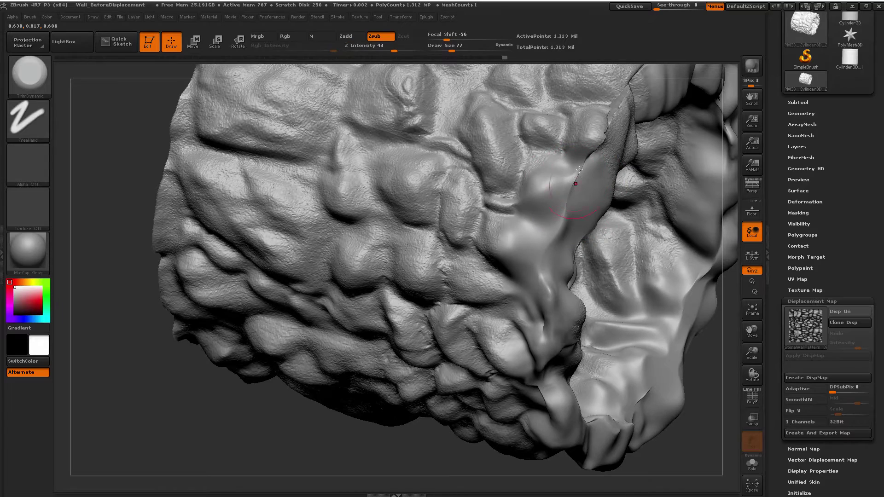
Smooth the small ridge and crease where the last rough rim stone meets its smoothed neighbours
mouse_move(603, 187)
right_mouse_down()
mouse_move(463, 296)
mouse_move(497, 276)
right_mouse_up()
key("shift")
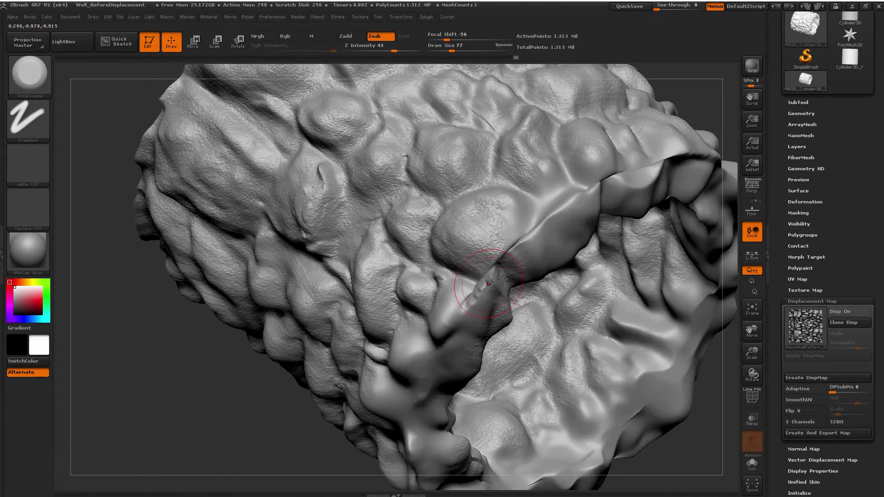
left_click_drag(484, 284, 486, 286)
mouse_move(486, 285)
right_mouse_down()
mouse_move(527, 224)
mouse_move(492, 282)
mouse_move(498, 294)
mouse_move(558, 250)
mouse_move(414, 267)
right_mouse_up()
key("shift")
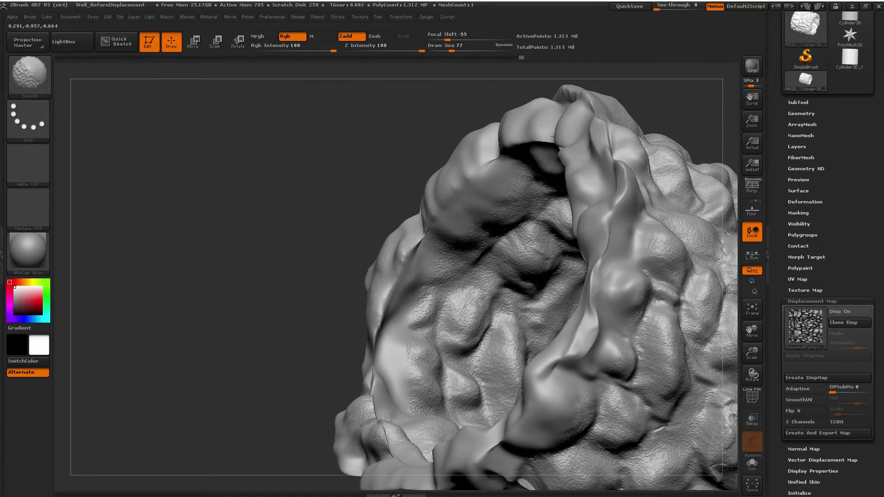
Smooth the folded, creased stones along the rim's narrow outer side and across its front
mouse_move(318, 341)
left_mouse_down()
mouse_move(300, 359)
mouse_move(301, 179)
mouse_move(308, 194)
left_mouse_up()
left_click_drag(376, 219, 364, 236, "shift")
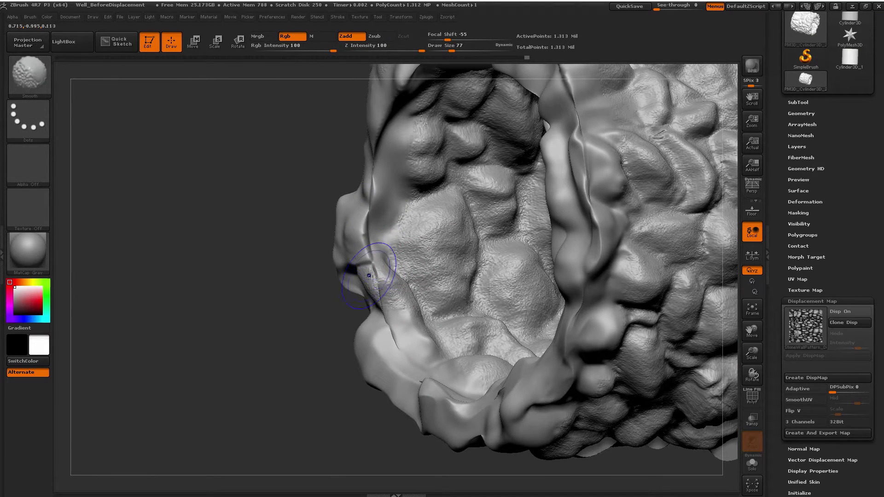
left_click_drag(368, 276, 378, 292, "shift")
mouse_move(322, 350)
left_mouse_down()
mouse_move(285, 300)
mouse_move(295, 295)
left_mouse_up()
left_click_drag(478, 412, 494, 422, "shift")
mouse_move(529, 366)
left_mouse_down()
mouse_move(460, 371)
mouse_move(469, 367)
left_mouse_up()
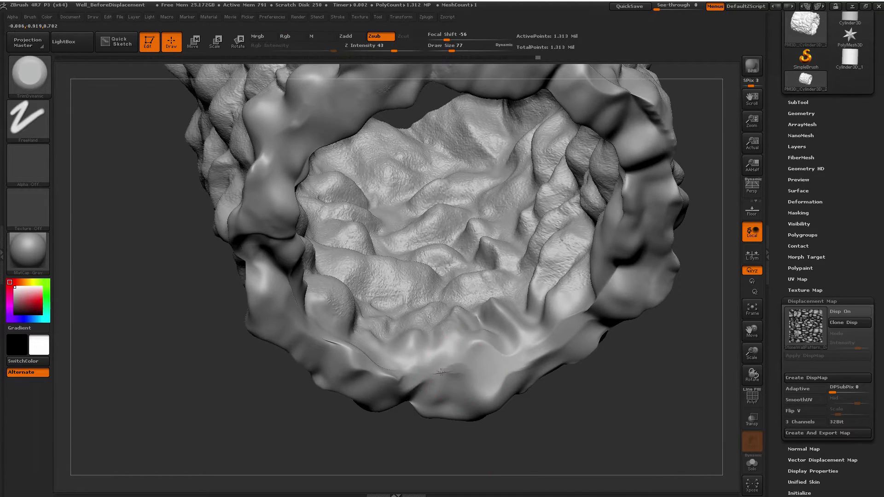
Smooth out the thin crack running along the middle of the rim beside the inner wall
mouse_move(572, 296)
left_mouse_down()
mouse_move(571, 263)
mouse_move(591, 295)
left_mouse_up()
key("shift")
left_click_drag(596, 257, 589, 249)
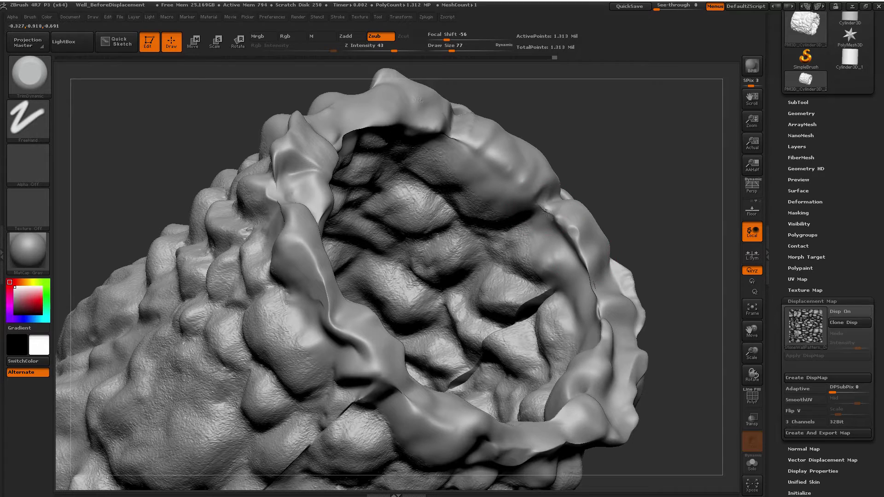
key("shift")
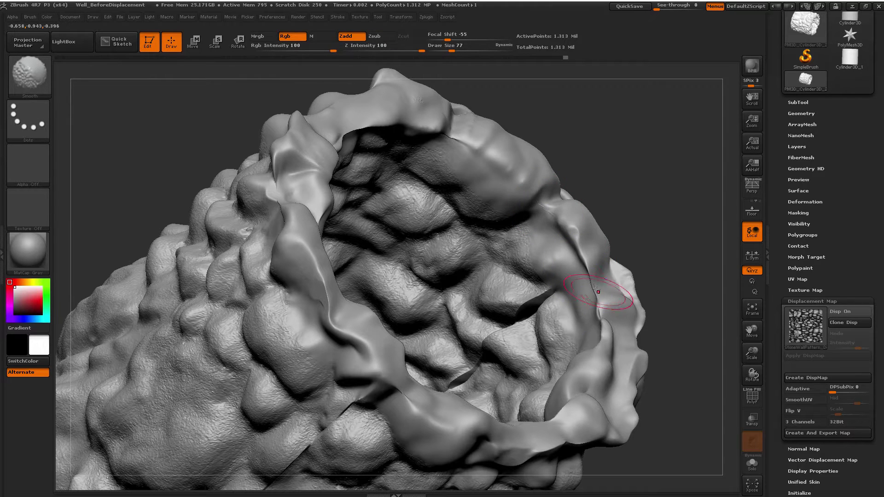
mouse_move(604, 310)
left_mouse_down()
mouse_move(460, 145)
mouse_move(328, 115)
mouse_move(377, 194)
mouse_move(354, 209)
left_mouse_up()
Flatten the far side of the rim along its inner lip with the TrimDynamic brush
key("shift")
key("shift")
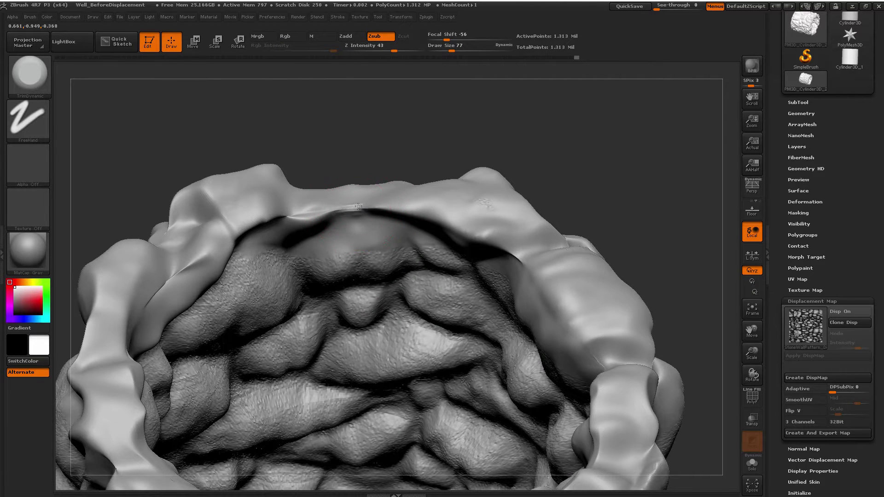
left_click_drag(326, 197, 266, 197)
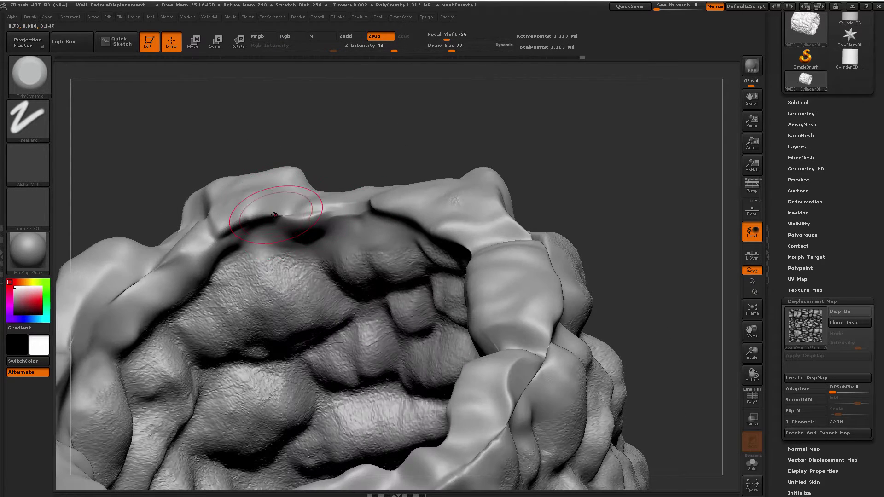
mouse_move(240, 223)
left_mouse_down()
mouse_move(258, 215)
mouse_move(228, 191)
left_mouse_up()
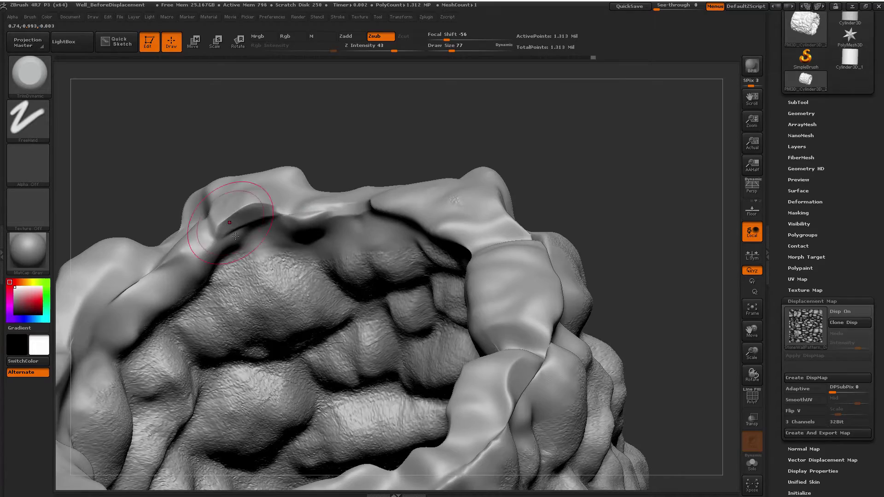
mouse_move(147, 274)
left_mouse_down()
mouse_move(128, 291)
mouse_move(413, 212)
mouse_move(353, 279)
left_mouse_up()
Soften the sharp outer edge of the rim where it meets the top row of wall stones
right_click_drag(340, 292, 308, 292)
left_click_drag(304, 308, 261, 338, "shift")
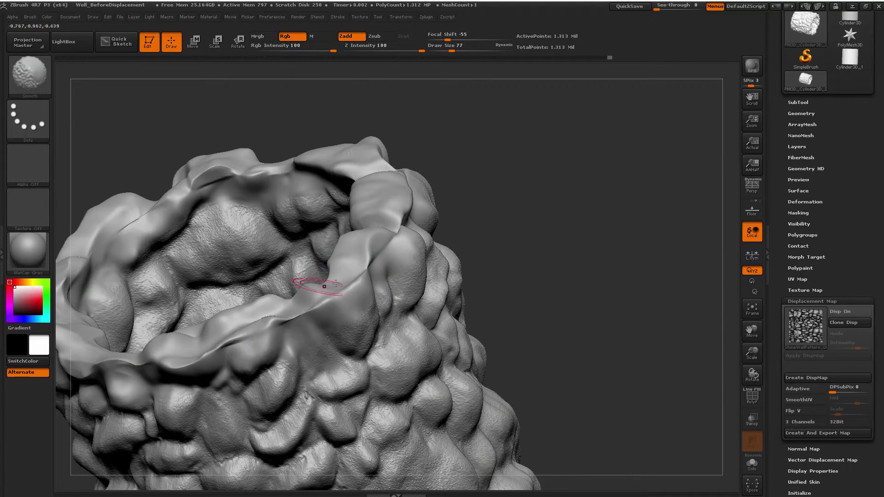
right_click_drag(358, 269, 360, 269)
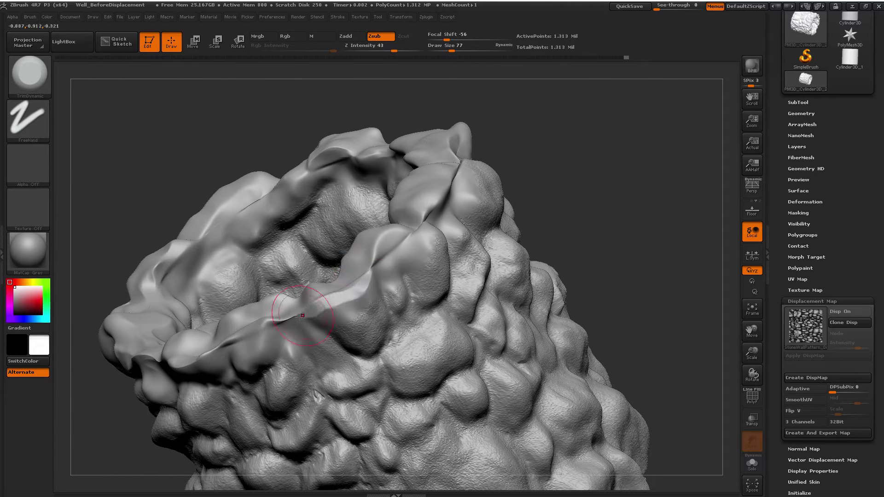
right_click_drag(261, 324, 244, 335)
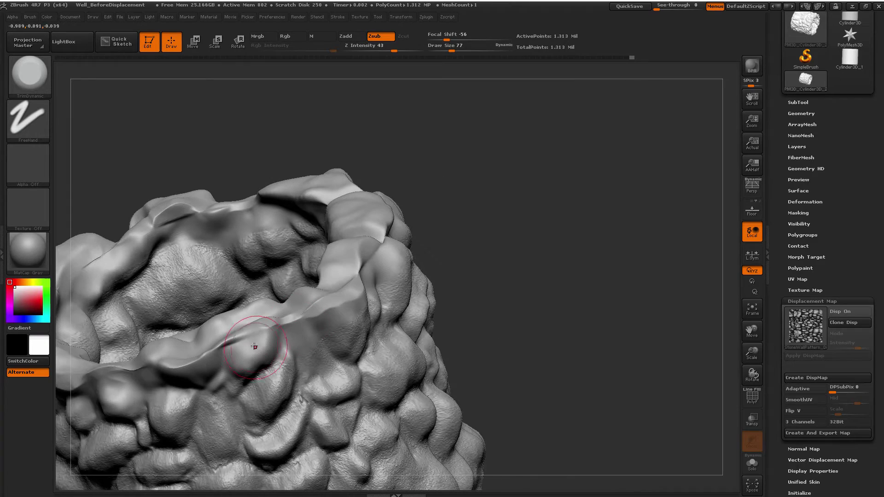
Smooth the open vertical seam on the outer wall from just below the rim down to the base
mouse_move(203, 356)
right_mouse_down()
mouse_move(529, 194)
mouse_move(507, 241)
mouse_move(505, 207)
mouse_move(664, 224)
mouse_move(553, 256)
mouse_move(500, 260)
mouse_move(617, 193)
mouse_move(479, 258)
mouse_move(526, 222)
right_mouse_up()
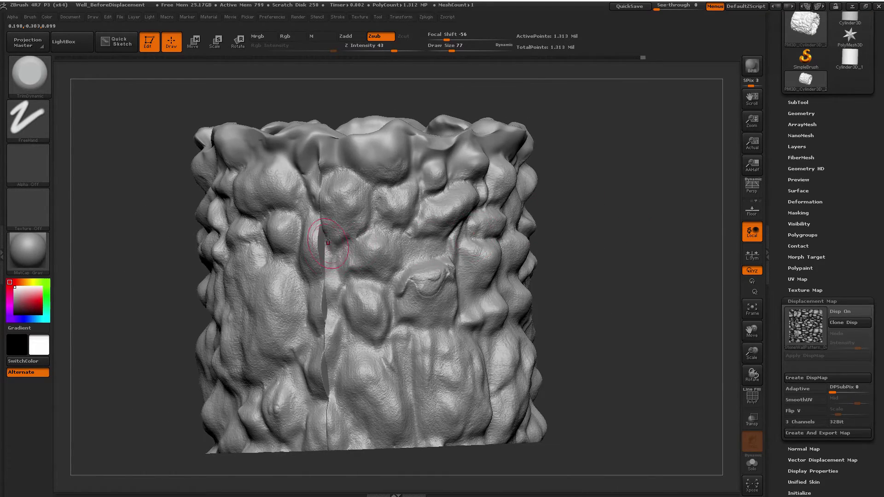
left_click_drag(319, 212, 318, 231, "shift")
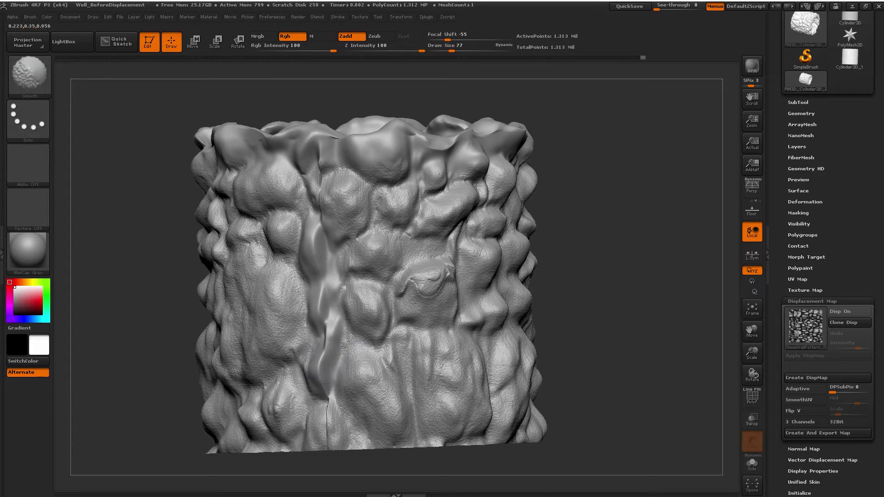
right_click_drag(365, 355, 324, 354, "alt")
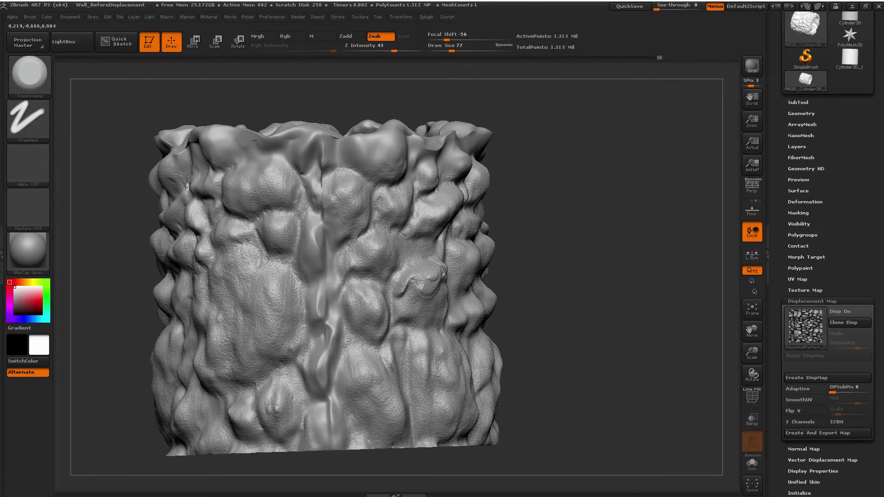
Display the stone texture map on the well to compare it with the sculpted surface, and switch the texture off again
right_click_drag(569, 216, 562, 172, "ctrl")
right_click_drag(560, 190, 606, 190)
right_click_drag(493, 190, 613, 242, "alt")
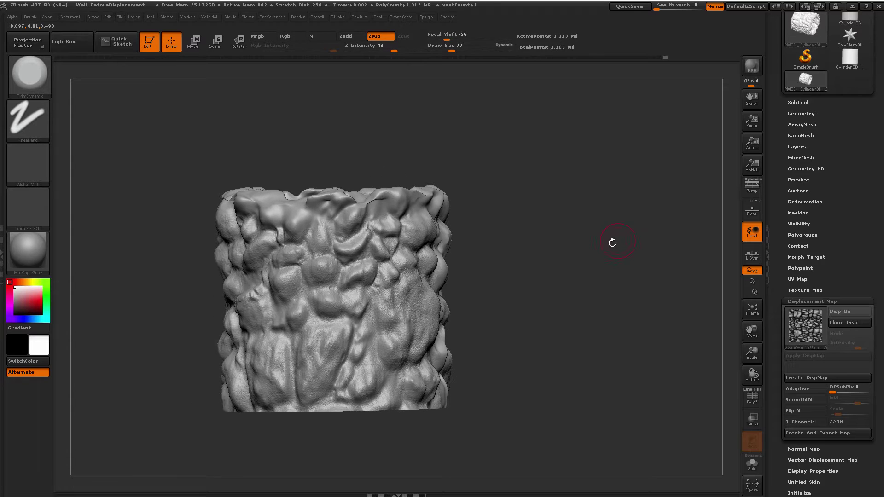
left_click_drag(806, 288, 832, 293)
left_click(815, 292)
left_click(843, 302)
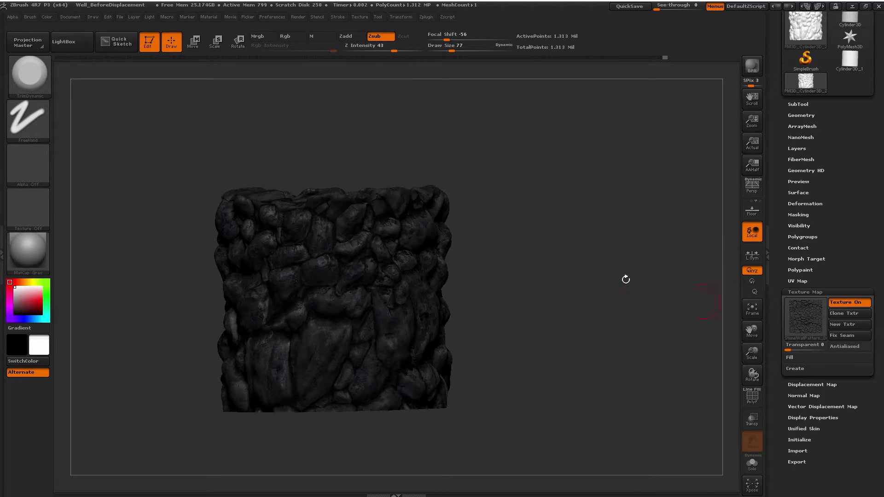
right_click_drag(624, 276, 661, 205, "ctrl")
left_click(860, 302)
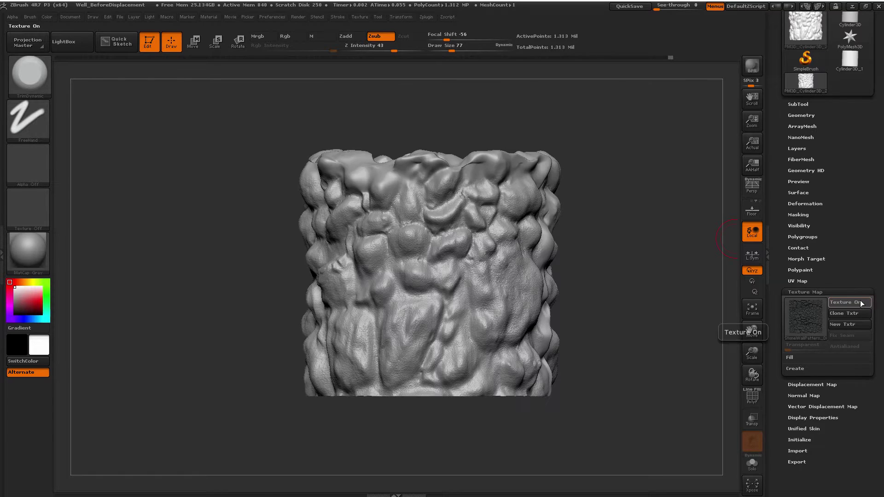
Duplicate the well wall as a second subtool
left_click_drag(781, 169, 783, 215)
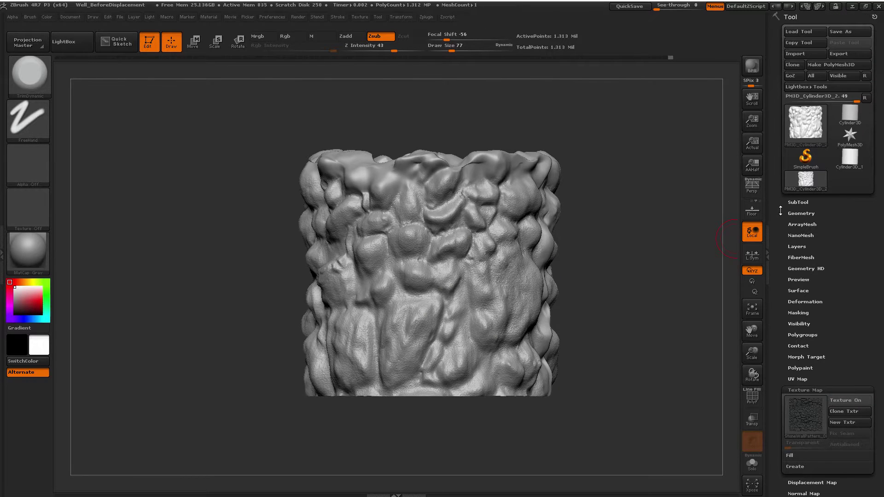
left_click(799, 202)
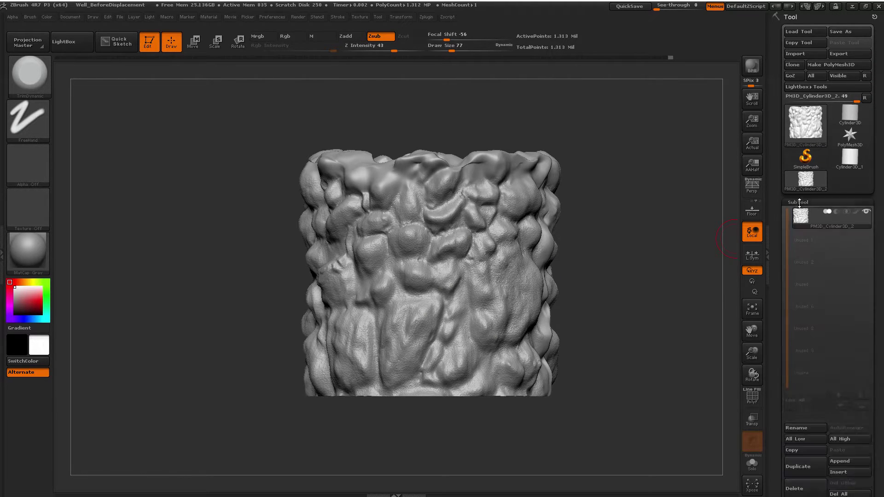
left_click_drag(776, 194, 776, 295)
mouse_move(641, 274)
left_mouse_down()
mouse_move(638, 253)
mouse_move(631, 258)
left_mouse_up()
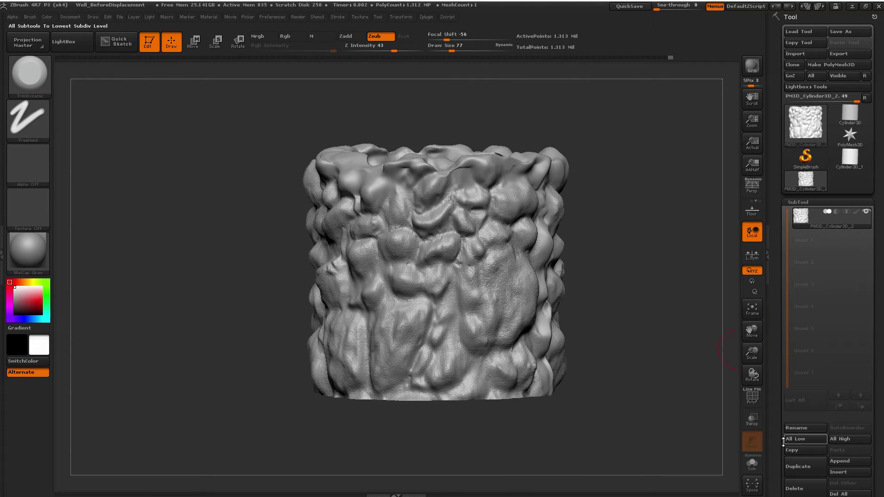
left_click(792, 467)
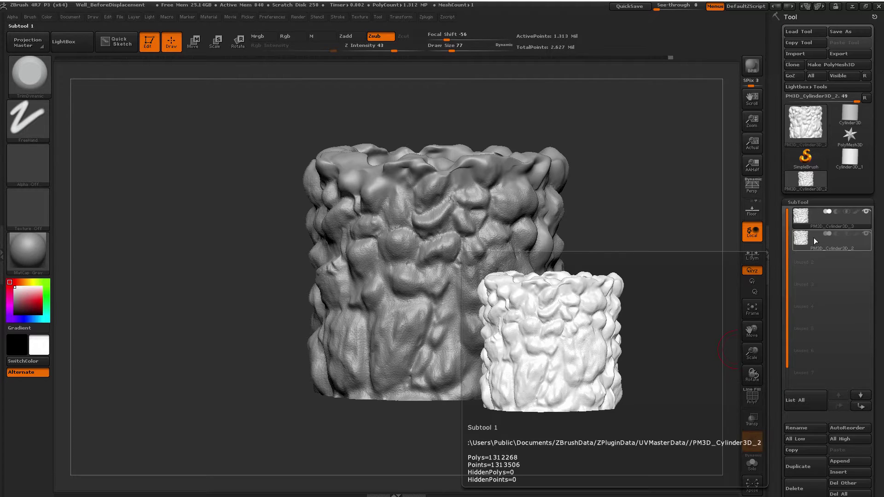
Make the PM3D_Cylinder3D_2 subtool active and set the brush to the material-only (M) channel
left_click(818, 242)
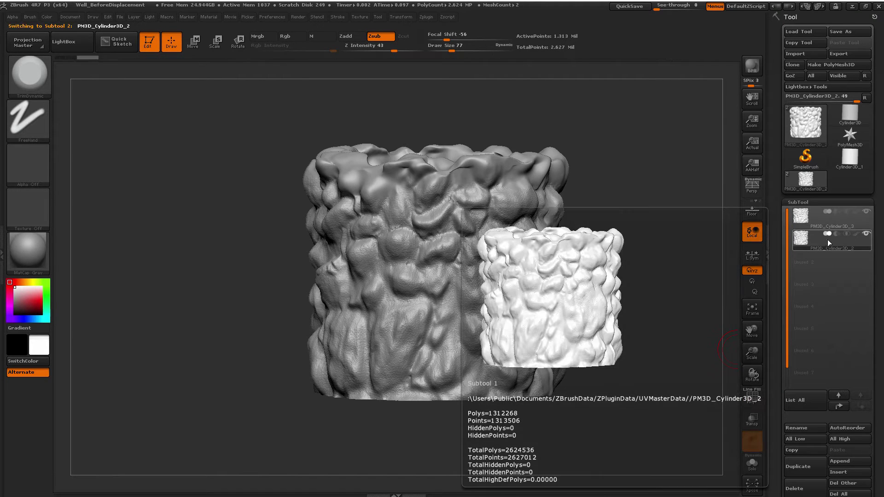
left_click(817, 224)
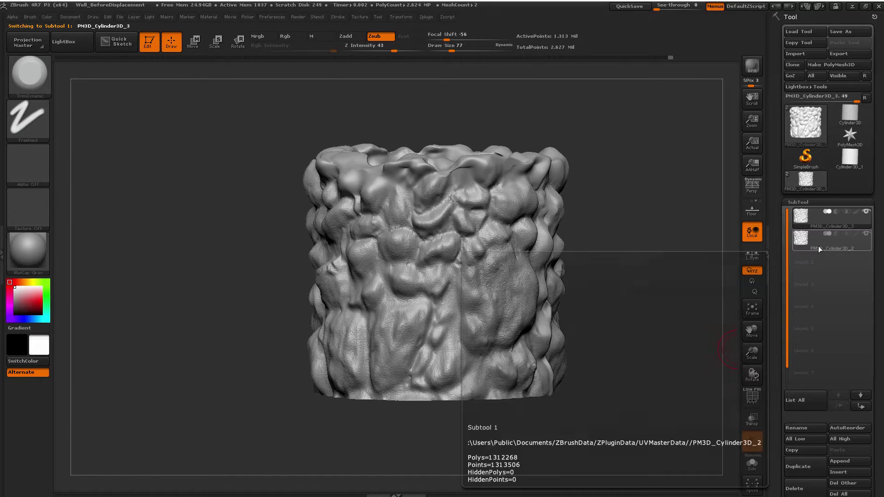
left_click(819, 245)
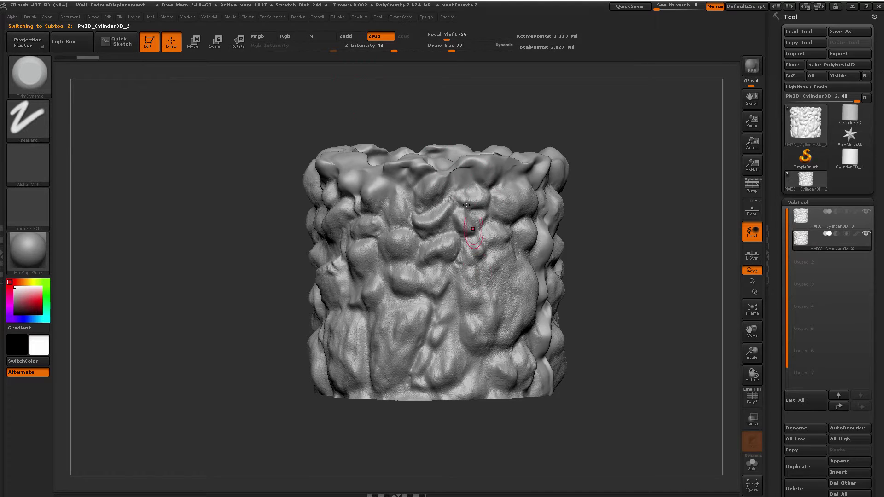
left_click(321, 36)
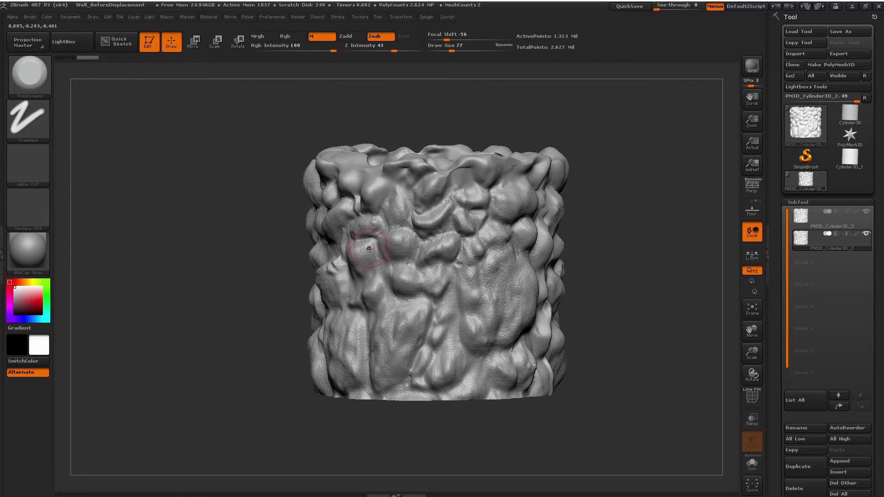
Fill the active well copy with the SketchShaded3 material
left_click(40, 245)
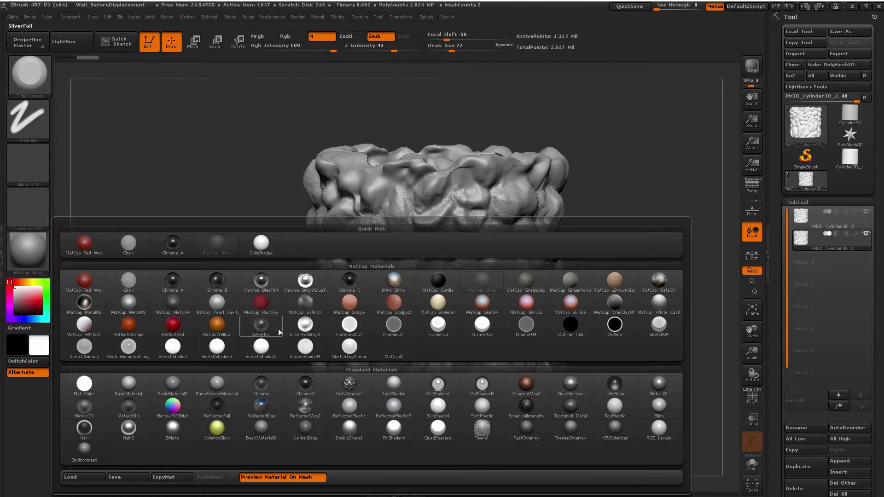
left_click(261, 348)
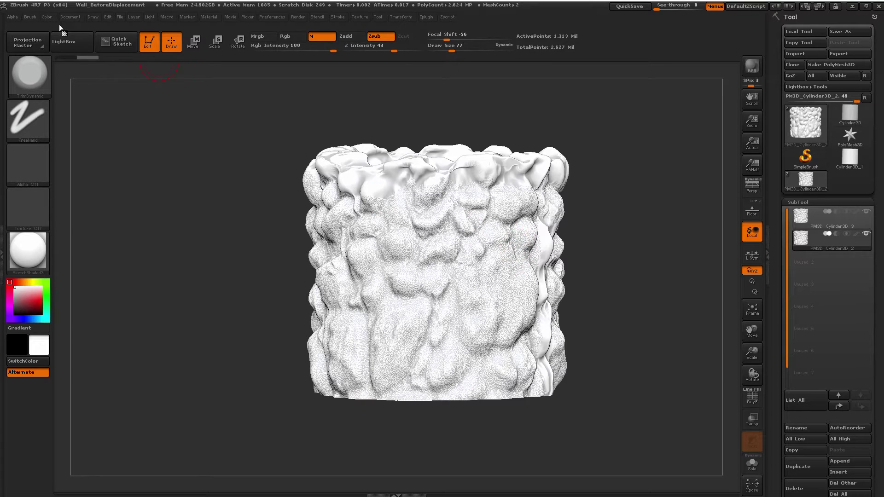
left_click(47, 17)
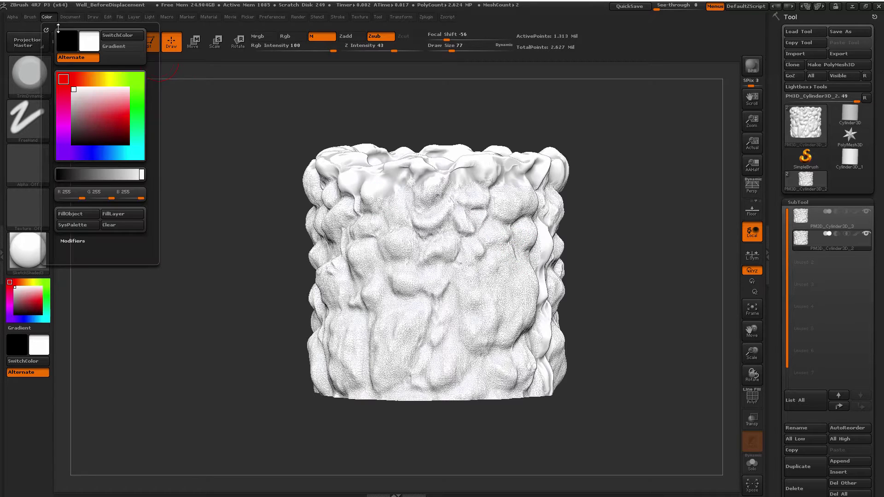
left_click(81, 216)
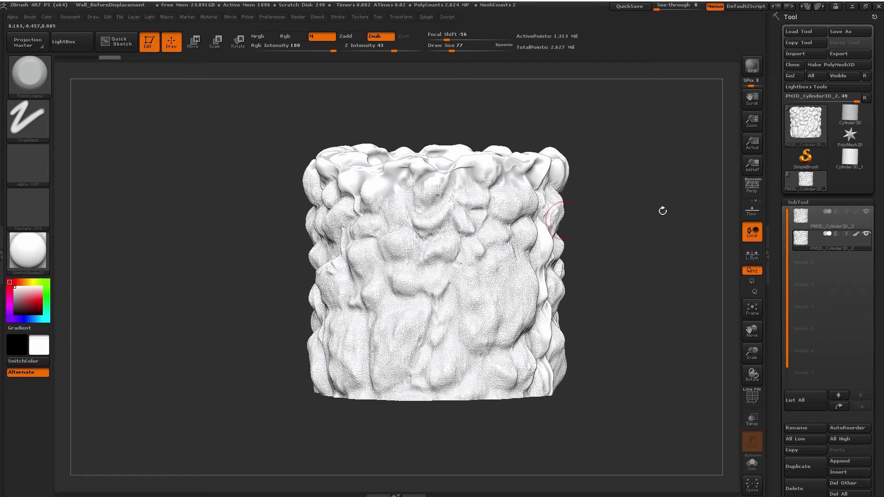
Make the PM3D_Cylinder3D_3 subtool active and fill it with the MatCap Gray material
left_click(822, 221)
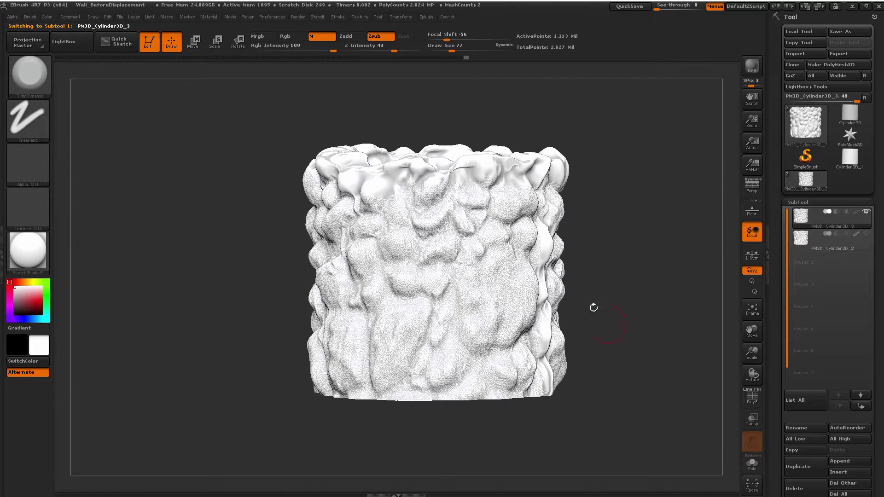
left_click(36, 258)
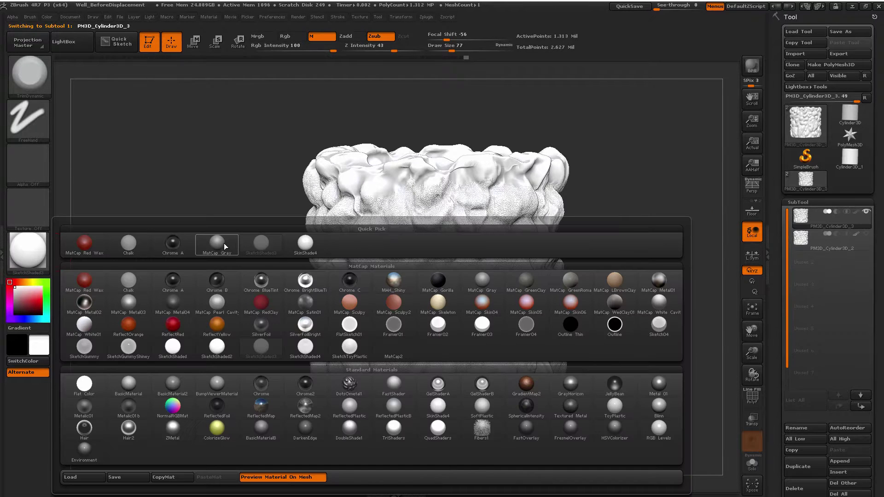
left_click(217, 244)
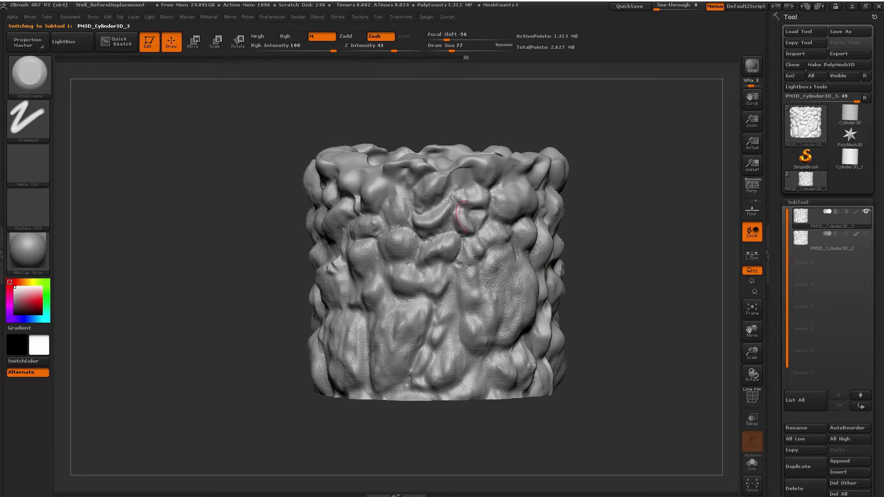
left_click(51, 18)
left_click(78, 215)
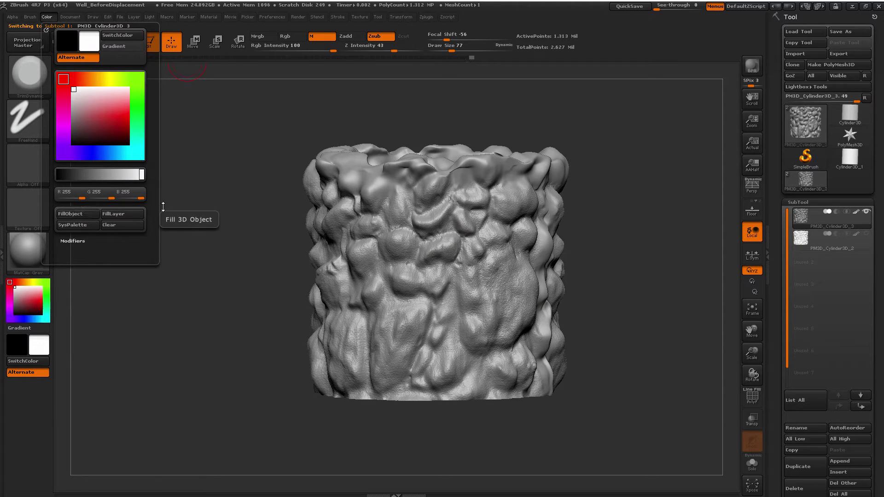
Turn on the stone texture map for the PM3D_Cylinder3D_3 subtool
left_click_drag(776, 370, 775, 314)
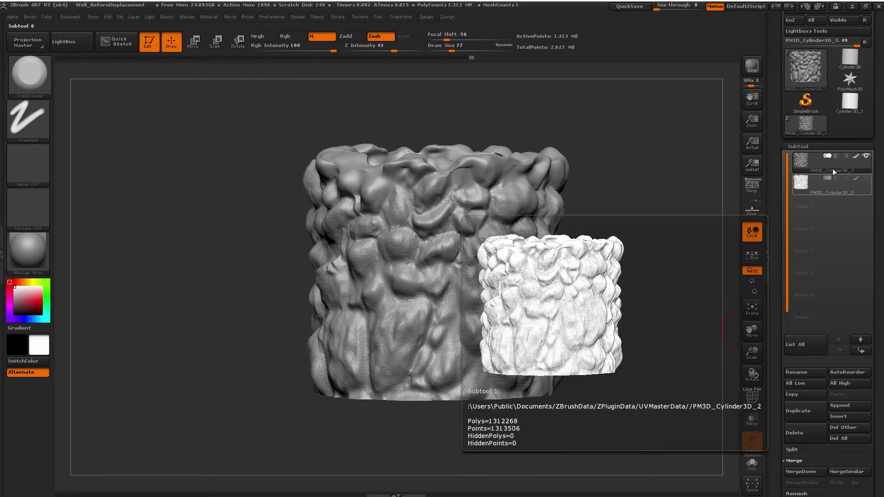
scroll(794, 417, "down", 8)
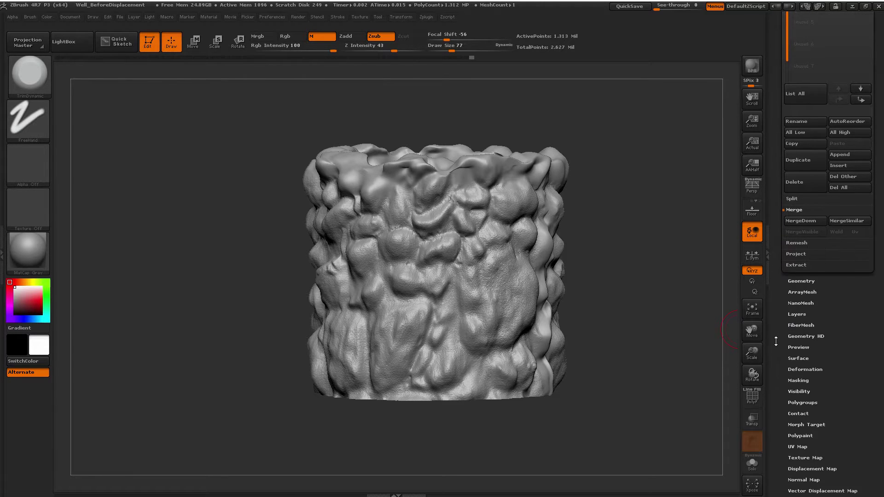
left_click(796, 444)
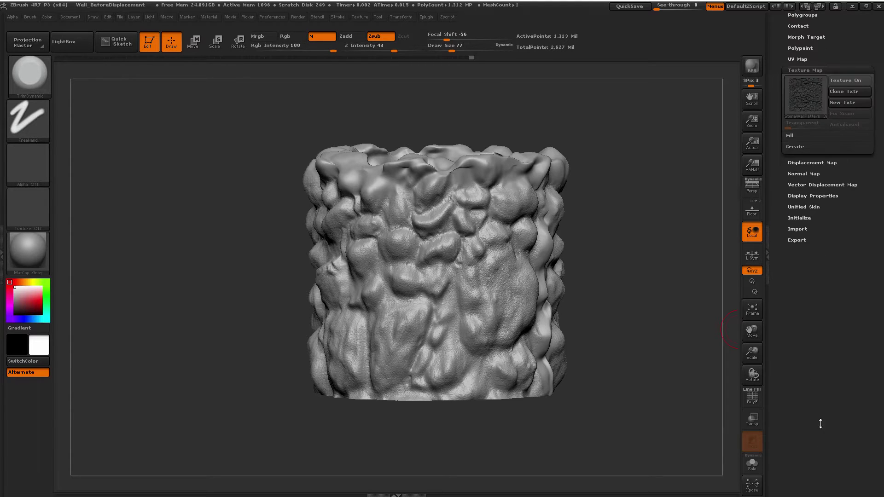
left_click(844, 81)
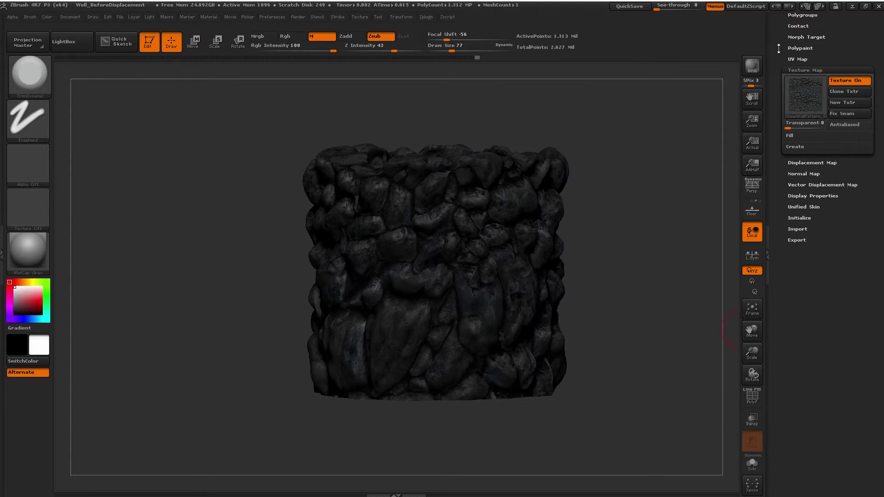
Make the white PM3D_Cylinder3D_2 subtool active and turn off the brush's material (M) channel
scroll(788, 171, "up", 10)
left_click(807, 203)
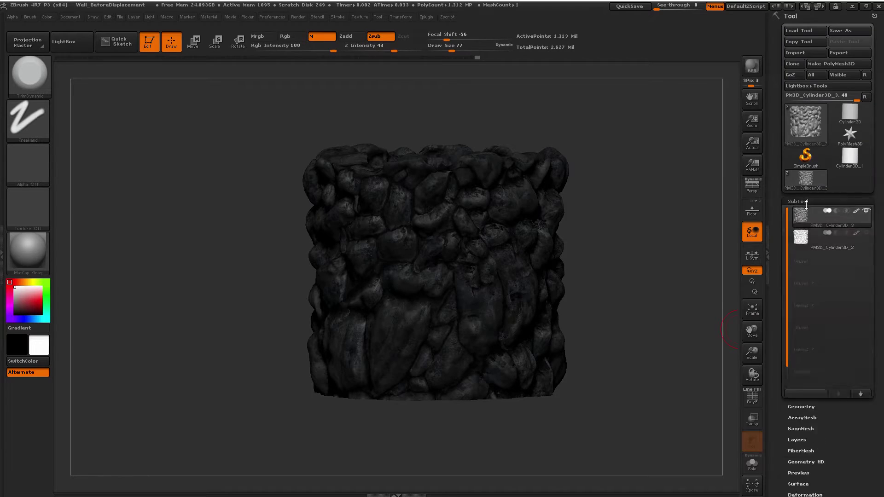
left_click(816, 146)
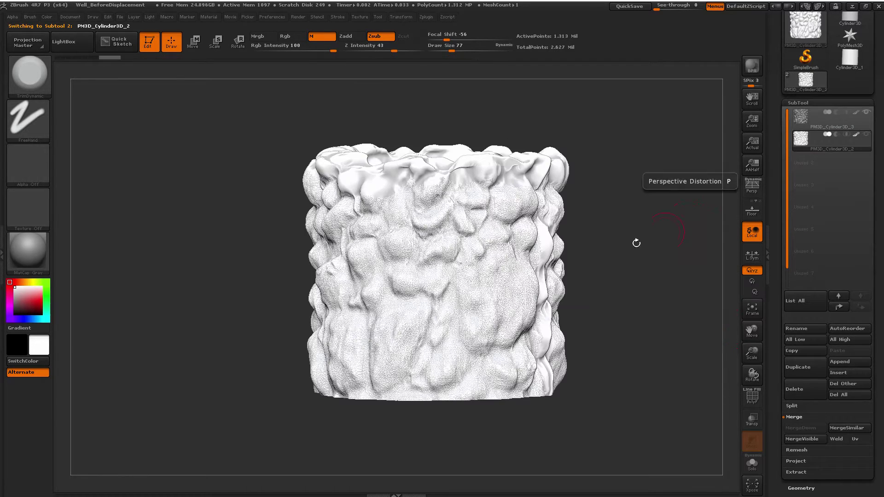
mouse_move(646, 234)
left_mouse_down()
mouse_move(622, 249)
mouse_move(647, 234)
left_mouse_up()
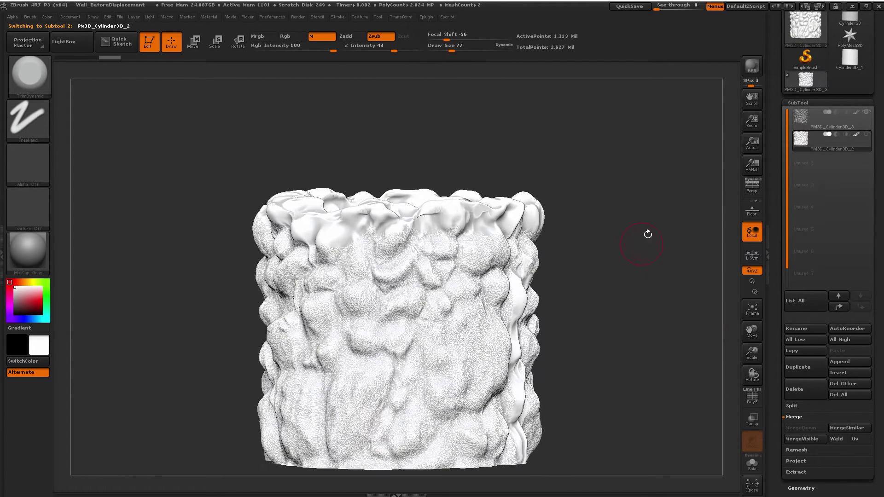
left_click(322, 40)
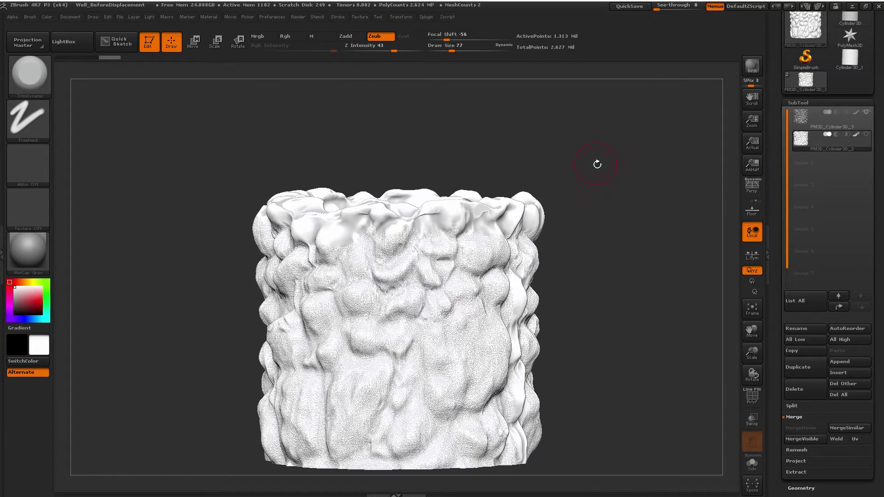
mouse_move(598, 165)
left_mouse_down()
mouse_move(610, 159)
mouse_move(608, 176)
mouse_move(617, 162)
left_mouse_up()
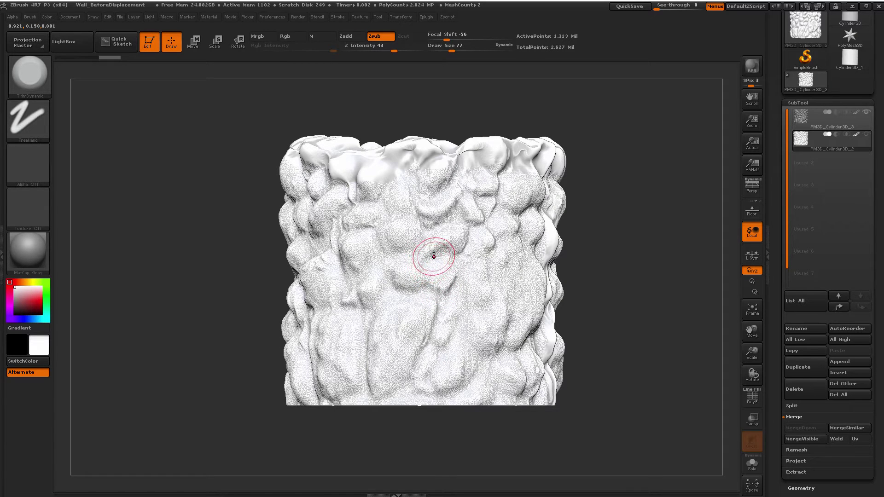
Raise the white well copy slightly with a vertical Transpose Move line so it overlaps the tops of the textured stones
key("w")
left_click_drag(440, 255, 435, 133)
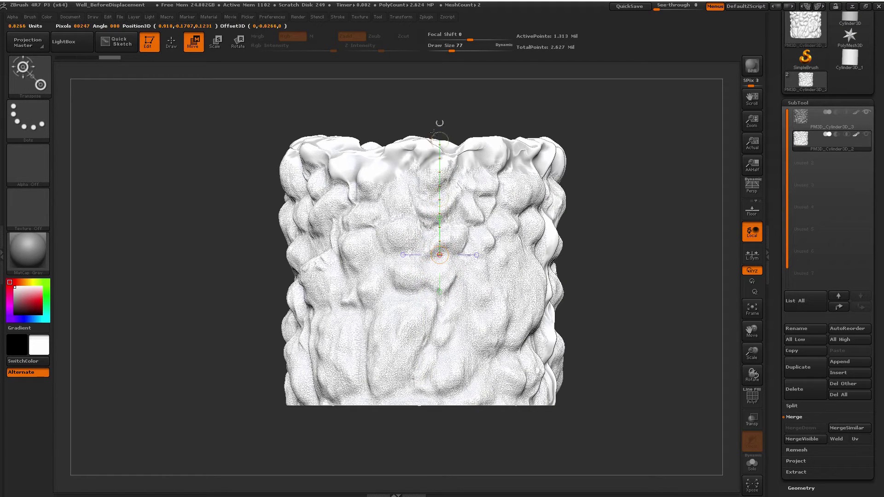
left_click_drag(431, 99, 431, 96, "shift")
left_click_drag(474, 140, 462, 186, "alt")
left_click_drag(433, 223, 438, 203)
left_click_drag(571, 153, 586, 201)
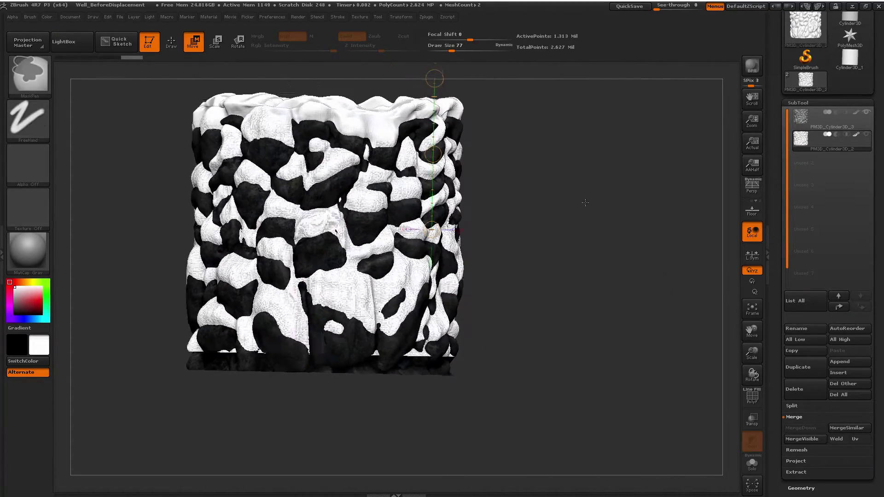
mouse_move(494, 201)
left_mouse_down()
mouse_move(559, 213)
mouse_move(539, 217)
left_mouse_up()
mouse_move(539, 217)
right_mouse_down()
mouse_move(606, 244)
mouse_move(441, 134)
mouse_move(588, 245)
mouse_move(593, 267)
mouse_move(597, 245)
right_mouse_up()
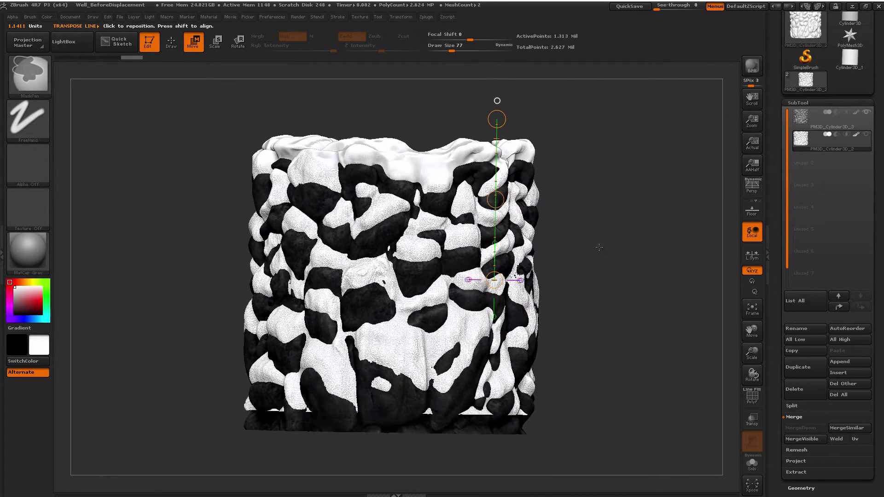
Make the PM3D_Cylinder3D_3 subtool active and turn off its stone texture map
left_click(808, 121)
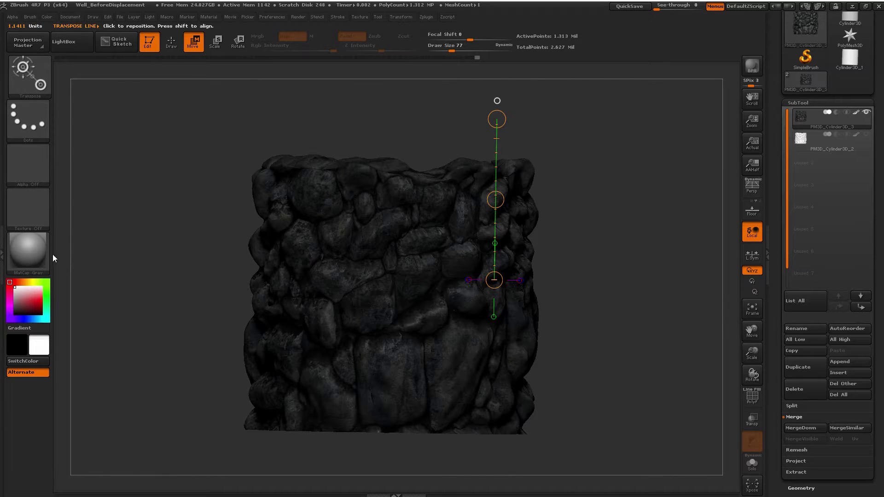
left_click_drag(640, 198, 576, 198)
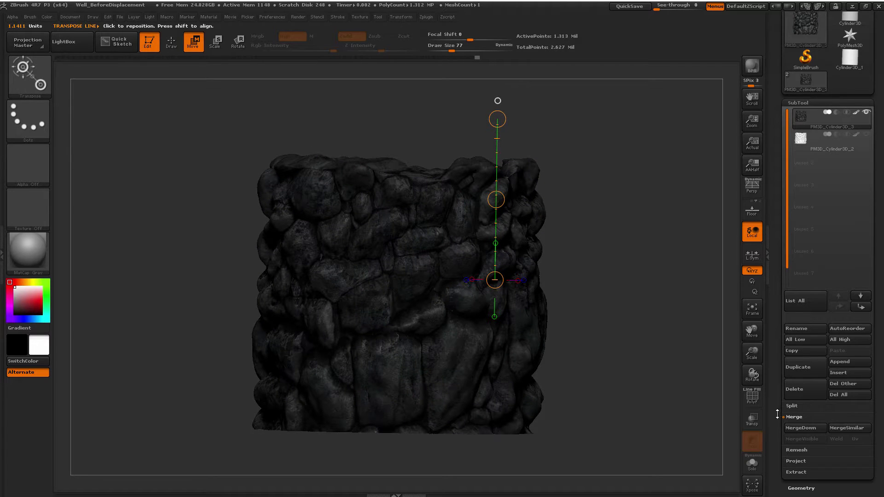
scroll(777, 414, "down", 5)
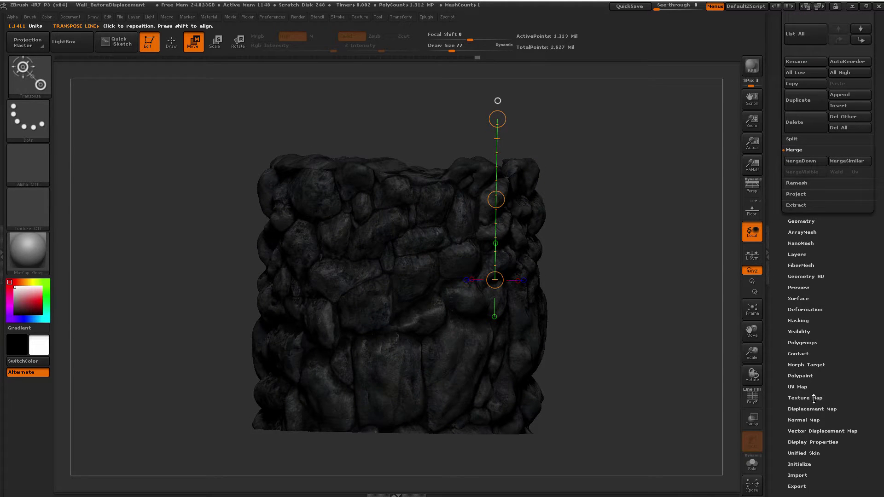
left_click(814, 398)
left_click(832, 37)
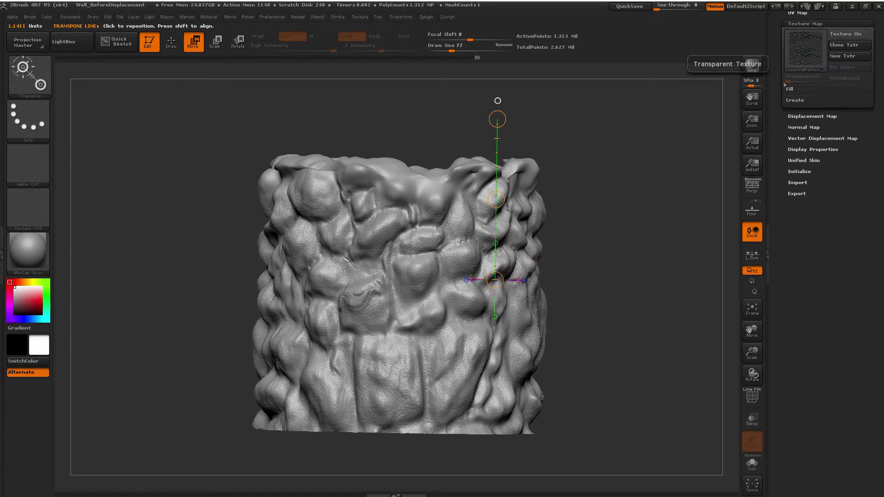
Make the white PM3D_Cylinder3D_2 subtool active again and lower it slightly along the vertical Transpose Move line
scroll(816, 175, "up", 7)
left_click(809, 203)
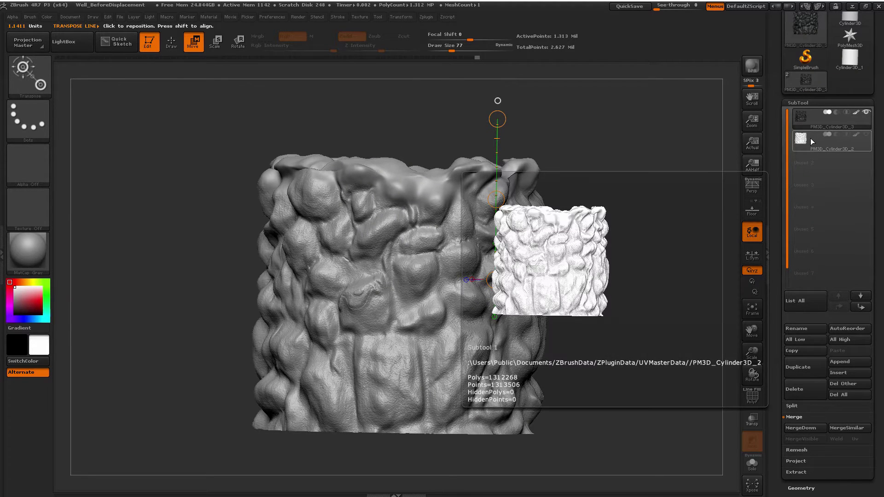
left_click(814, 146)
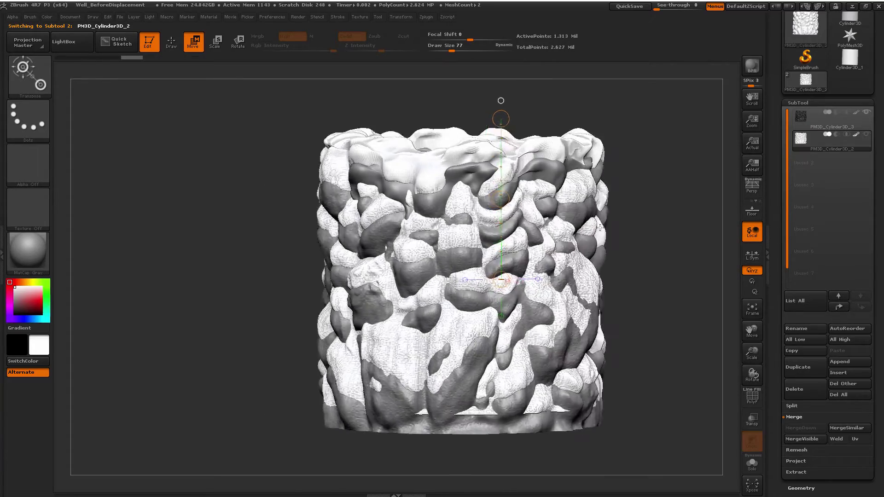
mouse_move(613, 227)
left_mouse_down()
mouse_move(660, 200)
mouse_move(600, 202)
left_mouse_up()
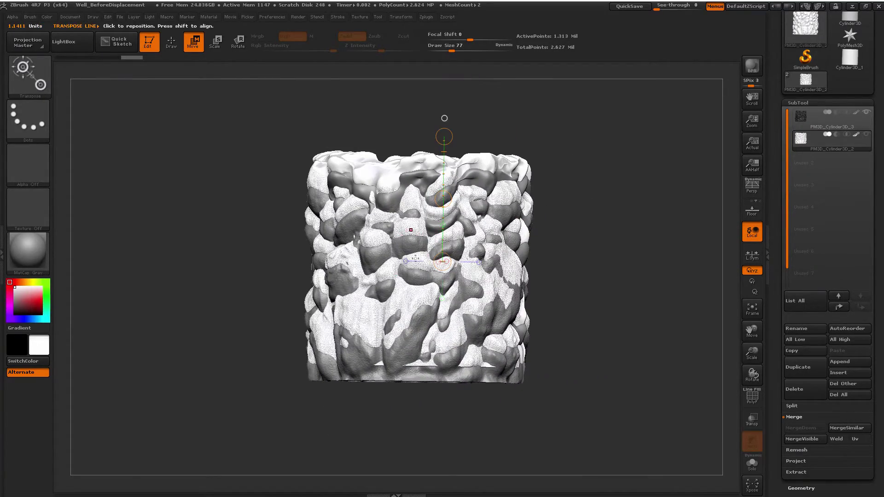
left_click_drag(576, 237, 601, 233)
key("f")
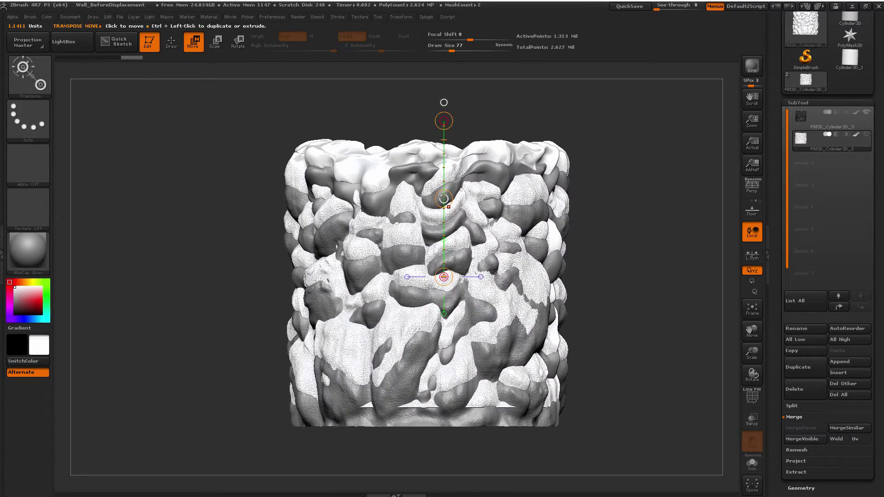
left_click(445, 203)
left_click_drag(444, 203, 446, 213)
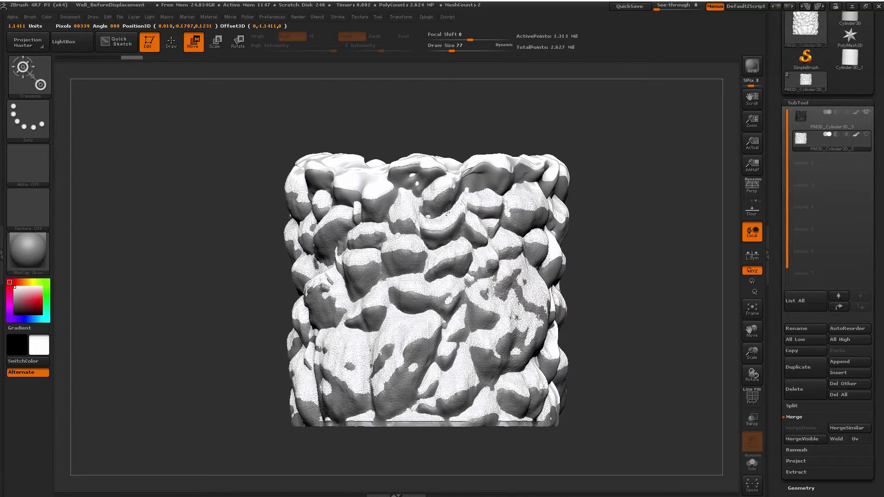
left_click(445, 210)
mouse_move(650, 241)
left_mouse_down()
mouse_move(677, 241)
mouse_move(647, 237)
left_mouse_up()
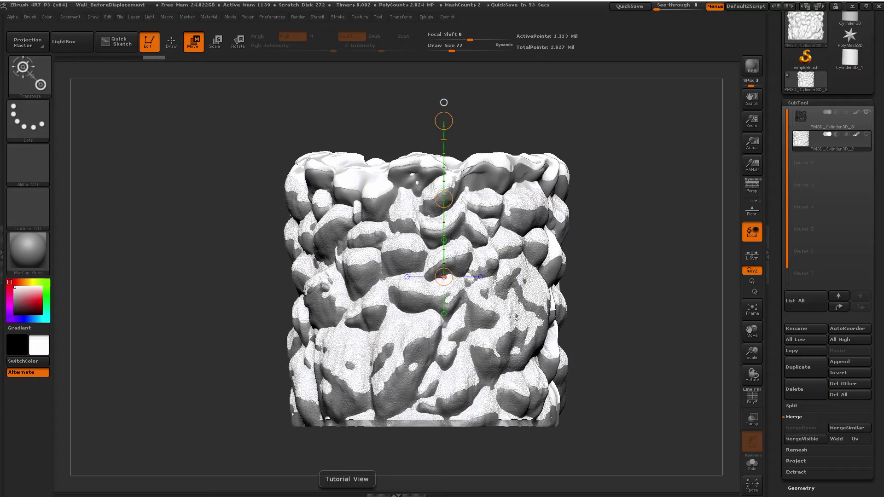
Switch from the well to the Cylinder3D_1 tool, and pick the Plane3D primitive as the new tool
mouse_move(608, 257)
left_mouse_down()
mouse_move(611, 334)
mouse_move(615, 267)
left_mouse_up()
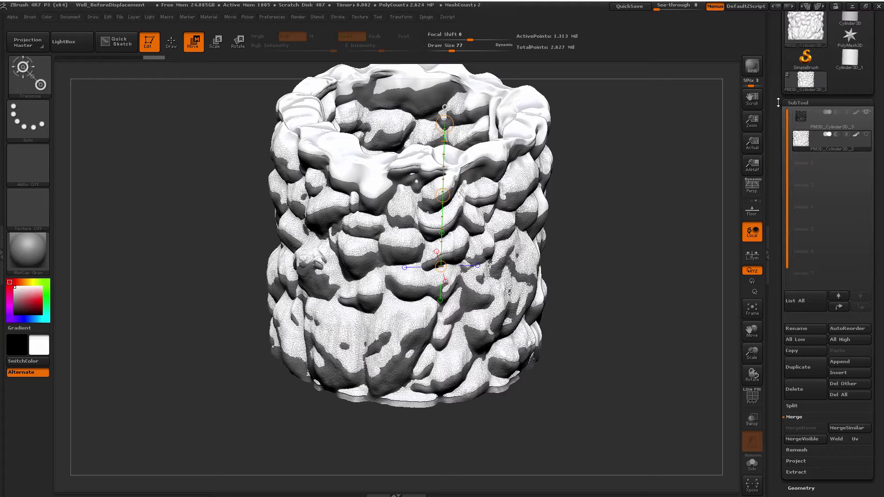
left_click_drag(779, 102, 775, 171)
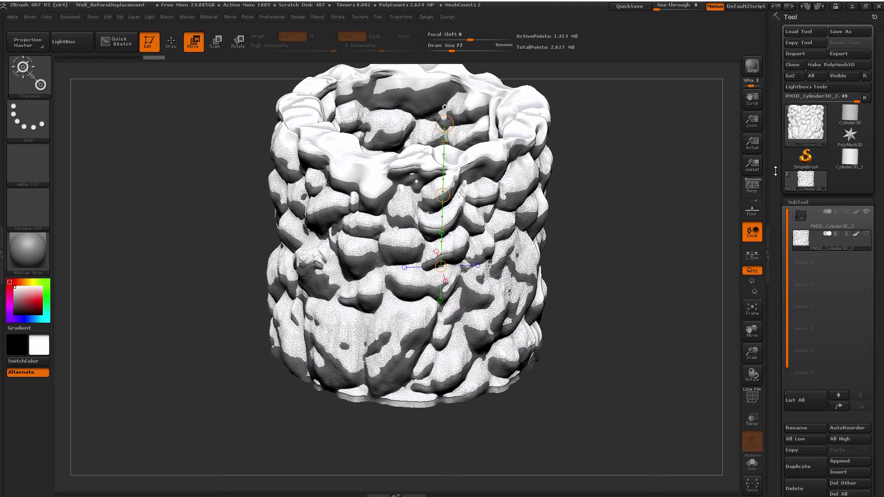
left_click(852, 157)
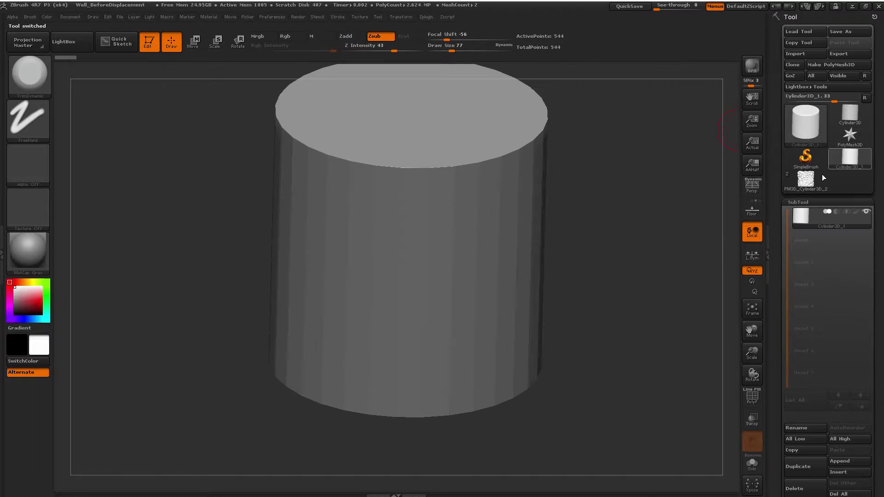
left_click(851, 159)
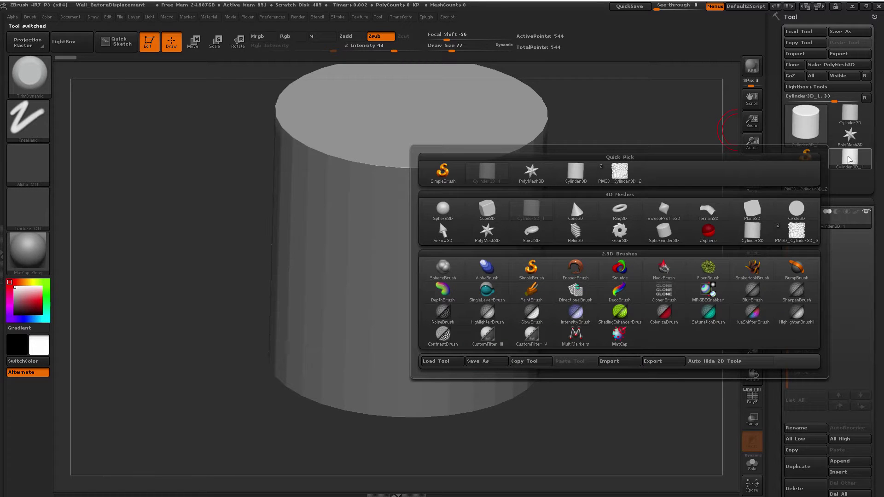
left_click(753, 210)
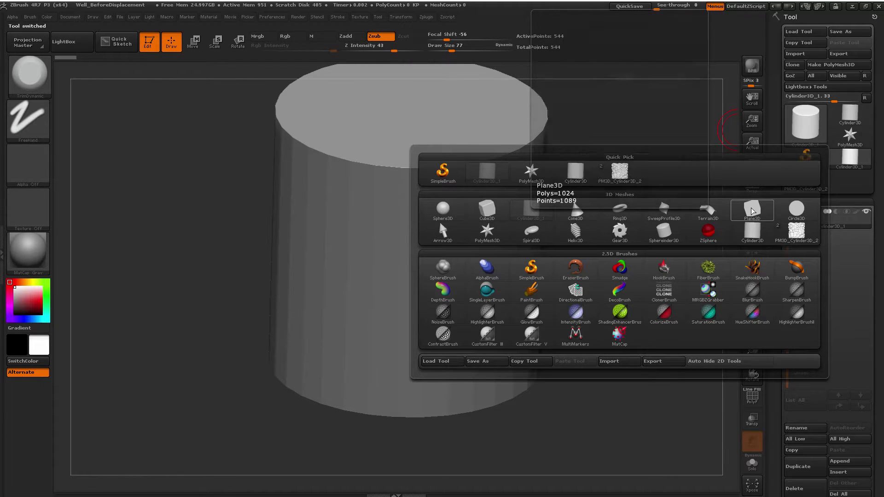
Switch back to the PM3D_Cylinder3D_2 well tool and append the Plane3D primitive as a new subtool
left_click_drag(512, 201, 543, 214)
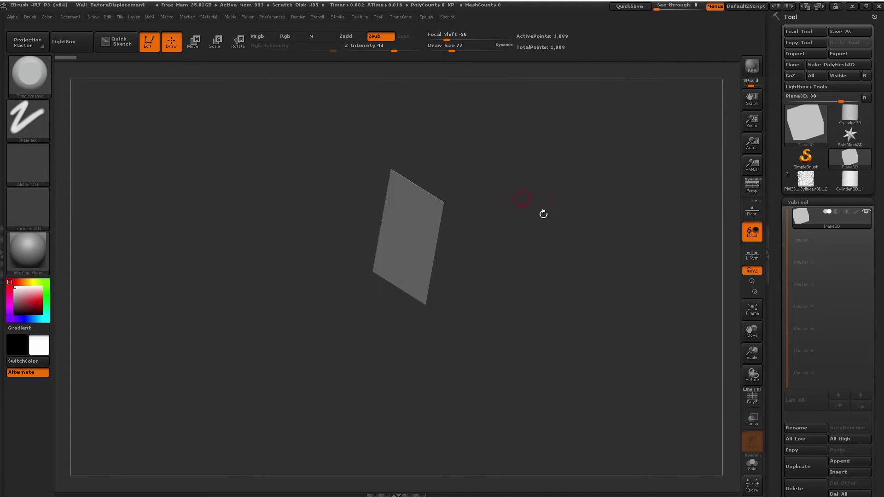
left_click(810, 180)
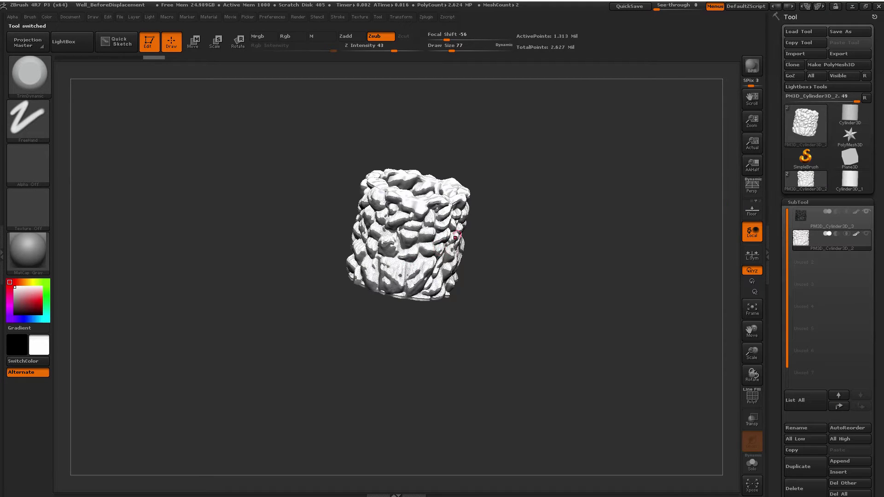
scroll(771, 403, "down", 5)
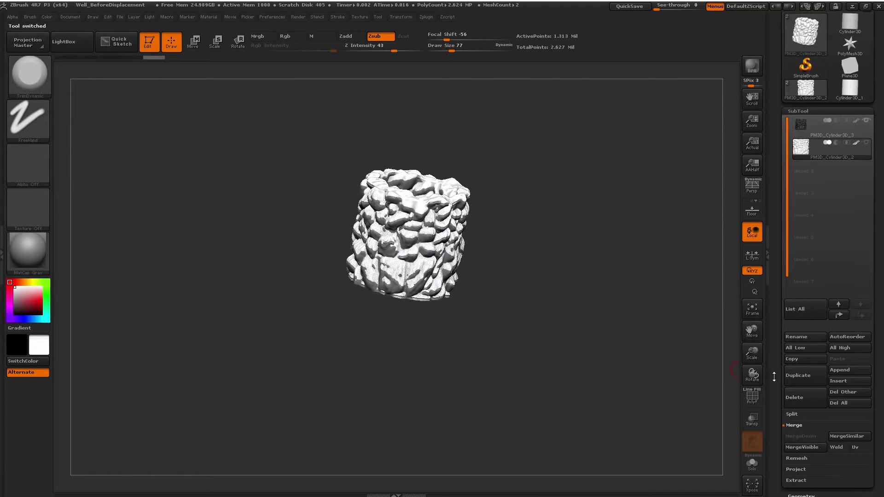
left_click(841, 369)
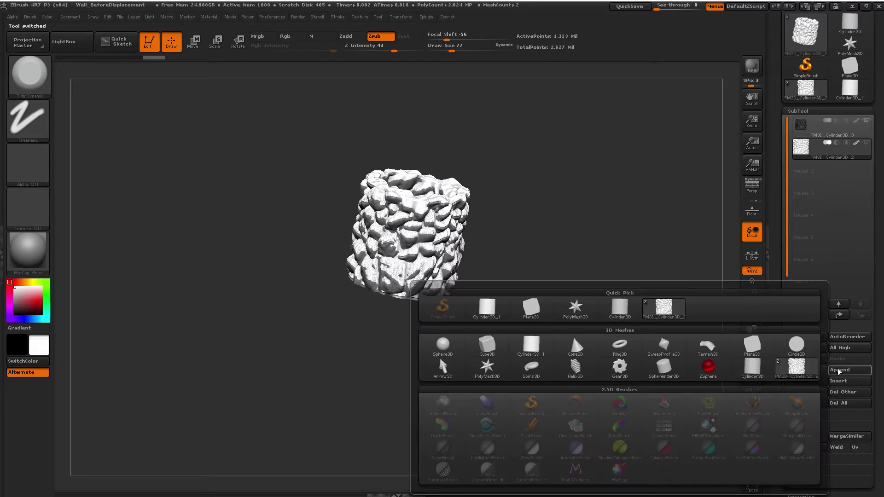
left_click(532, 309)
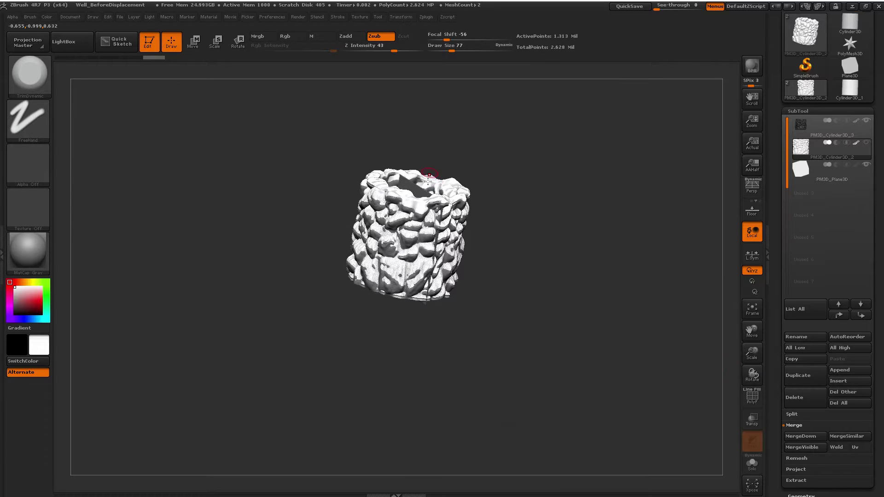
Make the upright plane inside the well the active subtool
right_click_drag(529, 202, 573, 240, "alt")
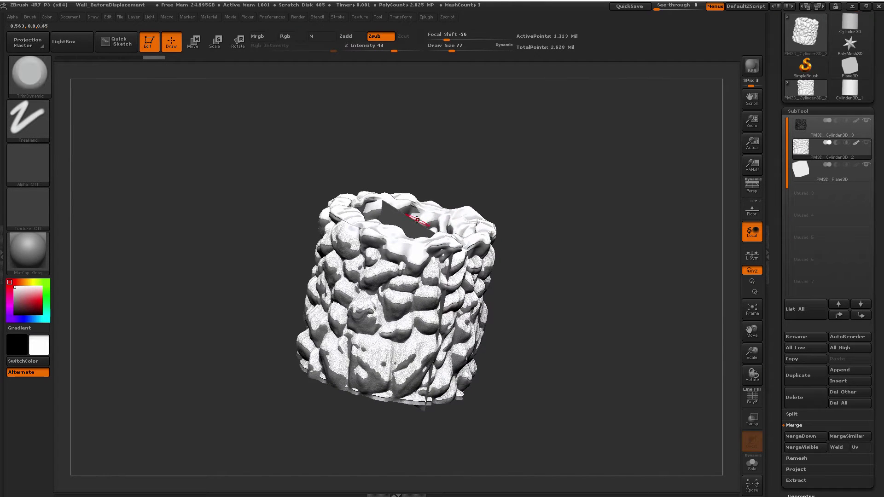
left_click(414, 227, "alt")
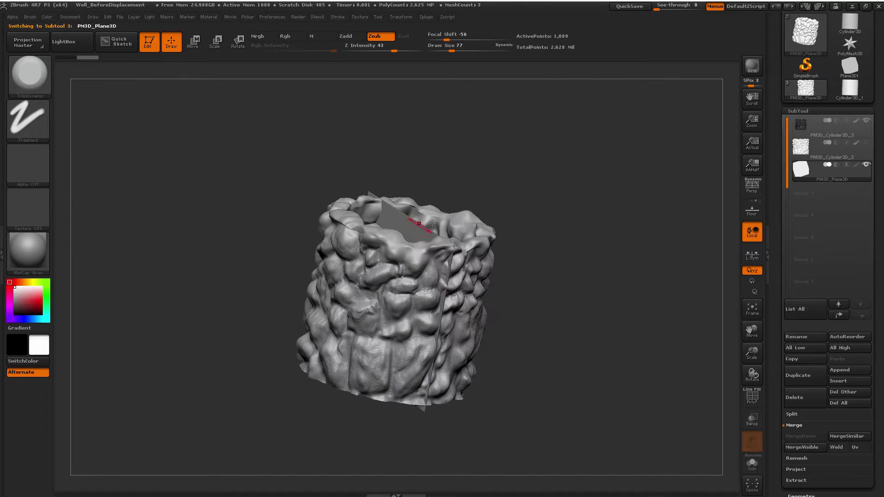
mouse_move(611, 194)
left_mouse_down()
mouse_move(634, 196)
mouse_move(592, 251)
mouse_move(608, 197)
mouse_move(620, 194)
left_mouse_up()
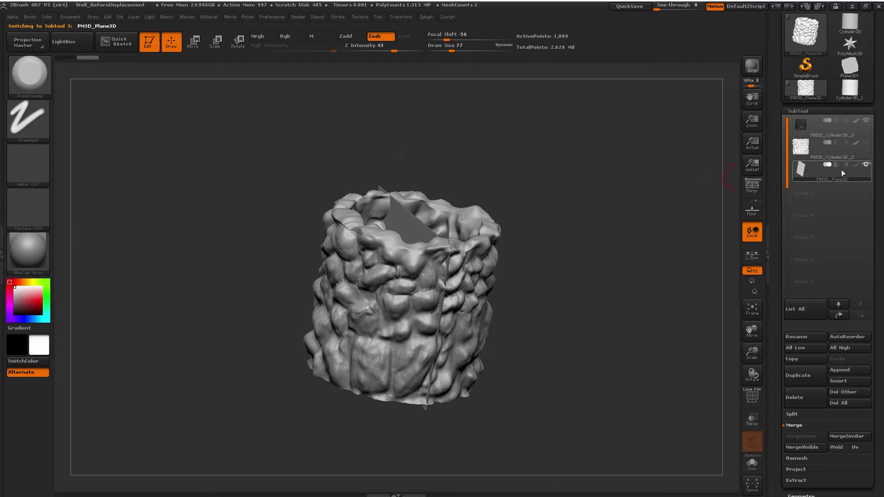
left_click_drag(601, 240, 541, 222)
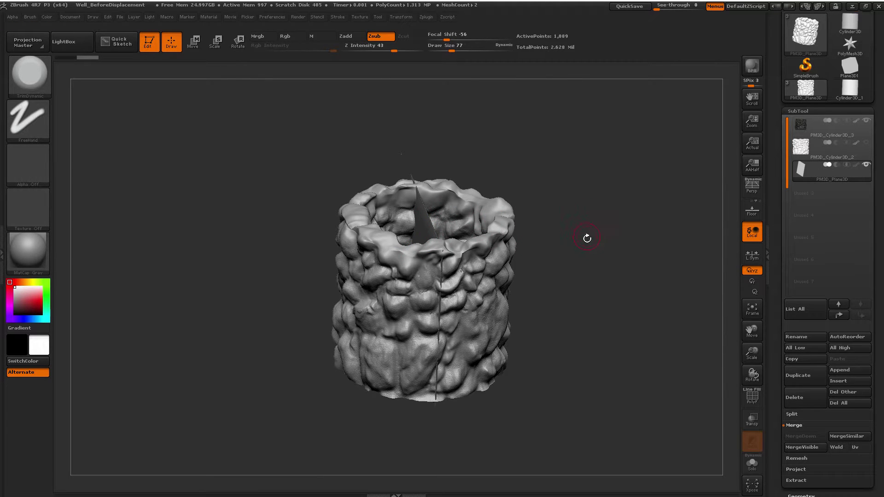
mouse_move(596, 227)
left_mouse_down()
mouse_move(601, 221)
mouse_move(594, 286)
left_mouse_up()
Rotate the plane 90 degrees with a Transpose Rotate line so it lies flat beneath the well
key("w")
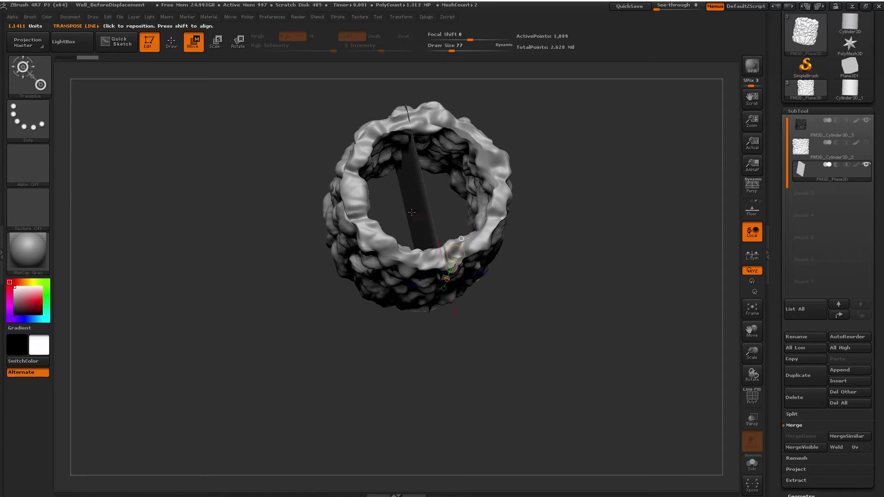
left_click_drag(413, 212, 341, 227)
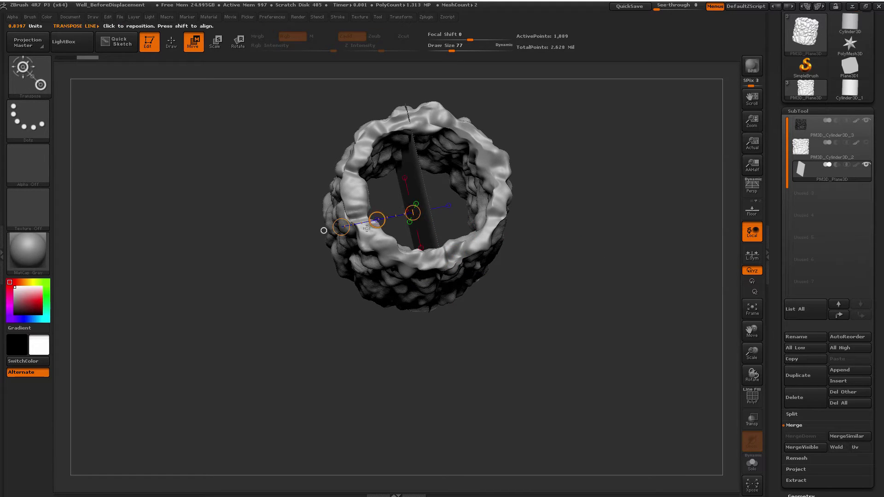
left_click_drag(631, 212, 629, 306, "shift")
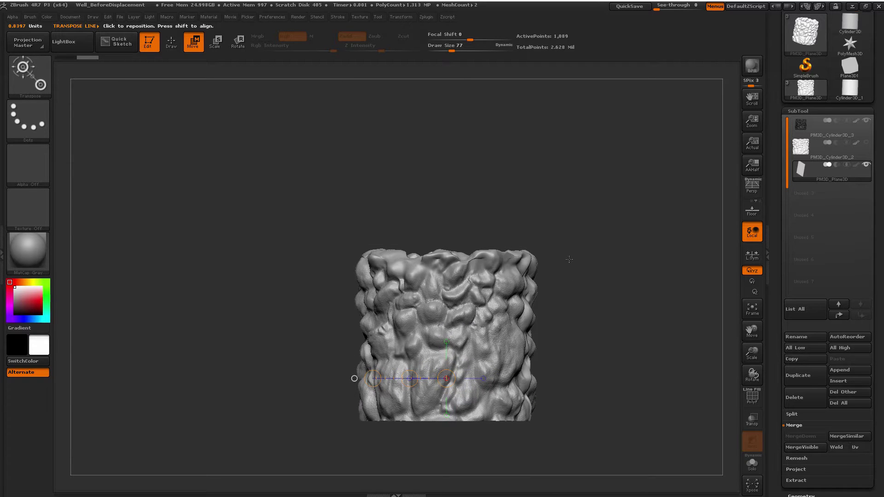
left_click_drag(593, 213, 489, 196, "alt")
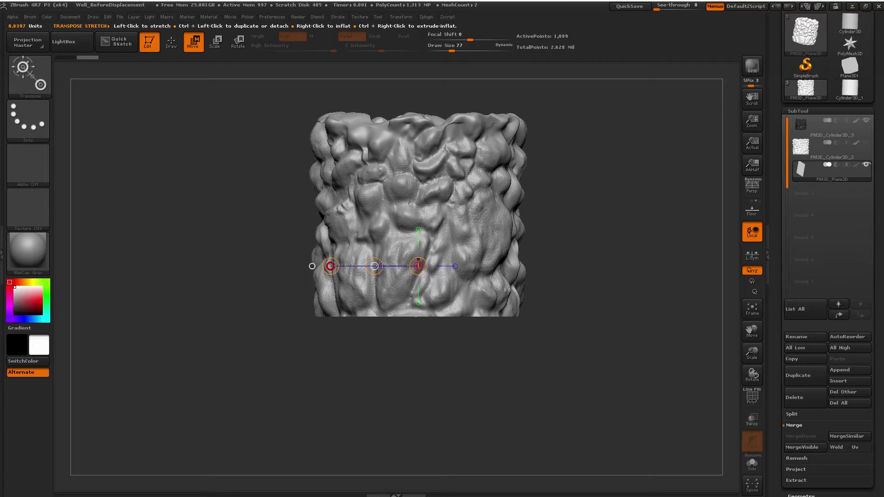
key("r")
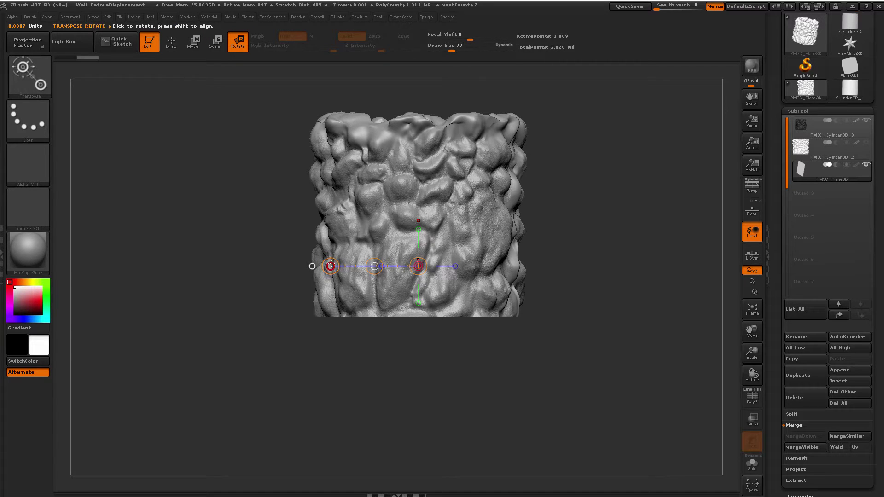
left_click_drag(330, 265, 334, 237)
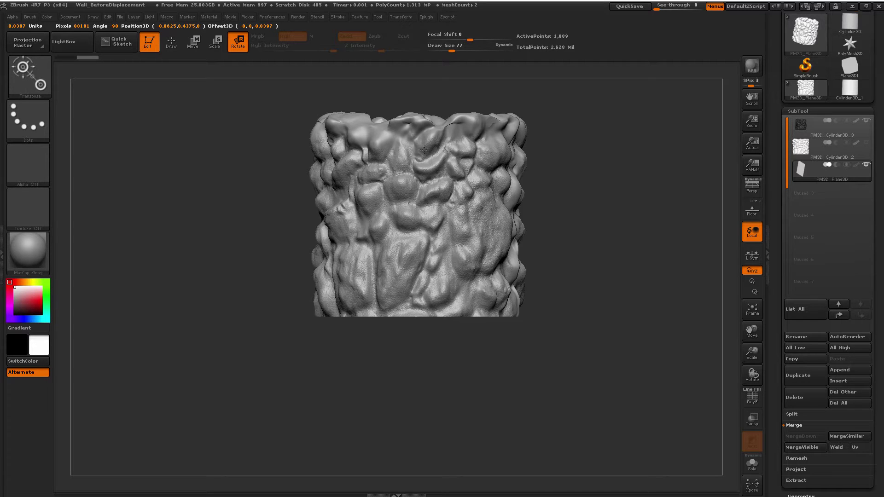
left_click_drag(424, 149, 423, 145)
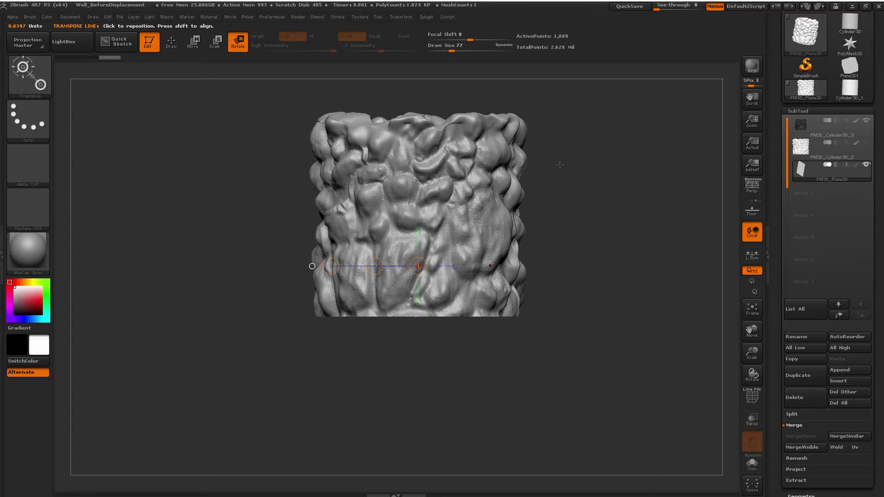
Scale the flat plane up evenly with a Transpose line from the well's centre until it extends beyond the outer wall
mouse_move(560, 164)
left_mouse_down()
mouse_move(600, 228)
mouse_move(599, 281)
mouse_move(593, 275)
mouse_move(634, 288)
mouse_move(465, 295)
mouse_move(428, 313)
mouse_move(385, 288)
mouse_move(404, 299)
mouse_move(351, 298)
mouse_move(370, 298)
left_mouse_up()
key("w")
right_click_drag(566, 249, 553, 231, "ctrl")
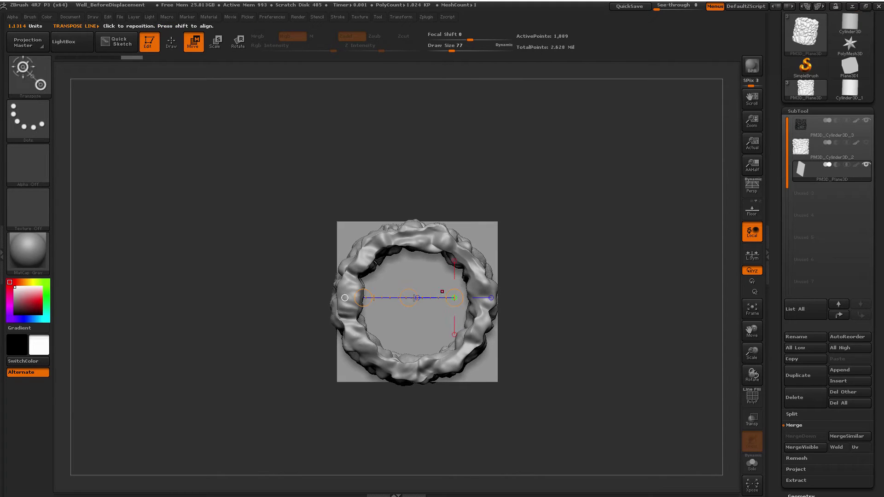
mouse_move(416, 312)
left_mouse_down("shift")
mouse_move(417, 170)
mouse_move(473, 120)
mouse_move(664, 67)
left_mouse_up("shift")
key("e")
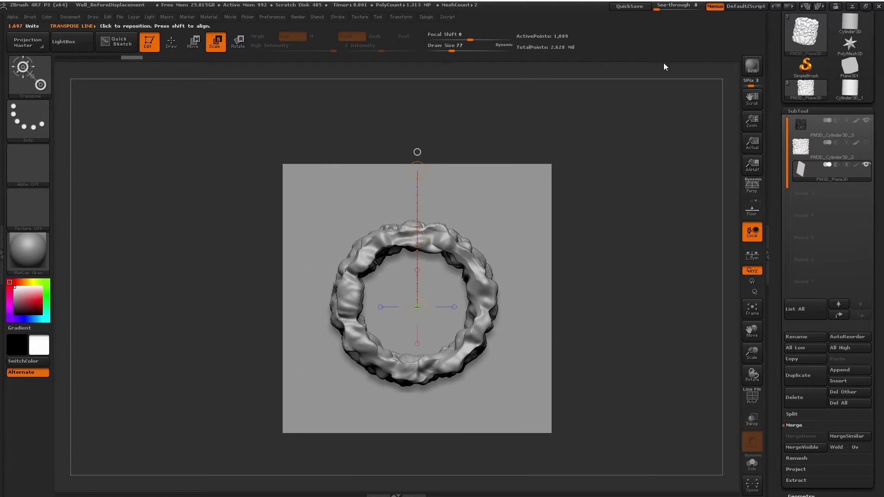
key("shift+f")
key("shift+f")
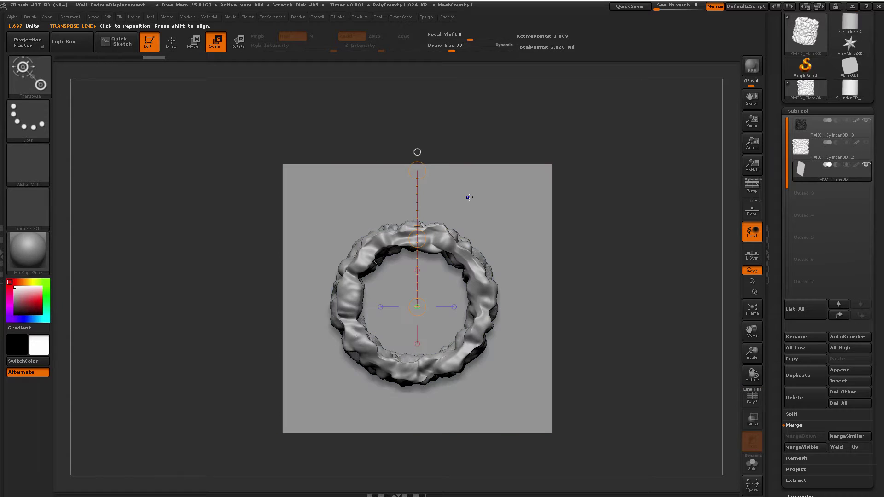
Keep enlarging the plane with Transpose Scale to nearly four times the well's diameter
left_click_drag(417, 170, 482, 53)
right_click_drag(541, 148, 535, 170, "ctrl")
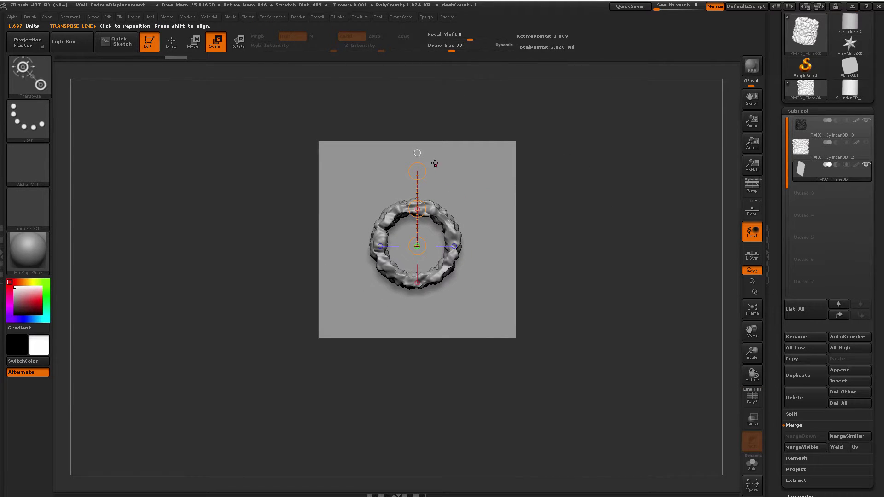
left_click_drag(420, 167, 469, 92)
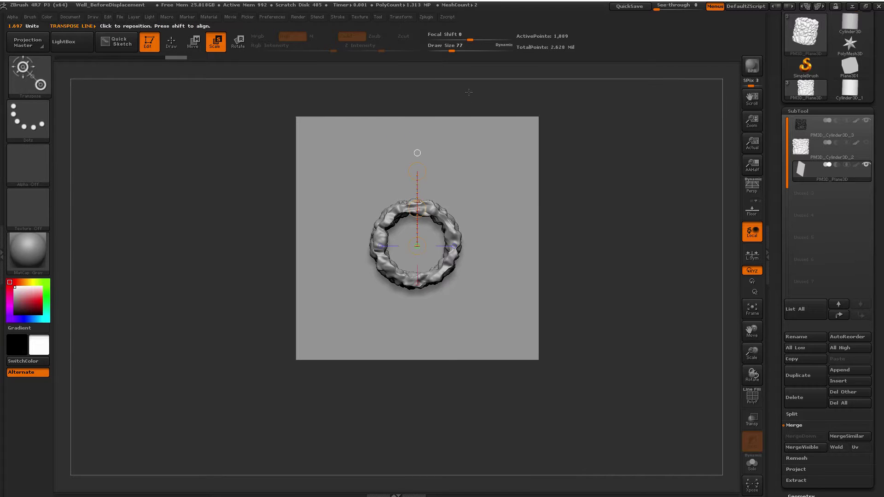
left_click_drag(590, 195, 587, 261)
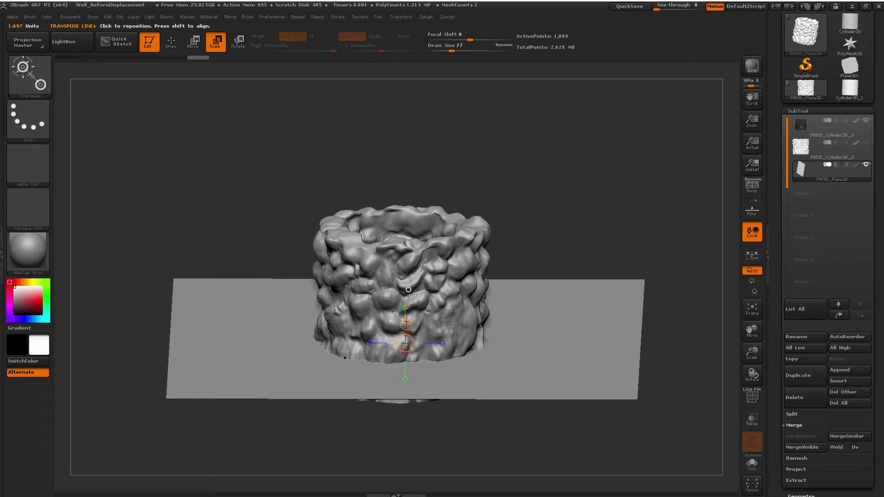
left_click_drag(433, 221, 609, 220)
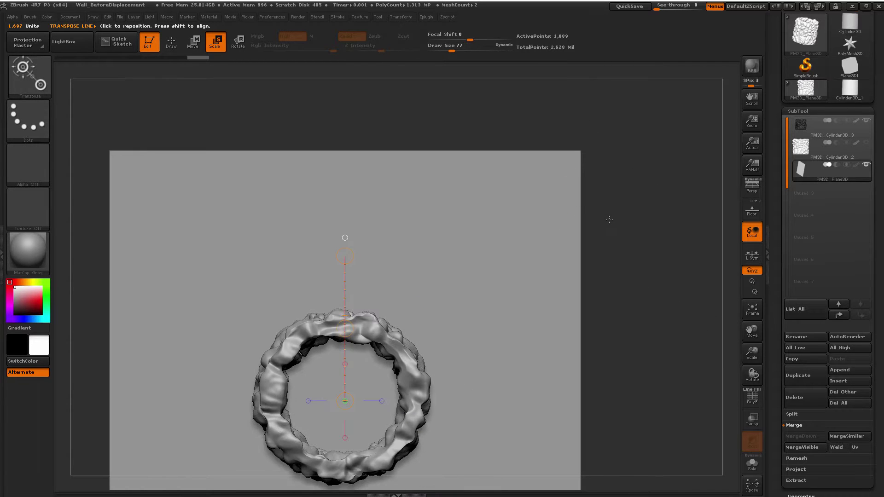
right_click_drag(609, 219, 571, 168, "ctrl")
right_click_drag(549, 227, 634, 202, "alt")
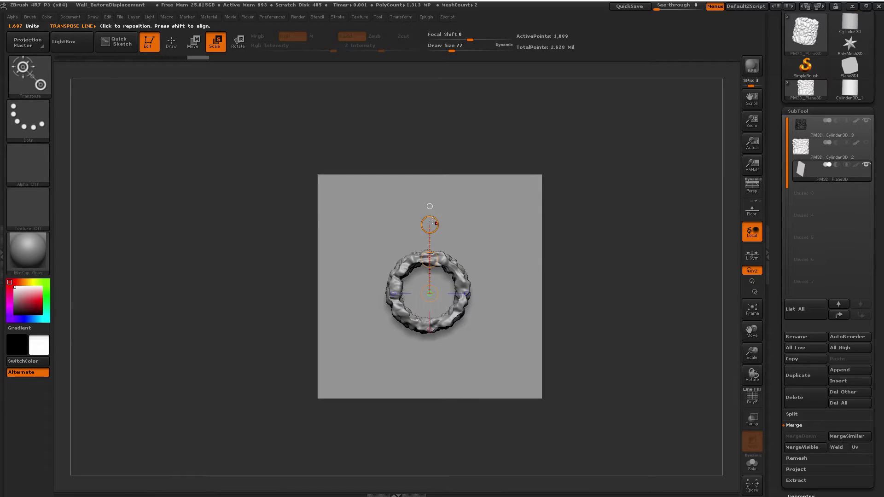
mouse_move(433, 221)
left_mouse_down()
mouse_move(478, 31)
mouse_move(430, 227)
left_mouse_up()
Lower the plane to the well's base with a vertical Transpose Move line, and show the white PM3D_Cylinder3D_2 subtool
key("w")
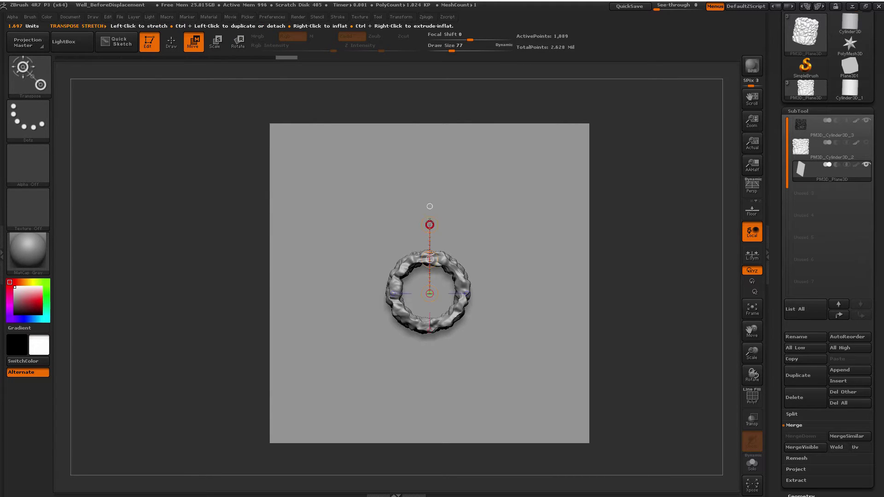
mouse_move(430, 223)
left_mouse_down()
mouse_move(431, 250)
mouse_move(430, 241)
left_mouse_up()
left_click_drag(619, 244, 638, 147)
right_click_drag(604, 154, 581, 166, "ctrl")
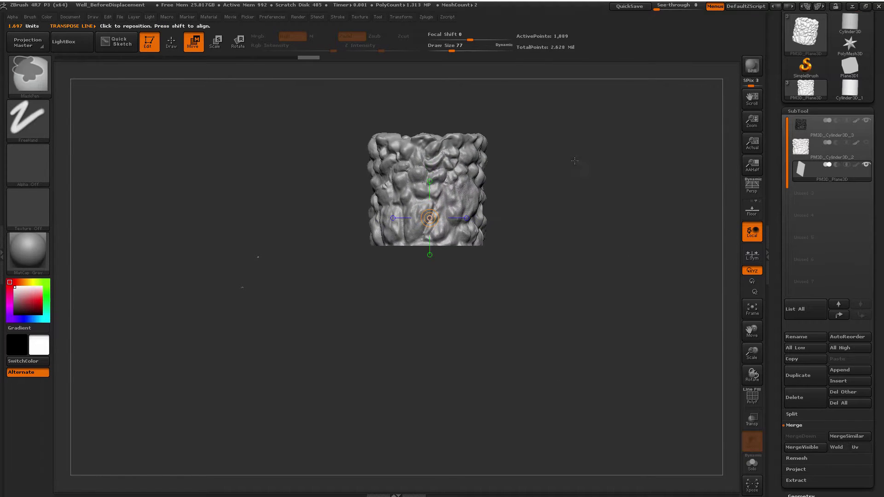
left_click_drag(445, 264, 534, 295)
left_click(441, 263)
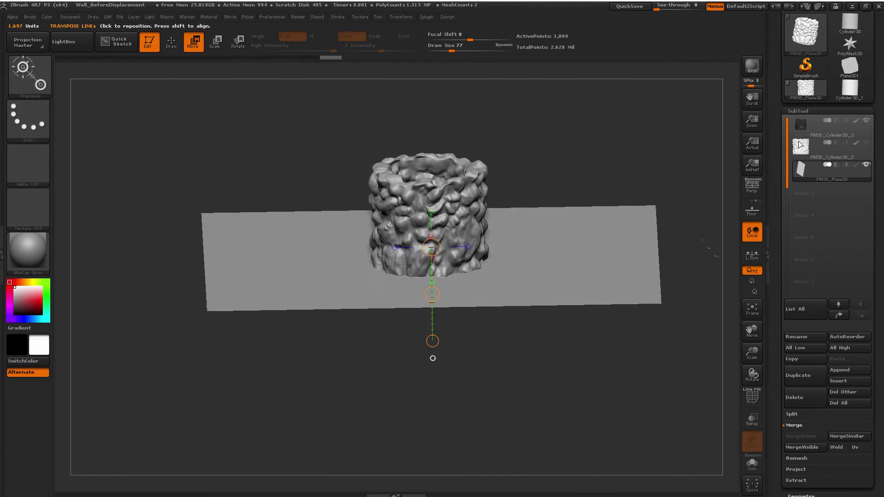
left_click(859, 143)
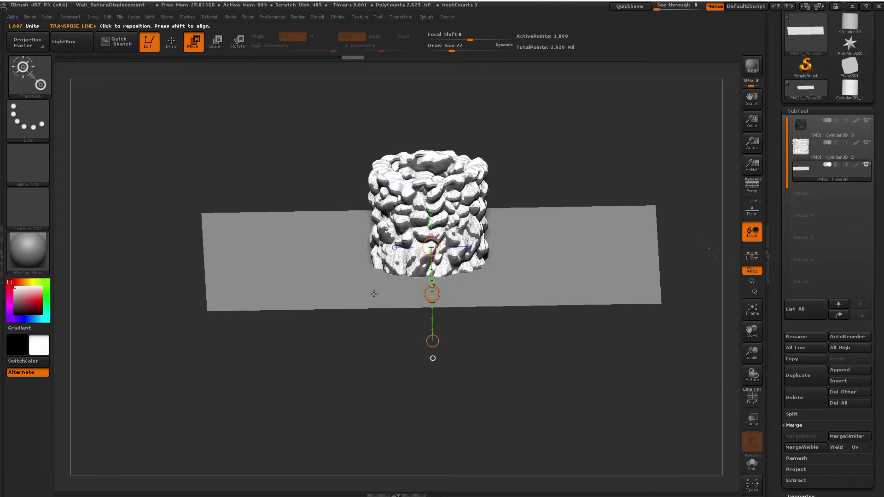
Try to stretch the plane's depth with a Transpose Move line drawn outward from the well's centre
left_click_drag(541, 255, 463, 324)
right_click_drag(397, 332, 367, 466)
right_click_drag(497, 351, 489, 239, "alt")
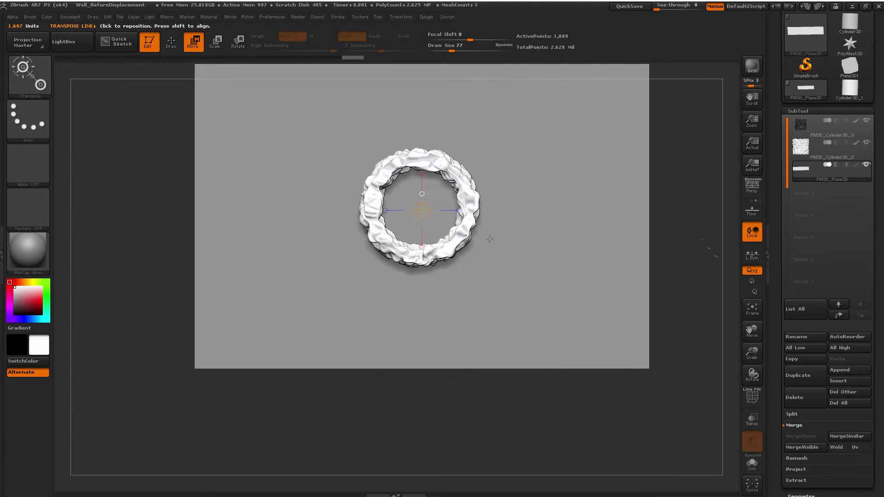
right_click_drag(512, 185, 475, 249, "alt")
left_click_drag(394, 277, 387, 192)
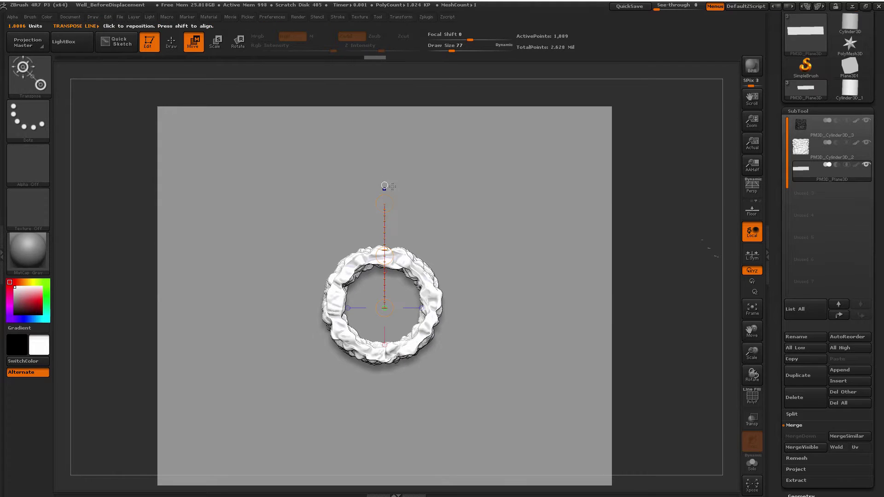
key("ctrl+z")
key("ctrl+z")
key("ctrl+z")
Subdivide the ground plane once
left_click_drag(591, 228, 596, 164)
left_click_drag(587, 194, 620, 275)
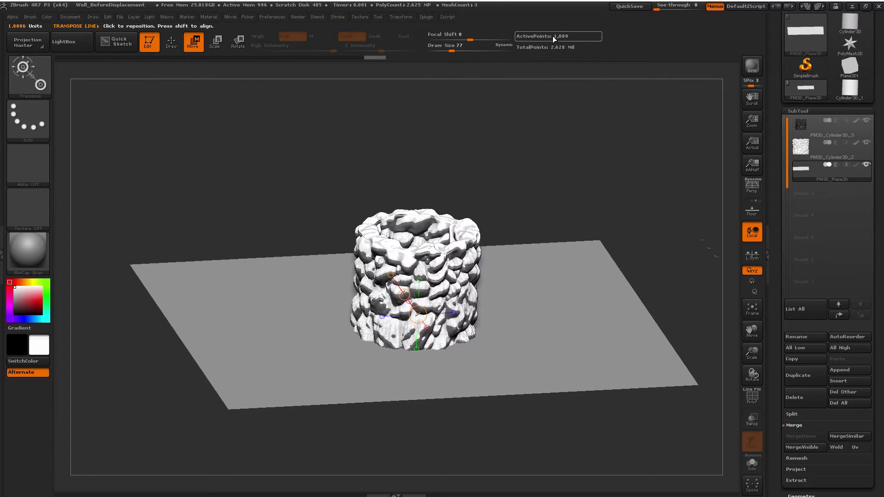
key("ctrl")
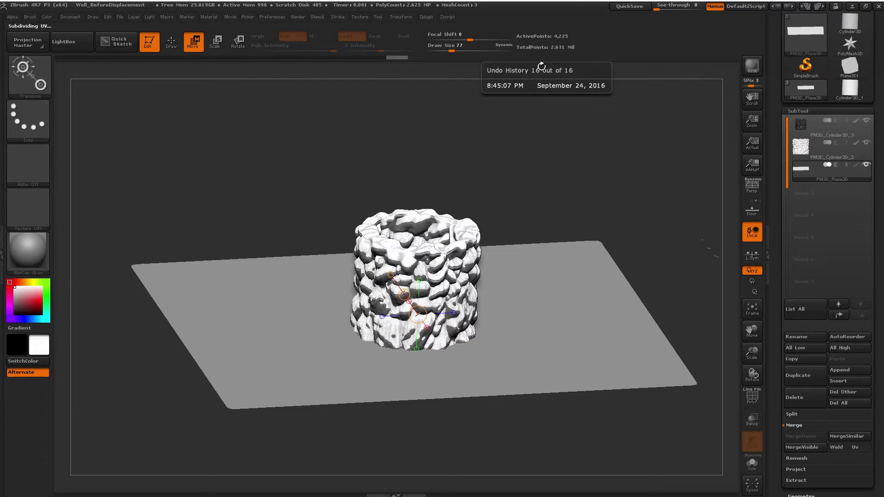
Select the Standard brush, try a stroke on the ground beside the well's base, and set the draw size to 400
left_click_drag(570, 177, 561, 174)
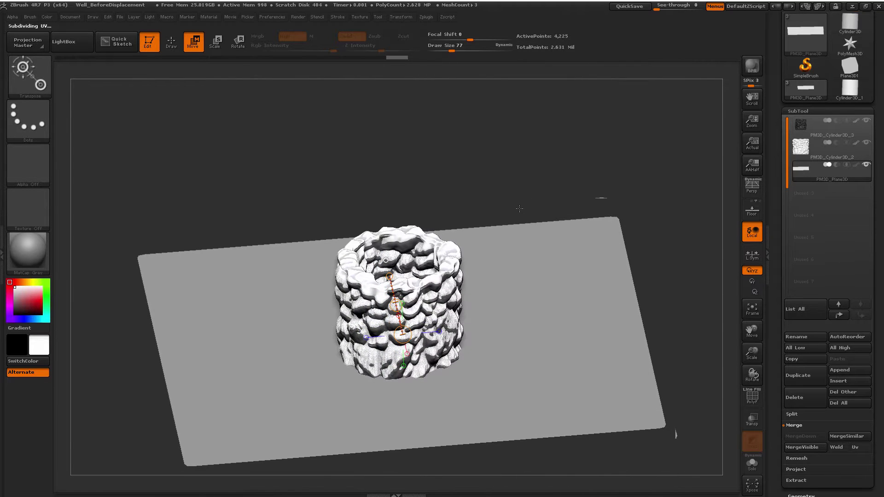
key("b")
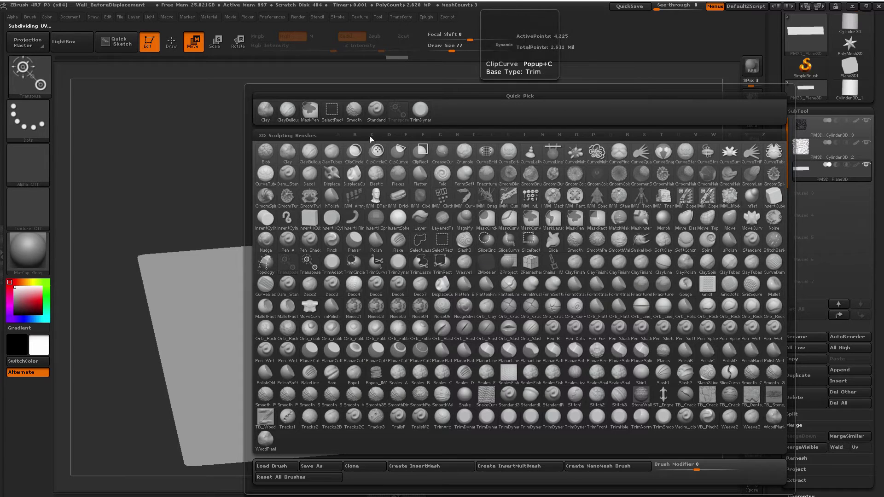
left_click(374, 116)
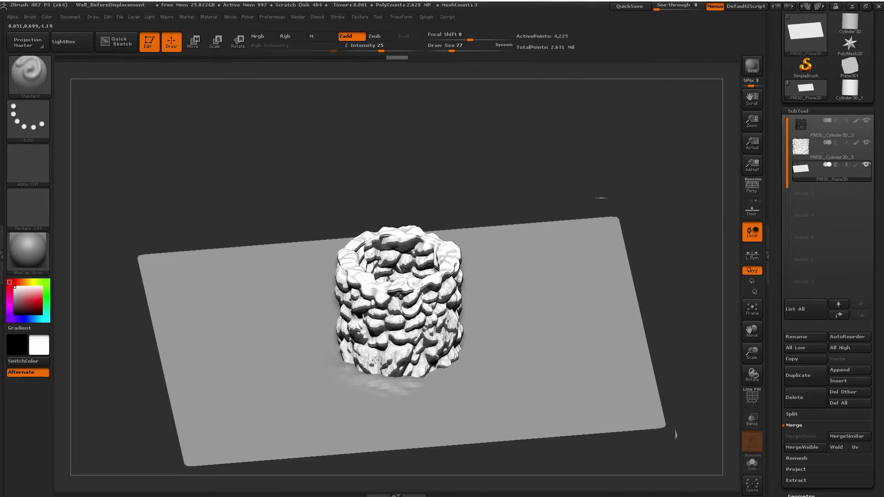
left_click_drag(471, 325, 419, 359)
mouse_move(518, 240)
left_mouse_down()
mouse_move(475, 132)
mouse_move(517, 141)
mouse_move(509, 191)
left_mouse_up()
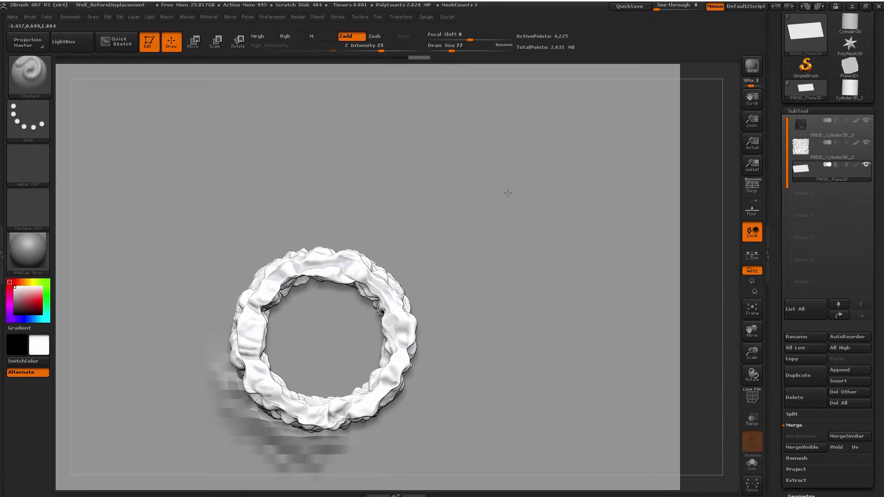
mouse_move(681, 245)
left_mouse_down("alt")
mouse_move(675, 224)
mouse_move(302, 190)
left_mouse_up("alt")
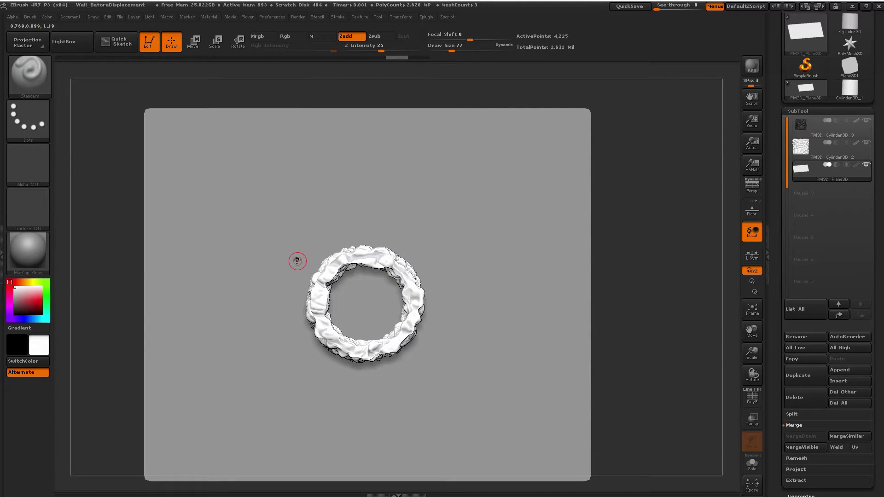
key("s")
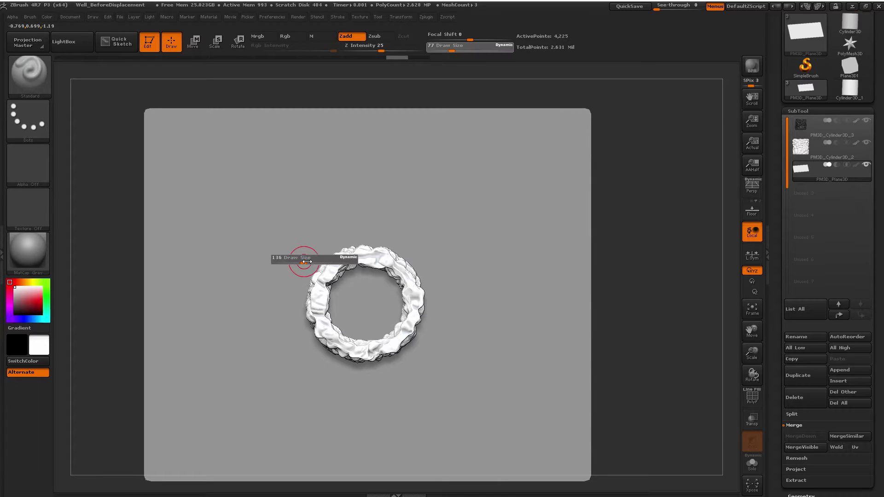
left_click_drag(324, 261, 327, 261)
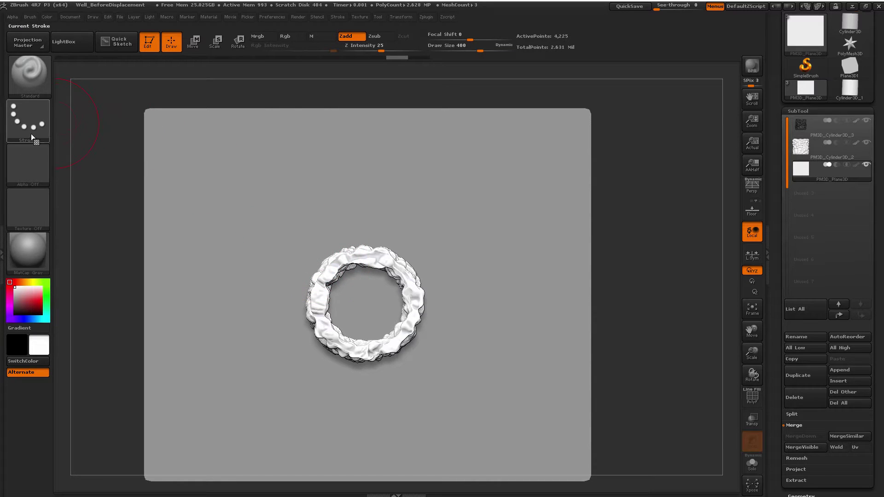
Try a large Standard brush stroke with Dots on the ground around one side of the well, and undo it
mouse_move(324, 228)
left_mouse_down()
mouse_move(300, 276)
mouse_move(302, 391)
left_mouse_up()
mouse_move(294, 488)
left_mouse_down()
mouse_move(350, 368)
mouse_move(323, 276)
mouse_move(405, 248)
mouse_move(396, 332)
left_mouse_up()
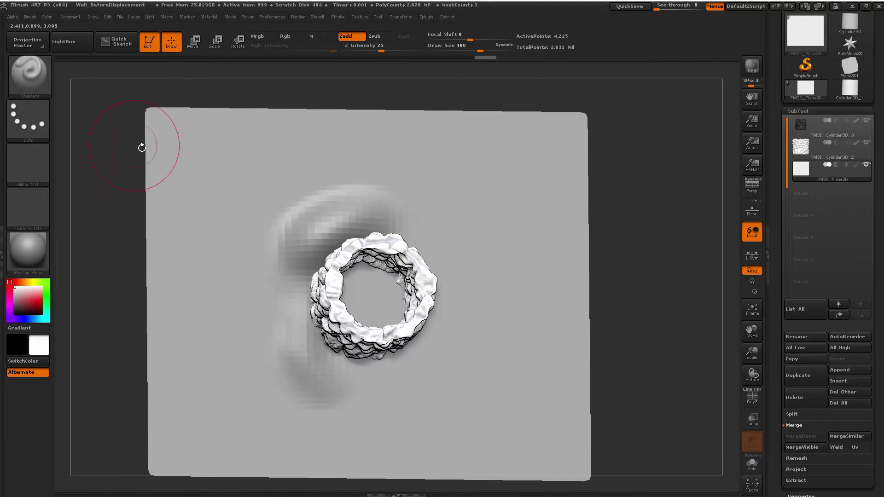
key("ctrl+z")
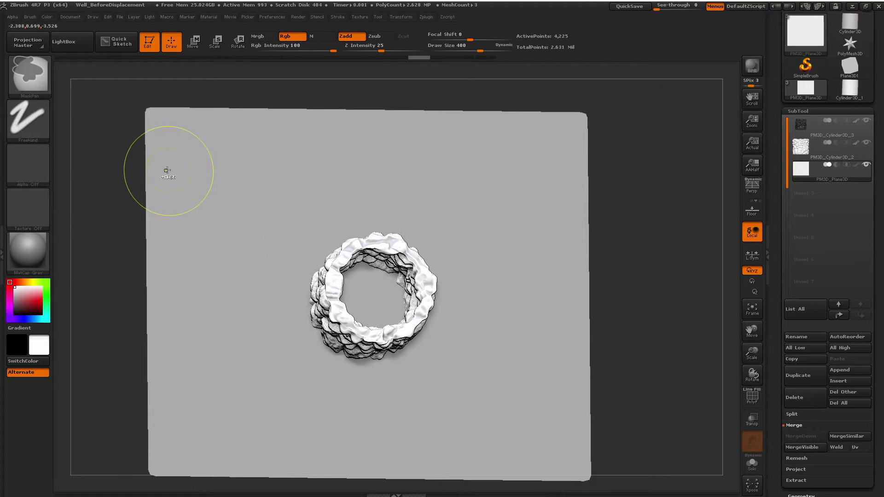
Switch the brush stroke to Spray and raise uneven mounds on the ground all around the well and out to the plane's corner
left_click(29, 128)
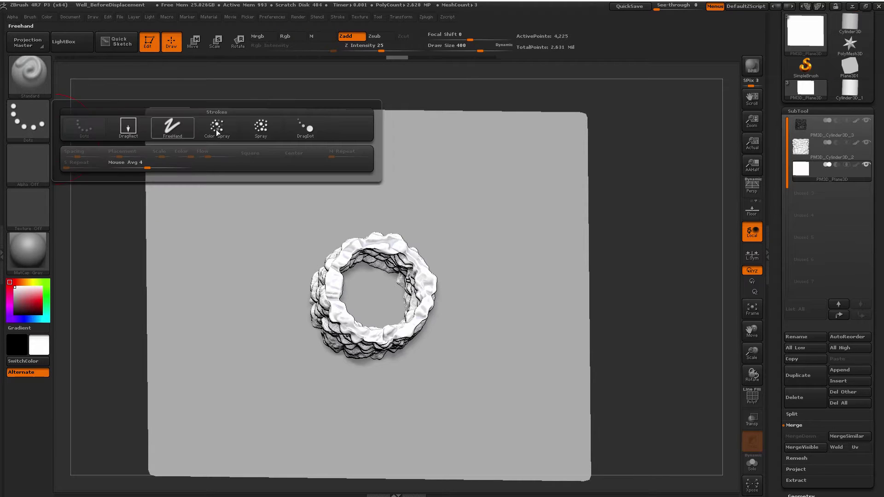
left_click(261, 130)
mouse_move(292, 246)
left_mouse_down()
mouse_move(285, 295)
mouse_move(354, 406)
mouse_move(416, 216)
mouse_move(292, 290)
left_mouse_up()
mouse_move(432, 257)
right_mouse_down()
mouse_move(465, 194)
mouse_move(430, 189)
mouse_move(430, 256)
right_mouse_up()
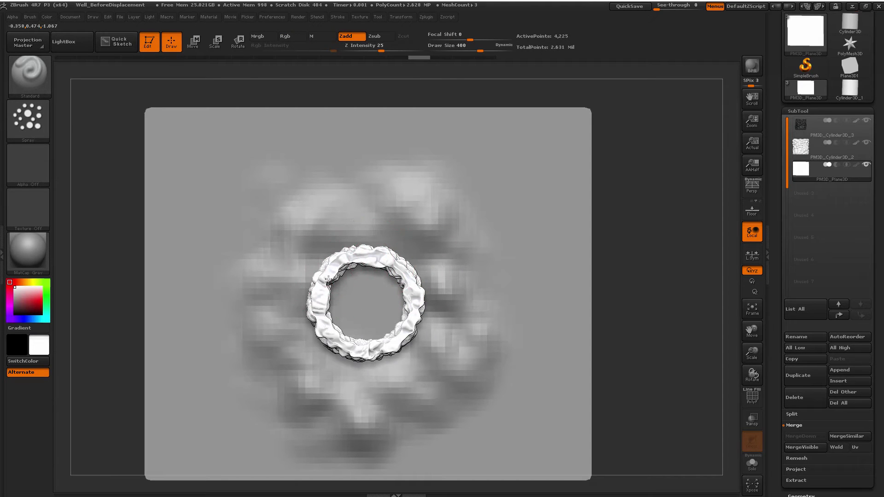
mouse_move(459, 148)
left_mouse_down()
mouse_move(272, 196)
mouse_move(234, 267)
mouse_move(285, 341)
mouse_move(368, 397)
mouse_move(479, 285)
mouse_move(322, 211)
mouse_move(258, 323)
mouse_move(230, 403)
mouse_move(200, 409)
left_mouse_up()
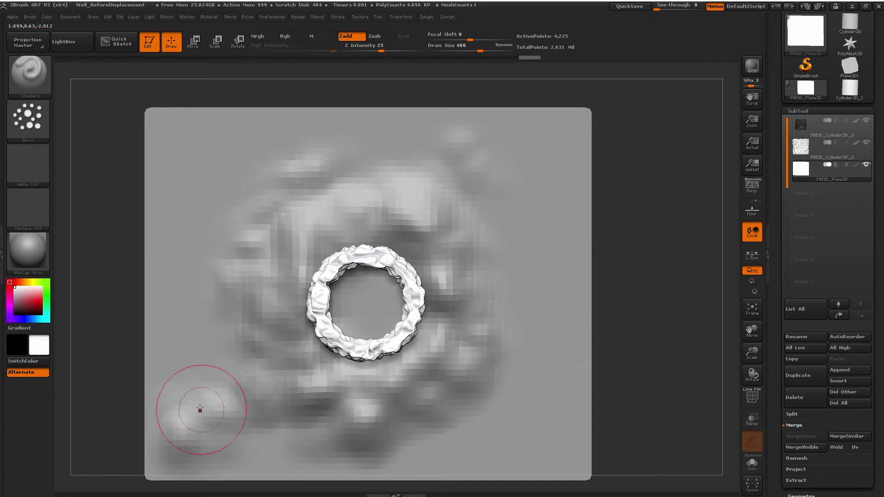
mouse_move(172, 383)
left_mouse_down()
mouse_move(161, 194)
mouse_move(196, 109)
mouse_move(299, 131)
mouse_move(507, 133)
mouse_move(569, 148)
mouse_move(541, 185)
mouse_move(562, 437)
mouse_move(516, 461)
mouse_move(541, 401)
mouse_move(415, 453)
mouse_move(155, 437)
mouse_move(164, 246)
left_mouse_up()
Spray more uneven bumps along the outer edges and corners of the ground plane
mouse_move(614, 258)
left_mouse_down()
mouse_move(623, 158)
mouse_move(613, 152)
left_mouse_up()
left_click_drag(536, 252, 579, 219, "alt")
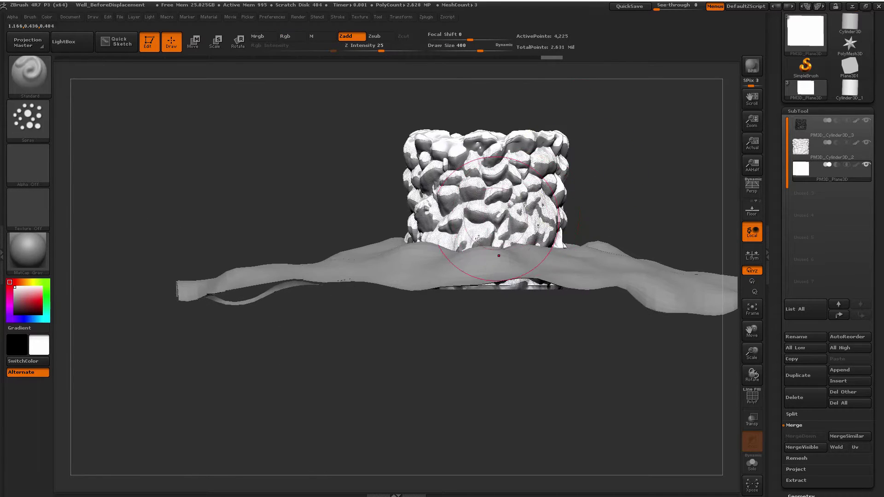
mouse_move(288, 153)
left_mouse_down()
mouse_move(209, 339)
mouse_move(179, 372)
left_mouse_up()
left_click_drag(190, 308, 195, 240)
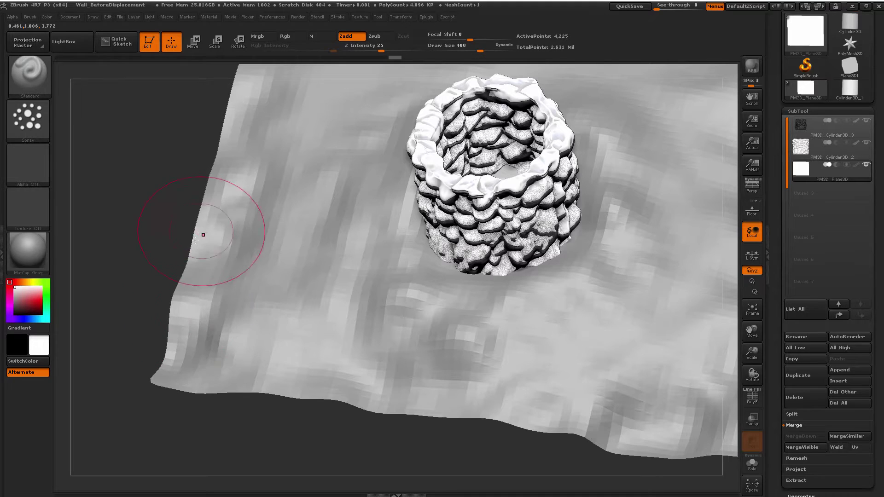
left_click_drag(288, 154, 258, 138)
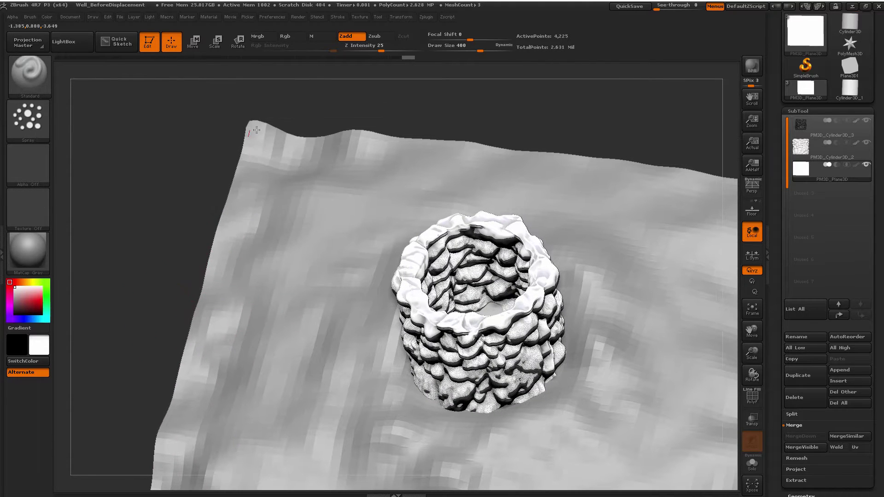
left_click_drag(502, 190, 384, 127)
left_click_drag(519, 197, 648, 240)
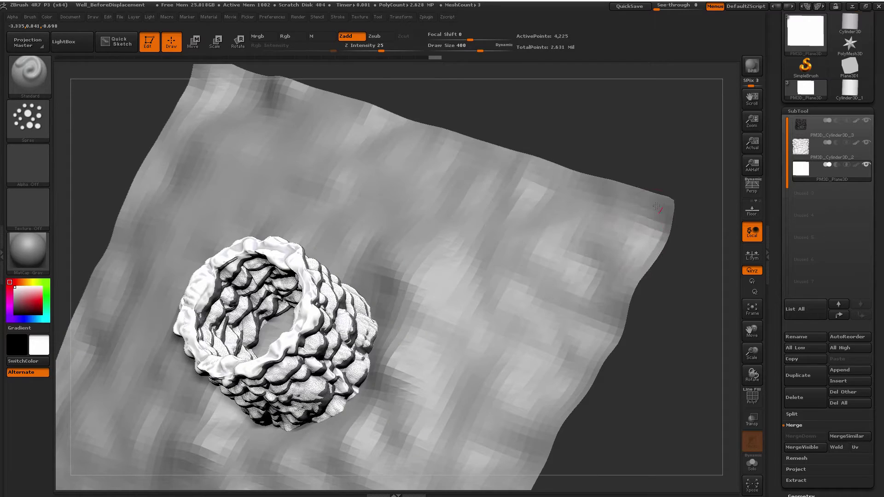
mouse_move(656, 206)
left_mouse_down()
mouse_move(608, 231)
mouse_move(566, 272)
mouse_move(661, 303)
left_mouse_up()
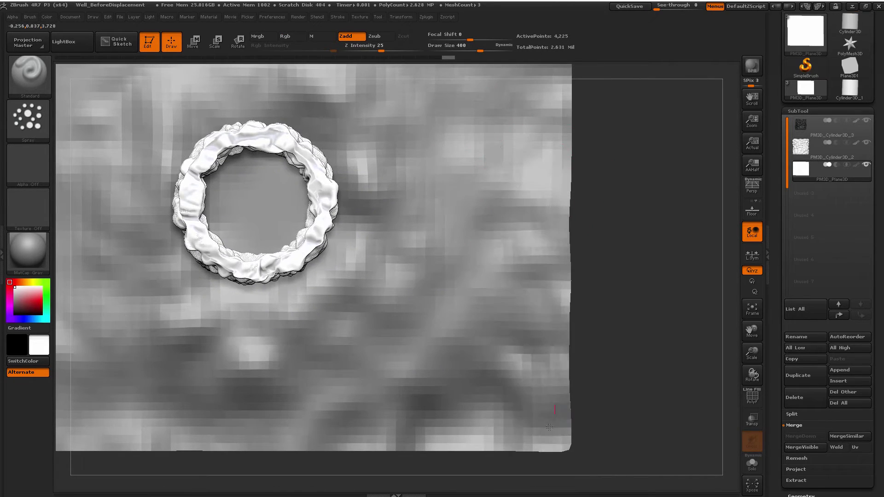
mouse_move(560, 152)
left_mouse_down()
mouse_move(561, 240)
mouse_move(543, 368)
mouse_move(511, 448)
mouse_move(492, 401)
left_mouse_up()
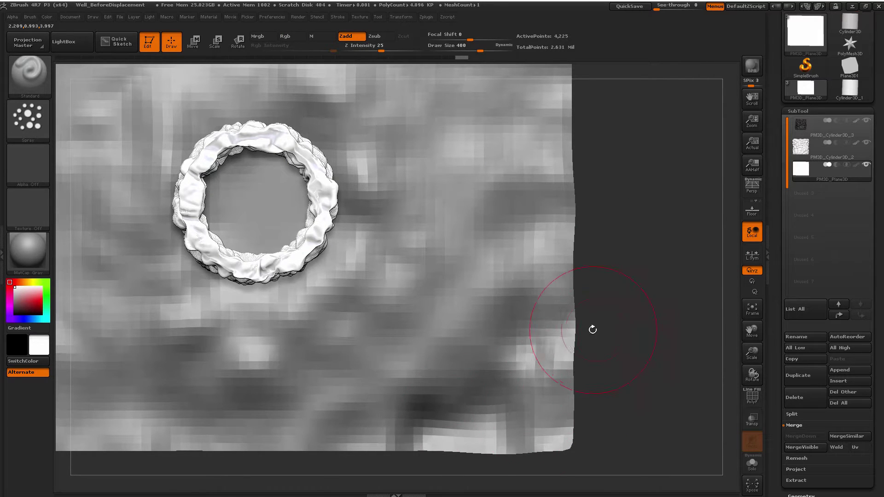
Switch to the Move brush and enlarge its draw size to 714 for reshaping the ground plane's edges
key("b")
key("m")
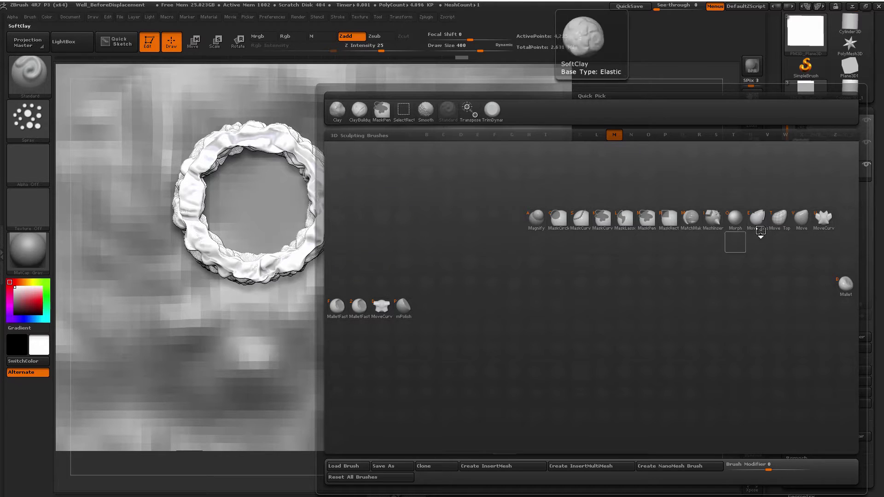
left_click(802, 219)
mouse_move(641, 294)
left_mouse_down()
mouse_move(635, 178)
mouse_move(640, 235)
mouse_move(590, 232)
left_mouse_up()
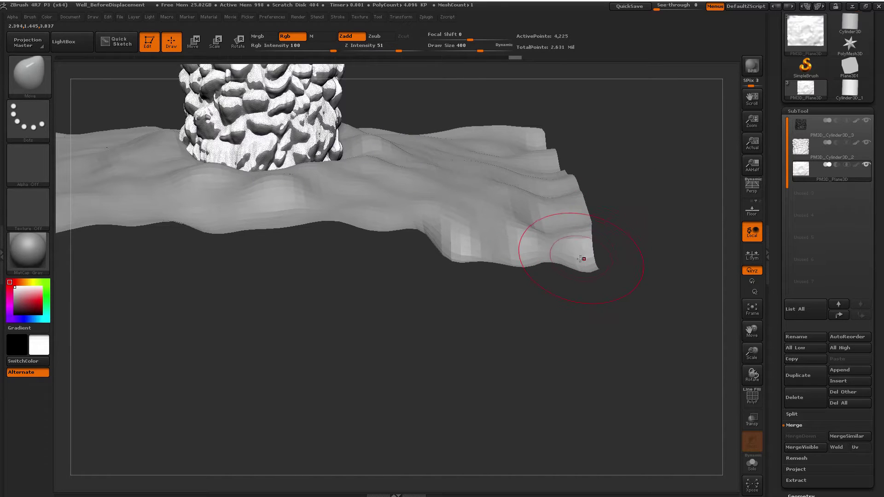
key("w")
key("b")
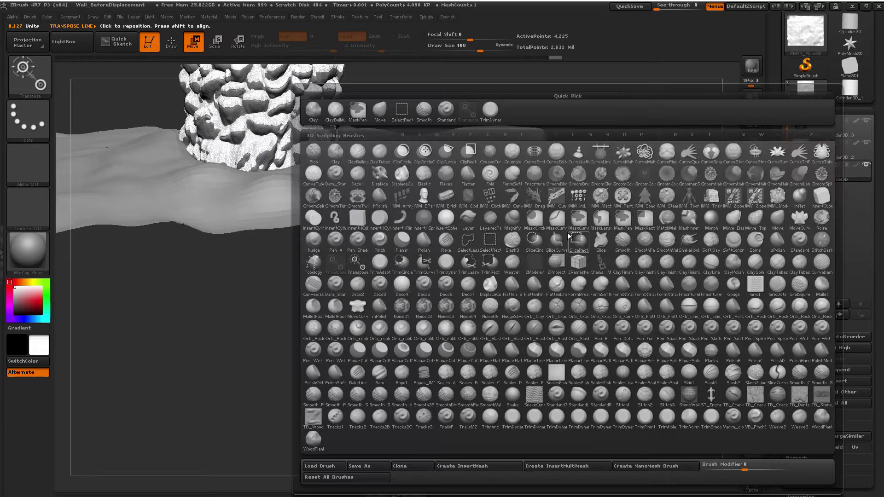
left_click(379, 106)
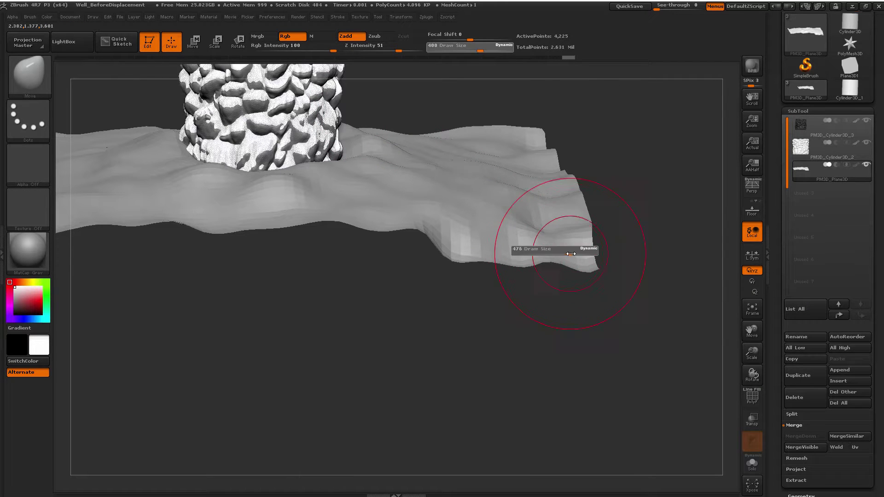
left_click_drag(654, 294, 568, 289)
Bend the ground plane's first outer edges and corners downward with the Move brush so the ground slopes away from the well
mouse_move(624, 221)
left_mouse_down()
mouse_move(379, 316)
mouse_move(450, 263)
mouse_move(430, 261)
mouse_move(461, 254)
left_mouse_up()
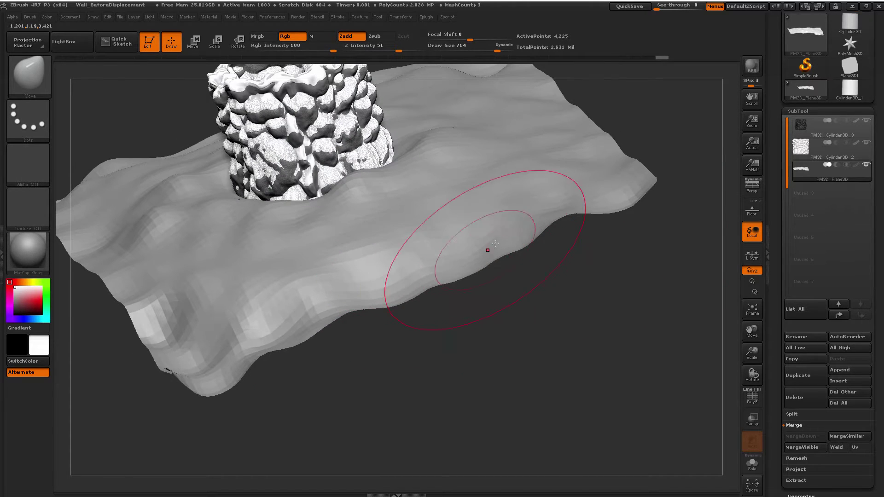
left_click_drag(650, 210, 555, 303)
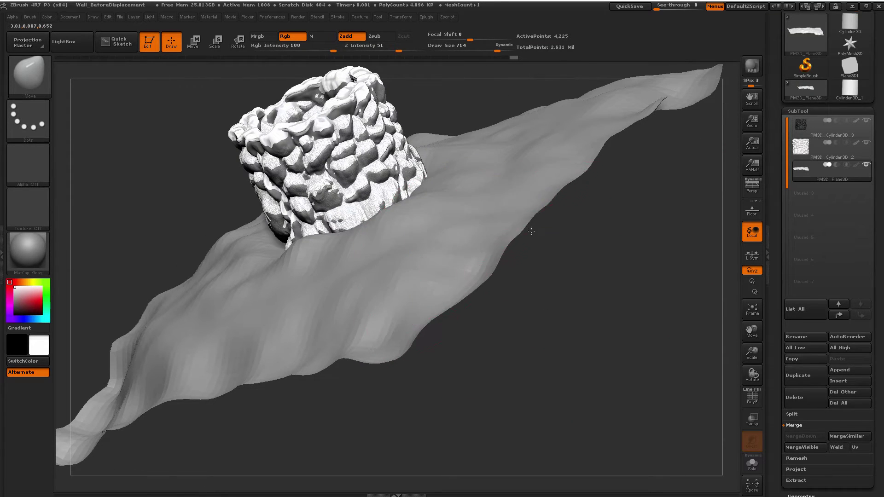
left_click_drag(616, 220, 527, 227)
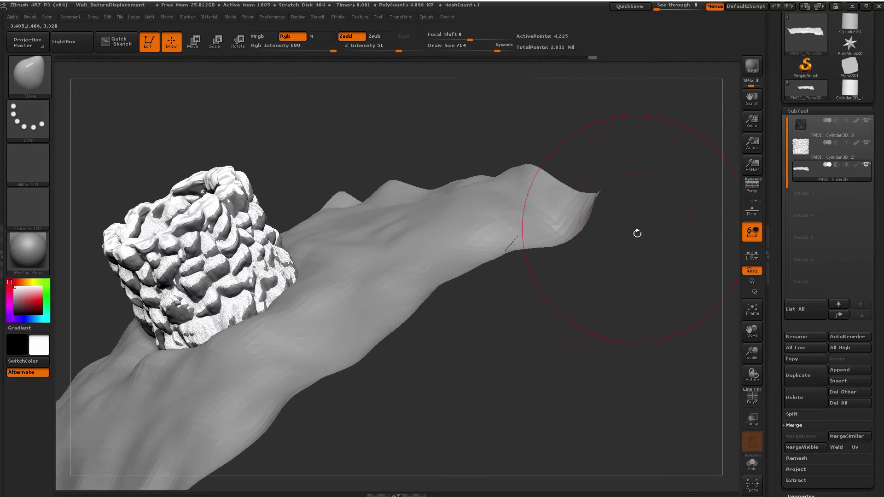
left_click_drag(638, 233, 489, 239)
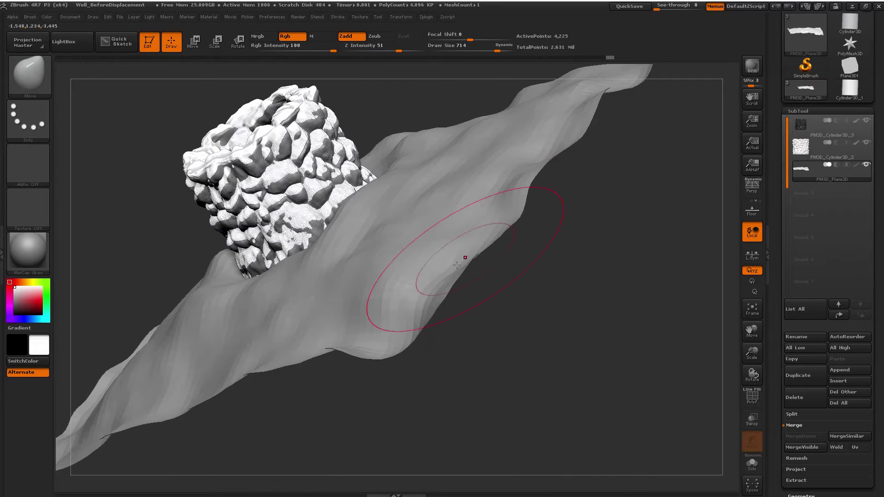
mouse_move(456, 265)
left_mouse_down()
mouse_move(446, 295)
mouse_move(465, 271)
left_mouse_up()
left_click_drag(587, 214, 528, 218)
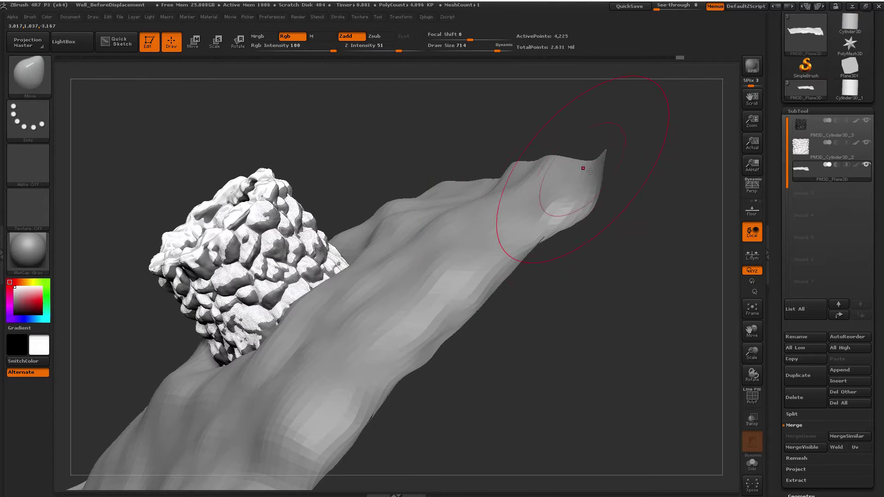
Pull the remaining sides and corners of the ground plane down with the Move brush to form a mound under the well
mouse_move(611, 179)
left_mouse_down()
mouse_move(597, 237)
mouse_move(607, 284)
mouse_move(507, 311)
mouse_move(537, 343)
mouse_move(389, 217)
left_mouse_up()
left_click_drag(555, 173, 452, 292)
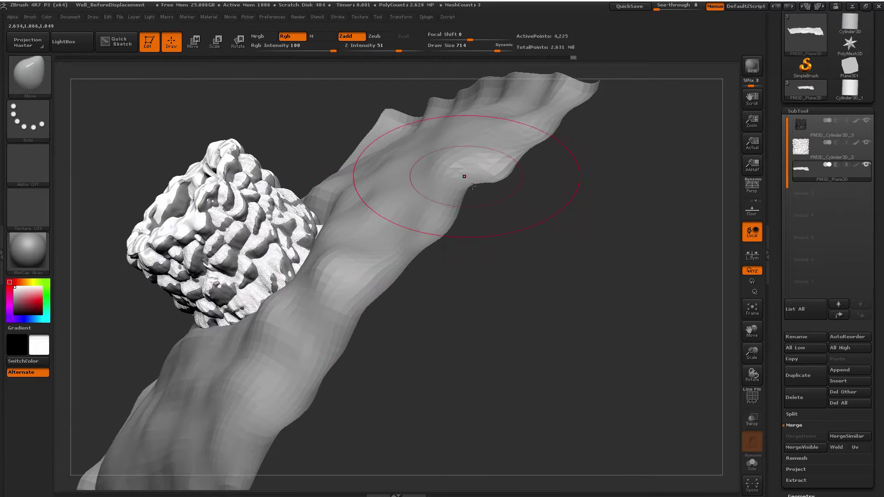
left_click_drag(588, 181, 503, 190)
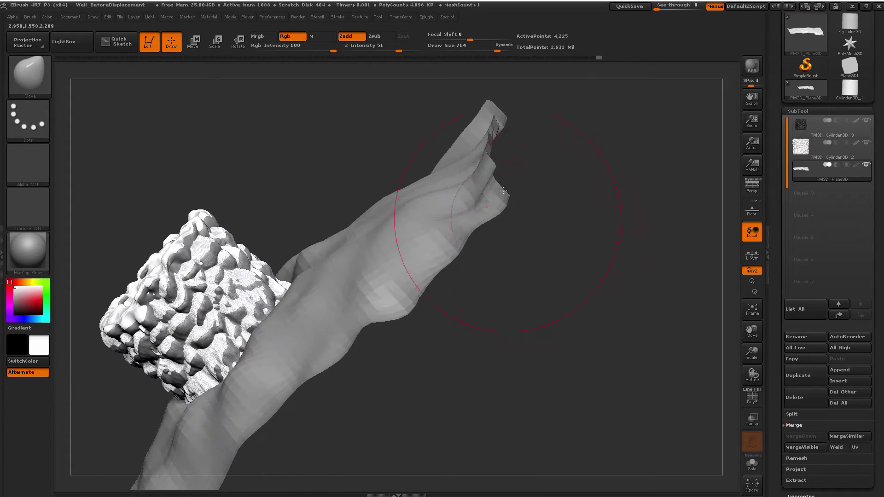
left_click_drag(508, 146, 557, 129)
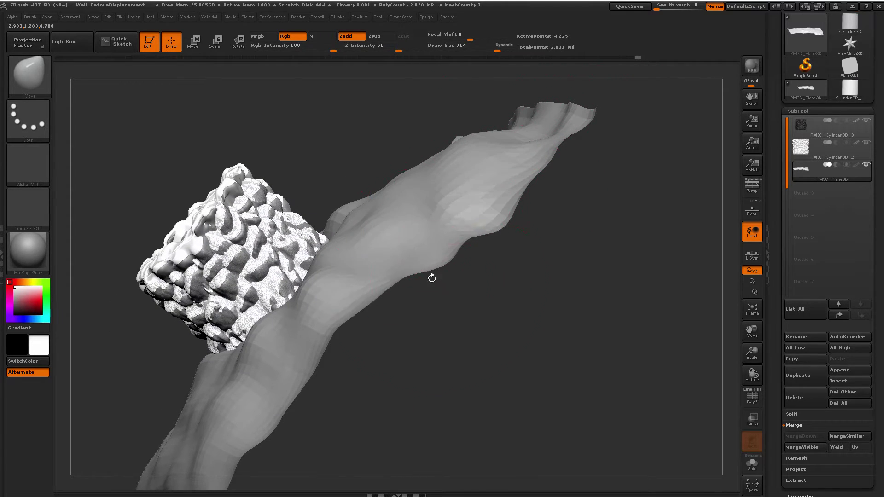
left_click_drag(432, 278, 389, 258)
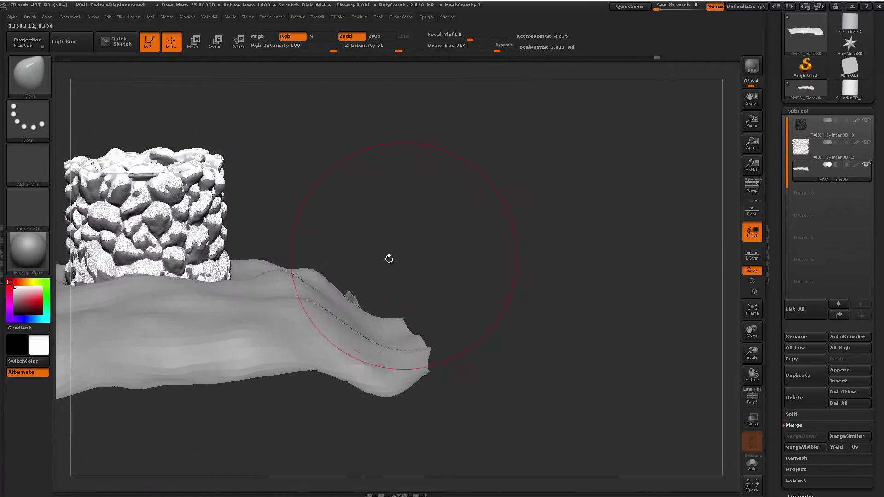
left_click_drag(305, 279, 233, 263)
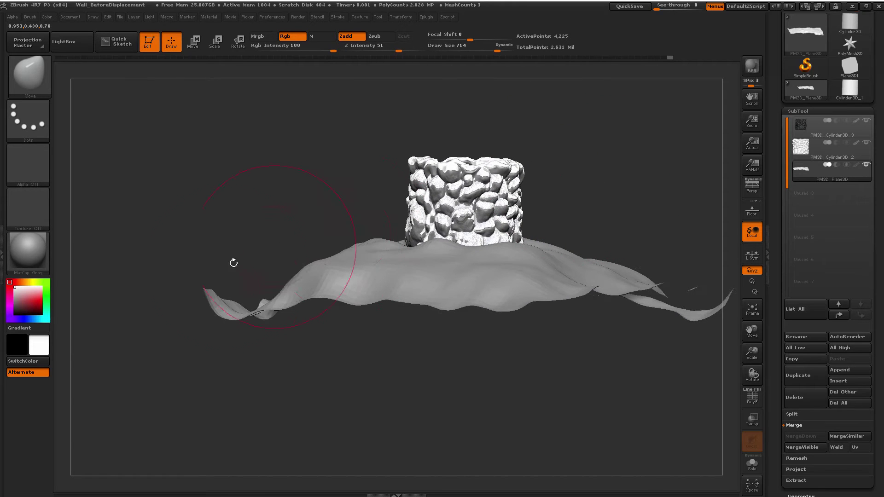
Try to flatten the upturned outer corner of the ground plane with the TrimDynamic brush
left_click_drag(216, 295, 218, 258)
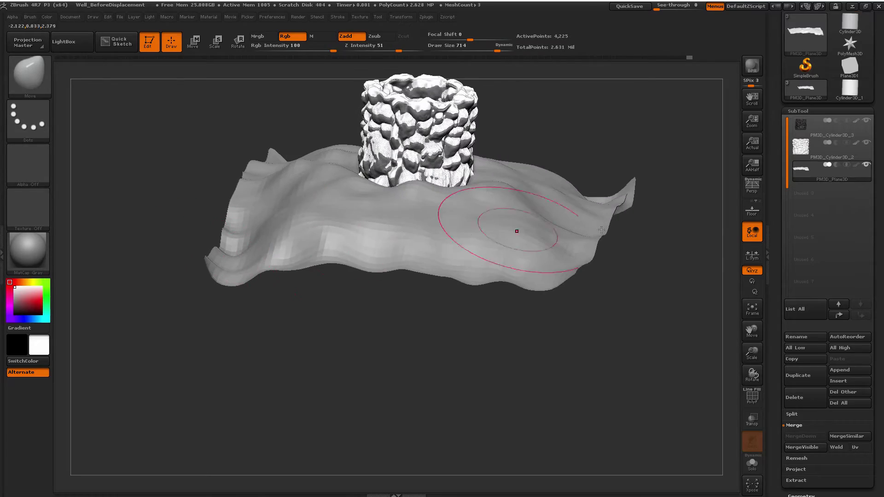
mouse_move(699, 191)
right_mouse_down("alt")
mouse_move(504, 304)
mouse_move(603, 305)
right_mouse_up("alt")
mouse_move(617, 304)
left_mouse_down()
mouse_move(577, 305)
mouse_move(635, 275)
left_mouse_up()
key("b")
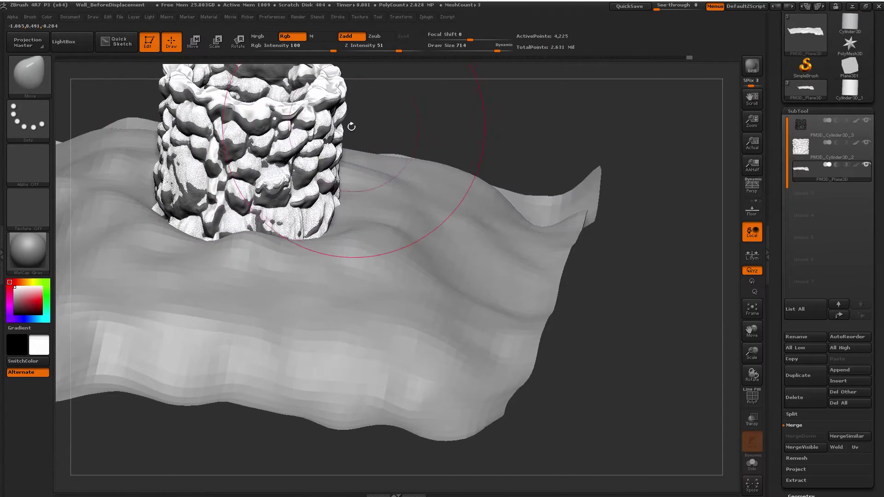
key("b")
left_click(273, 116)
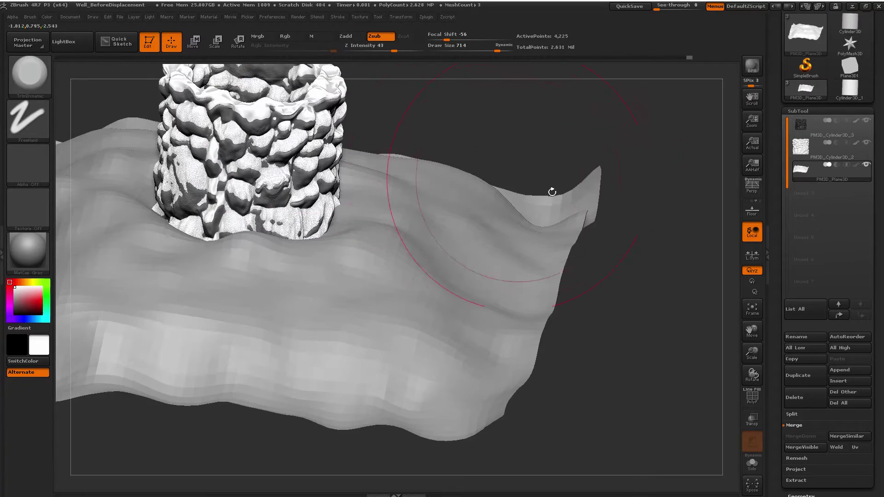
left_click_drag(594, 187, 591, 200)
mouse_move(617, 191)
left_mouse_down()
mouse_move(557, 278)
mouse_move(592, 289)
mouse_move(598, 318)
left_mouse_up()
left_click_drag(593, 226, 629, 111)
From a top view, mask the whole ground plane and unmask a strip along each of its four outer edges
right_click_drag(629, 111, 634, 131)
mouse_move(645, 184)
right_mouse_down("ctrl")
mouse_move(608, 136)
mouse_move(635, 146)
mouse_move(636, 192)
mouse_move(606, 133)
right_mouse_up("ctrl")
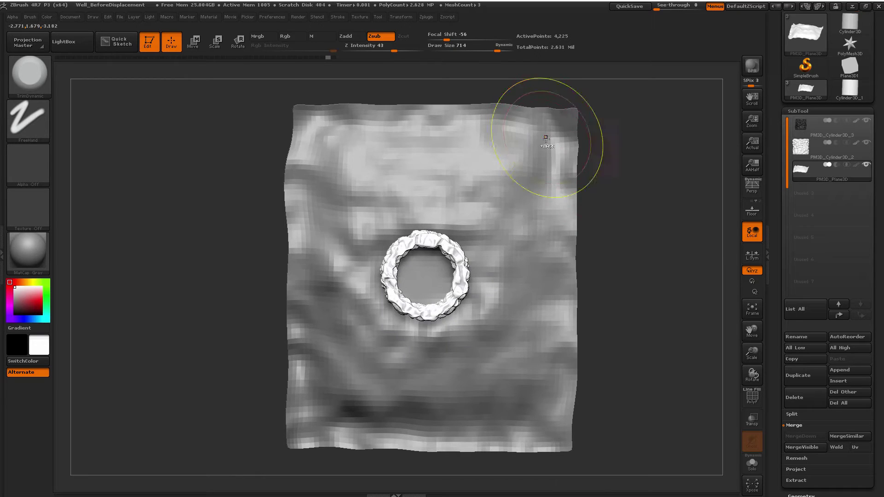
left_click_drag(545, 137, 509, 200, "ctrl")
left_click_drag(581, 131, 584, 129, "ctrl")
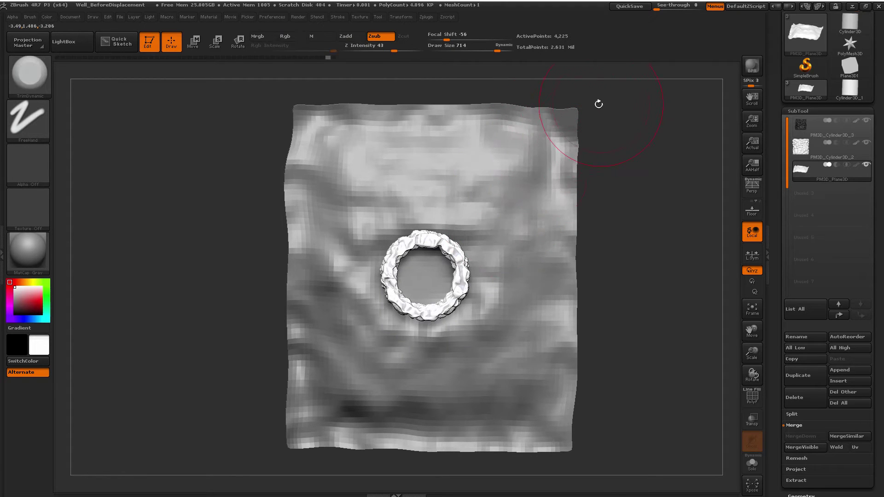
left_click_drag(615, 93, 236, 465, "ctrl")
key("ctrl")
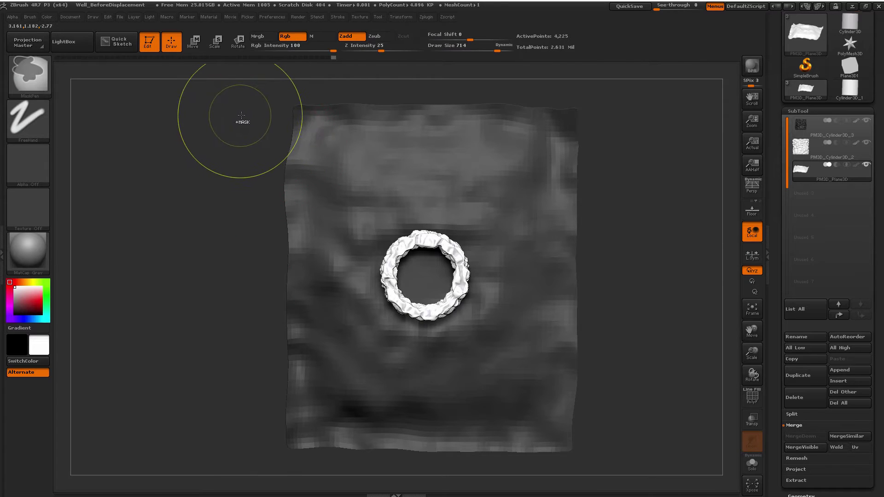
left_click_drag(252, 234, 339, 479, "ctrl+alt")
left_click_drag(269, 89, 630, 144, "ctrl+alt")
left_click_drag(637, 96, 551, 480, "ctrl+alt")
left_click_drag(608, 477, 276, 424, "ctrl+alt")
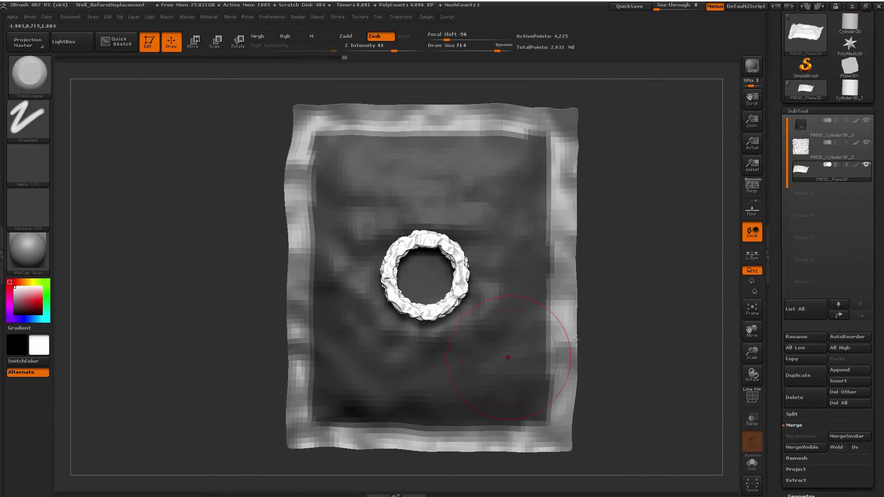
Show the polyframe, put the ground plane's masked centre and its border in separate polygroups, and isolate the centre group
left_click_drag(582, 365, 617, 275)
key("shift+f")
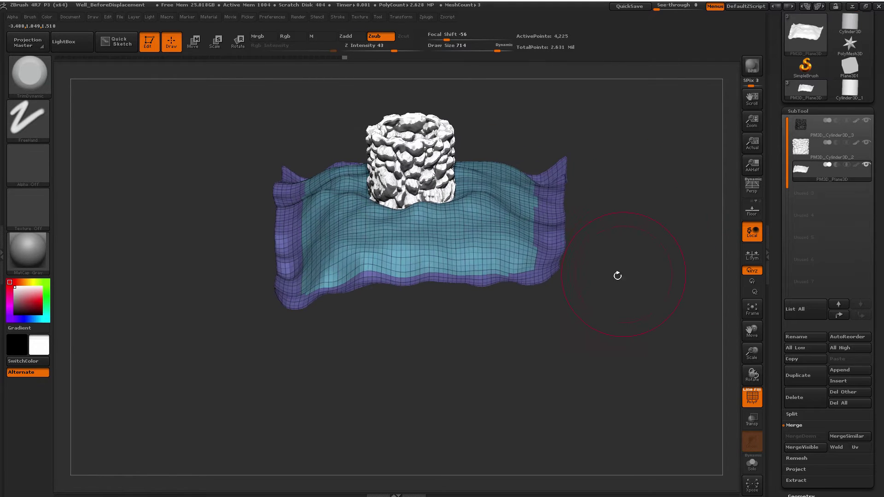
key("ctrl")
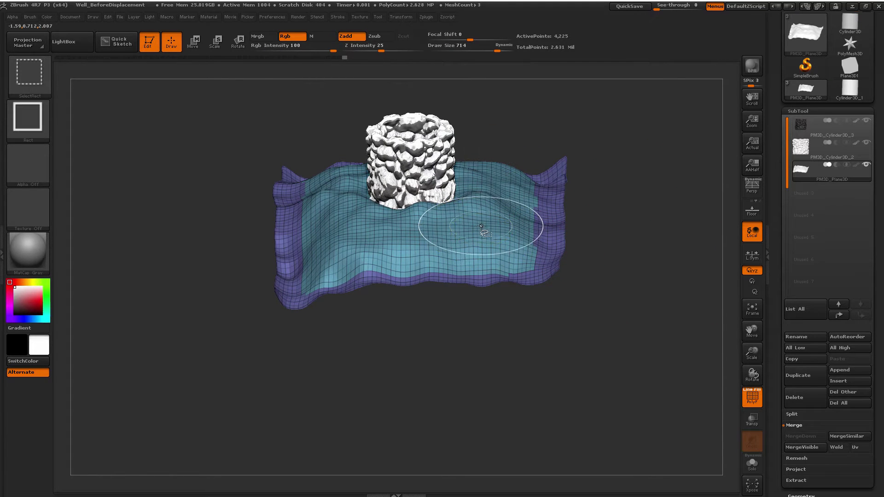
key("ctrl+shift+a")
left_click_drag(621, 203, 621, 234)
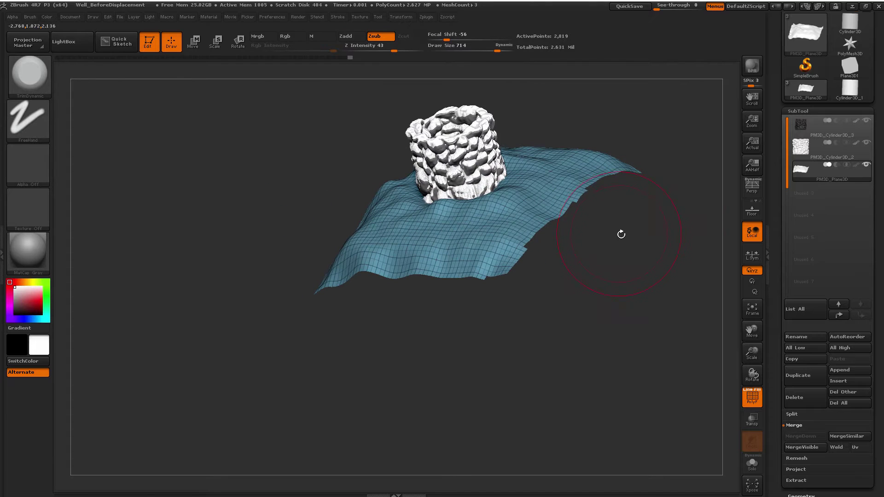
Delete the hidden border geometry of the ground plane and turn off the polyframe display
left_click(797, 111)
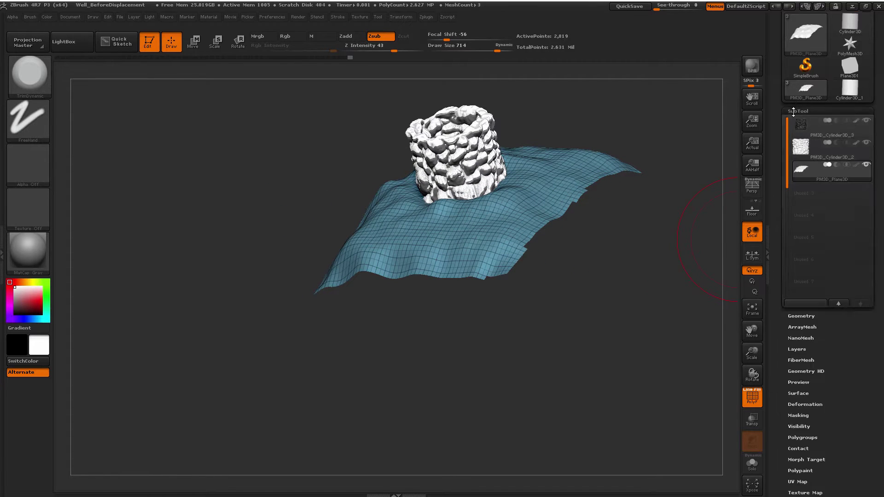
left_click(803, 122)
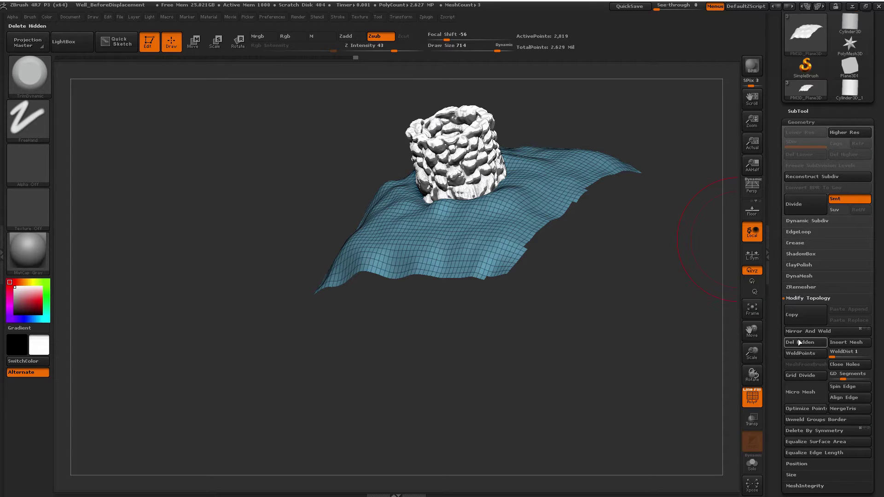
left_click_drag(635, 254, 647, 230)
right_click_drag(647, 231, 567, 311)
key("shift+f")
Reduce the brush draw size to 268 for detail work where the ground meets the well
right_click_drag(568, 311, 644, 259, "ctrl")
right_click_drag(598, 239, 594, 281)
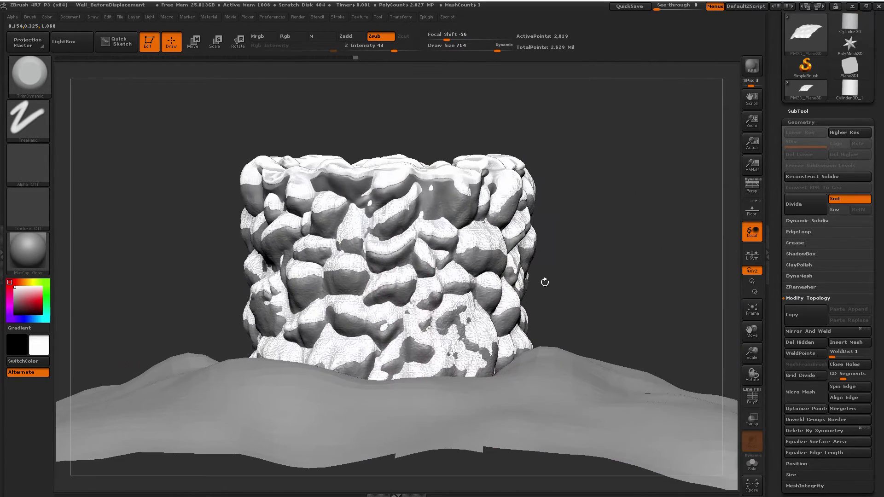
key("s")
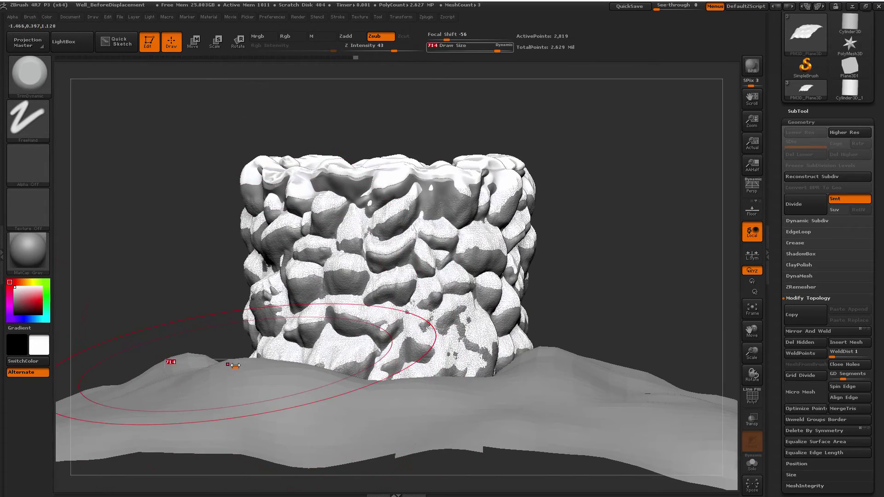
left_click_drag(232, 366, 207, 366)
mouse_move(568, 275)
left_mouse_down()
mouse_move(534, 258)
mouse_move(589, 235)
mouse_move(404, 247)
mouse_move(617, 236)
left_mouse_up()
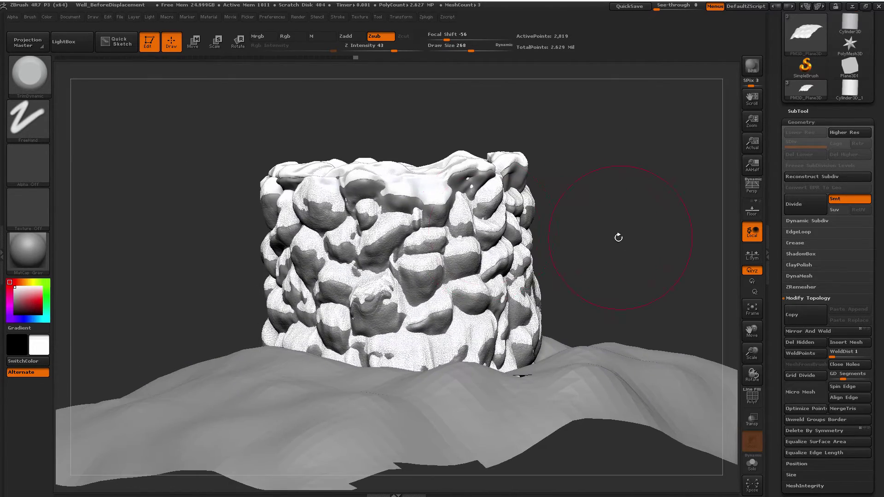
Examine the PM3D_Cylinder3D_3 well on its own by hiding the other subtools, and restore their visibility
left_click(799, 111)
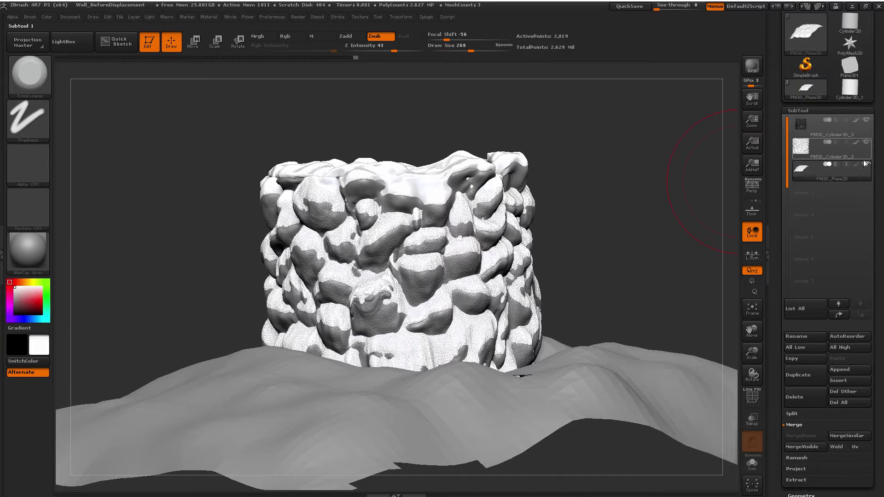
left_click(850, 130)
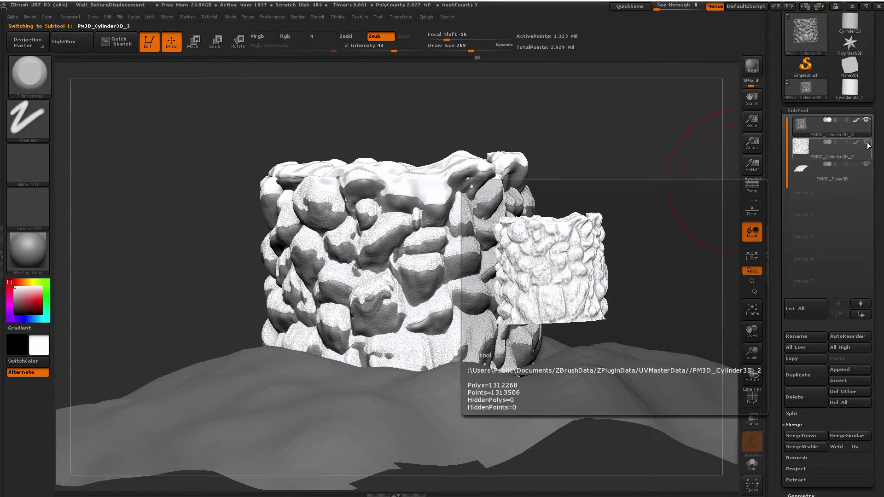
left_click(866, 165)
mouse_move(680, 203)
left_mouse_down()
mouse_move(598, 224)
mouse_move(312, 256)
mouse_move(613, 244)
mouse_move(460, 255)
left_mouse_up()
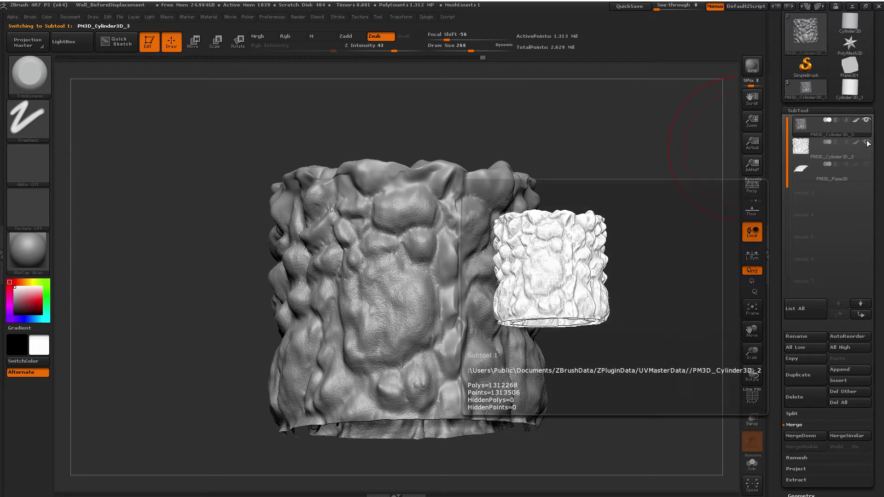
left_click(865, 142)
left_click(866, 165)
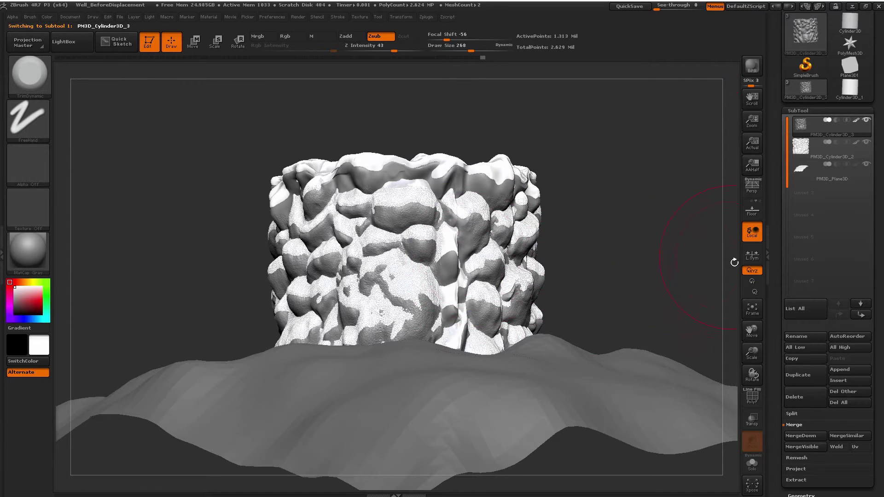
Make the ground plane the active subtool and switch to the Standard brush with Spray stroke and LazyMouse off
left_click(626, 378, "alt")
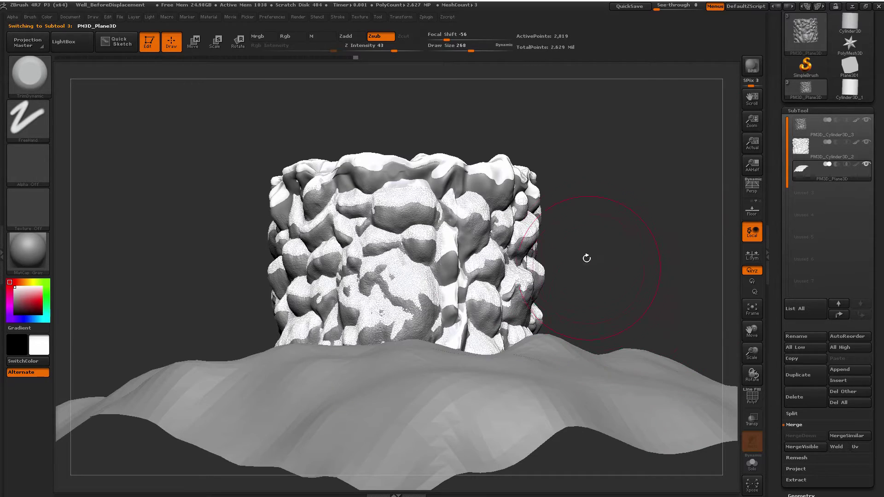
mouse_move(598, 253)
left_mouse_down()
mouse_move(583, 265)
mouse_move(701, 257)
mouse_move(565, 210)
mouse_move(554, 197)
mouse_move(552, 213)
mouse_move(570, 213)
mouse_move(560, 213)
left_mouse_up()
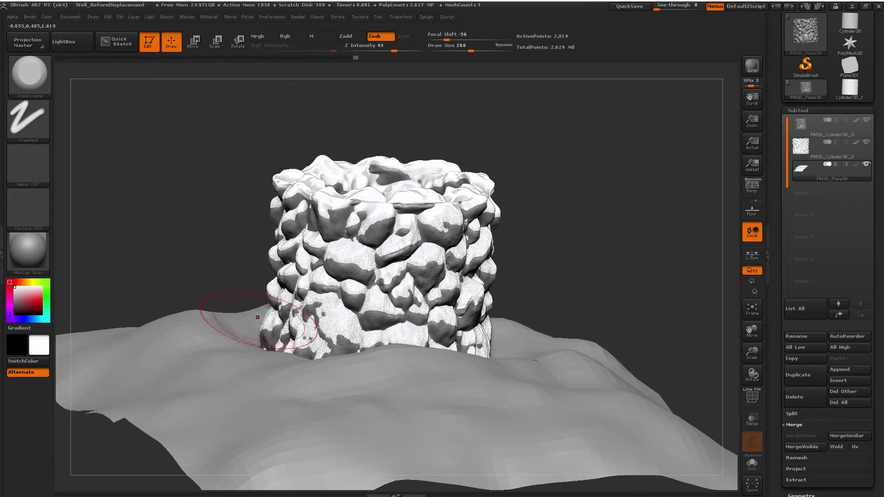
left_click_drag(515, 262, 478, 321)
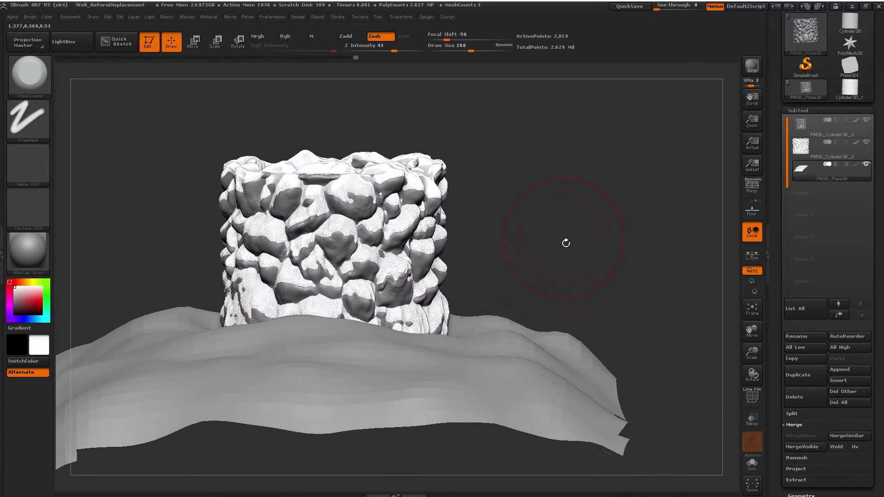
left_click_drag(566, 243, 420, 272)
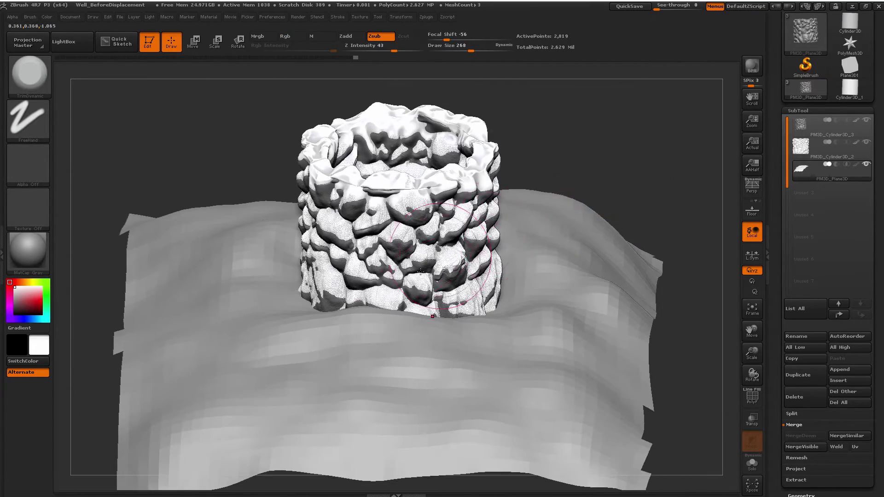
key("b")
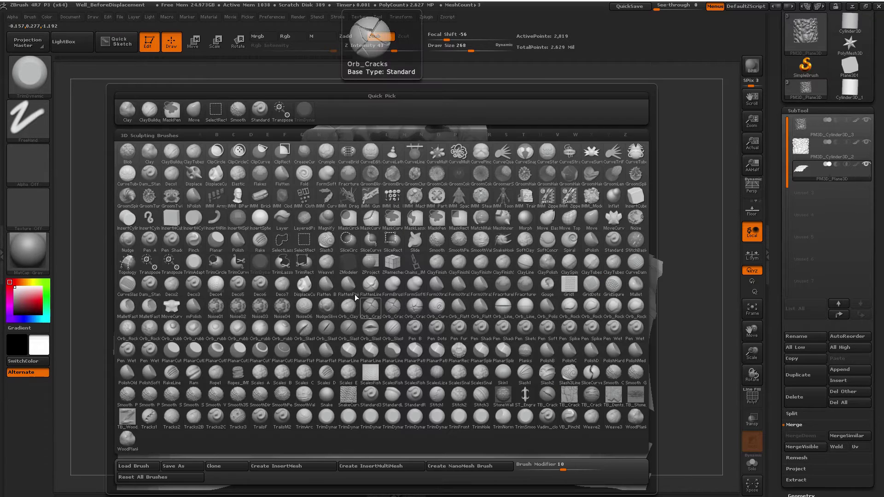
left_click(260, 110)
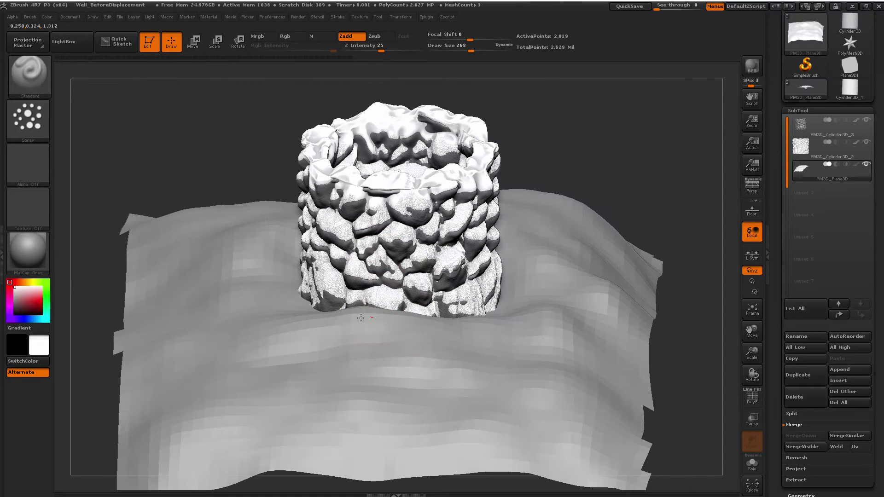
left_click(337, 16)
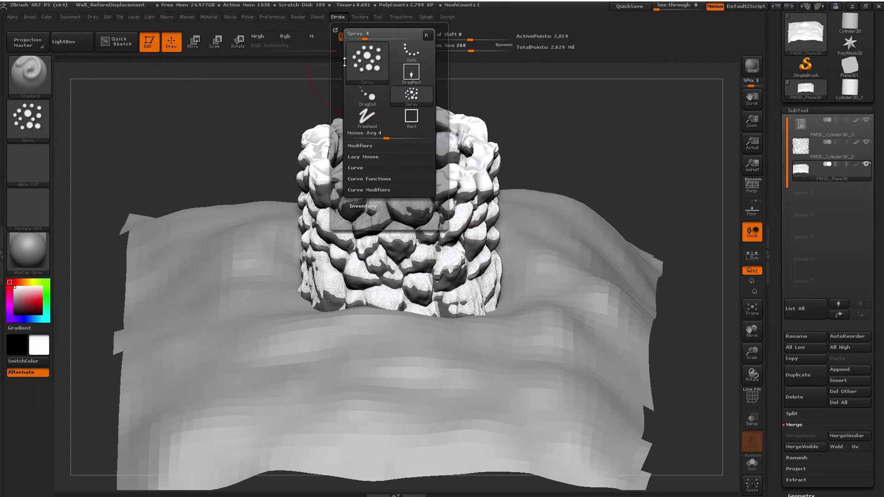
left_click(363, 157)
left_click(366, 168)
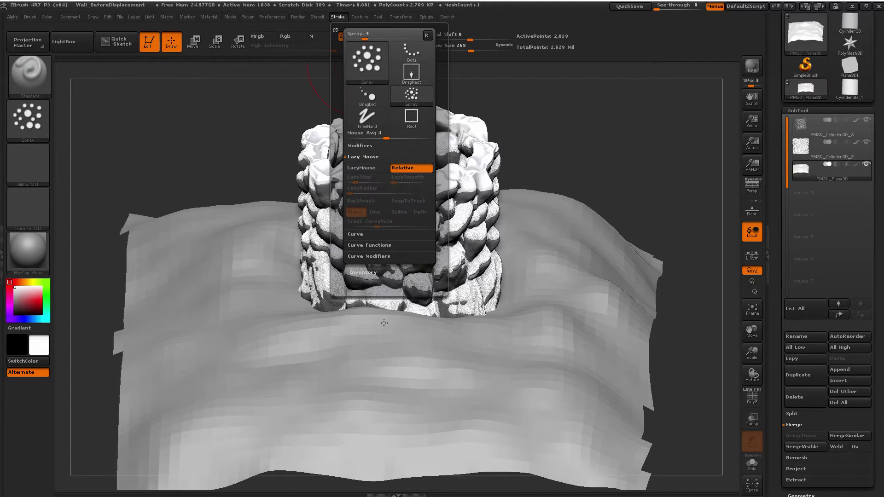
Carve the ground down along the front of the well's base, lowering Z Intensity to 12 for softer strokes
left_click_drag(437, 318, 351, 312)
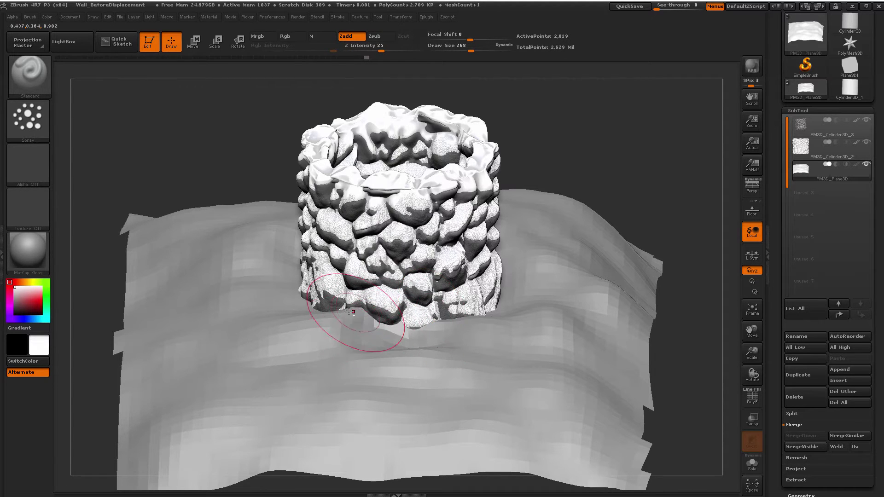
left_click_drag(376, 47, 369, 49)
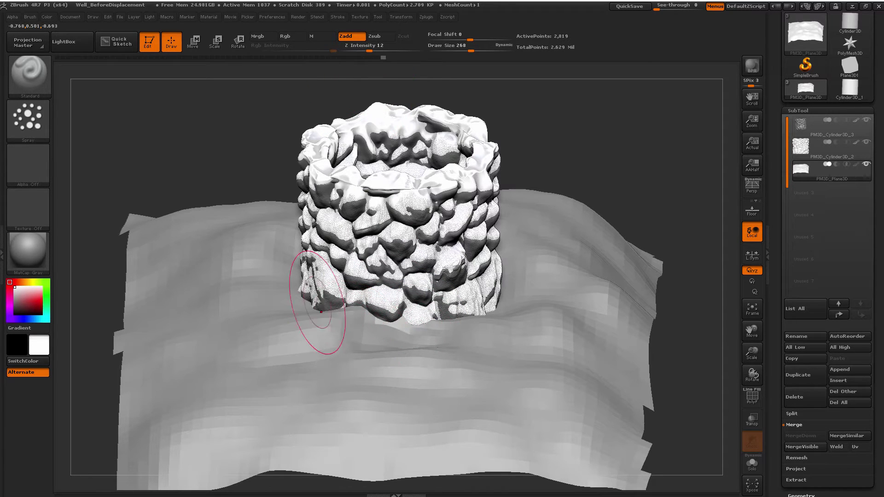
left_click_drag(318, 302, 311, 291)
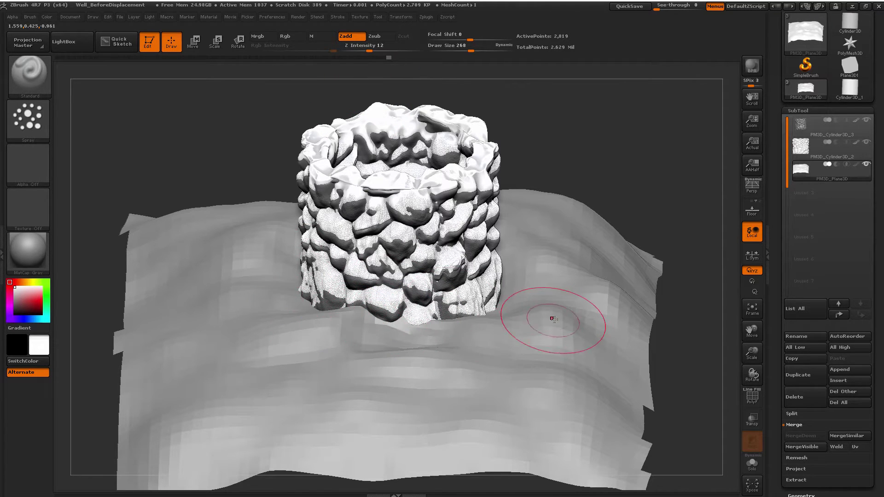
mouse_move(599, 258)
left_mouse_down()
mouse_move(507, 295)
mouse_move(405, 318)
mouse_move(299, 322)
mouse_move(281, 292)
mouse_move(319, 313)
left_mouse_up()
left_click_drag(369, 270, 325, 279)
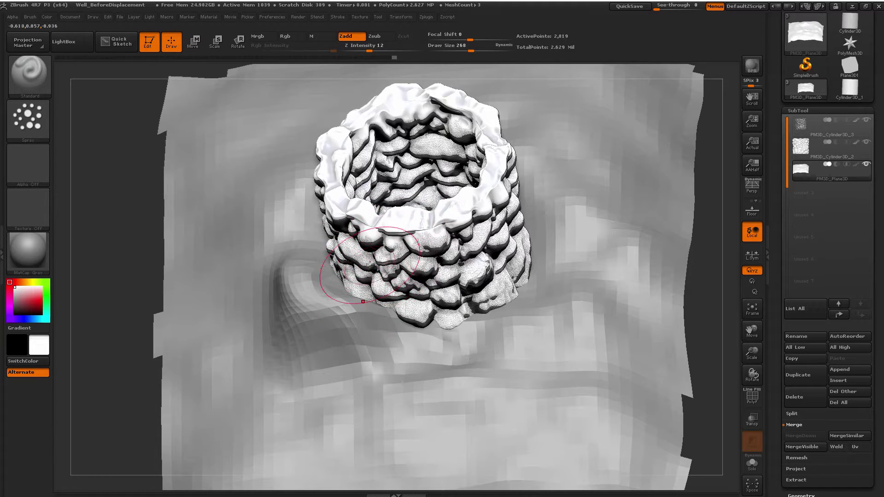
mouse_move(374, 267)
left_mouse_down()
mouse_move(373, 237)
mouse_move(373, 278)
left_mouse_up()
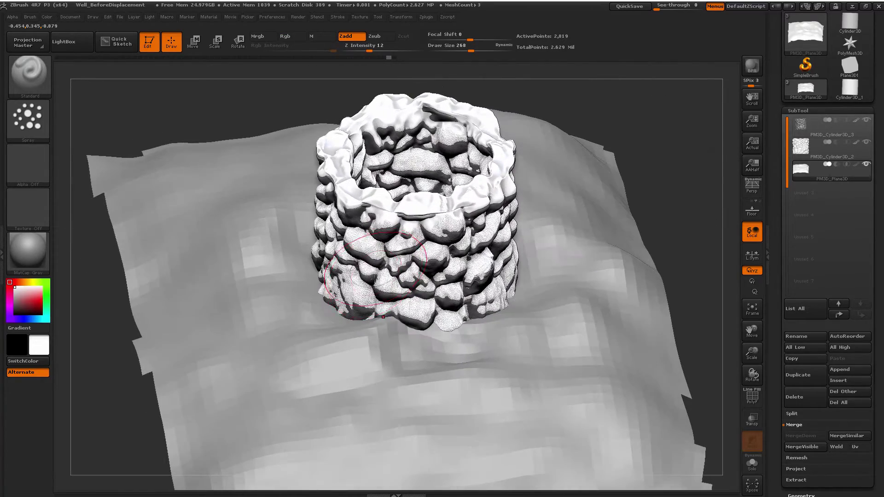
Make the well see-through with ghost transparency and sculpt the ground along the left side of its base
left_click(753, 423)
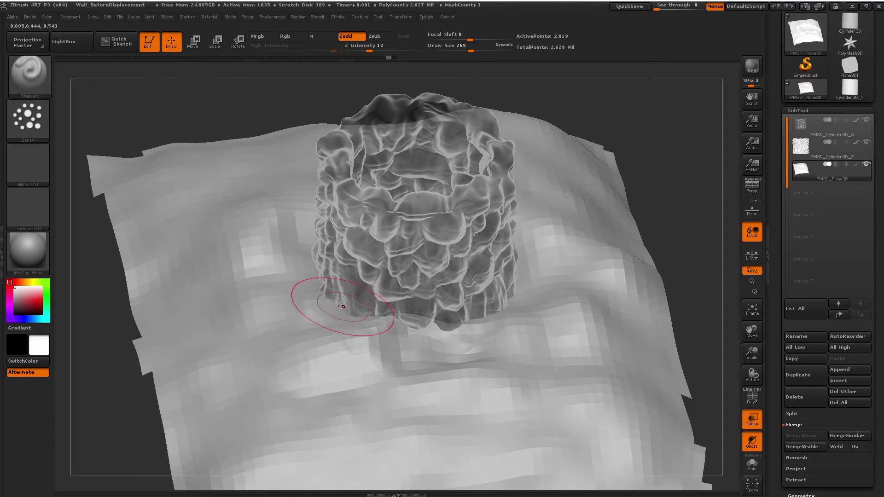
mouse_move(367, 262)
left_mouse_down()
mouse_move(332, 319)
mouse_move(345, 322)
left_mouse_up()
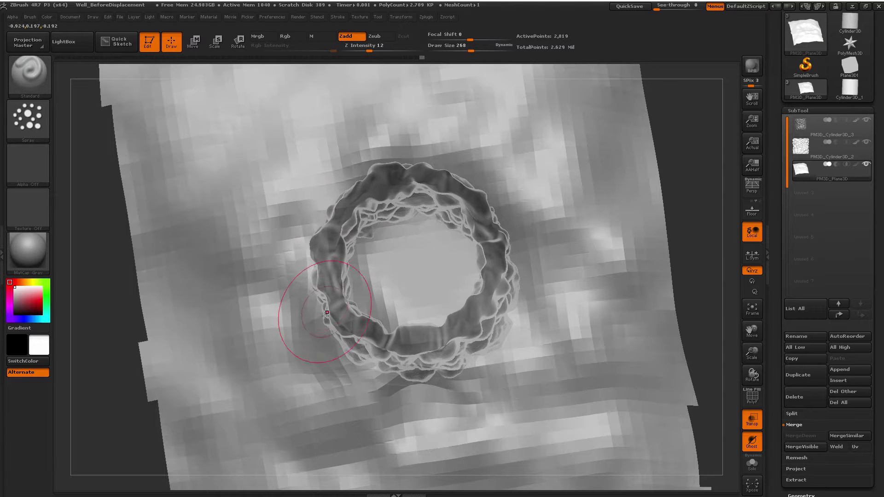
left_click_drag(350, 359, 320, 277)
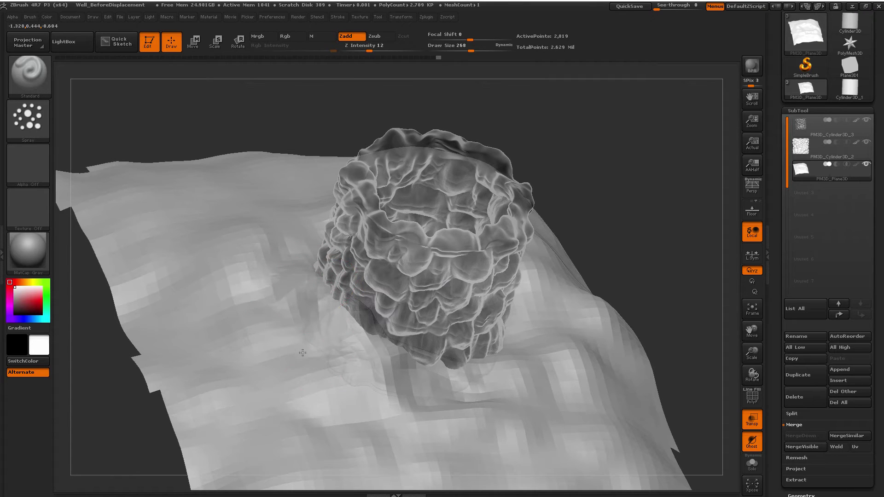
left_click_drag(302, 353, 307, 336)
mouse_move(335, 293)
right_mouse_down()
mouse_move(396, 246)
mouse_move(322, 301)
right_mouse_up()
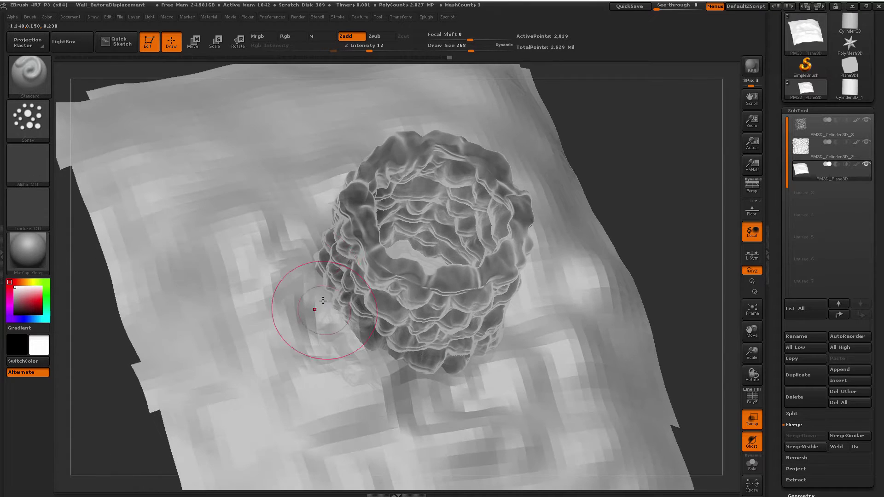
right_click_drag(292, 343, 286, 305)
Sculpt uneven bumps into the ground on the right side of the well and close to its base
right_click_drag(437, 346, 564, 350)
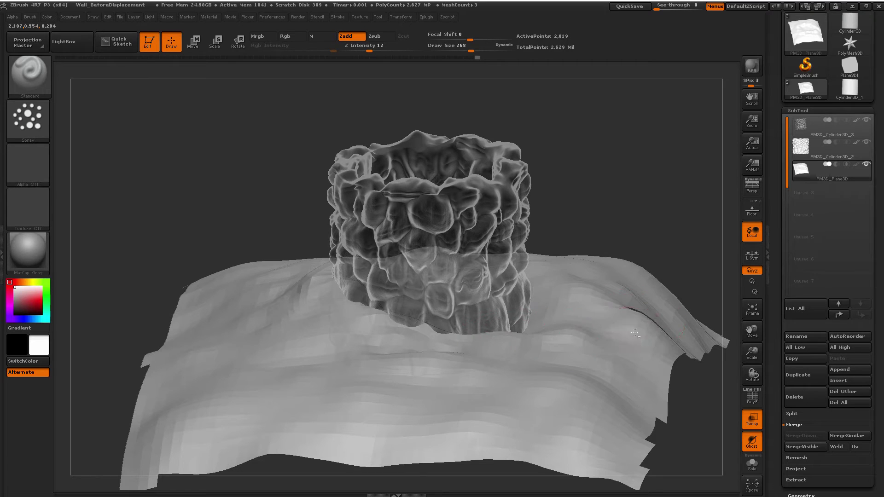
left_click_drag(635, 332, 584, 346, "shift")
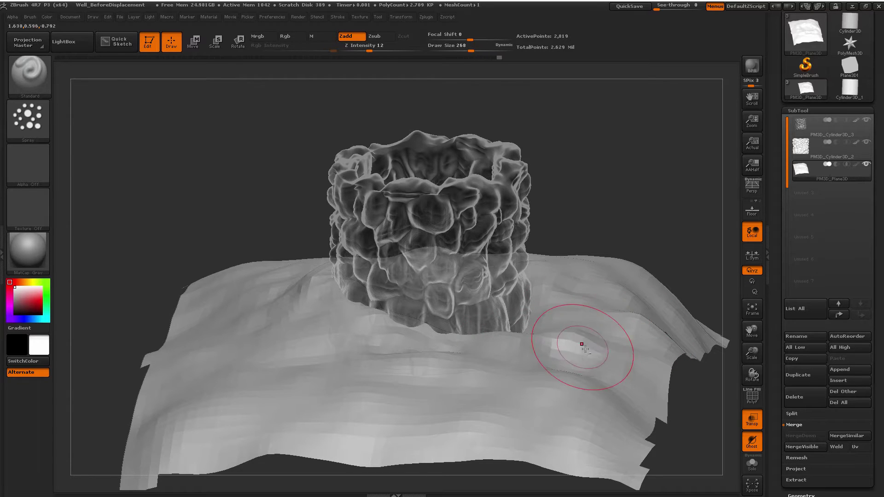
right_click_drag(585, 349, 642, 316)
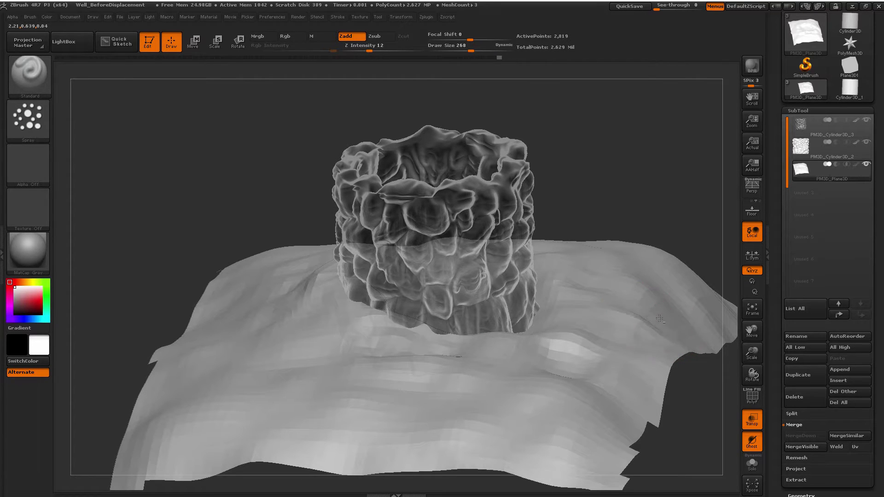
right_click_drag(647, 263, 600, 240)
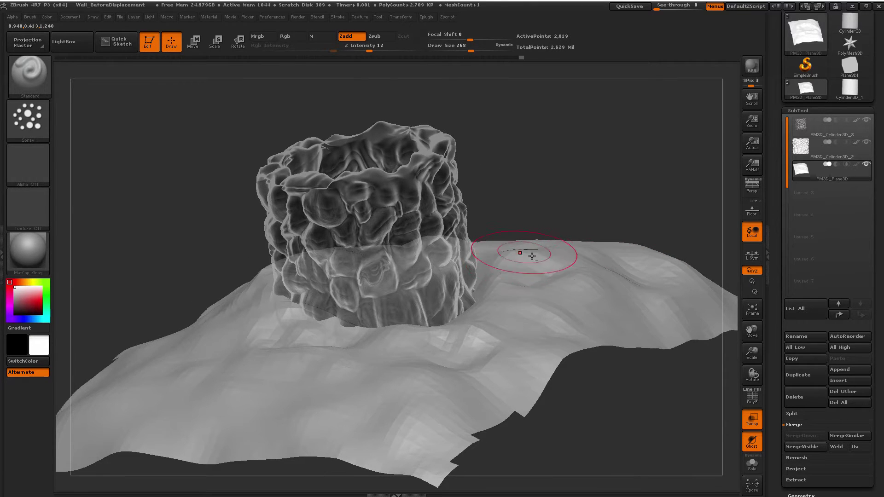
right_click_drag(519, 253, 496, 273)
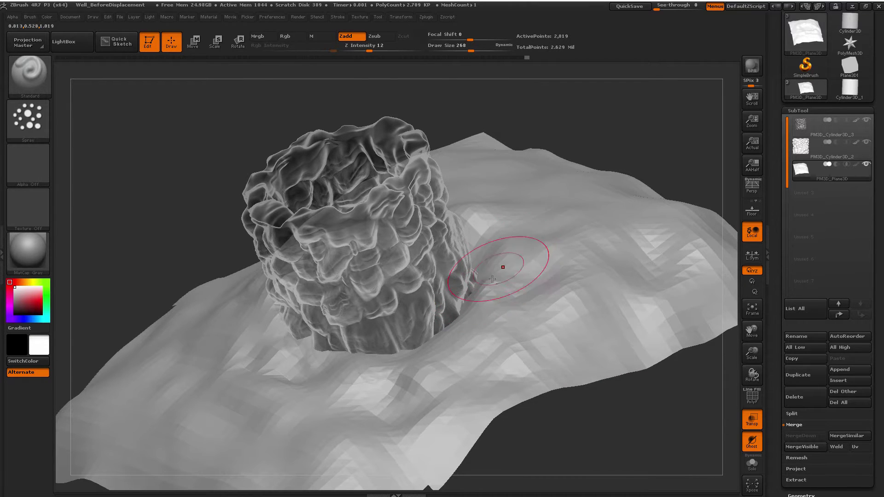
Reduce the brush draw size to 177 and refine the ground closely around the back and sides of the well's base
key("s")
left_click_drag(479, 282, 471, 286)
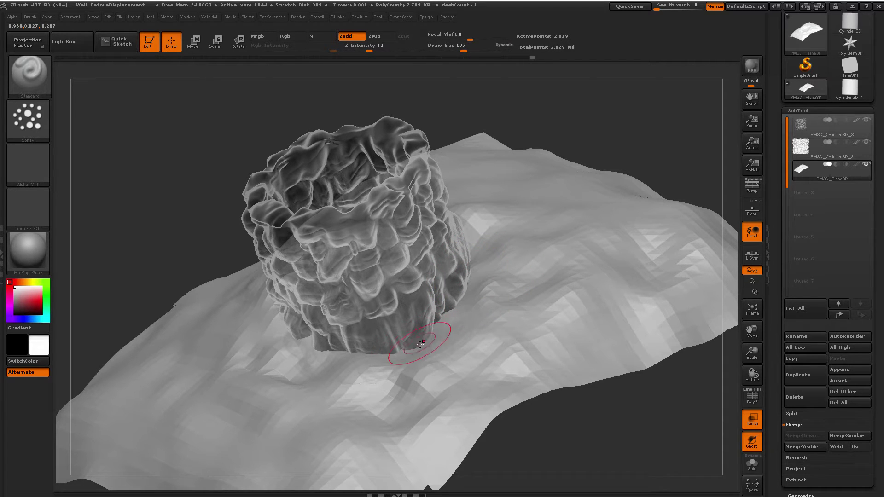
right_click_drag(411, 337, 372, 335)
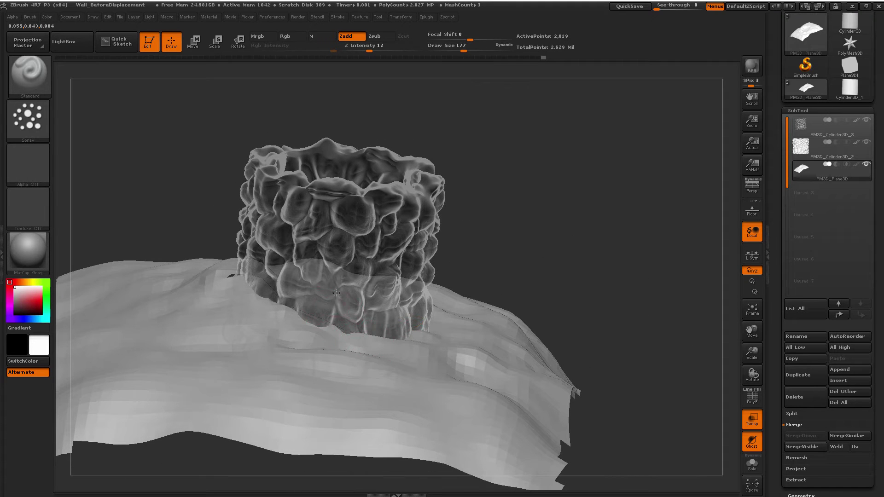
mouse_move(336, 293)
right_mouse_down()
mouse_move(324, 339)
mouse_move(329, 364)
right_mouse_up()
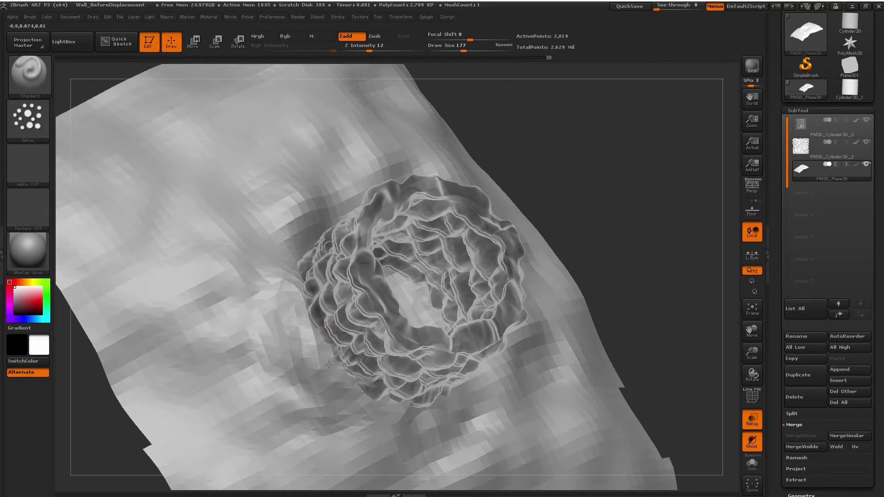
right_click_drag(300, 266, 331, 247)
left_click_drag(343, 239, 317, 253)
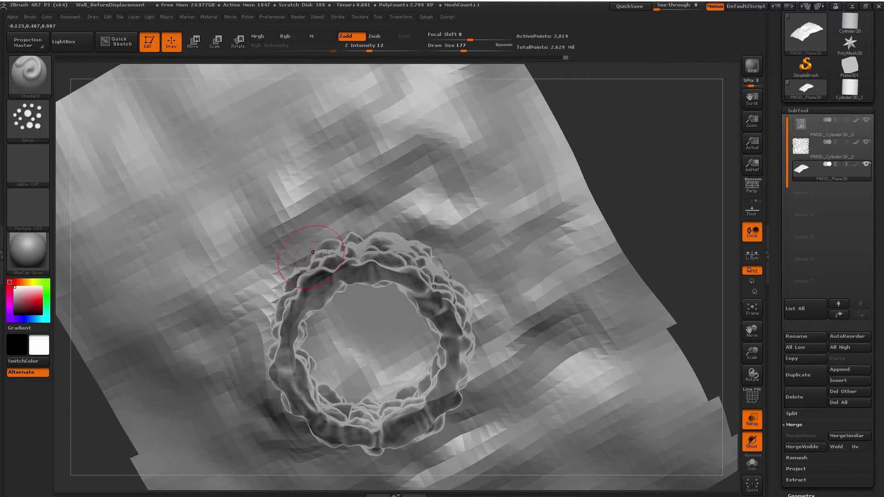
mouse_move(312, 252)
right_mouse_down()
mouse_move(293, 267)
mouse_move(284, 232)
mouse_move(262, 277)
mouse_move(246, 254)
right_mouse_up()
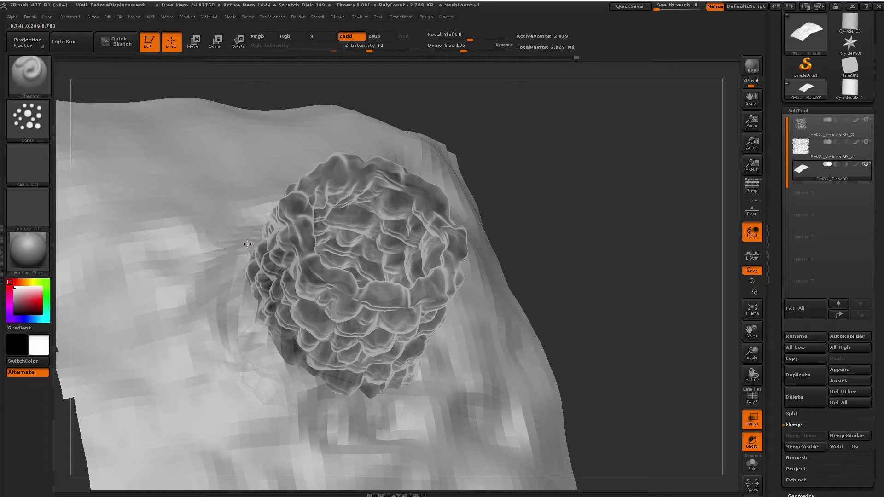
mouse_move(271, 358)
right_mouse_down()
mouse_move(284, 313)
mouse_move(299, 385)
mouse_move(215, 265)
right_mouse_up()
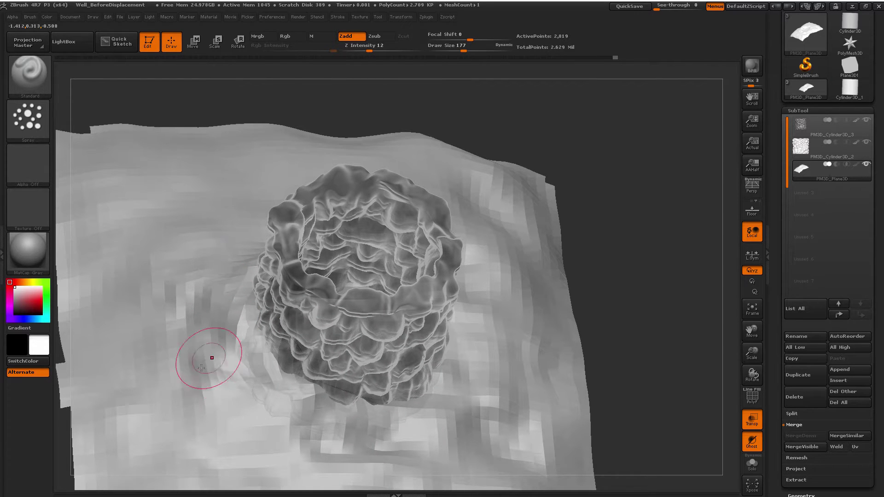
Sculpt the ground to meet the front of the well's base and turn transparency off
mouse_move(281, 378)
right_mouse_down()
mouse_move(525, 251)
mouse_move(543, 257)
mouse_move(487, 285)
right_mouse_up()
key("ctrl")
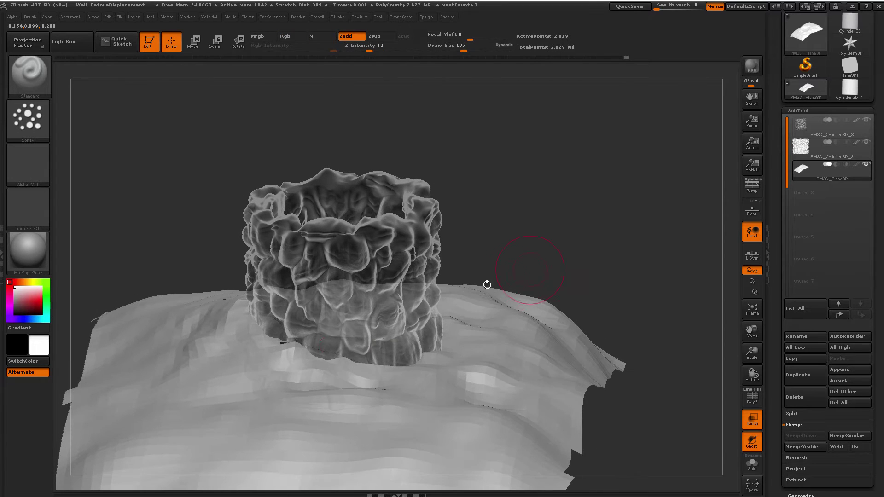
left_click_drag(297, 346, 358, 367)
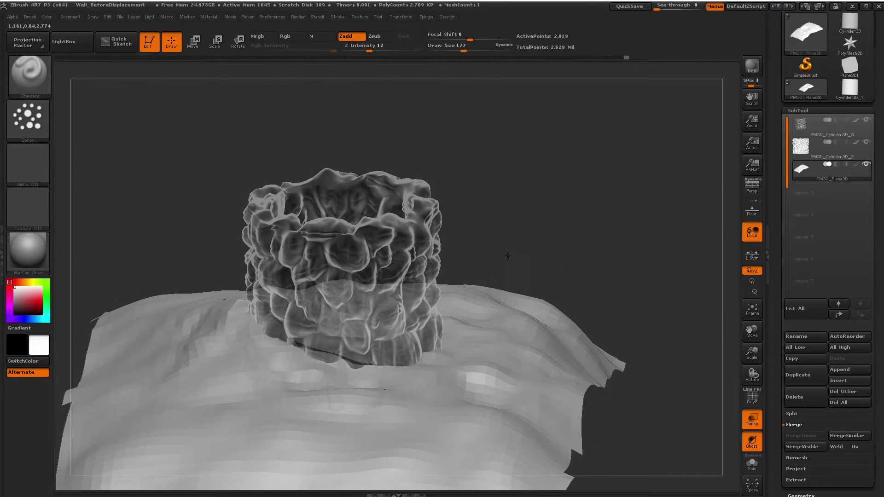
left_click_drag(508, 256, 700, 336)
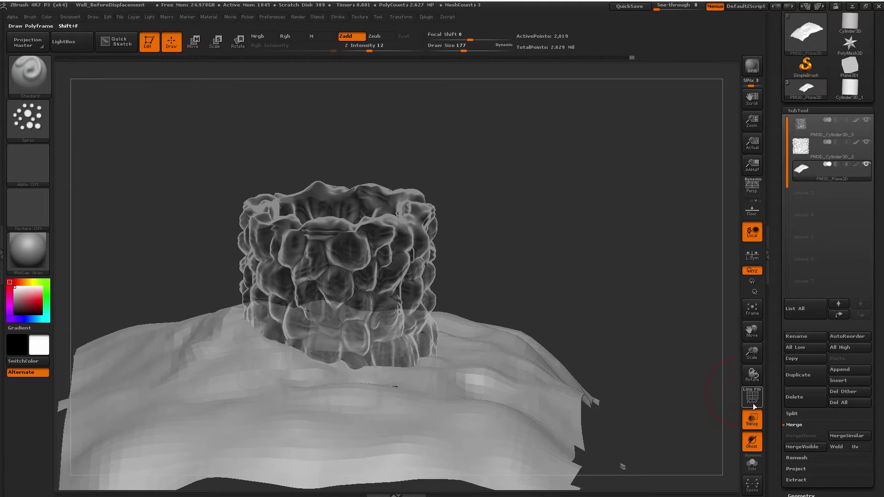
left_click(752, 418)
Shape low bumps in the ground in front of the well and subdivide the ground plane once
left_click_drag(594, 239, 617, 284)
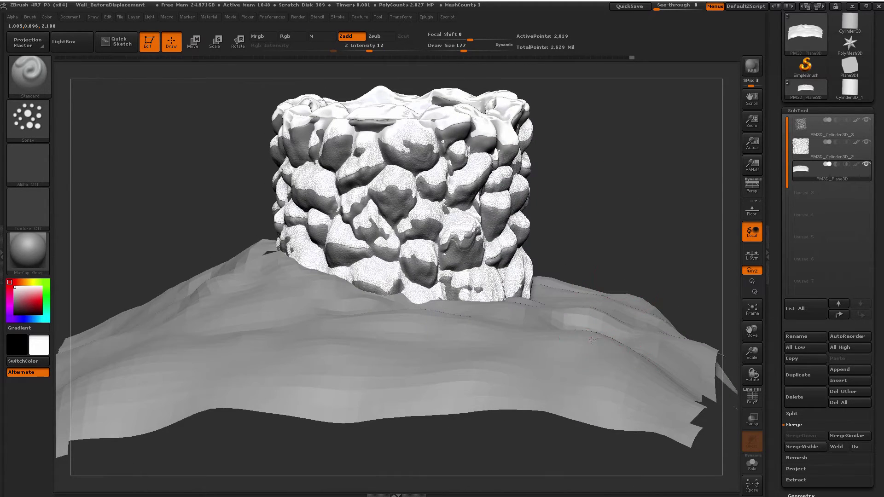
left_click_drag(592, 340, 572, 332)
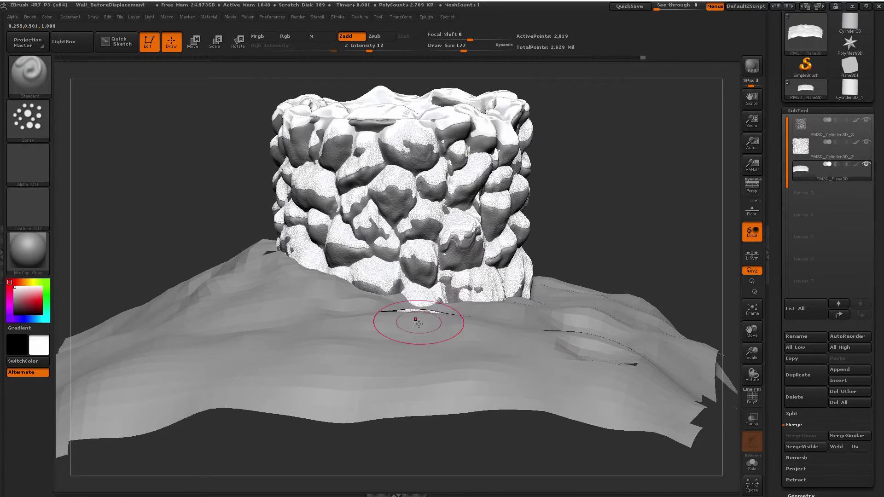
left_click_drag(592, 230, 612, 262)
mouse_move(623, 232)
left_mouse_down()
mouse_move(594, 258)
mouse_move(507, 300)
left_mouse_up()
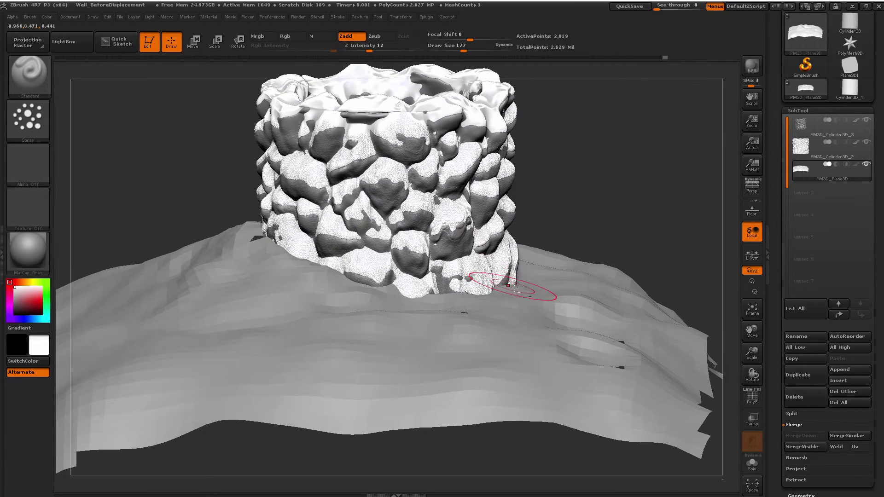
mouse_move(621, 195)
left_mouse_down()
mouse_move(618, 203)
mouse_move(616, 195)
left_mouse_up()
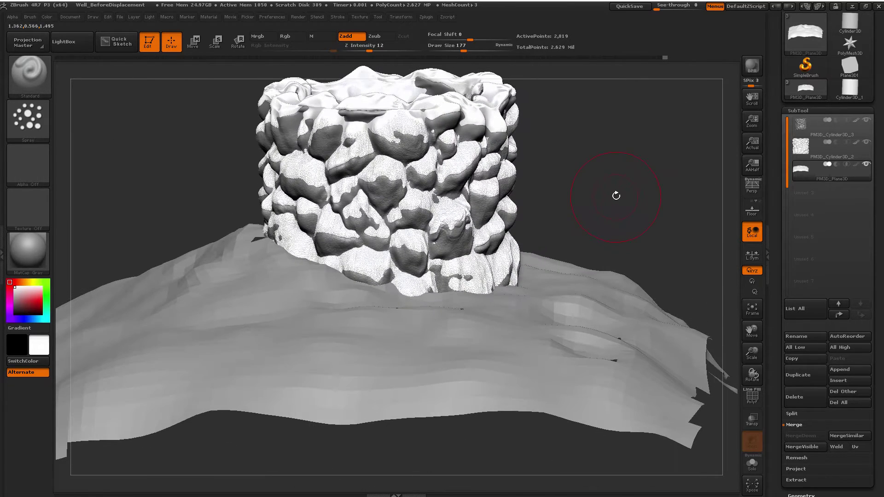
key("ctrl+d")
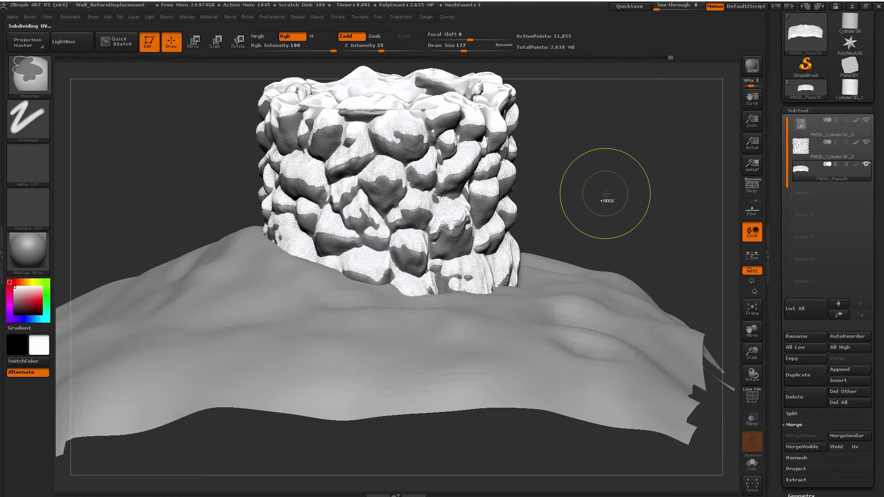
Subdivide the ground plane once to give it more resolution for sculpting around the well
key("ctrl+d")
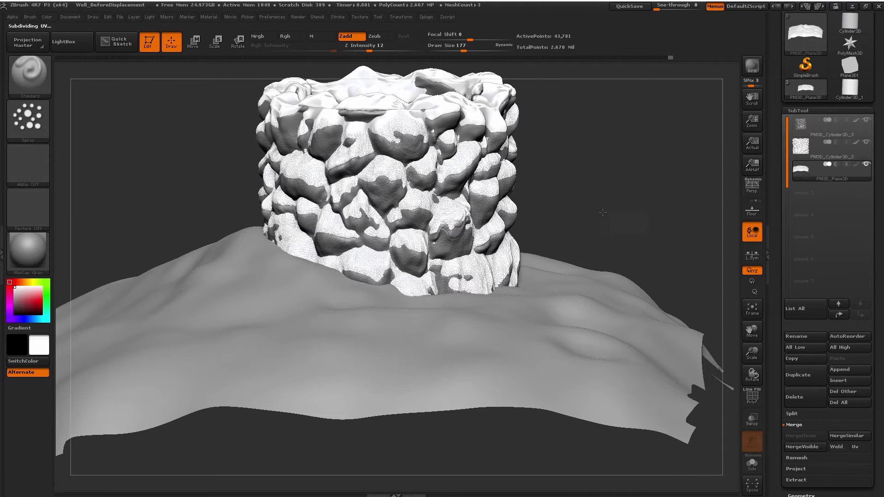
mouse_move(603, 212)
left_mouse_down()
mouse_move(428, 284)
mouse_move(372, 290)
left_mouse_up()
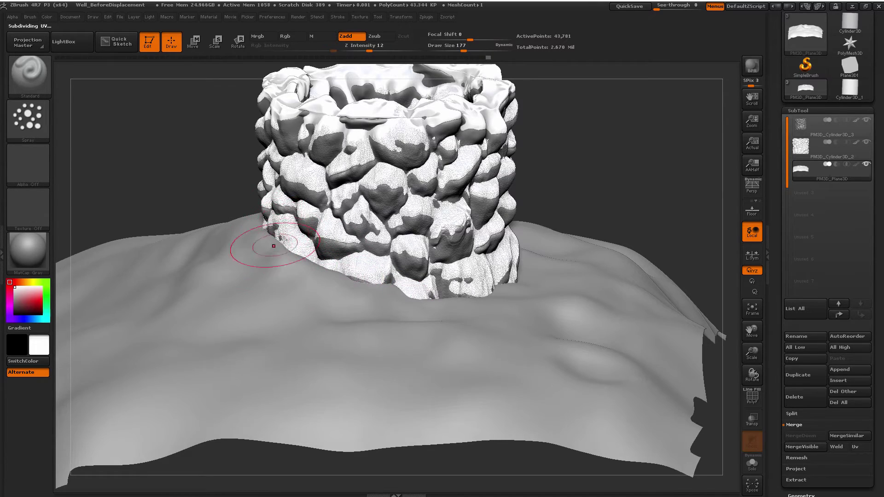
mouse_move(282, 239)
left_mouse_down()
mouse_move(294, 258)
mouse_move(276, 272)
mouse_move(267, 262)
mouse_move(277, 249)
left_mouse_up()
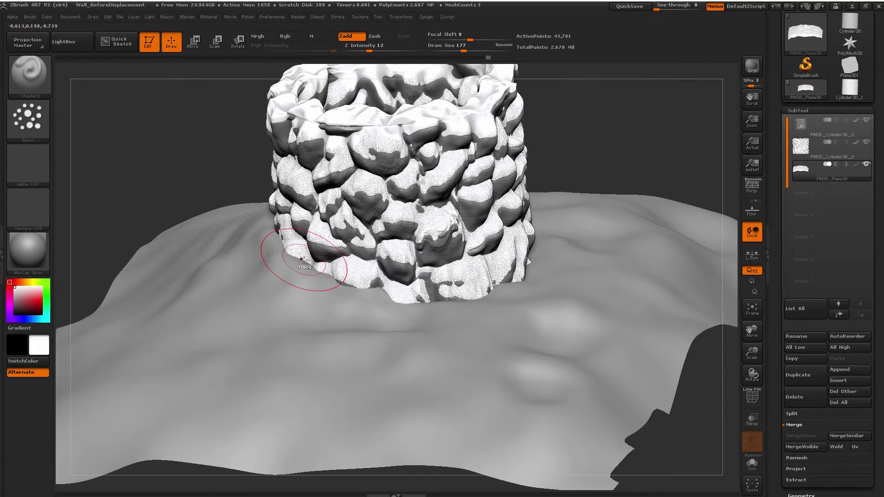
key("ctrl")
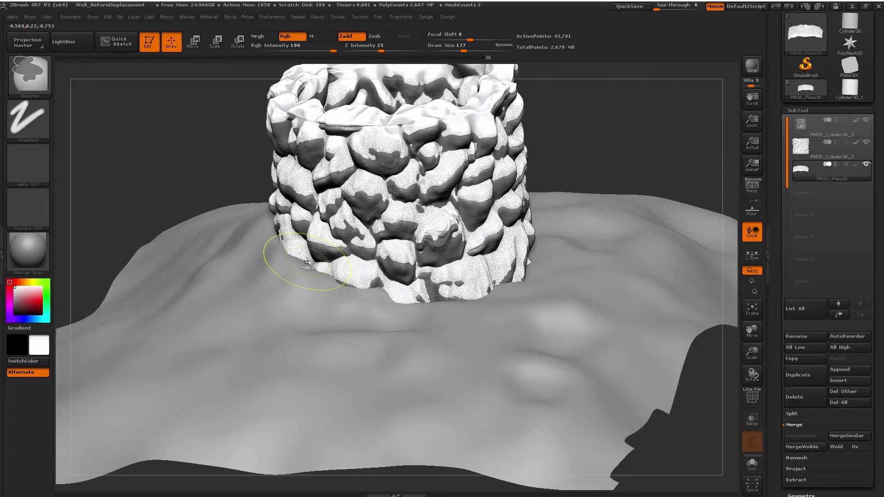
Turn on ghost transparency and build up the ground against the well's front-left base with the Standard brush at Z Intensity 12
left_click(754, 426)
right_click_drag(306, 202, 290, 227)
left_click_drag(265, 203, 295, 262)
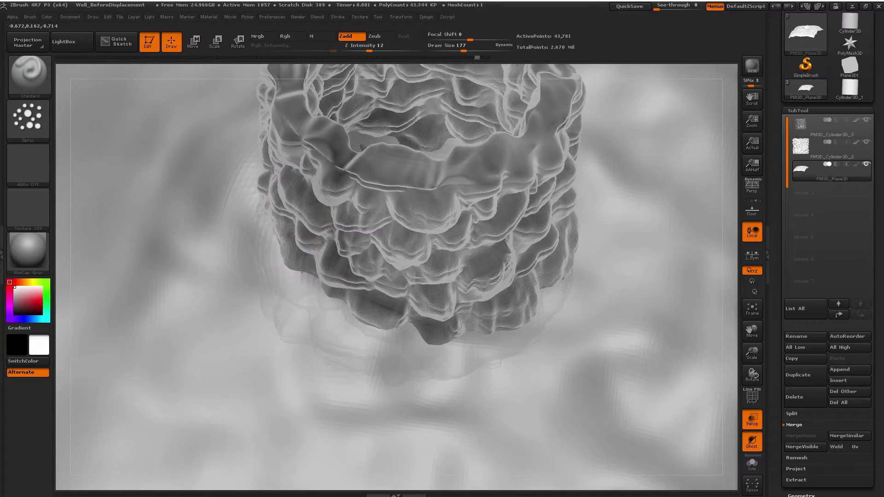
mouse_move(375, 295)
right_mouse_down()
mouse_move(372, 235)
mouse_move(375, 249)
right_mouse_up()
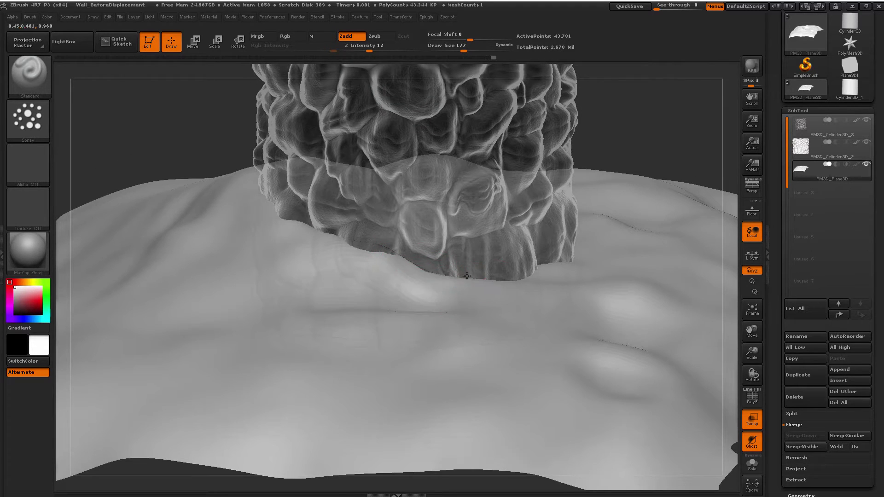
right_click_drag(466, 276, 318, 307)
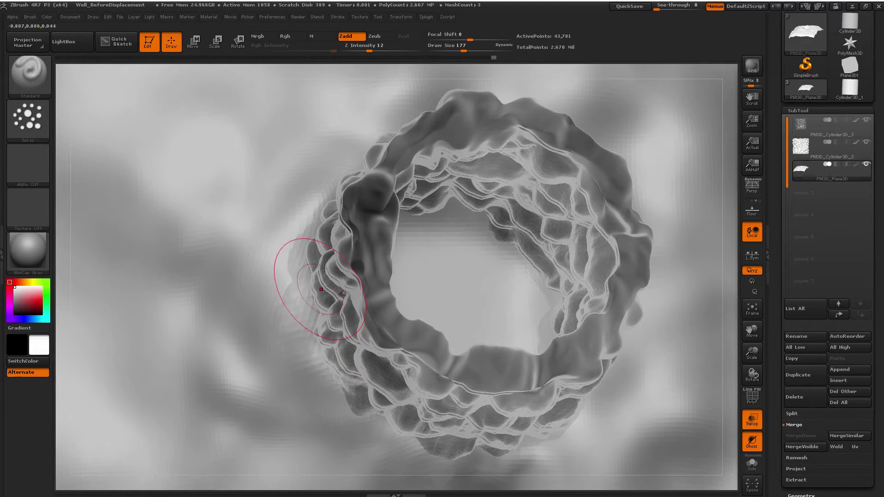
right_click_drag(324, 268, 310, 268)
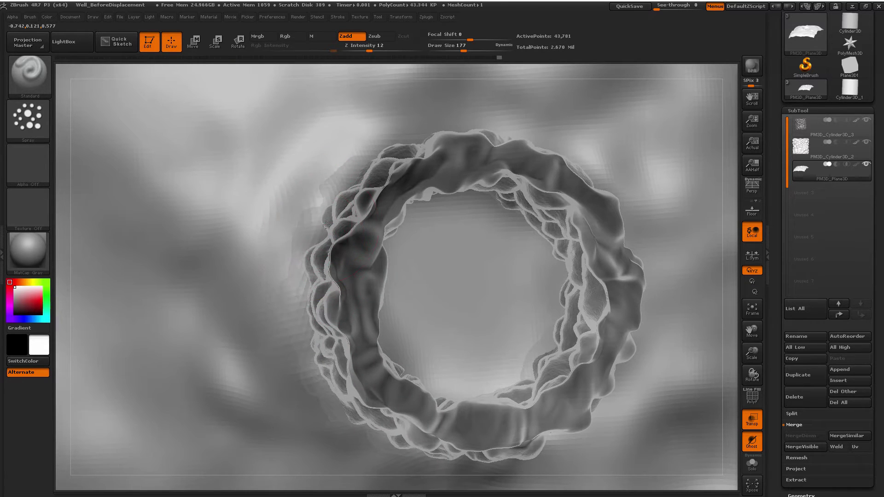
right_click_drag(328, 310, 323, 254)
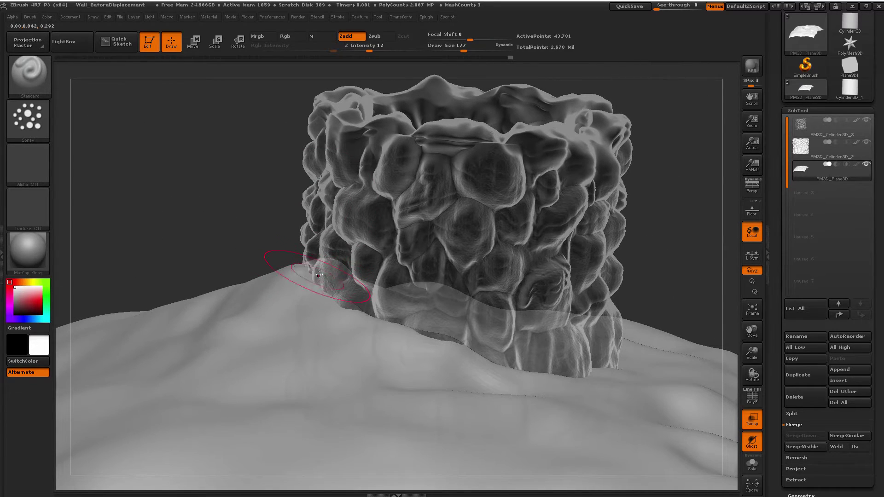
Sculpt raised snow drifts on the ground plane along the front and right base of the well
right_click_drag(348, 309, 513, 337)
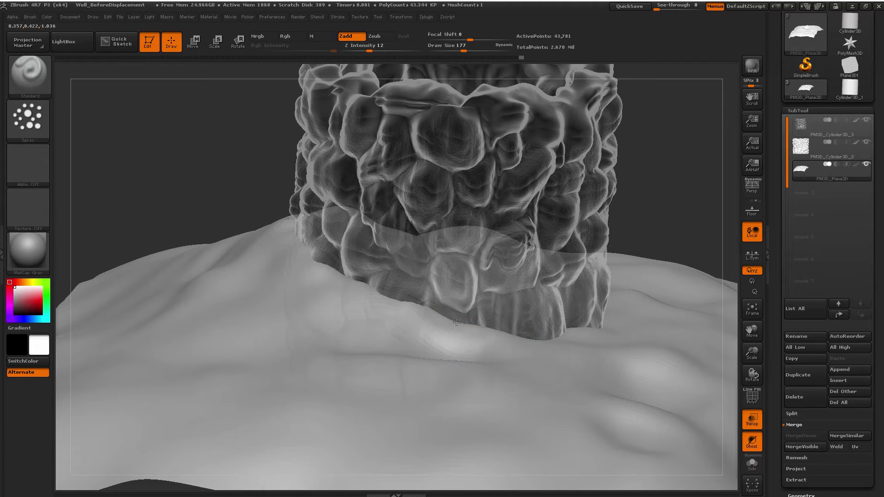
right_click_drag(571, 331, 583, 324)
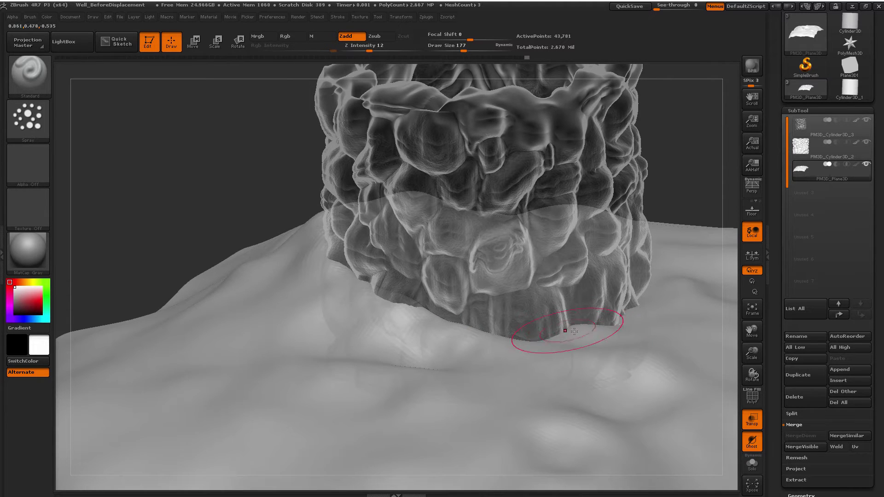
right_click_drag(634, 309, 664, 281)
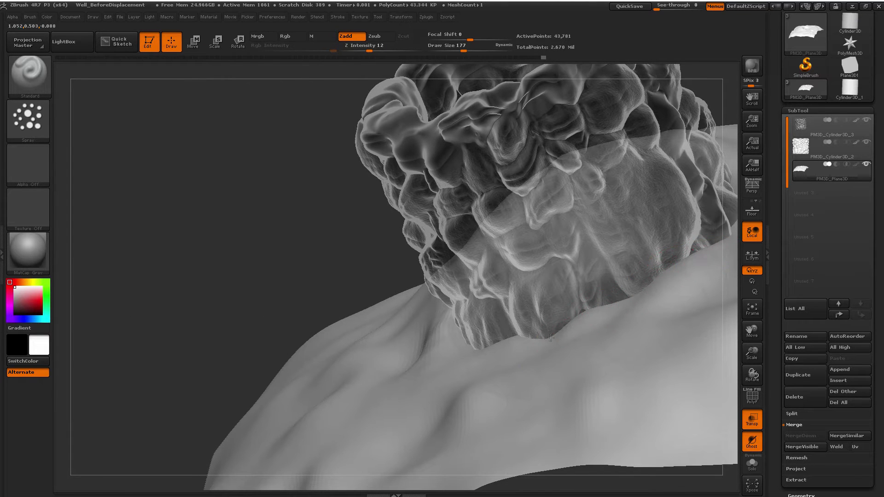
right_click_drag(540, 328, 562, 336)
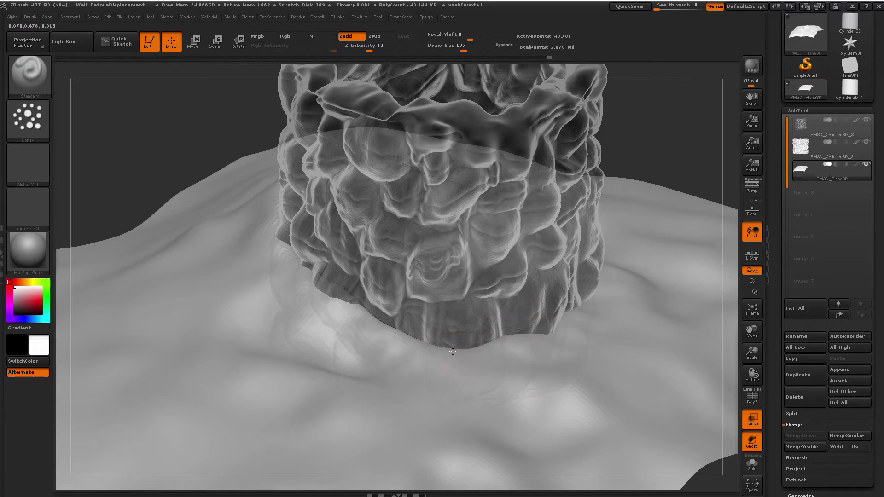
left_click_drag(453, 351, 470, 306)
key("ctrl")
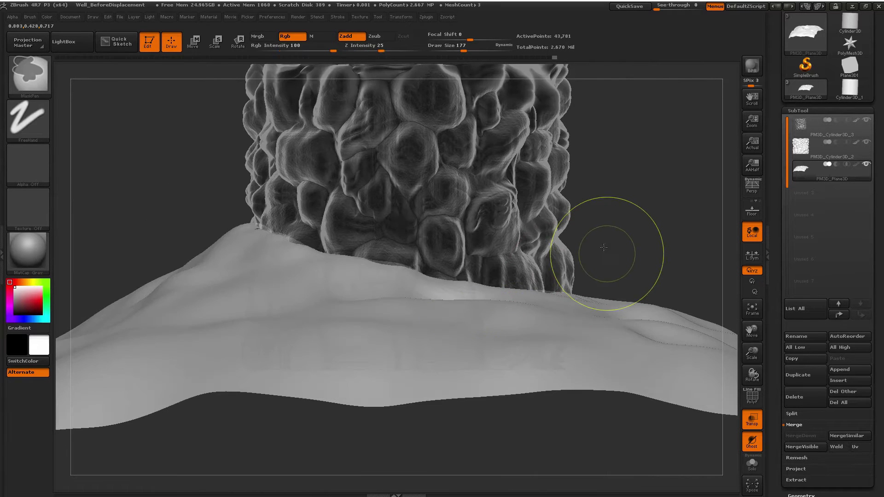
Add further raised strokes to the ground around the well and turn ghost transparency off
mouse_move(604, 247)
left_mouse_down()
mouse_move(611, 243)
mouse_move(608, 296)
mouse_move(469, 350)
left_mouse_up()
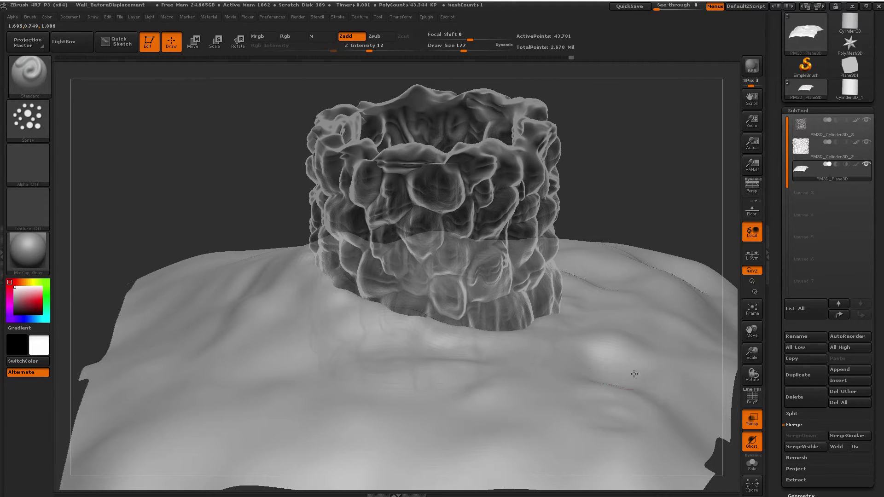
mouse_move(639, 323)
left_mouse_down()
mouse_move(612, 342)
mouse_move(615, 352)
mouse_move(625, 329)
mouse_move(572, 281)
mouse_move(563, 237)
mouse_move(452, 199)
mouse_move(355, 251)
mouse_move(366, 282)
left_mouse_up()
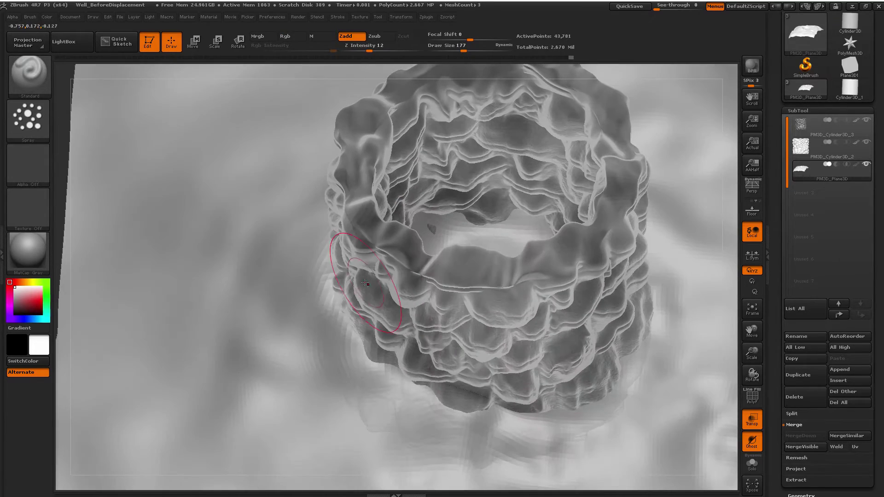
mouse_move(356, 267)
right_mouse_down()
mouse_move(368, 180)
mouse_move(356, 267)
right_mouse_up()
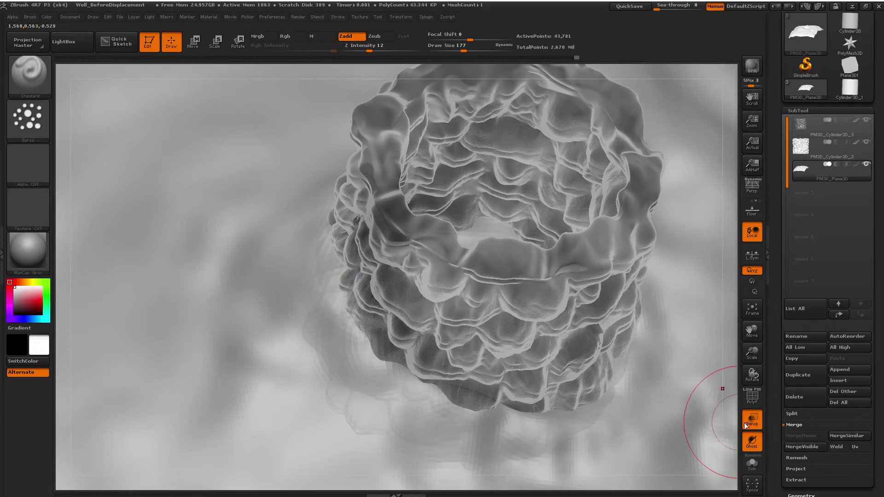
left_click(751, 419)
right_click_drag(672, 377, 576, 285)
right_click_drag(583, 255, 332, 156)
right_click_drag(559, 128, 612, 214, "alt")
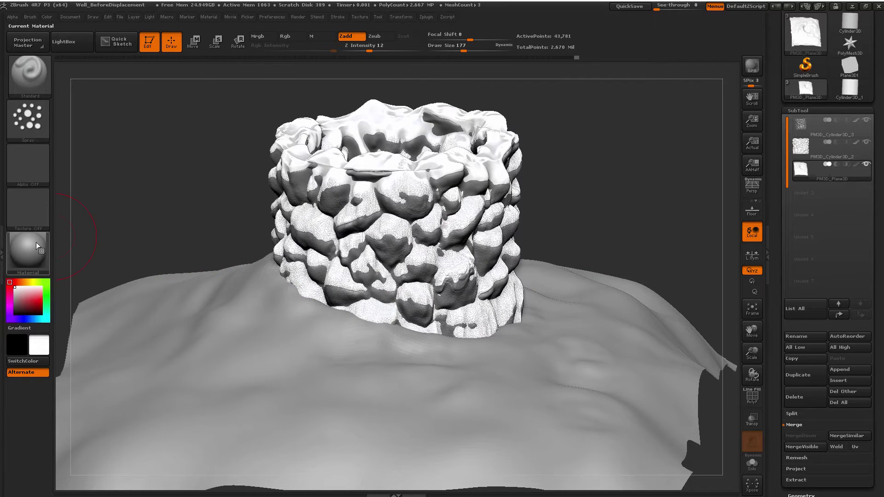
Limit painting to the material channel, pick the white SketchShaded2 material and fill the ground plane with it
left_click(319, 38)
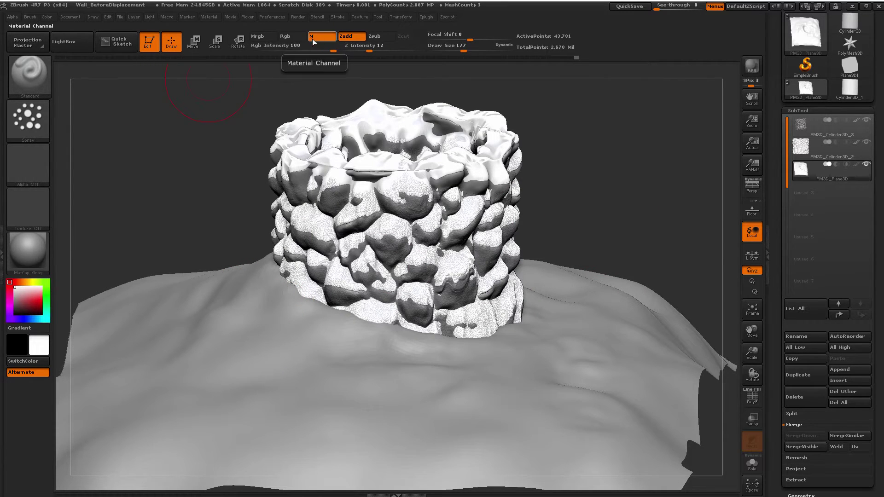
left_click(36, 249)
left_click(263, 353)
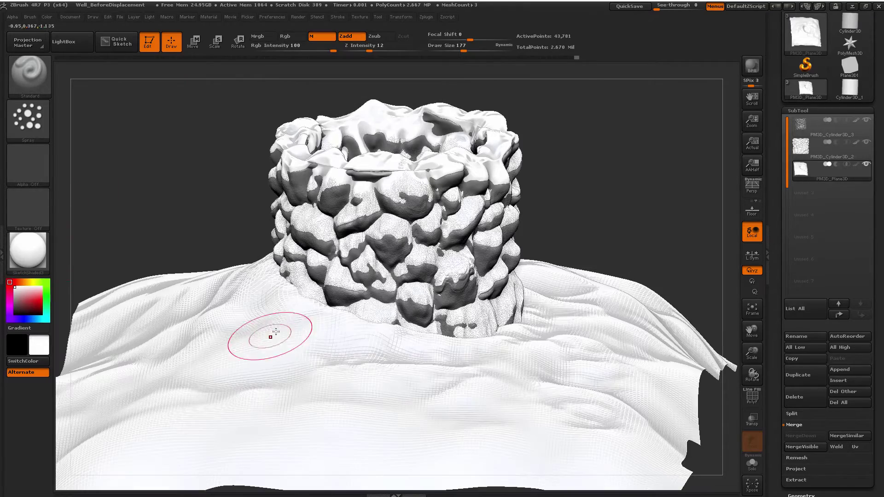
left_click_drag(575, 198, 621, 184)
left_click(48, 17)
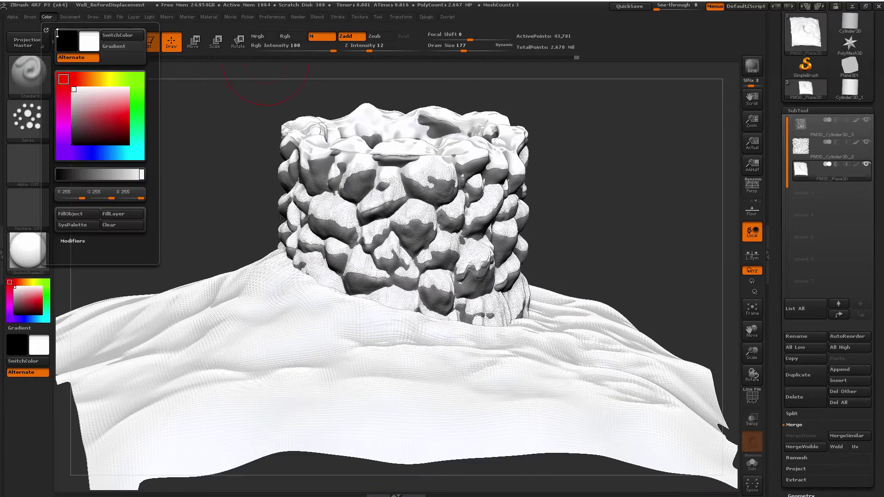
left_click(77, 215)
Subdivide the ground plane two more times to smooth its snowy surface
left_click_drag(574, 230, 601, 190)
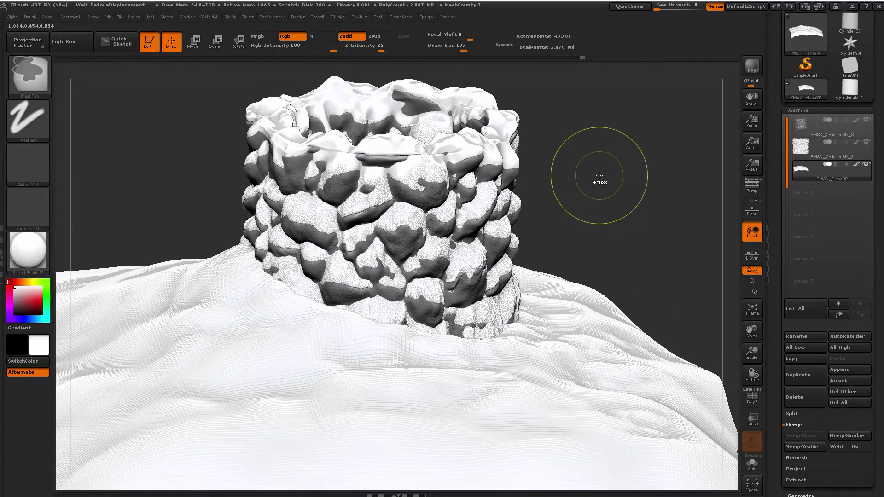
key("ctrl+d")
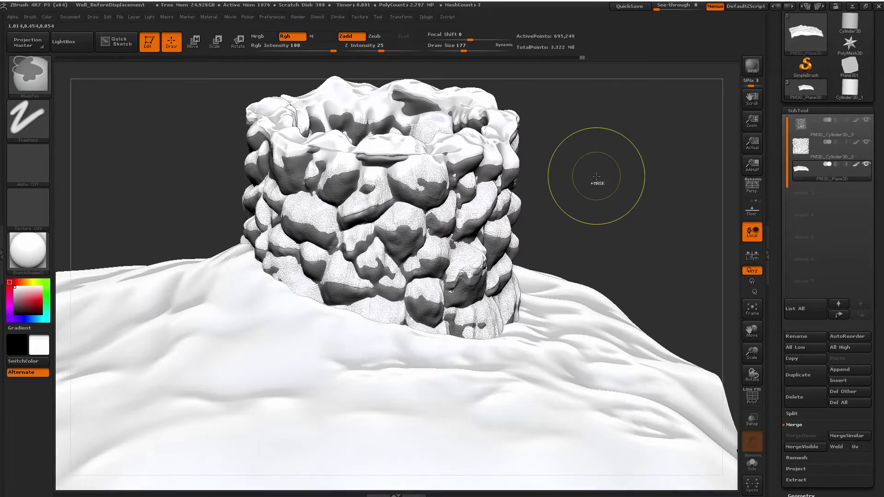
mouse_move(575, 201)
left_mouse_down()
mouse_move(586, 205)
mouse_move(501, 224)
left_mouse_up()
left_click_drag(607, 172, 479, 154)
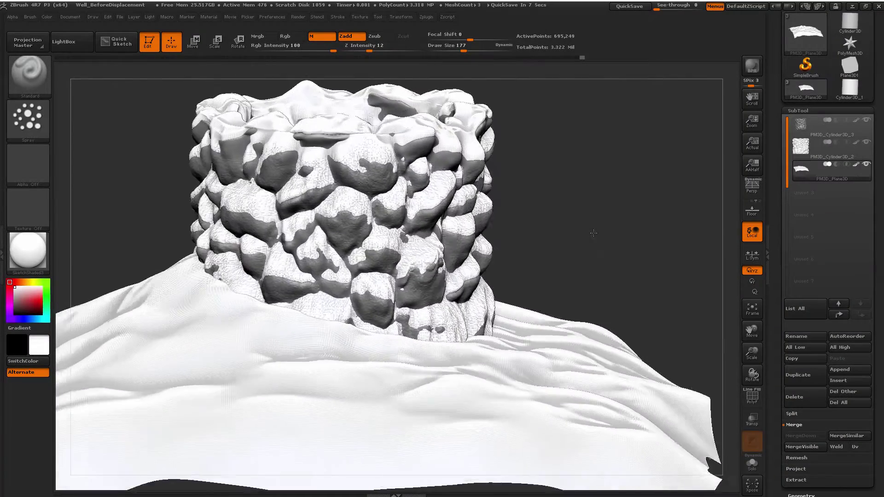
Switch to Photoshop to examine how snow lies on the stones in Wall_Snow_Reference.jpg, and return to ZBrush
left_click_drag(593, 233, 400, 286)
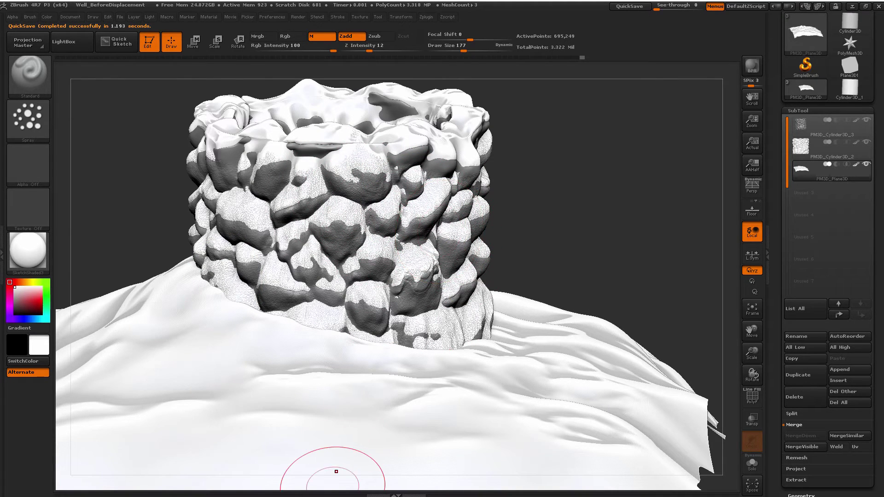
left_click(336, 471)
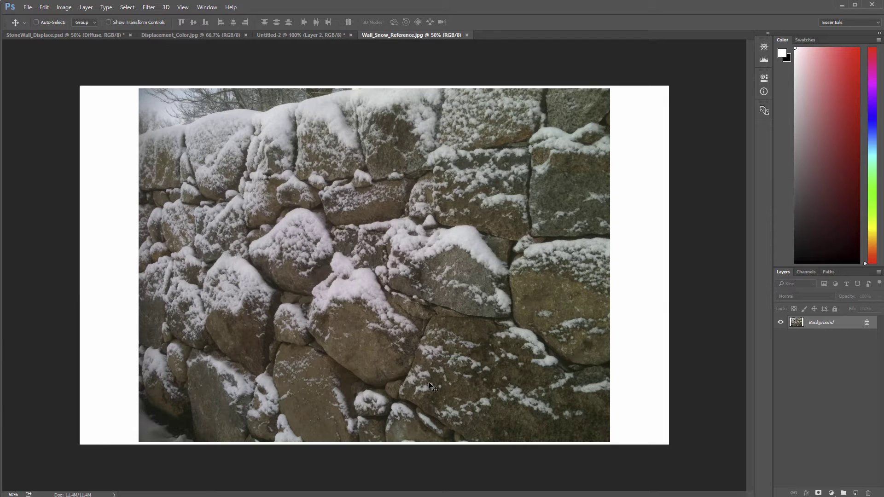
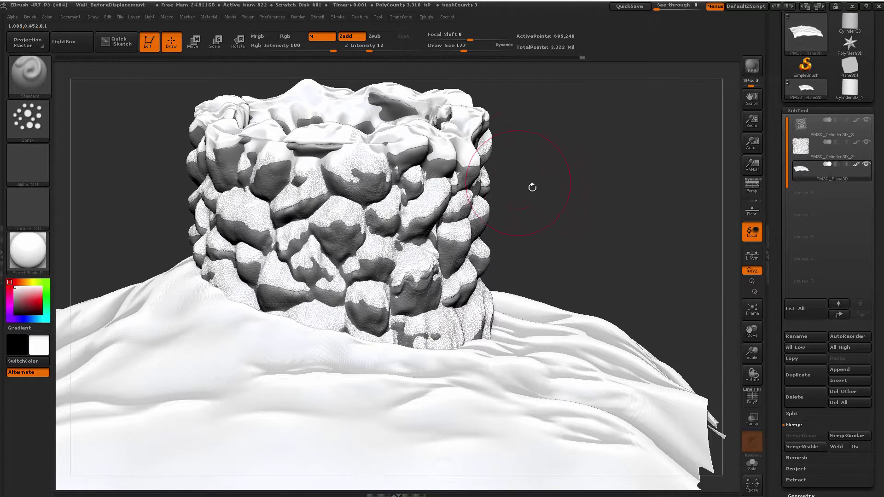
left_click_drag(533, 185, 696, 239)
Select the PM3D_Cylinder3D_2 stone wall subtool, set the brush draw size to 87 and paint snow over the lower-left stones
left_click(830, 148)
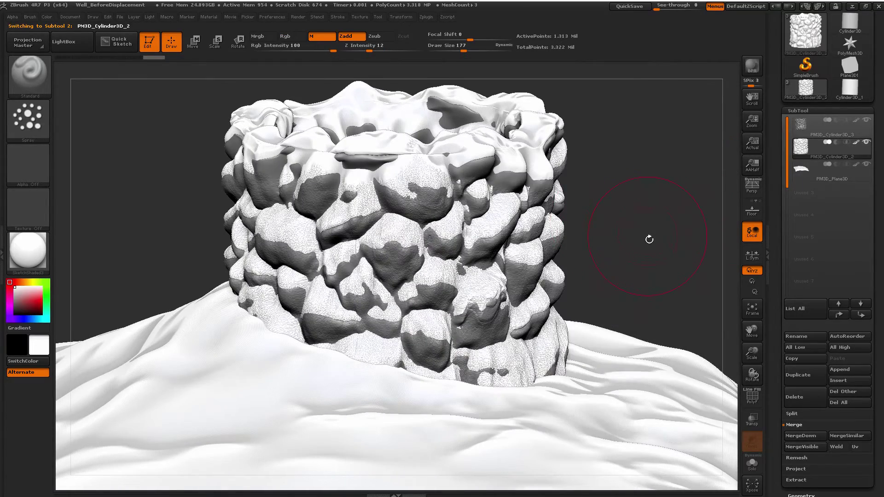
left_click_drag(647, 238, 701, 171)
right_click_drag(701, 172, 766, 102, "alt")
right_click_drag(423, 205, 343, 269, "ctrl")
key("s")
left_click_drag(336, 278, 330, 278)
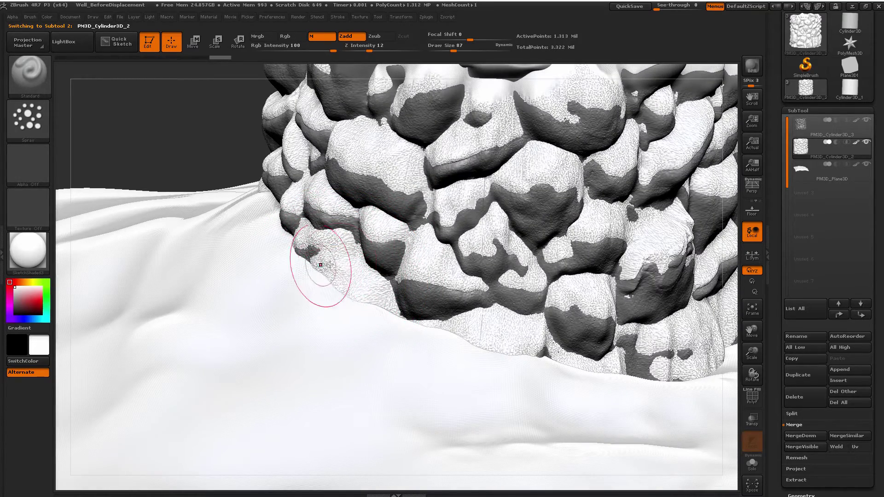
mouse_move(319, 272)
right_mouse_down()
mouse_move(318, 262)
mouse_move(306, 272)
mouse_move(327, 274)
mouse_move(400, 328)
mouse_move(421, 300)
mouse_move(410, 299)
right_mouse_up()
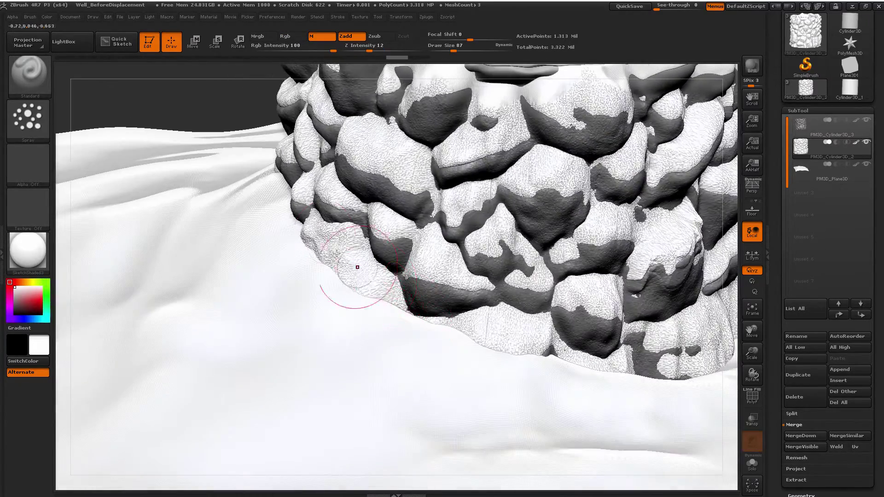
Turn on ghost transparency for the stone wall and paint snow over the lower-left stones just above the ground line
left_click(750, 419)
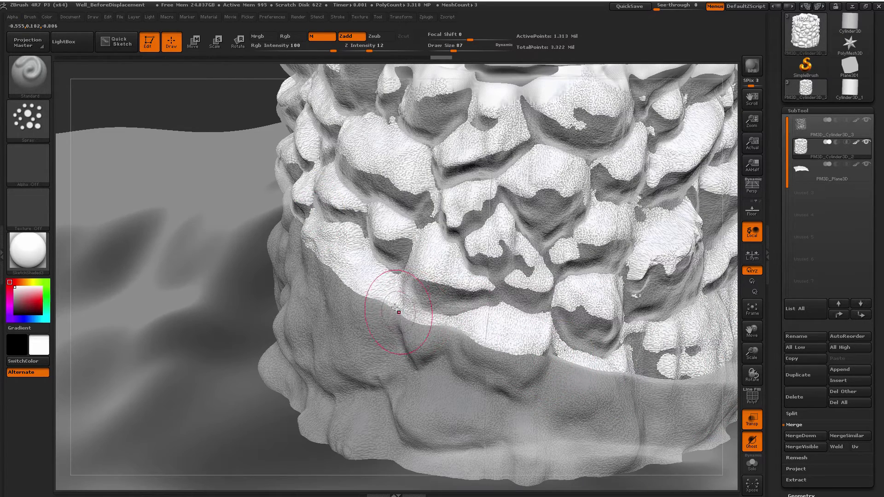
left_click_drag(431, 309, 455, 307)
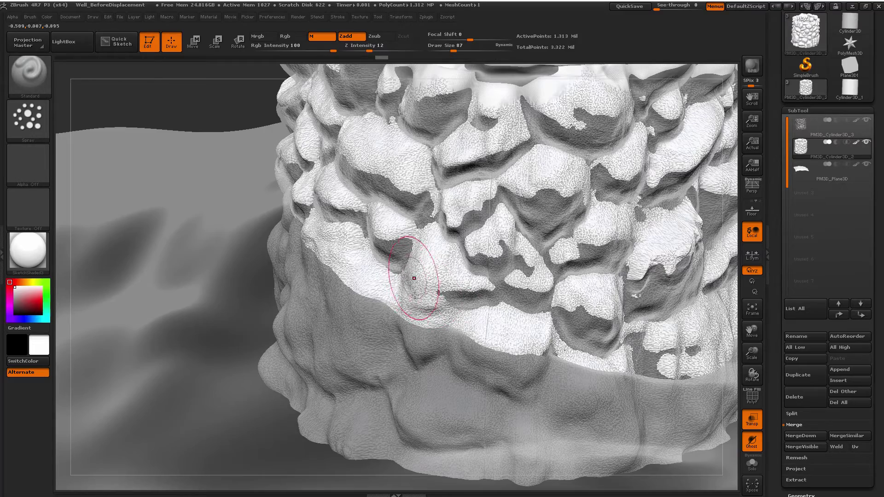
right_click_drag(415, 295, 386, 273)
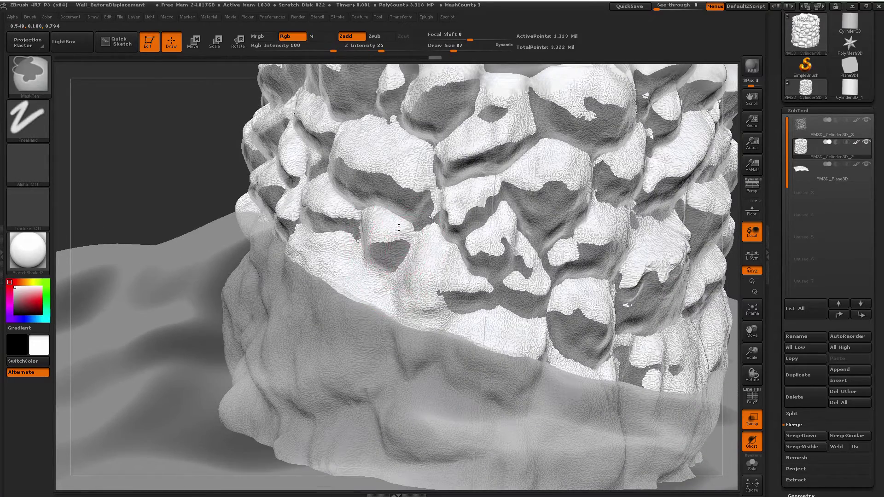
mouse_move(370, 243)
right_mouse_down()
mouse_move(374, 197)
mouse_move(333, 165)
right_mouse_up()
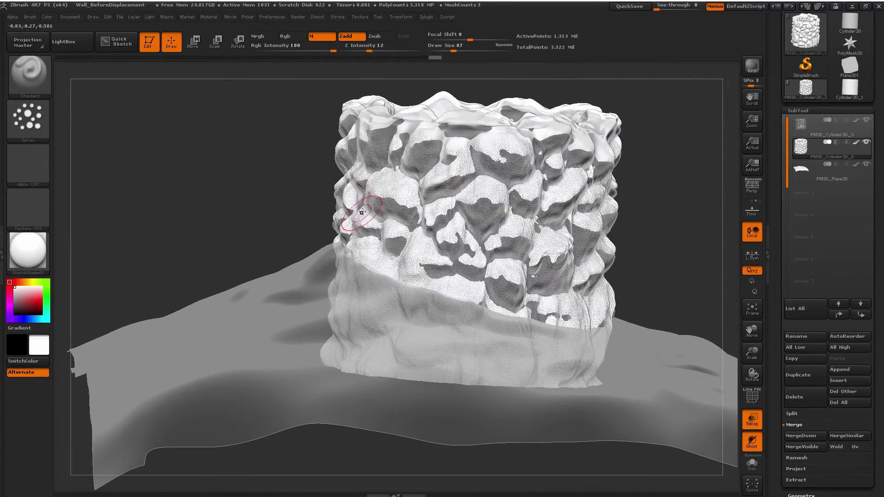
right_click_drag(361, 212, 364, 226)
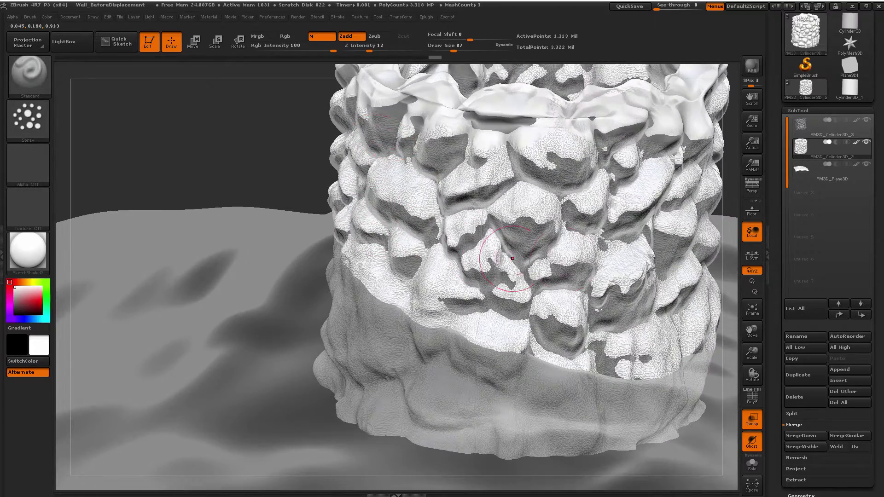
Continue painting snow over the lowest exposed stones around the side of the well, covering dark patches above the ground line
mouse_move(476, 215)
right_mouse_down()
mouse_move(336, 306)
mouse_move(286, 283)
right_mouse_up()
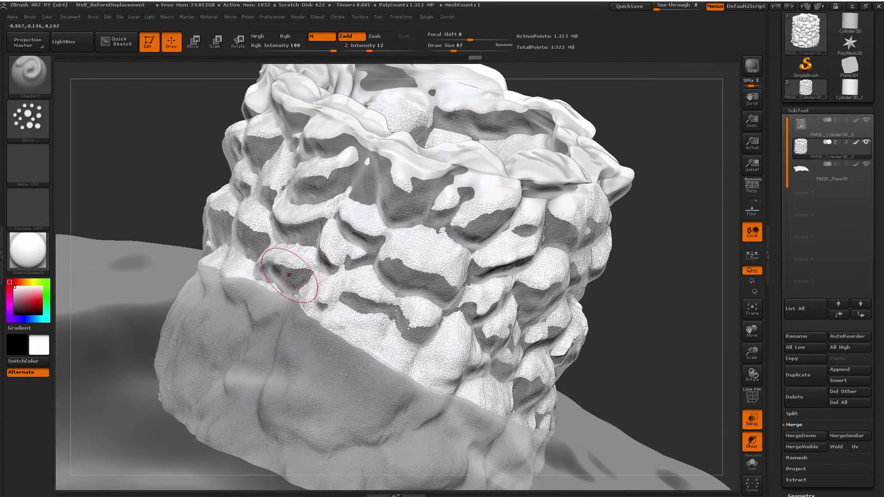
left_click_drag(266, 268, 293, 289)
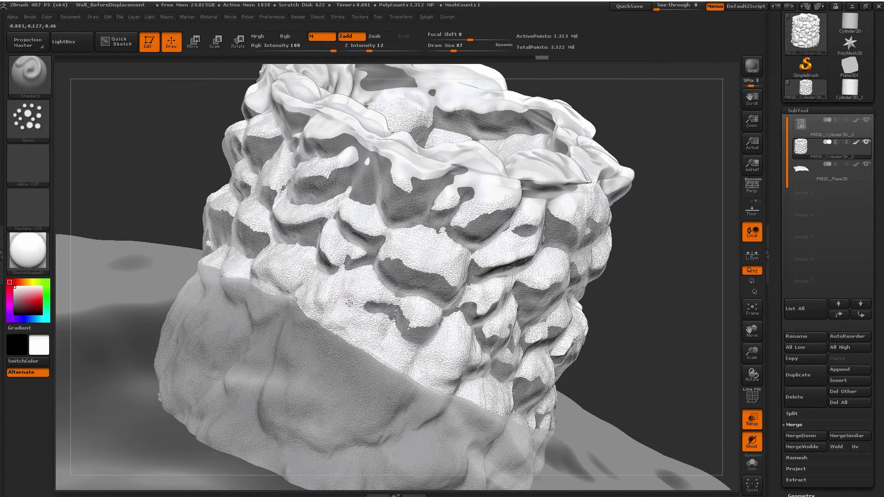
mouse_move(329, 261)
right_mouse_down()
mouse_move(257, 257)
mouse_move(387, 294)
mouse_move(322, 304)
mouse_move(279, 294)
right_mouse_up()
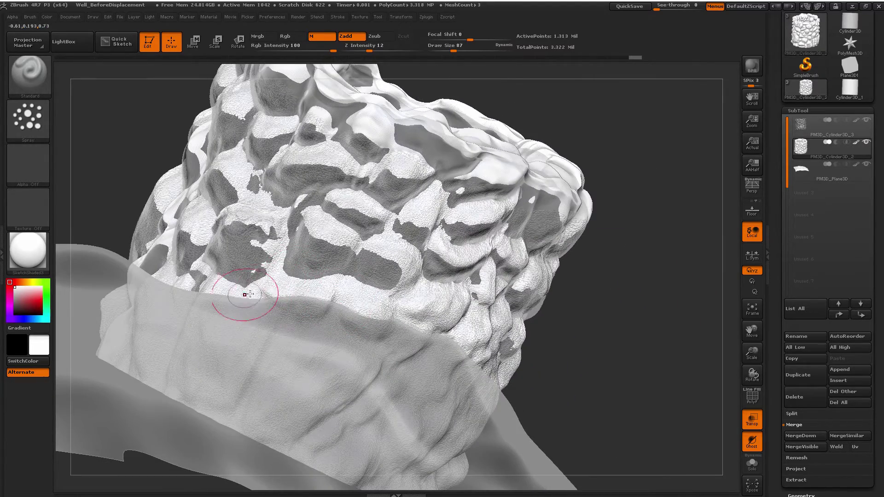
right_click_drag(190, 274, 121, 269)
left_click_drag(131, 244, 138, 237)
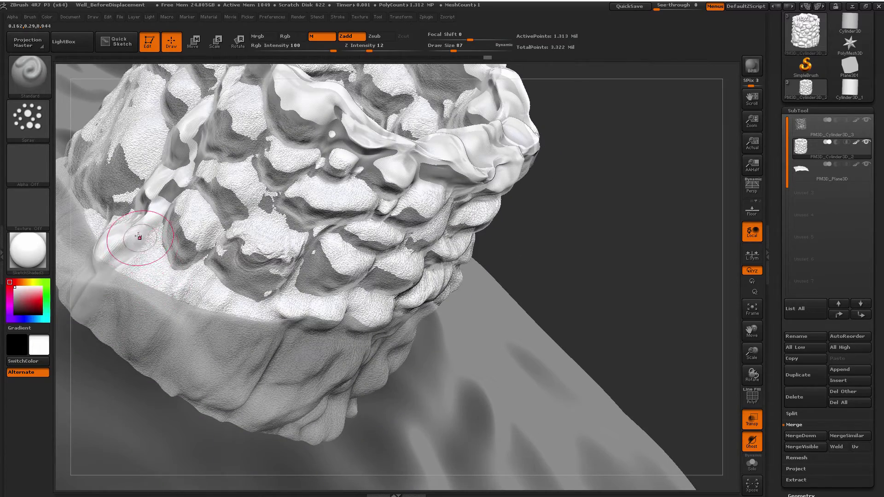
Paint snow over the lower stones around the back of the well where they meet the ground
right_click_drag(231, 263, 340, 257)
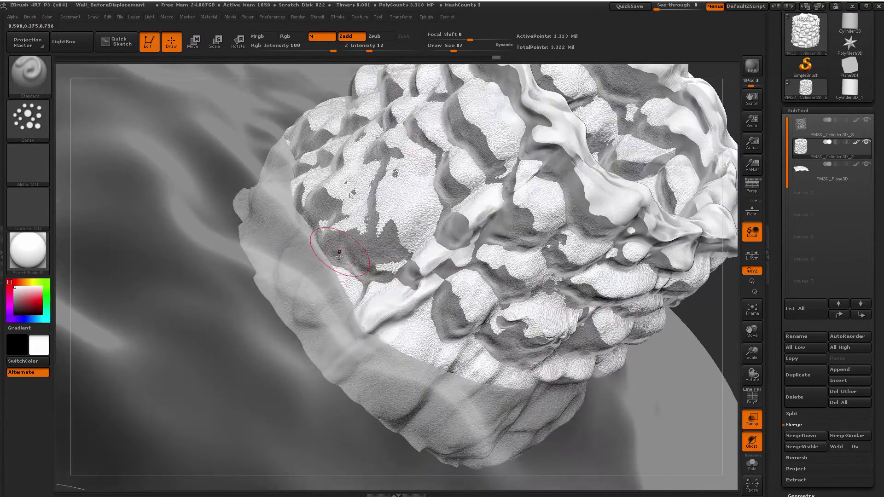
left_click_drag(308, 222, 323, 198)
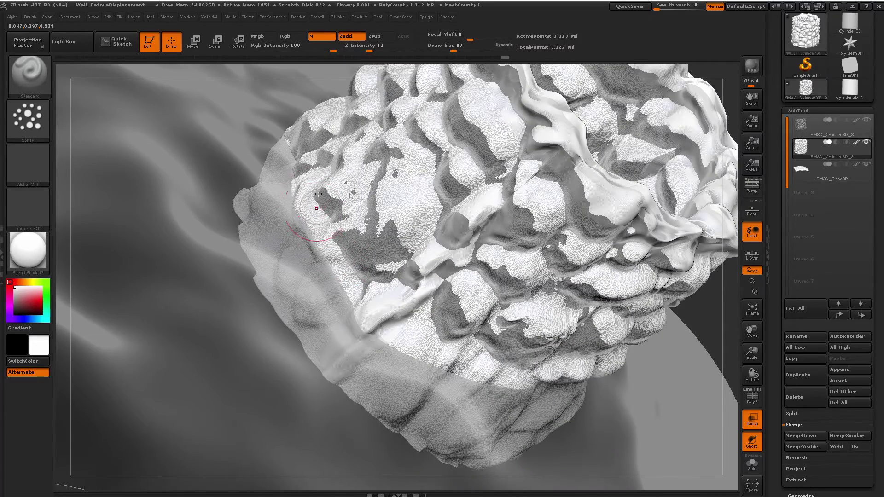
mouse_move(345, 177)
right_mouse_down()
mouse_move(351, 157)
mouse_move(359, 191)
mouse_move(349, 347)
right_mouse_up()
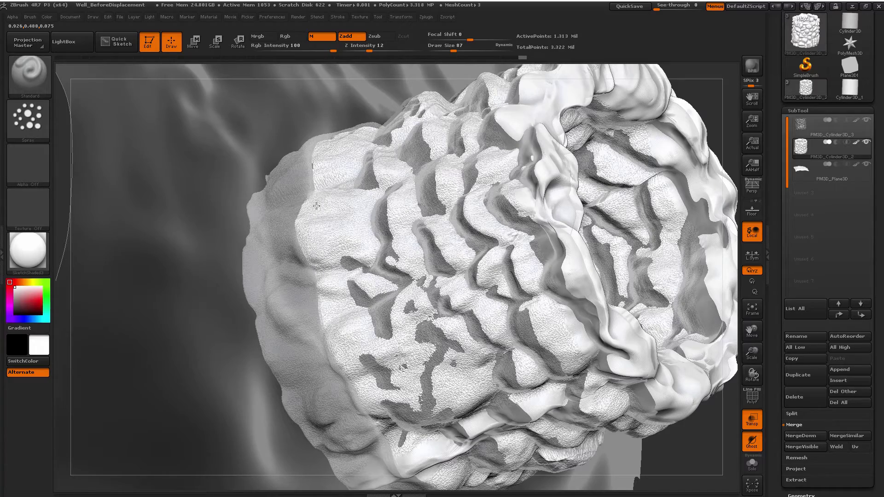
mouse_move(337, 221)
right_mouse_down()
mouse_move(349, 355)
mouse_move(328, 333)
right_mouse_up()
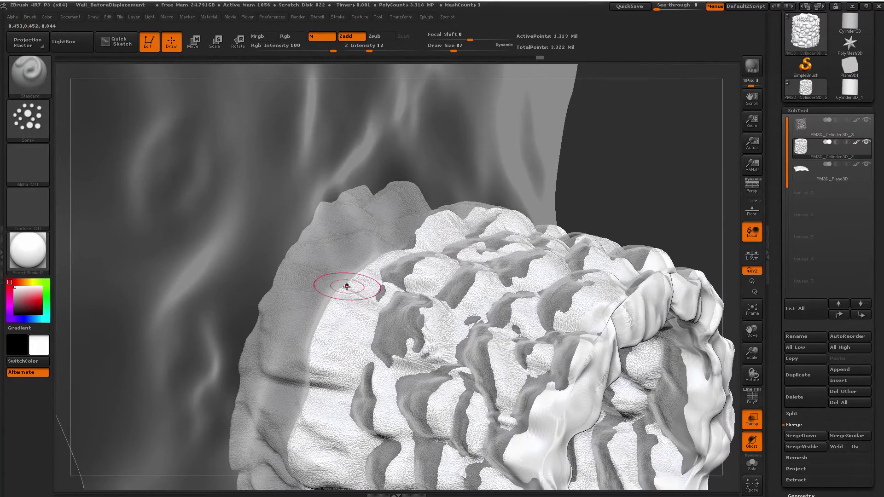
right_click_drag(347, 287, 438, 233)
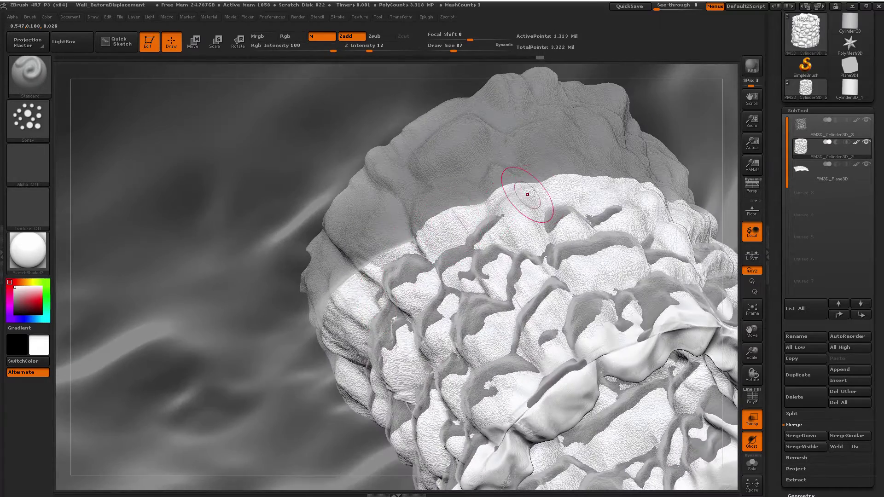
Paint and smooth snow over the front-left base stones, blending them into a continuous bank above the ground line
mouse_move(530, 193)
right_mouse_down()
mouse_move(486, 67)
mouse_move(581, 137)
mouse_move(690, 193)
mouse_move(664, 165)
mouse_move(545, 223)
mouse_move(374, 229)
mouse_move(362, 238)
mouse_move(373, 240)
right_mouse_up()
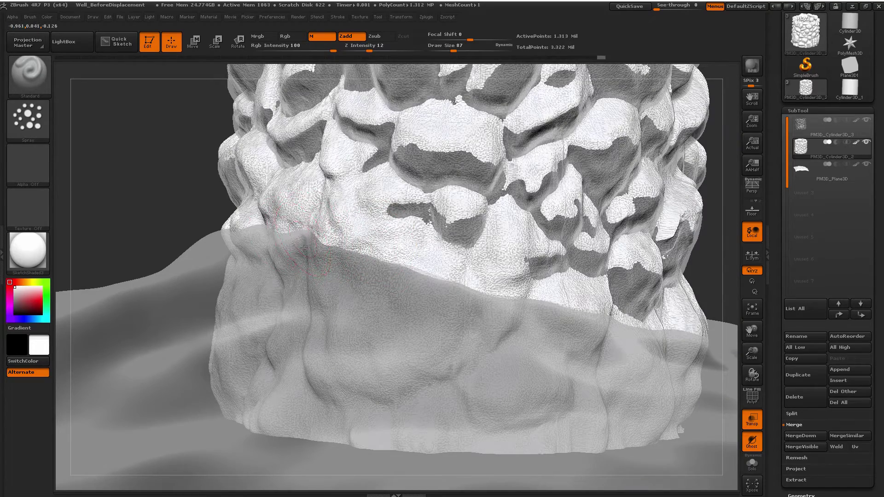
right_click_drag(285, 235, 305, 258)
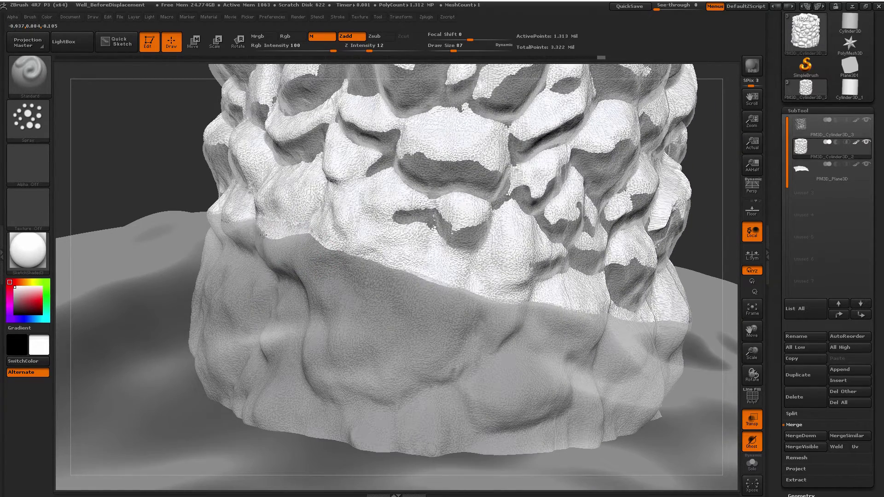
mouse_move(324, 228)
right_mouse_down()
mouse_move(294, 220)
mouse_move(322, 235)
right_mouse_up()
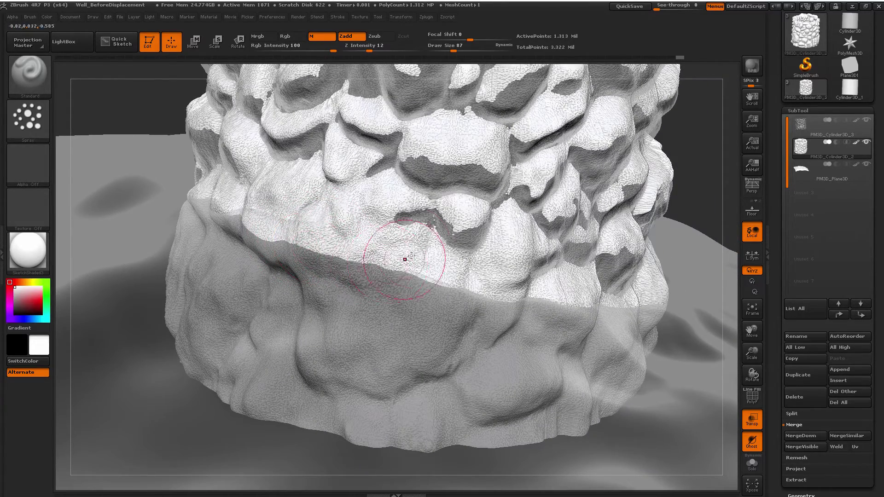
mouse_move(411, 256)
right_mouse_down()
mouse_move(350, 246)
mouse_move(350, 230)
mouse_move(329, 236)
mouse_move(309, 225)
mouse_move(336, 227)
right_mouse_up()
right_click_drag(500, 276, 587, 286)
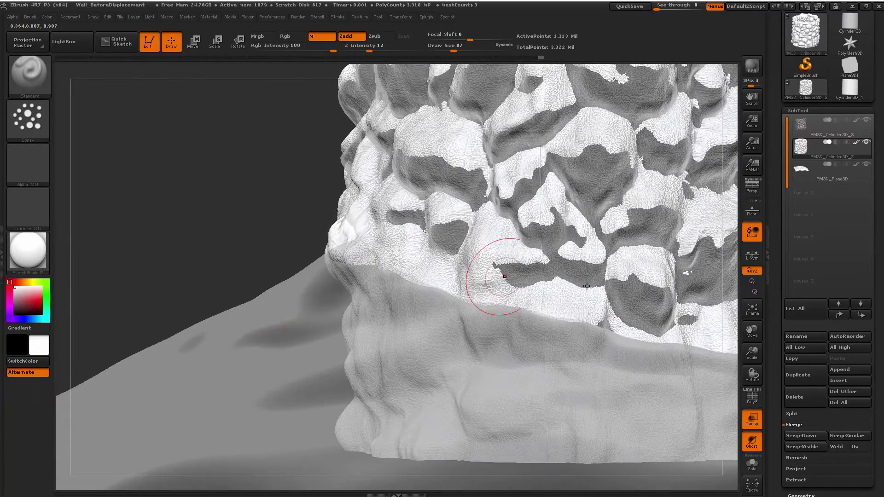
mouse_move(427, 252)
right_mouse_down()
mouse_move(452, 276)
mouse_move(385, 274)
right_mouse_up()
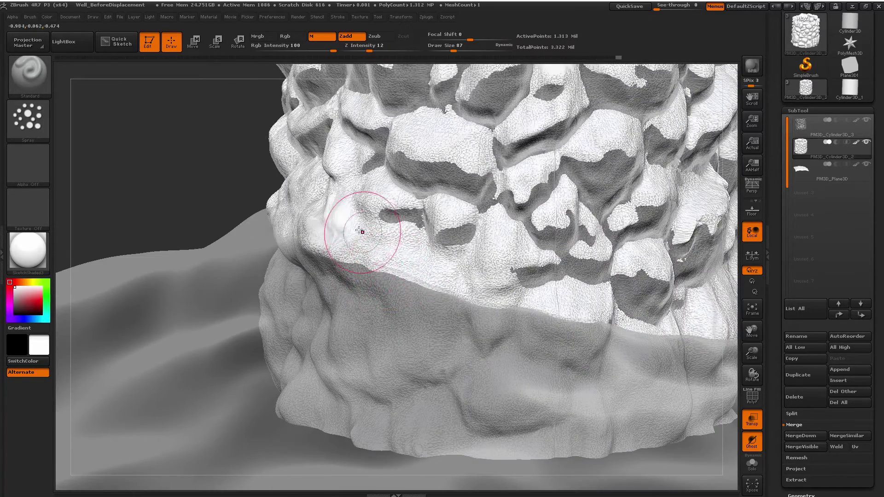
mouse_move(361, 231)
left_mouse_down()
mouse_move(237, 198)
mouse_move(461, 276)
left_mouse_up()
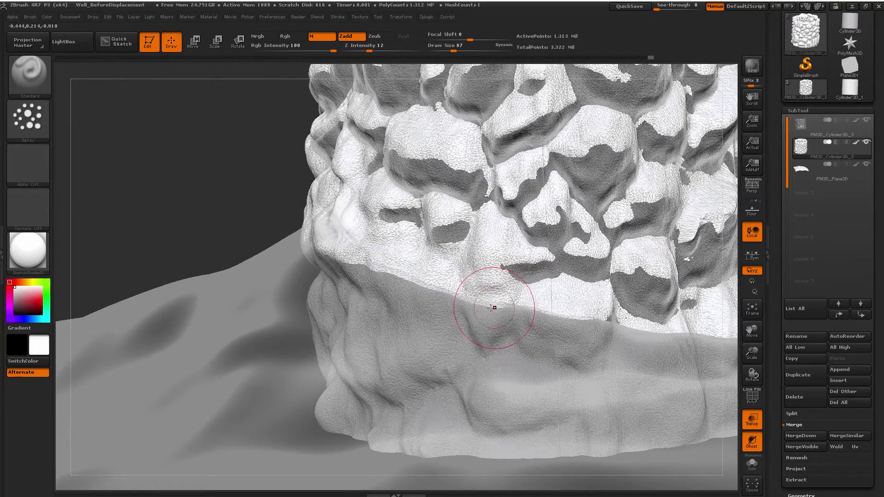
Turn off transparency and blend the snow where the left base stones meet the ground
left_click(752, 419)
left_click_drag(449, 247, 420, 242)
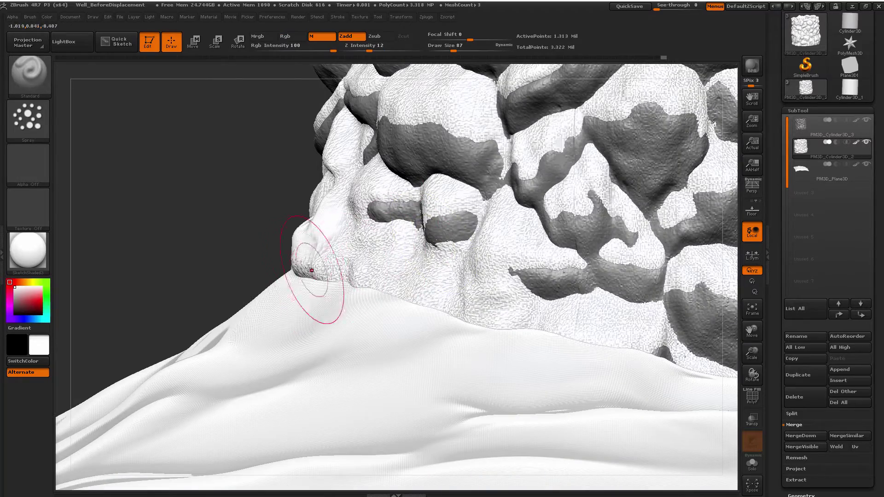
mouse_move(311, 276)
left_mouse_down()
mouse_move(397, 271)
mouse_move(349, 269)
left_mouse_up()
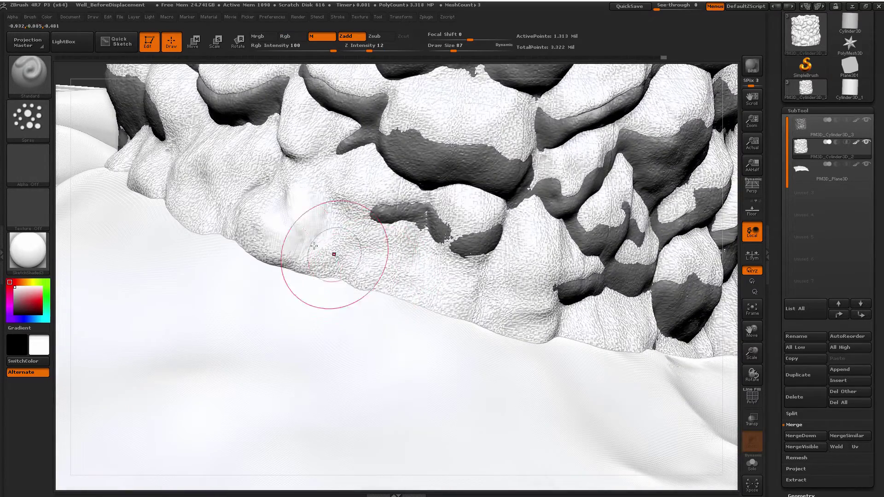
Reduce the brush draw size to 49 and refine and smooth the snow bank along the left base of the wall
key("s")
left_click_drag(283, 260, 275, 254)
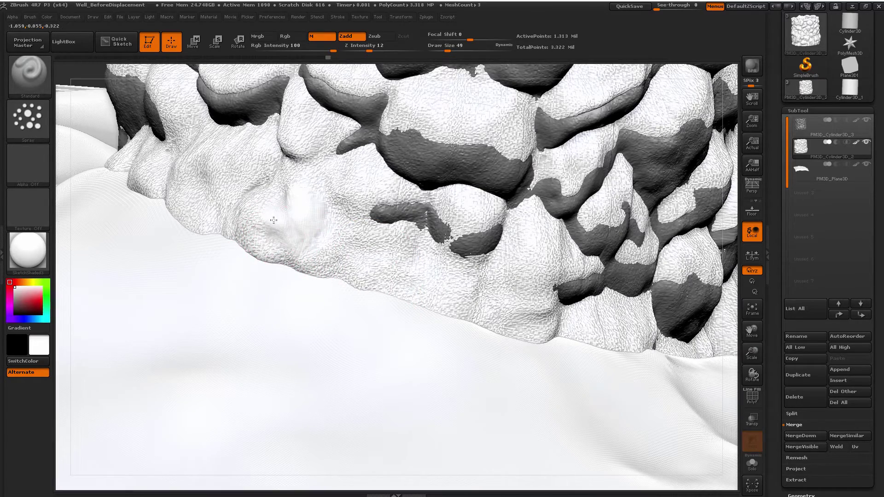
mouse_move(304, 229)
left_mouse_down()
mouse_move(257, 211)
mouse_move(289, 187)
mouse_move(303, 136)
mouse_move(300, 198)
left_mouse_up()
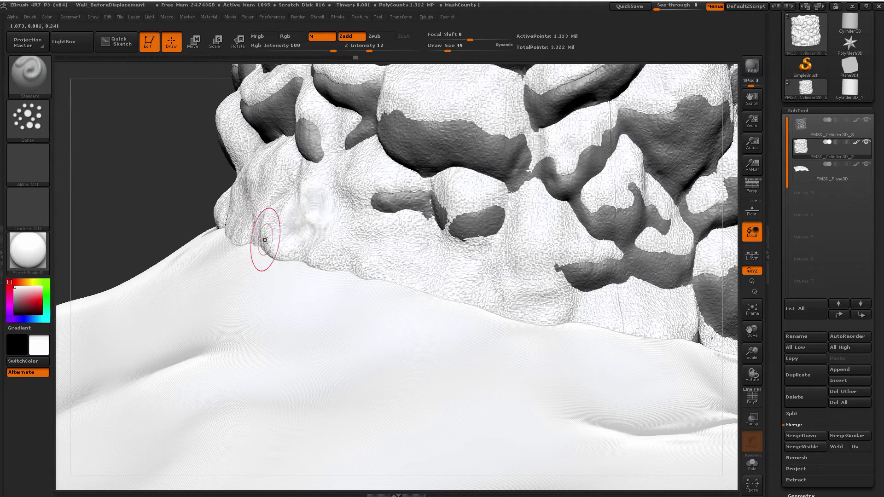
mouse_move(326, 248)
left_mouse_down()
mouse_move(317, 258)
mouse_move(353, 241)
left_mouse_up()
mouse_move(353, 241)
right_mouse_down()
mouse_move(316, 217)
mouse_move(262, 203)
right_mouse_up()
mouse_move(262, 203)
left_mouse_down("shift")
mouse_move(248, 212)
mouse_move(190, 185)
mouse_move(183, 194)
mouse_move(188, 177)
mouse_move(183, 203)
left_mouse_up("shift")
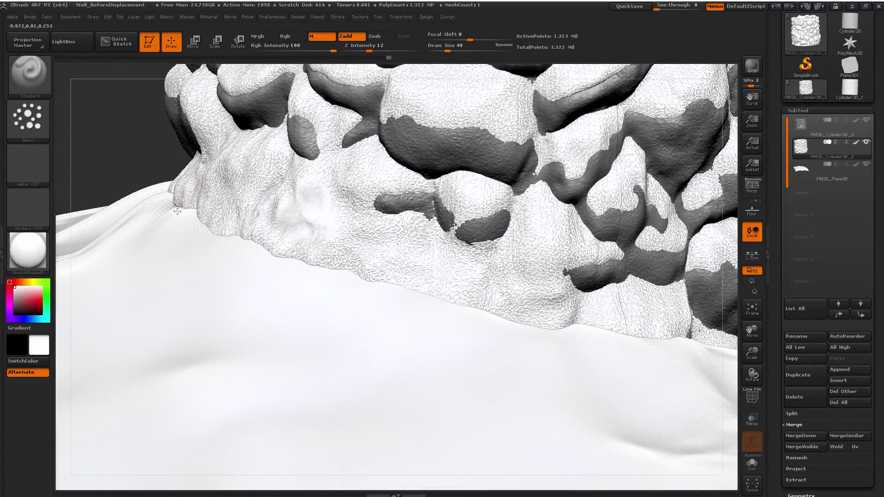
Paint snow over the small leftover dark patches on the stones at the front base of the wall
mouse_move(177, 211)
right_mouse_down()
mouse_move(259, 197)
mouse_move(276, 177)
mouse_move(320, 221)
right_mouse_up()
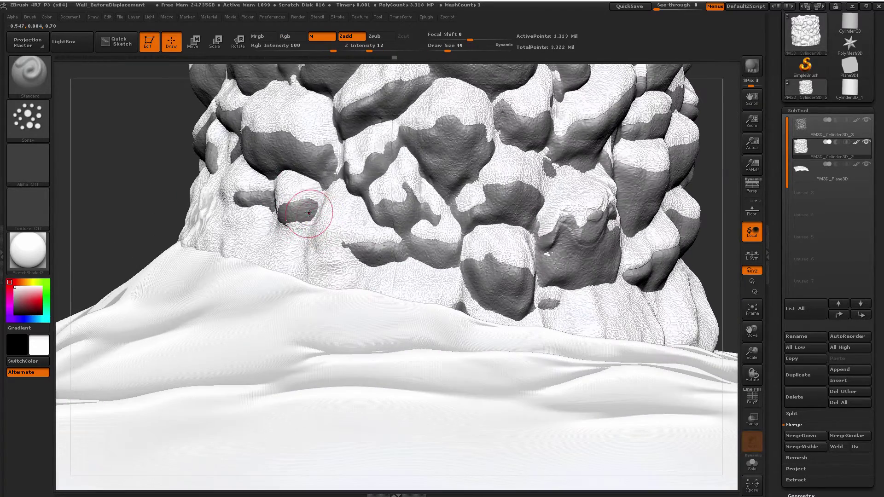
left_click_drag(308, 213, 332, 203, "shift")
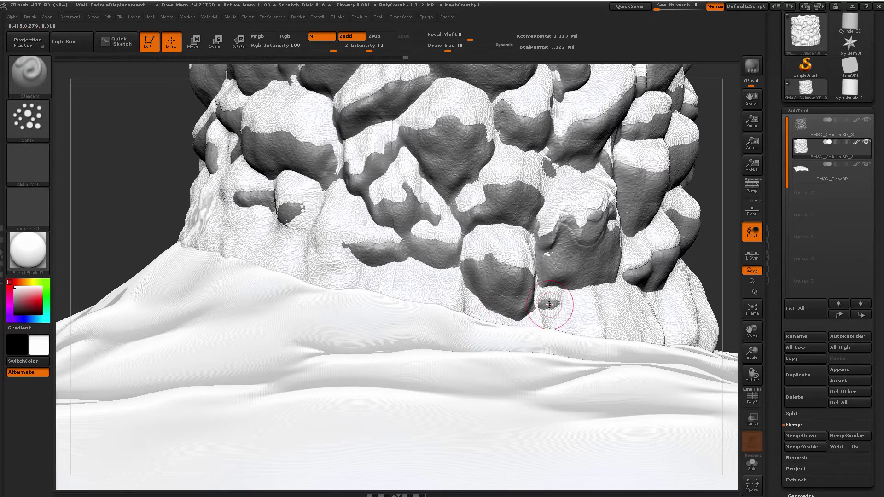
left_click_drag(549, 304, 528, 318, "shift")
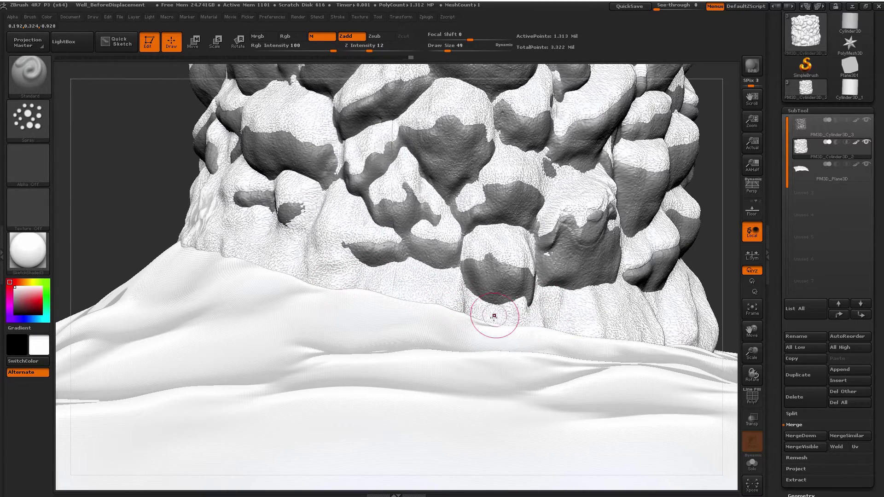
Turn transparency on to touch up the snow beneath the protruding front base stone, turn it off and frame the well
right_click_drag(491, 305, 657, 320)
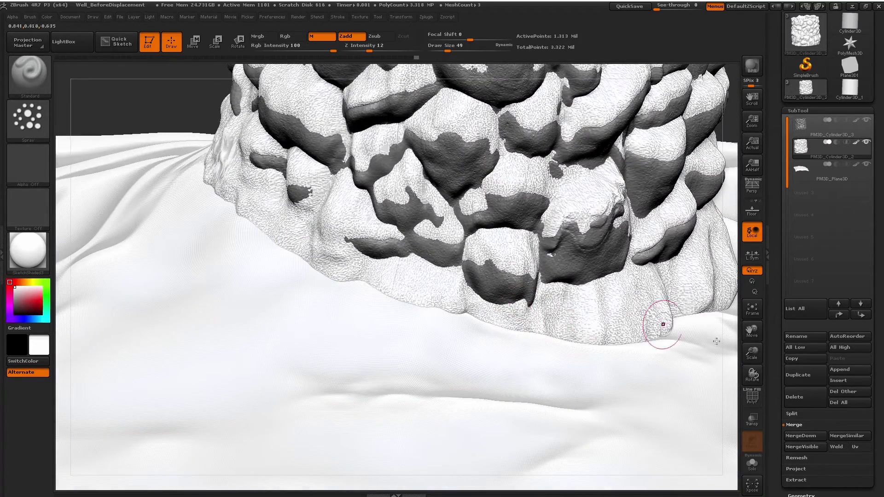
left_click(753, 421)
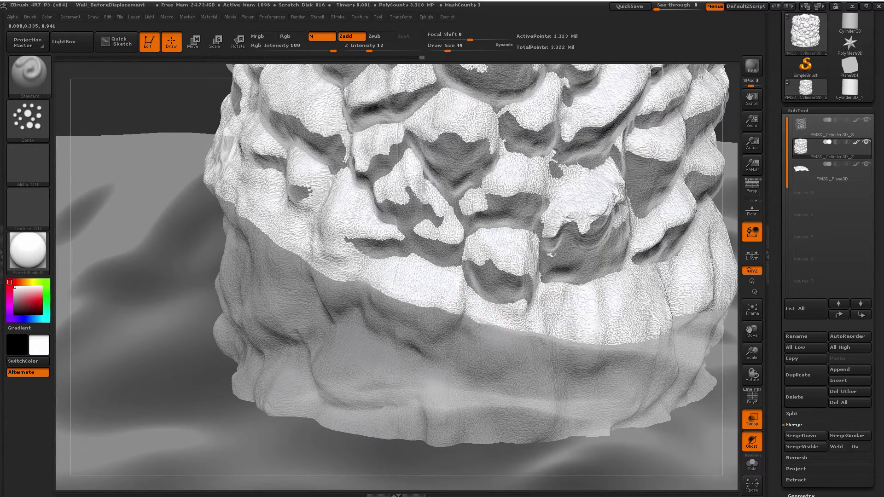
right_click_drag(522, 323, 475, 314)
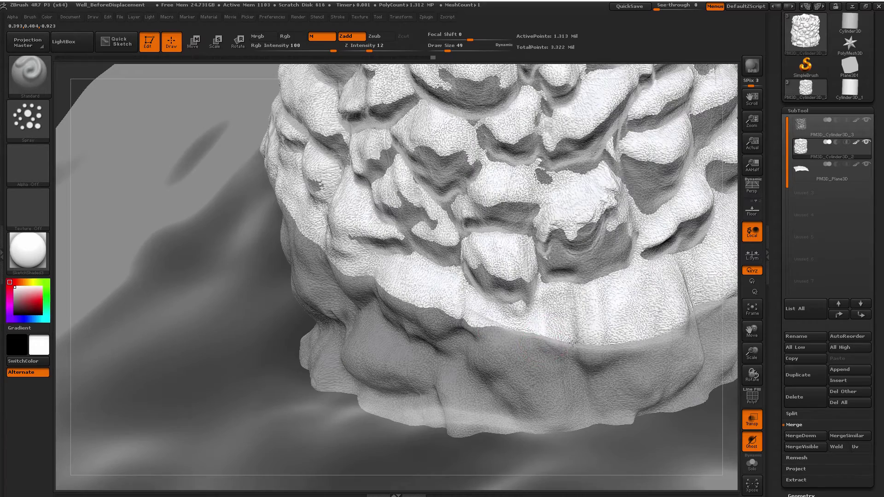
mouse_move(552, 335)
right_mouse_down()
mouse_move(619, 330)
mouse_move(566, 335)
mouse_move(556, 295)
right_mouse_up()
right_click_drag(525, 320, 506, 230)
left_click(752, 420)
key("f")
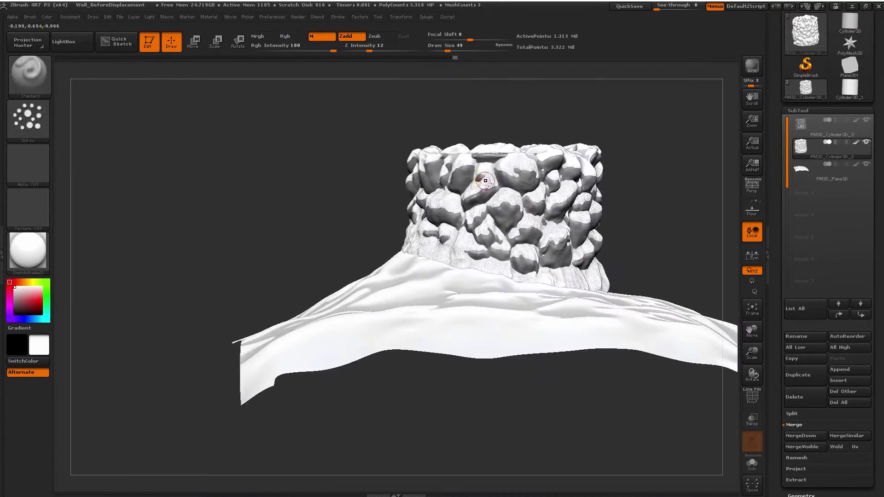
Assign the speckled Alpha 23 to the snow brush for painting the front stones of the well
mouse_move(485, 181)
right_mouse_down()
mouse_move(566, 201)
mouse_move(630, 204)
mouse_move(638, 245)
mouse_move(629, 246)
mouse_move(622, 274)
right_mouse_up()
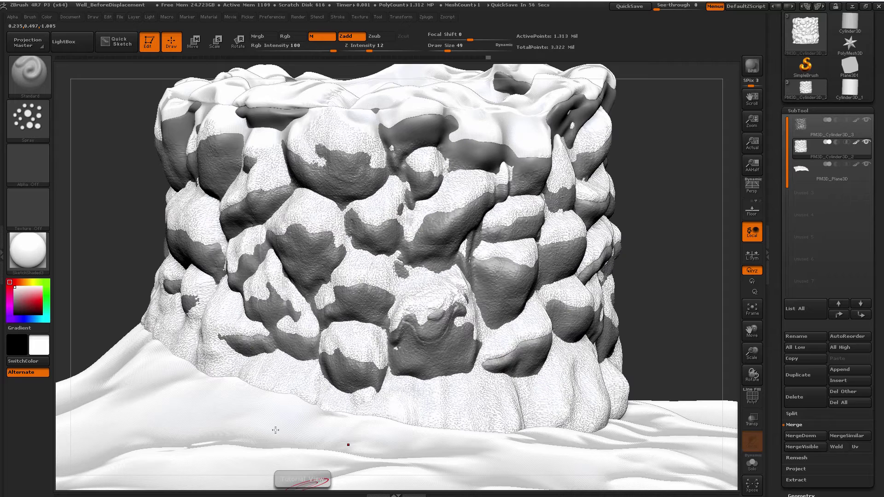
left_click(30, 167)
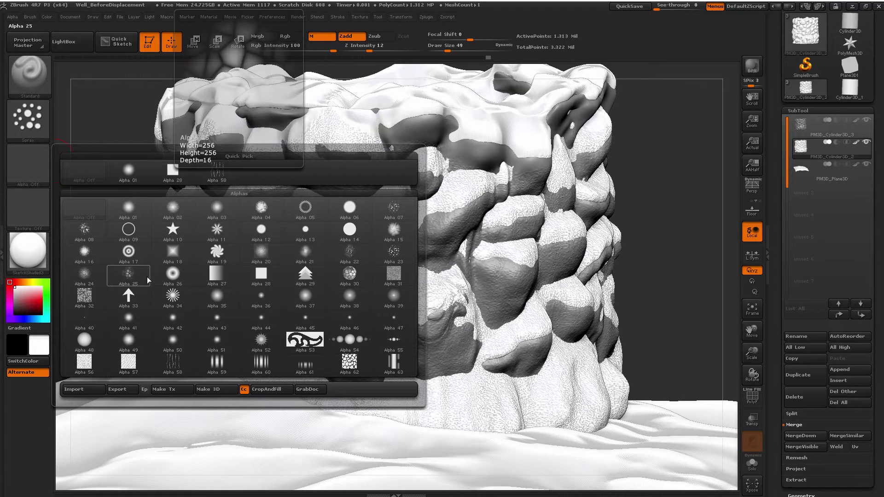
left_click(395, 254)
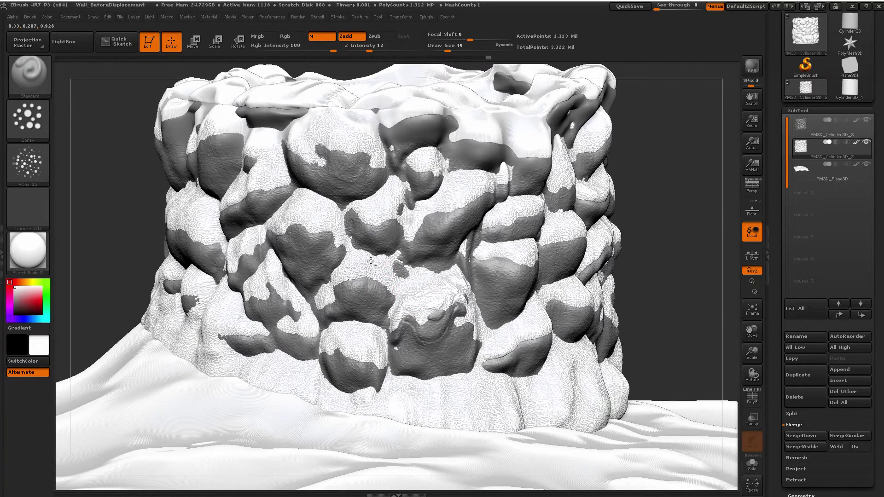
Set the brush draw size to 31 and paint speckled snow onto the small stone at the front middle of the well
mouse_move(371, 261)
right_mouse_down("ctrl")
mouse_move(403, 289)
mouse_move(375, 296)
mouse_move(355, 276)
right_mouse_up("ctrl")
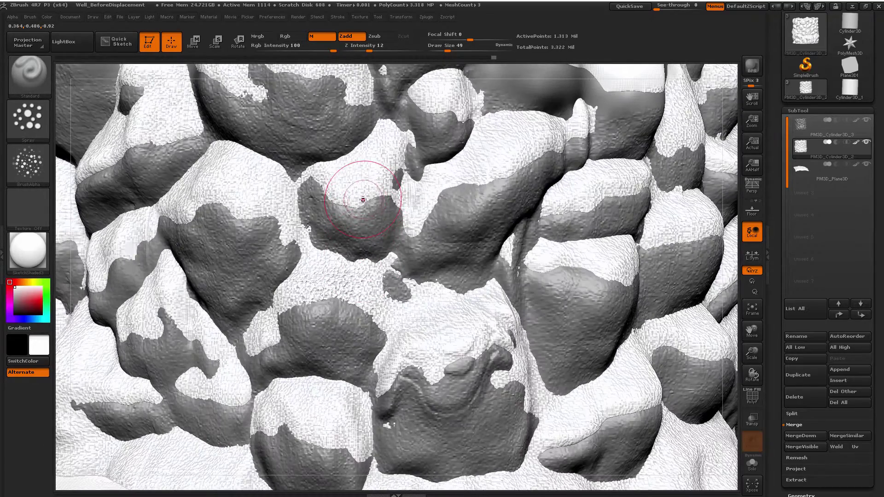
type("s16")
key("Return")
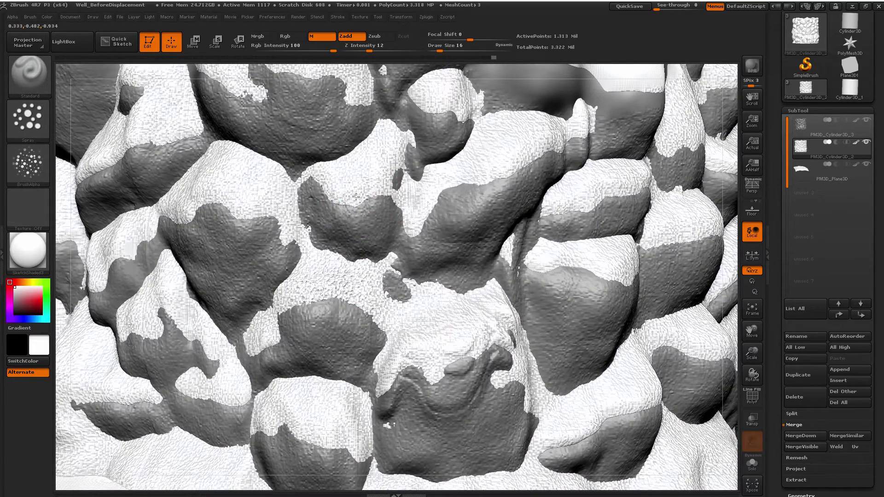
type("s31")
key("Return")
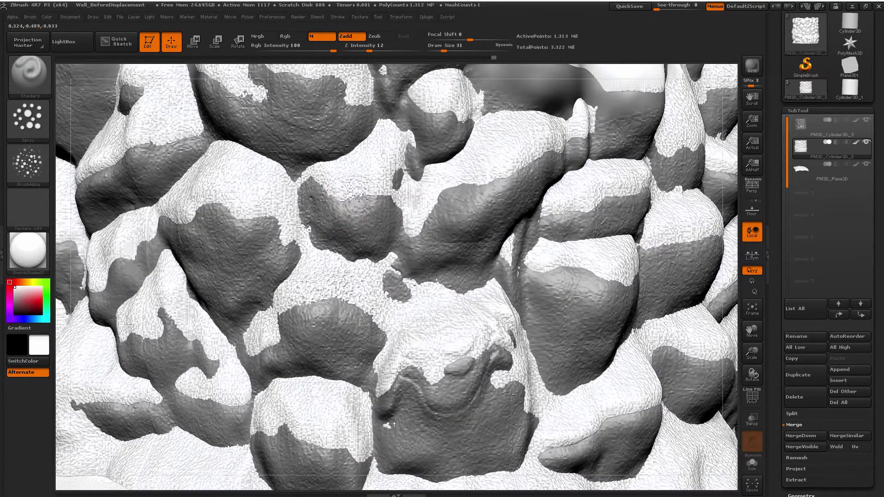
left_click_drag(351, 174, 397, 188)
mouse_move(384, 186)
right_mouse_down()
mouse_move(391, 198)
mouse_move(395, 187)
mouse_move(443, 198)
right_mouse_up()
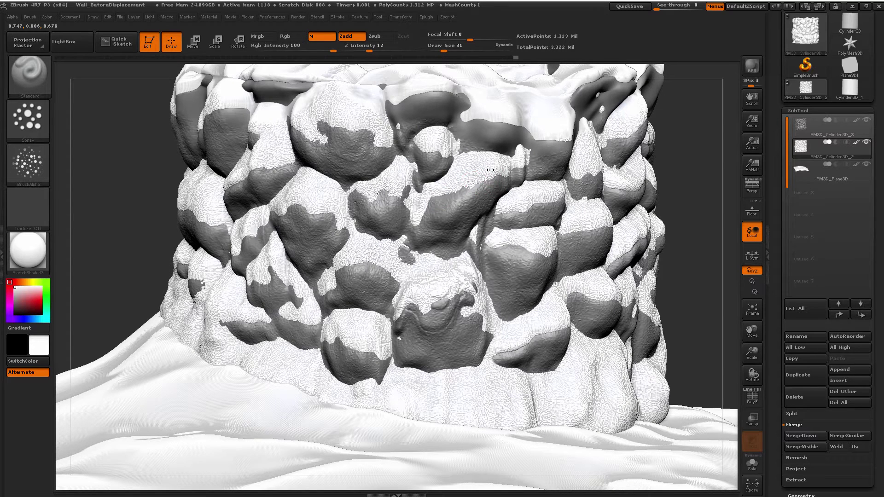
Assign the speckled Alpha 08 to the snow brush and enlarge its draw size
left_click(37, 169)
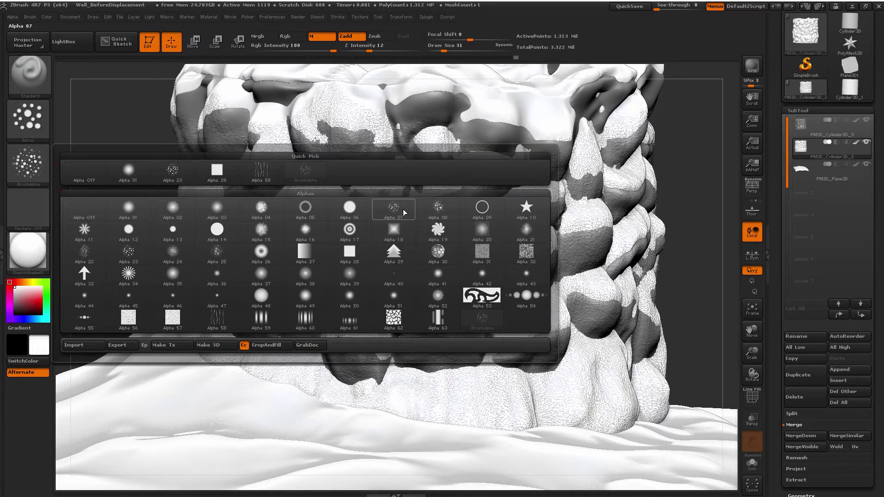
left_click(437, 208)
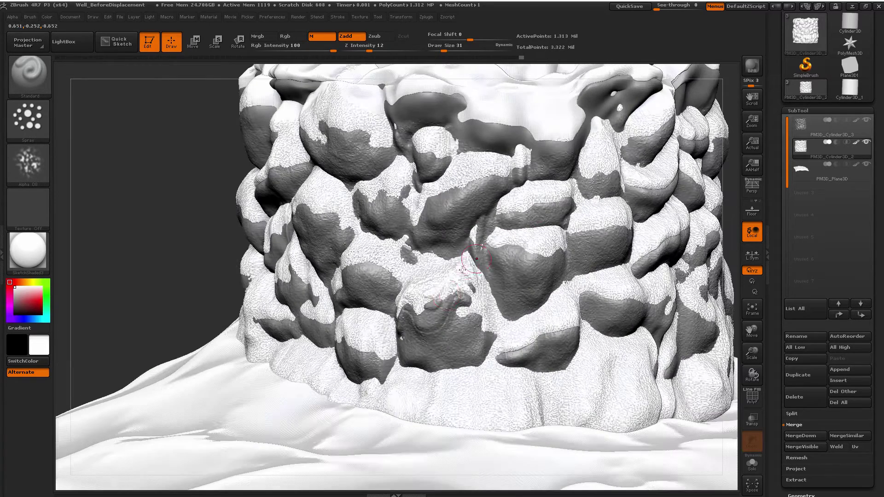
key("s")
mouse_move(429, 295)
left_mouse_down()
mouse_move(447, 294)
mouse_move(433, 292)
mouse_move(433, 279)
mouse_move(444, 281)
left_mouse_up()
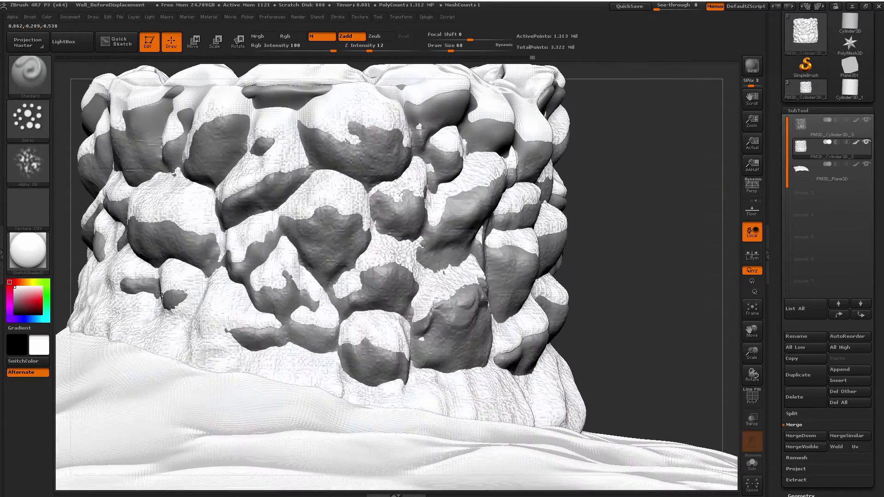
Work the coarser speckled texture into the snow on the front stones and around the well's right side
key("ctrl")
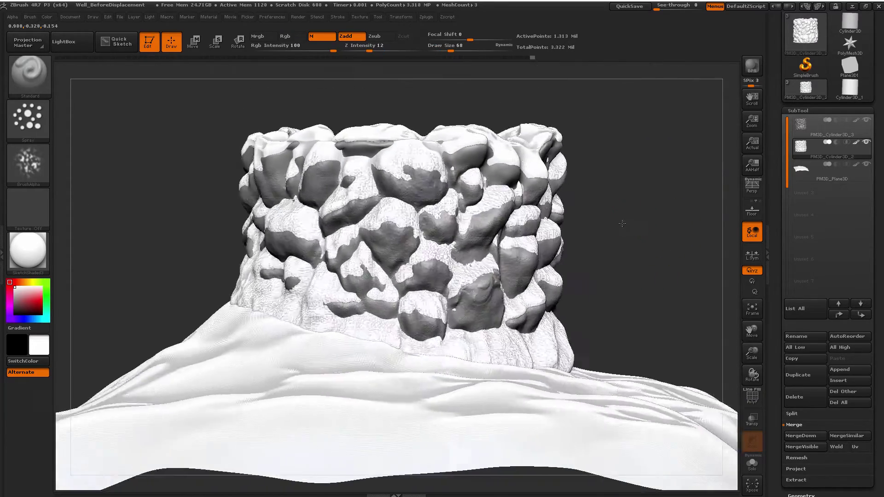
mouse_move(599, 240)
left_mouse_down()
mouse_move(619, 224)
mouse_move(613, 198)
mouse_move(643, 233)
mouse_move(576, 234)
left_mouse_up()
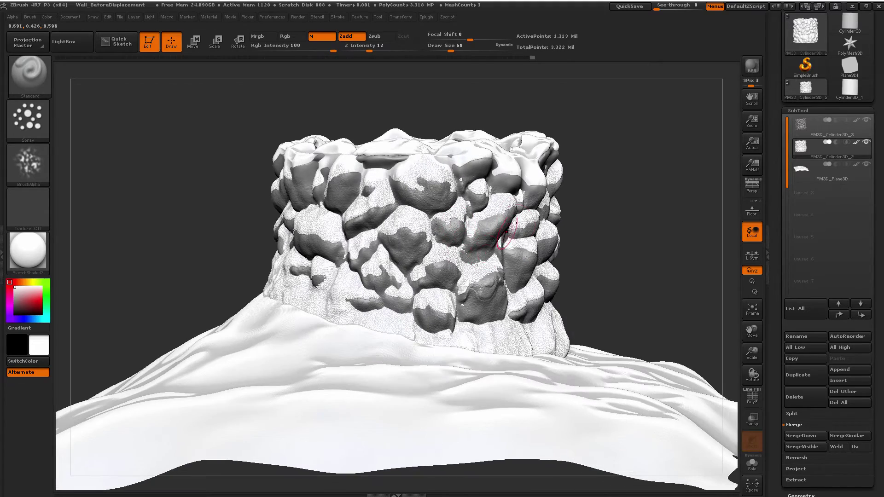
left_click_drag(508, 232, 509, 241)
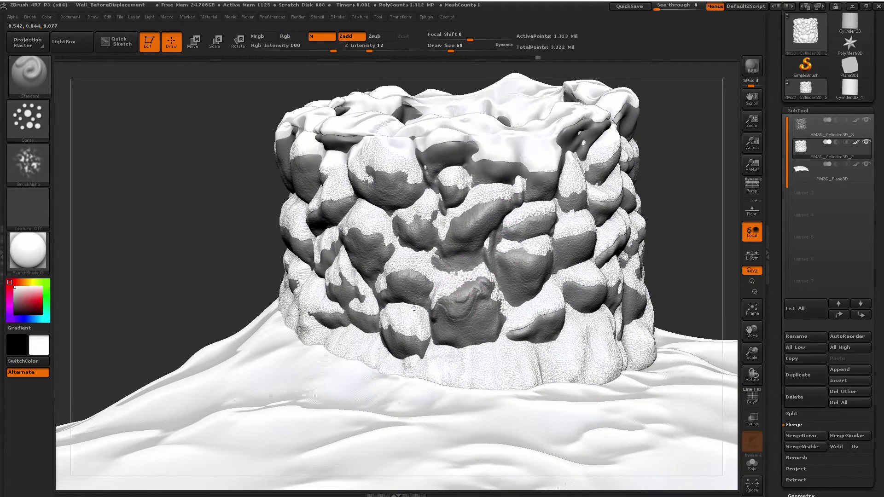
mouse_move(517, 353)
left_mouse_down("ctrl")
mouse_move(598, 323)
mouse_move(596, 234)
mouse_move(562, 230)
mouse_move(598, 180)
mouse_move(593, 277)
mouse_move(551, 298)
mouse_move(564, 318)
mouse_move(631, 350)
mouse_move(623, 352)
mouse_move(644, 281)
mouse_move(586, 221)
mouse_move(598, 166)
mouse_move(558, 178)
mouse_move(495, 235)
left_mouse_up("ctrl")
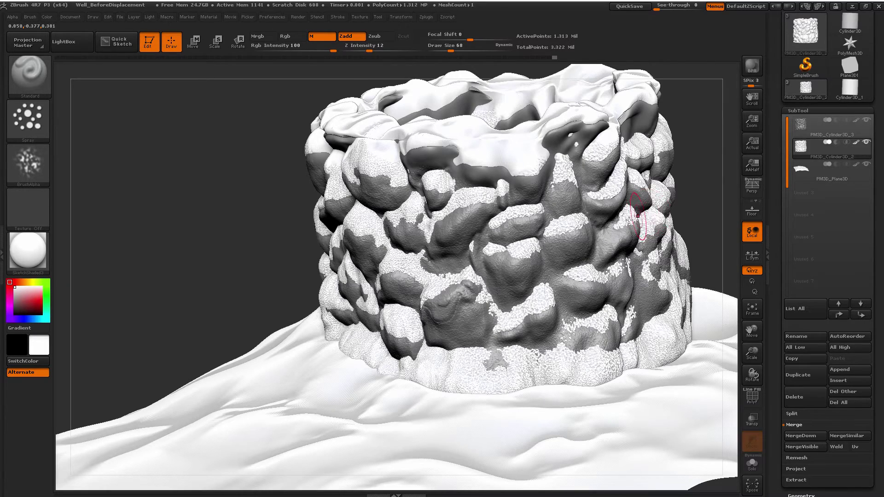
right_click_drag(637, 217, 548, 259)
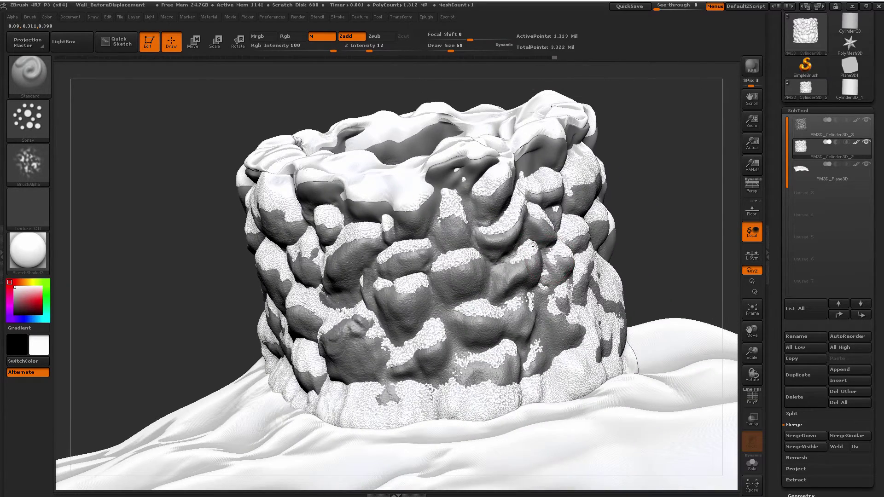
Select the stone subtool PM3D_Cylinder3D_3, sculpt the low front stone and turn off the brush's material painting
left_click(486, 394, "alt")
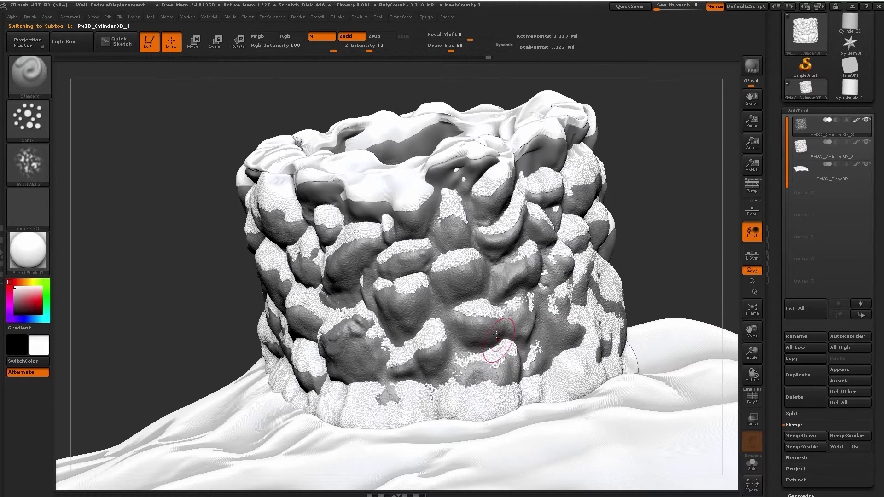
key("ctrl")
left_click_drag(489, 365, 496, 364, "ctrl")
mouse_move(516, 314)
right_mouse_down("alt")
mouse_move(456, 234)
mouse_move(443, 248)
right_mouse_up("alt")
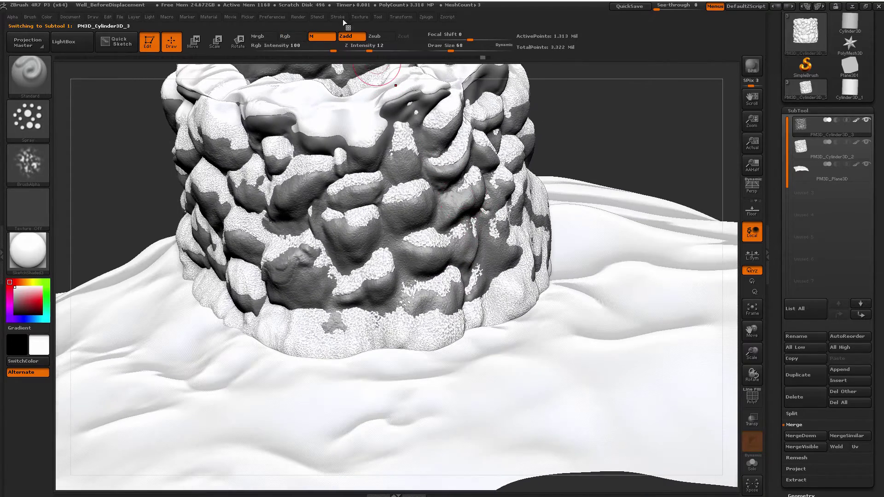
left_click(322, 37)
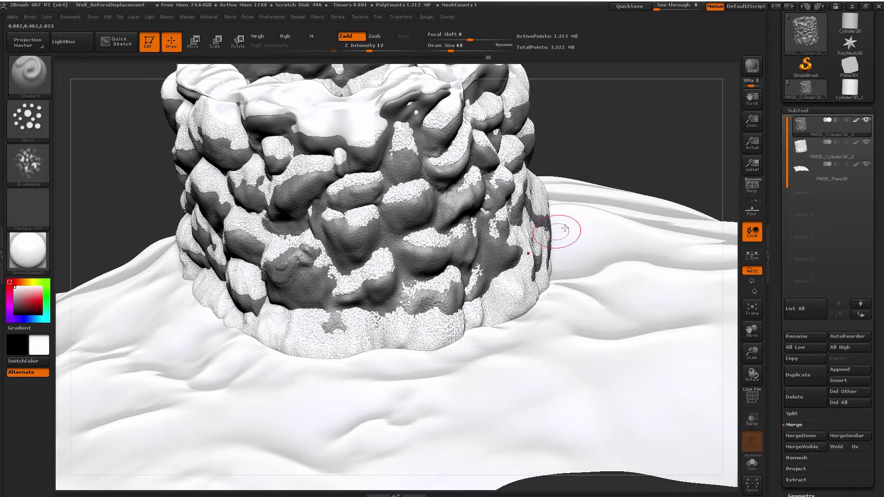
Switch to the snow subtool PM3D_Cylinder3D_2 and sculpt the snow edge at the well's base beside the protruding front stone
left_click(617, 236, "alt")
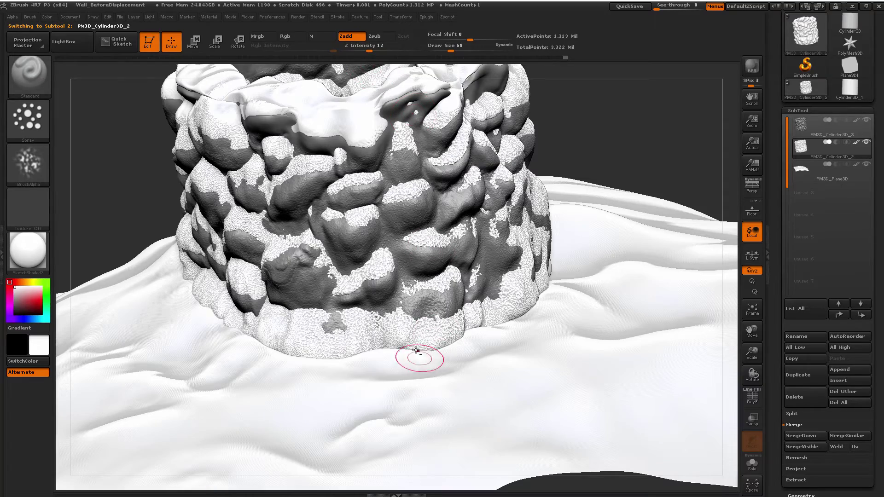
left_click_drag(354, 322, 342, 324)
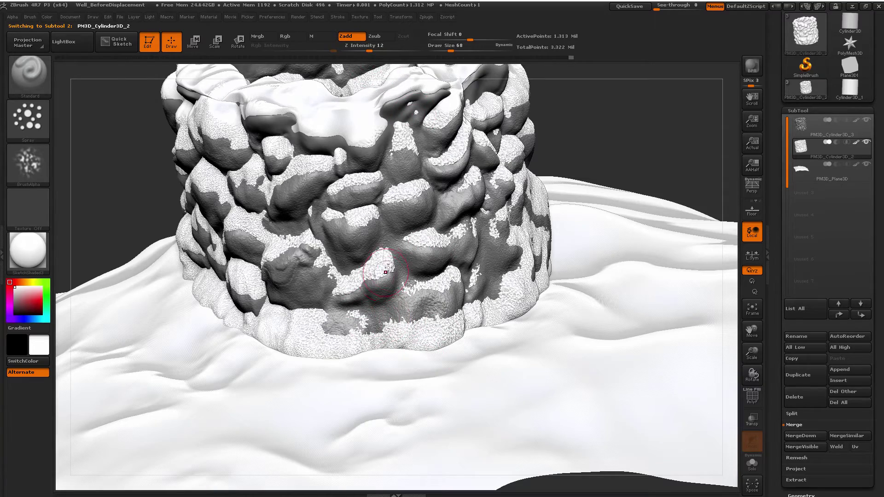
mouse_move(390, 269)
right_mouse_down()
mouse_move(382, 267)
mouse_move(388, 270)
right_mouse_up()
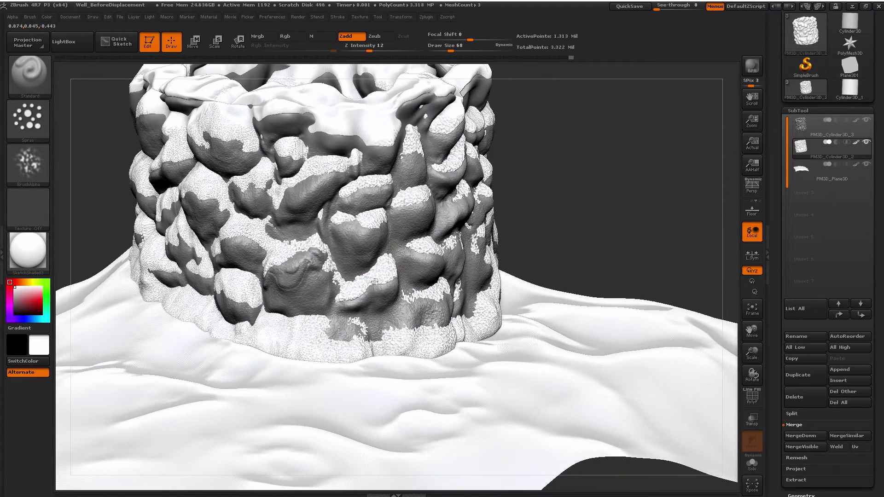
right_click_drag(335, 305, 347, 312)
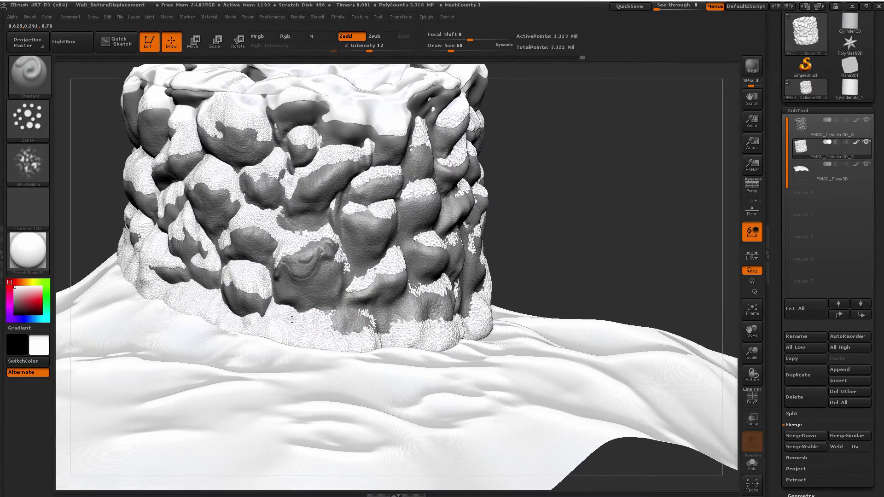
right_click_drag(359, 278, 382, 269)
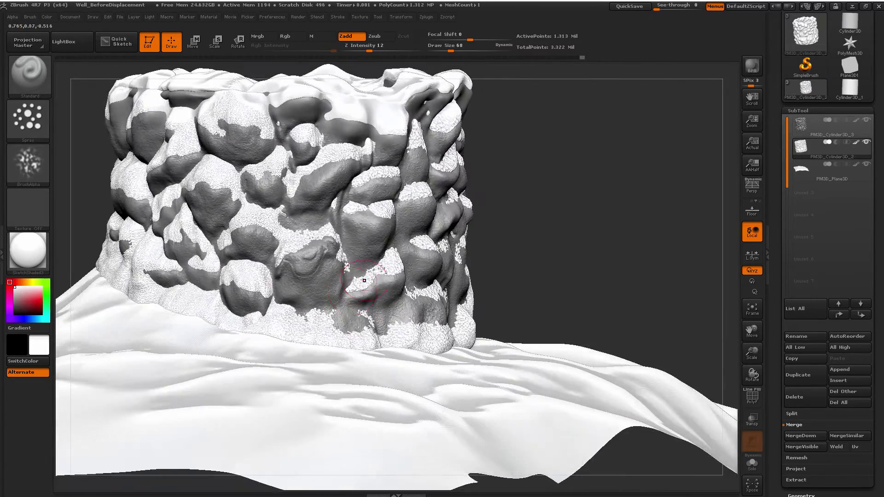
Roughen the smooth snow hanging below the front rim and on the stones next to it with the speckled brush
right_click_drag(405, 138, 394, 264, "alt")
right_click_drag(408, 230, 365, 263, "ctrl")
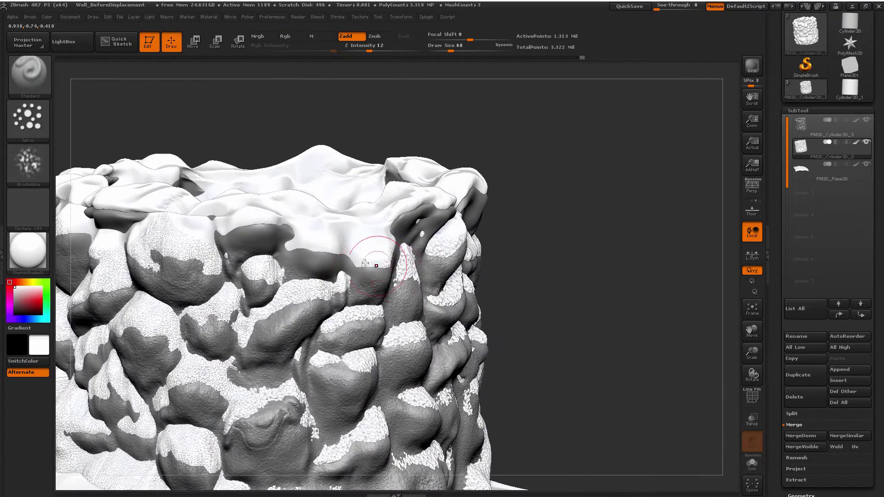
left_click_drag(365, 264, 355, 262)
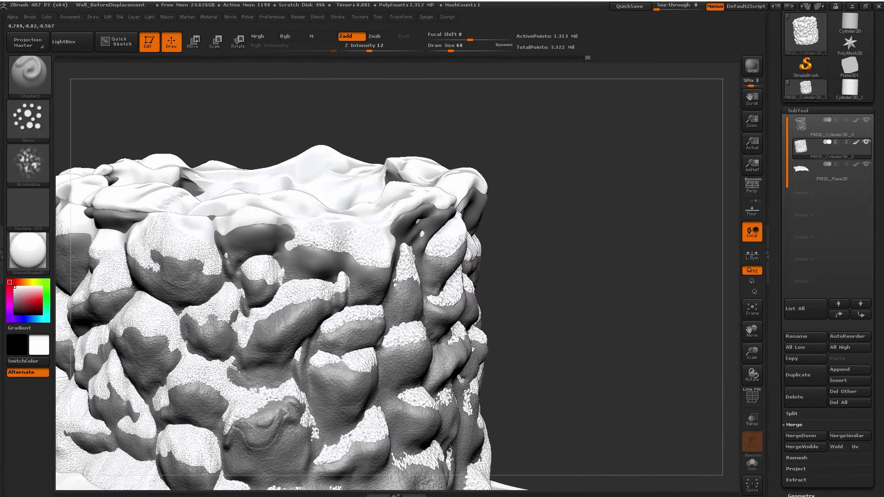
right_click_drag(364, 249, 414, 269)
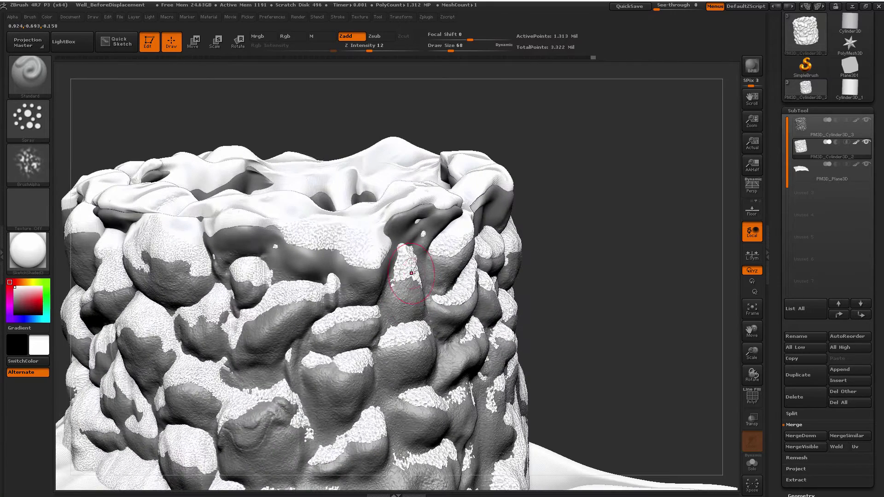
left_click_drag(447, 272, 449, 268)
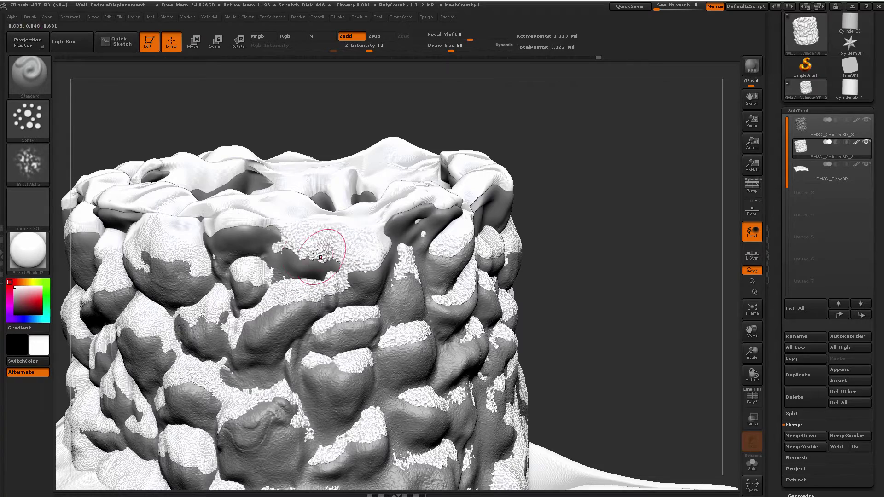
Build up speckled snow along the front rim and over the large upper stone beside it
mouse_move(321, 256)
left_mouse_down()
mouse_move(258, 244)
mouse_move(236, 216)
mouse_move(231, 239)
mouse_move(244, 243)
left_mouse_up()
right_click_drag(272, 231, 423, 244, "alt")
right_click_drag(368, 221, 392, 230)
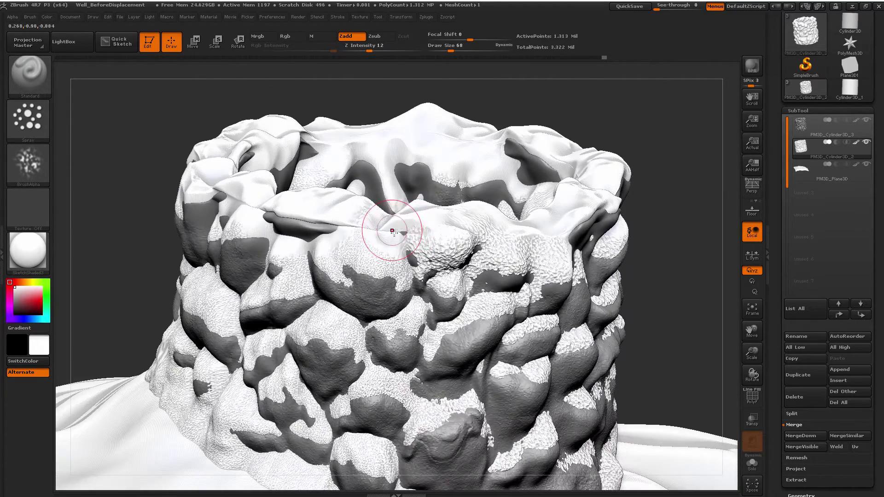
mouse_move(399, 240)
left_mouse_down()
mouse_move(410, 235)
mouse_move(391, 234)
mouse_move(406, 254)
left_mouse_up()
mouse_move(436, 284)
right_mouse_down("alt")
mouse_move(461, 303)
mouse_move(381, 267)
right_mouse_up("alt")
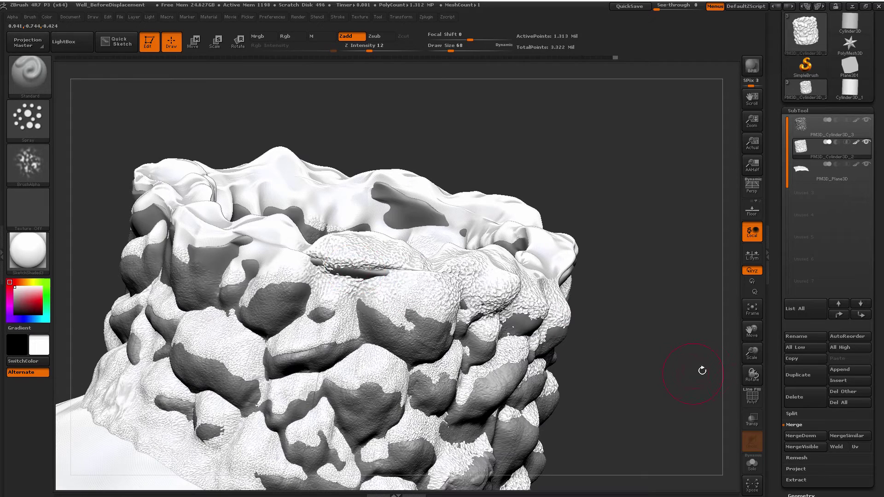
Turn transparency on, smooth and blend the snow seam along the front rim, and reduce the draw size to 33
left_click(752, 419)
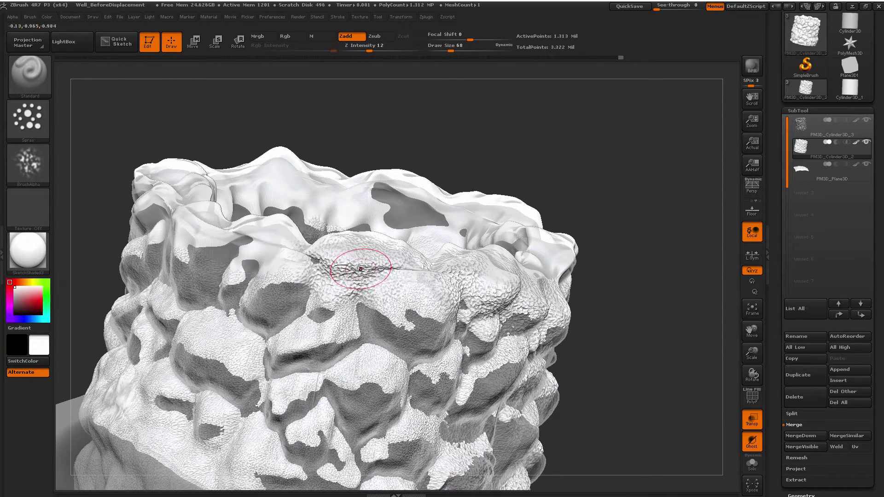
key("shift")
right_click_drag(368, 274, 316, 268)
key("shift")
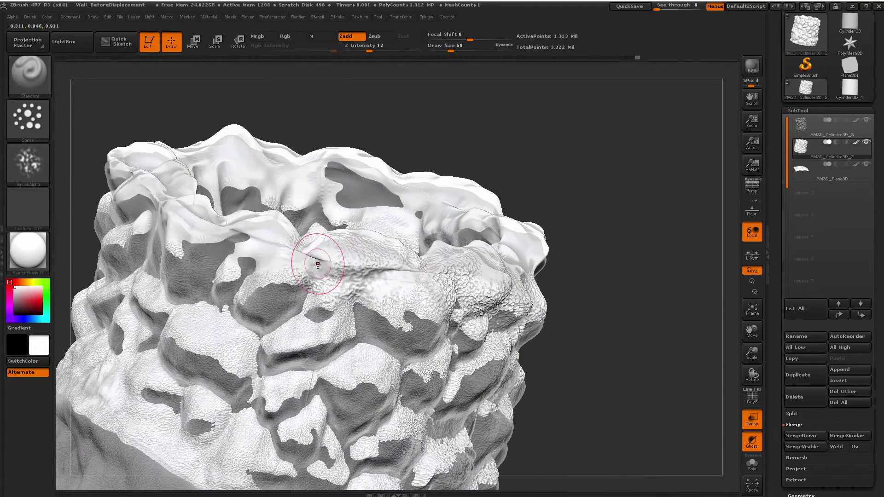
right_click_drag(318, 264, 265, 220)
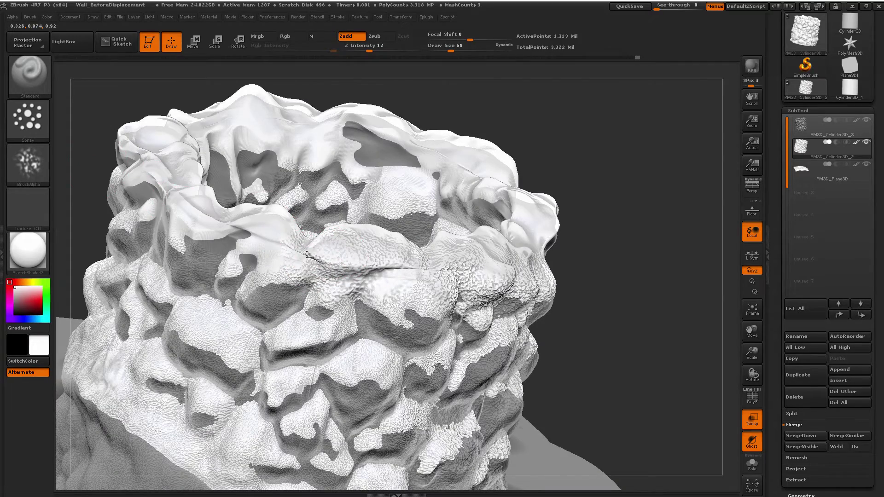
key("shift")
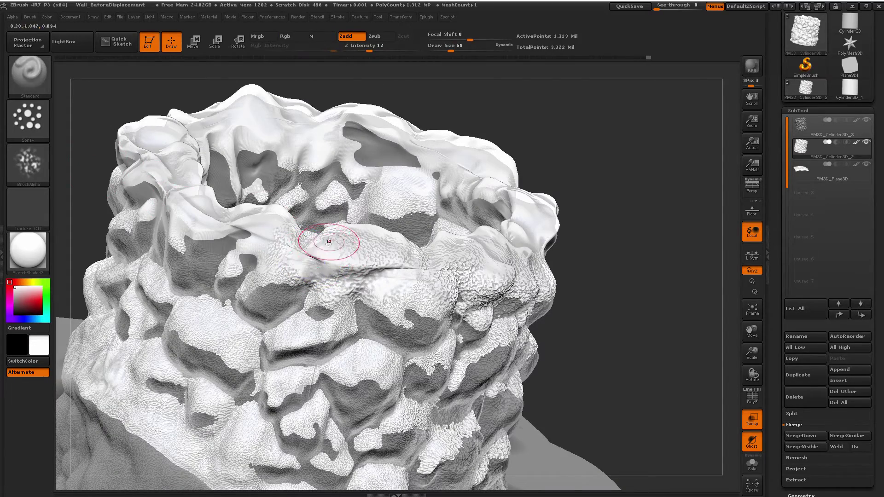
mouse_move(325, 240)
right_mouse_down()
mouse_move(300, 258)
mouse_move(312, 281)
mouse_move(316, 201)
right_mouse_up()
key("s")
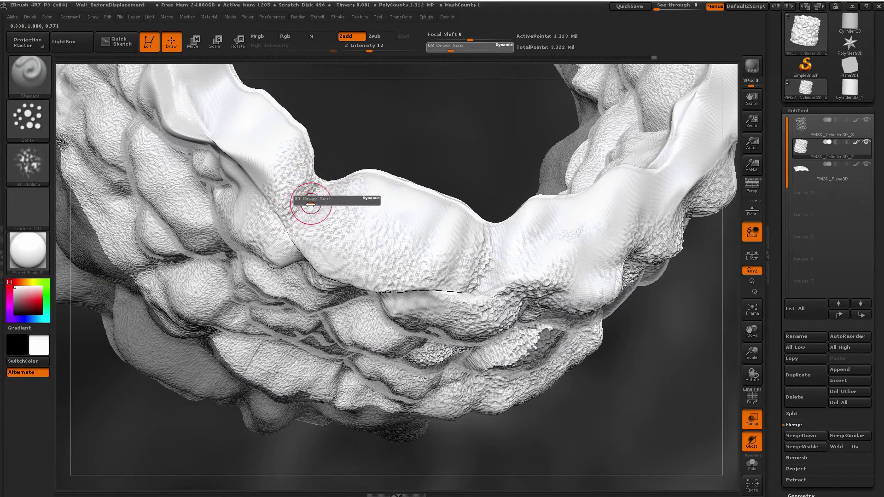
left_click_drag(310, 204, 312, 203)
mouse_move(314, 197)
right_mouse_down()
mouse_move(323, 217)
mouse_move(313, 191)
right_mouse_up()
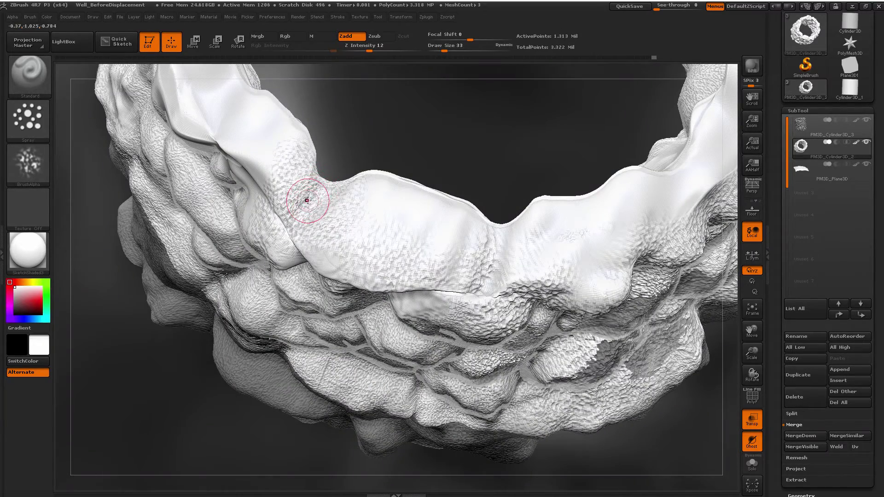
Choose the ClayBuildup brush for the rim snow and turn transparency off
key("b")
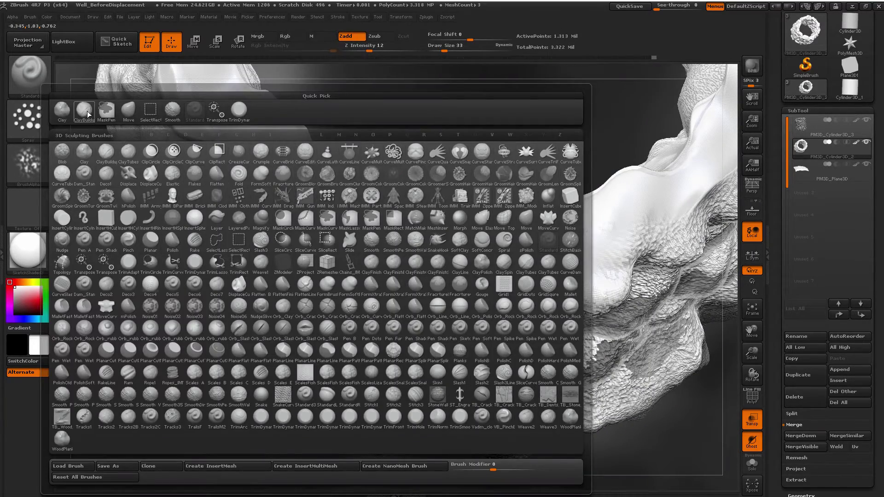
key("c")
key("b")
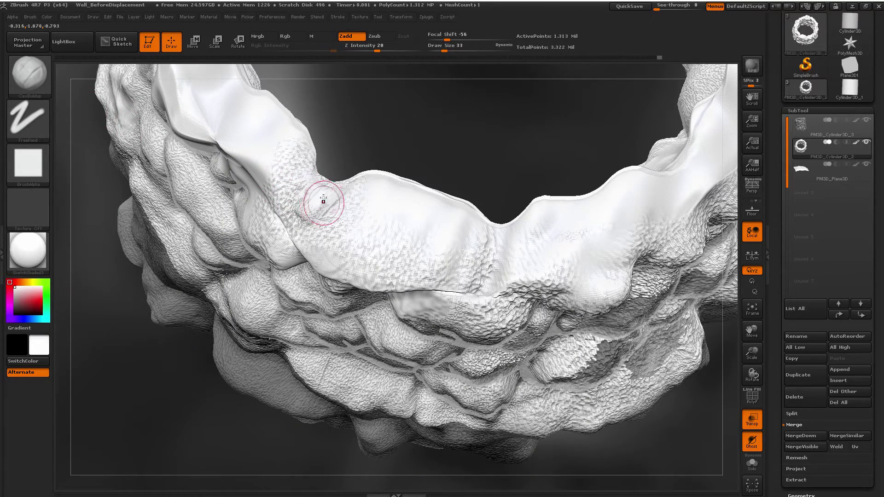
right_click_drag(323, 198, 615, 327)
left_click(746, 427)
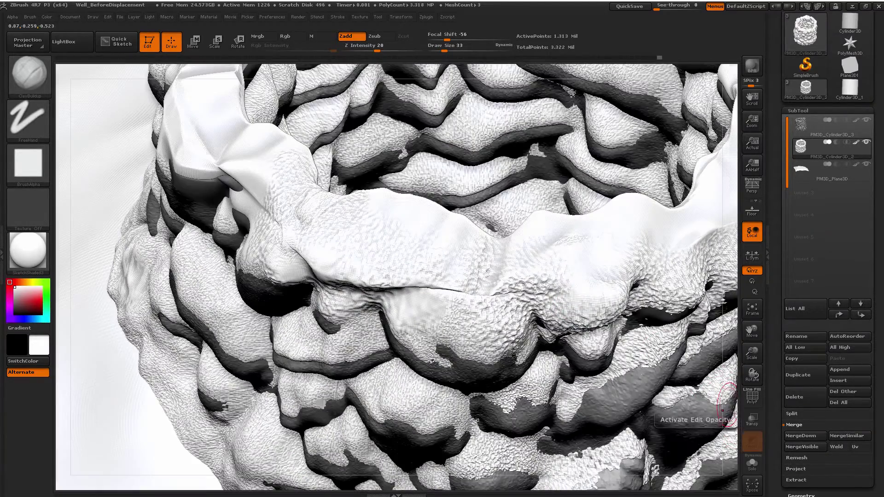
Build up and smooth ClayBuildup snow over the seam and dip in the middle of the front rim
right_click_drag(509, 253, 478, 294)
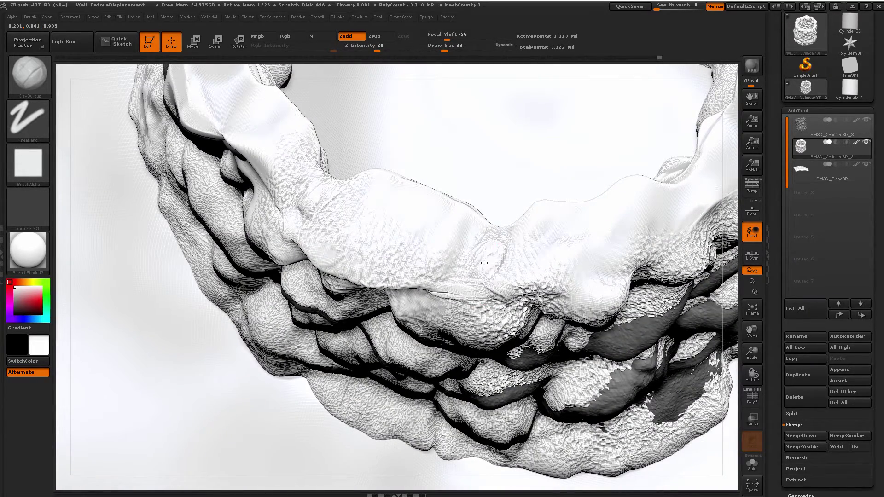
mouse_move(504, 254)
right_mouse_down()
mouse_move(529, 209)
mouse_move(497, 241)
right_mouse_up()
key("shift")
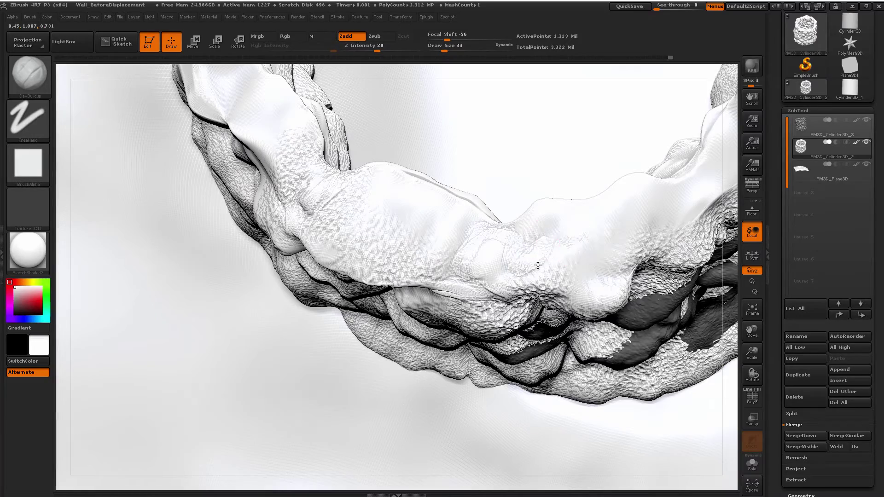
mouse_move(541, 247)
right_mouse_down()
mouse_move(421, 292)
mouse_move(425, 221)
mouse_move(258, 312)
mouse_move(490, 300)
mouse_move(354, 291)
mouse_move(340, 306)
mouse_move(394, 279)
right_mouse_up()
mouse_move(394, 279)
left_mouse_down()
mouse_move(365, 286)
mouse_move(399, 313)
mouse_move(394, 321)
left_mouse_up()
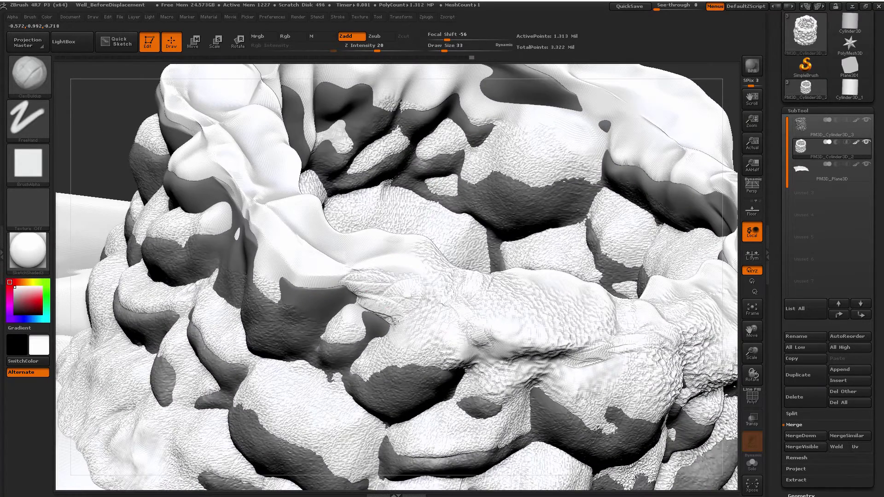
Set the draw size to 54 and build up rough snow on the smooth rim section at the front left
right_click_drag(395, 292, 383, 272)
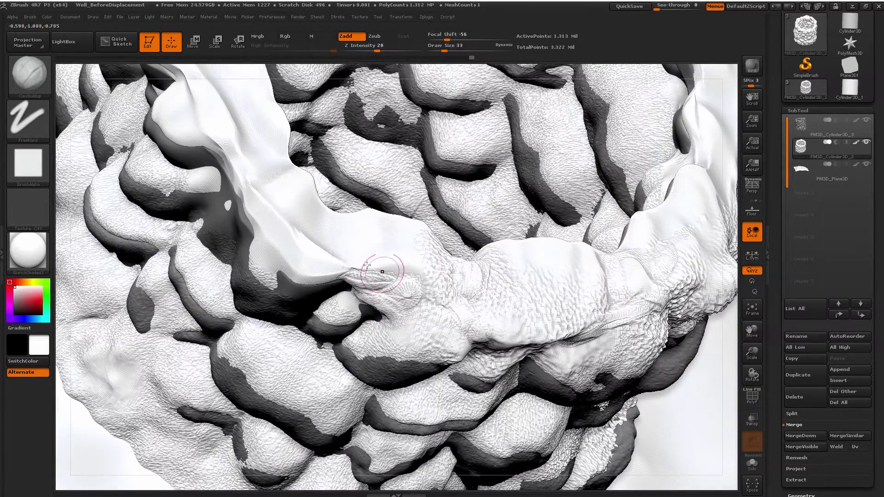
key("s")
left_click(333, 239)
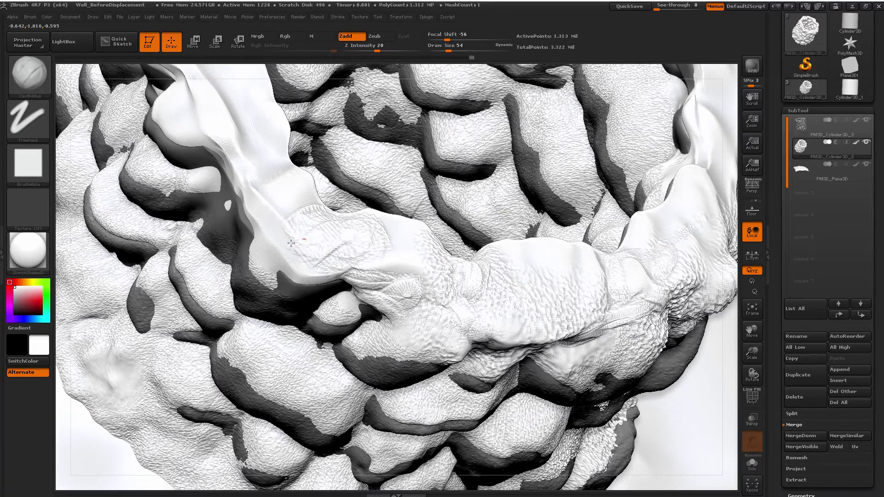
mouse_move(343, 234)
right_mouse_down()
mouse_move(349, 277)
mouse_move(353, 263)
right_mouse_up()
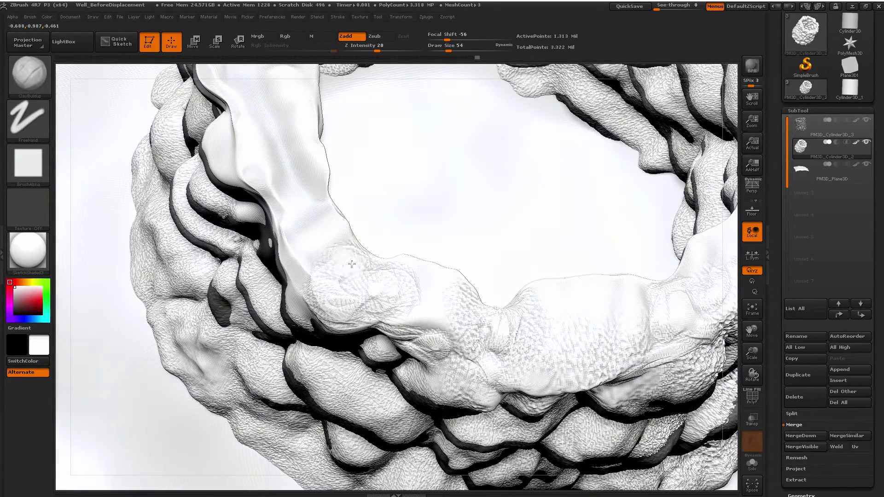
left_click_drag(316, 260, 325, 244)
left_click_drag(302, 201, 307, 208)
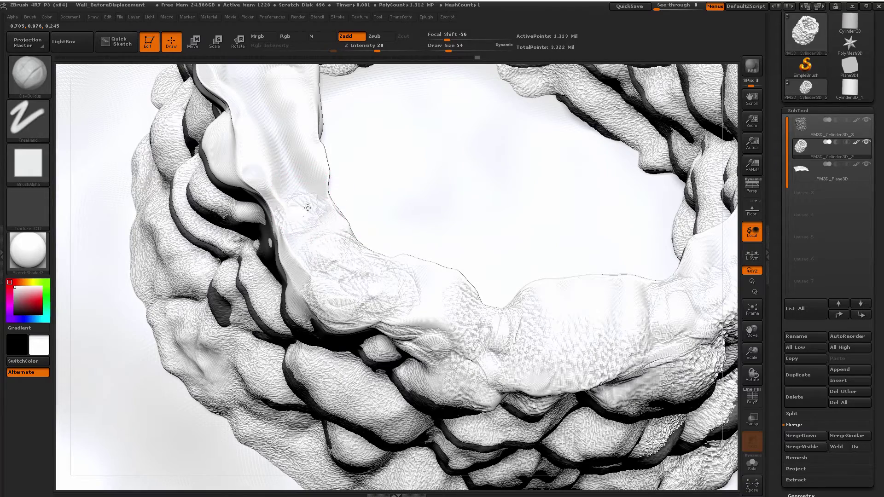
Extend the rough snow strokes along the left side of the rim, covering its top and outer edge
right_click_drag(311, 200, 259, 211)
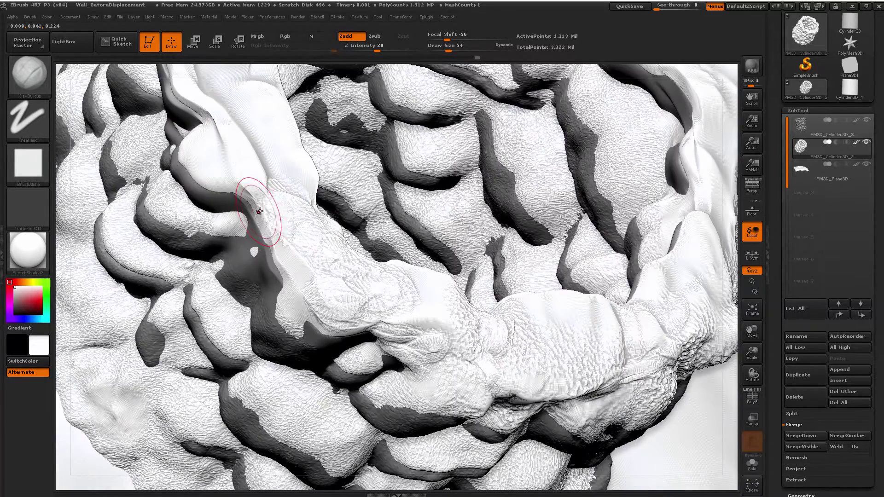
left_click_drag(249, 211, 250, 196)
right_click_drag(380, 267, 428, 387, "alt")
left_click_drag(353, 279, 352, 259)
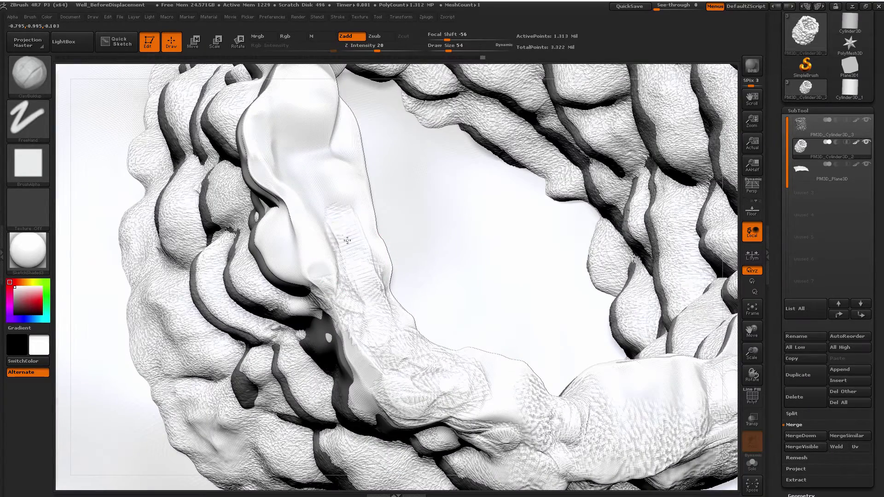
mouse_move(347, 262)
right_mouse_down()
mouse_move(307, 184)
mouse_move(230, 184)
mouse_move(294, 156)
mouse_move(278, 199)
right_mouse_up()
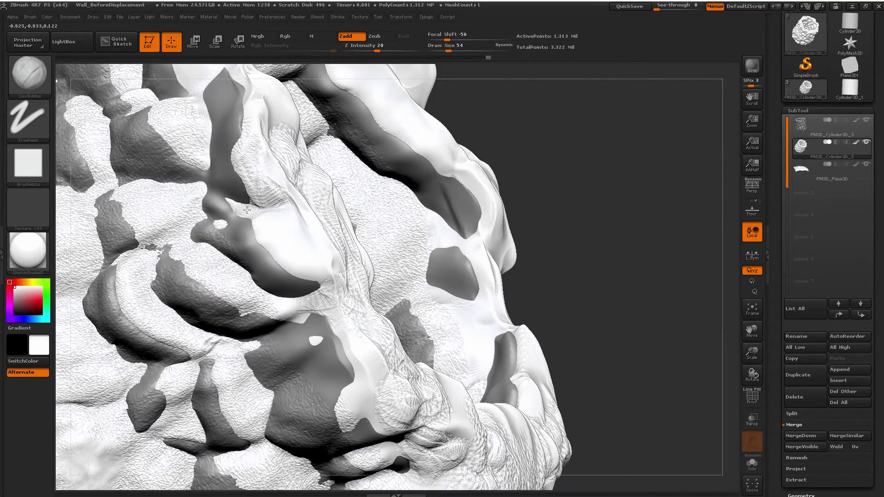
right_click_drag(299, 233, 285, 175)
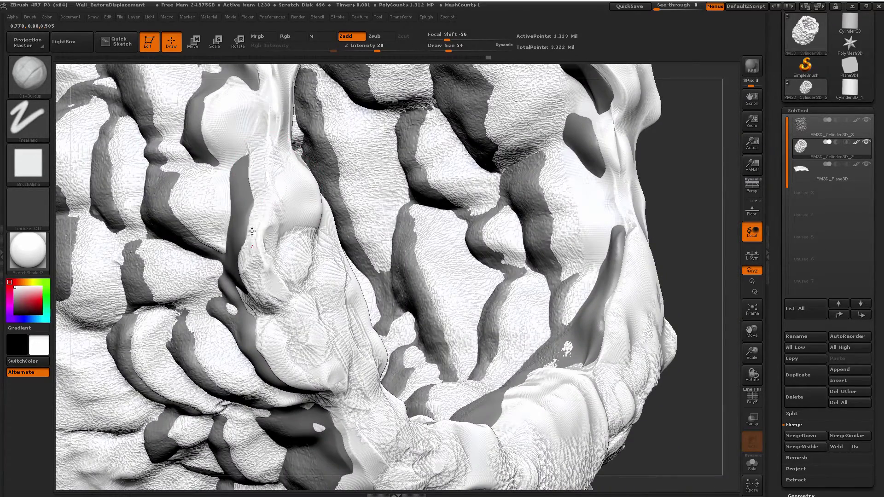
mouse_move(301, 226)
right_mouse_down()
mouse_move(278, 170)
mouse_move(330, 223)
right_mouse_up()
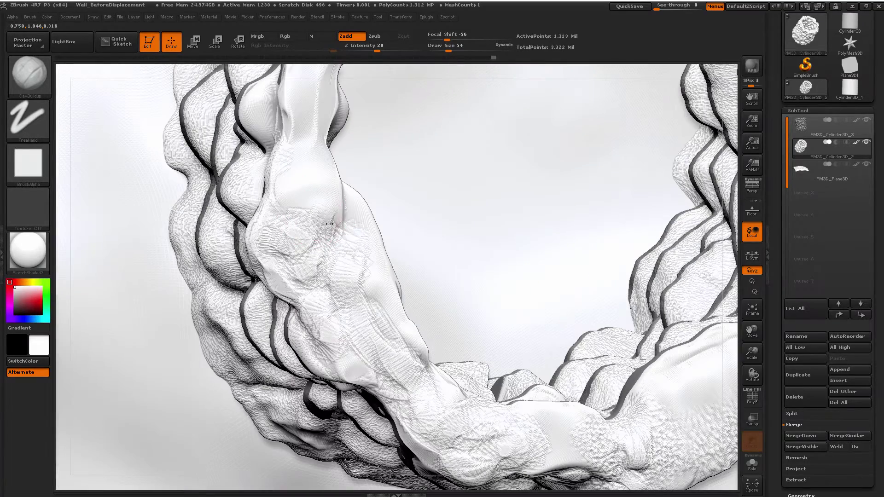
Continue the snow buildup from the rim's left side around its back-left curve, overlapping strokes across the full width
mouse_move(345, 161)
right_mouse_down()
mouse_move(343, 305)
mouse_move(491, 238)
mouse_move(539, 264)
right_mouse_up()
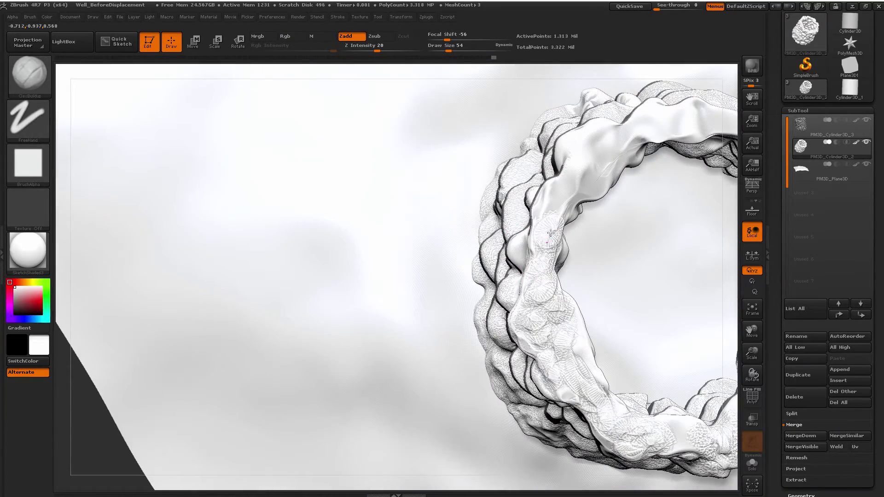
mouse_move(560, 230)
right_mouse_down()
mouse_move(473, 247)
mouse_move(474, 238)
right_mouse_up()
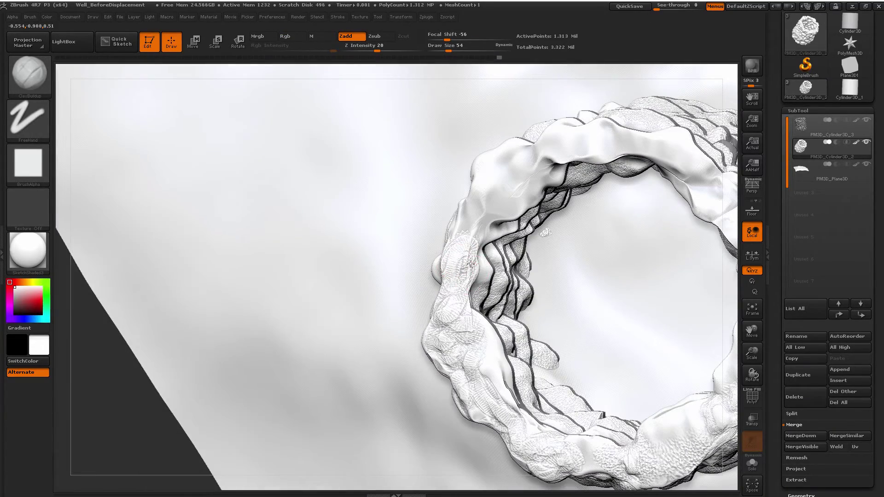
mouse_move(476, 225)
left_mouse_down()
mouse_move(472, 216)
mouse_move(483, 220)
left_mouse_up()
mouse_move(510, 220)
right_mouse_down()
mouse_move(548, 248)
mouse_move(477, 252)
right_mouse_up()
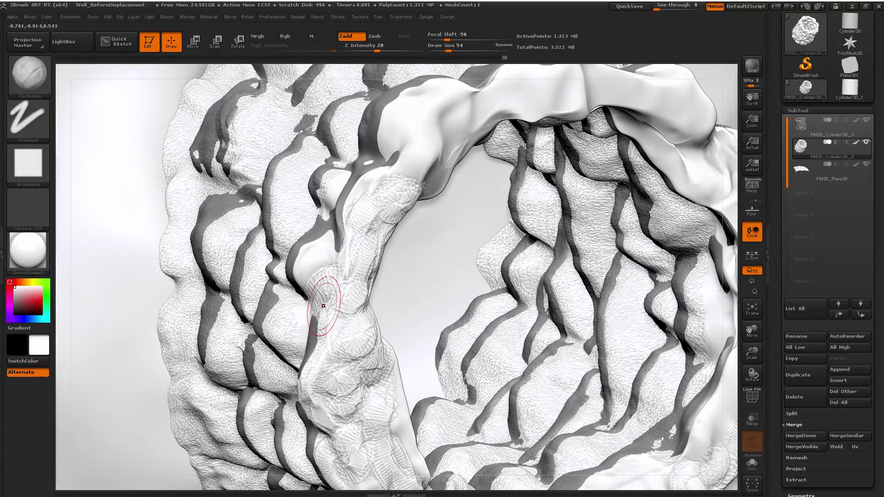
mouse_move(372, 230)
right_mouse_down()
mouse_move(417, 233)
mouse_move(385, 240)
right_mouse_up()
mouse_move(422, 193)
right_mouse_down()
mouse_move(448, 134)
mouse_move(451, 95)
mouse_move(375, 218)
right_mouse_up()
mouse_move(375, 217)
left_mouse_down()
mouse_move(401, 207)
mouse_move(377, 240)
mouse_move(339, 253)
left_mouse_up()
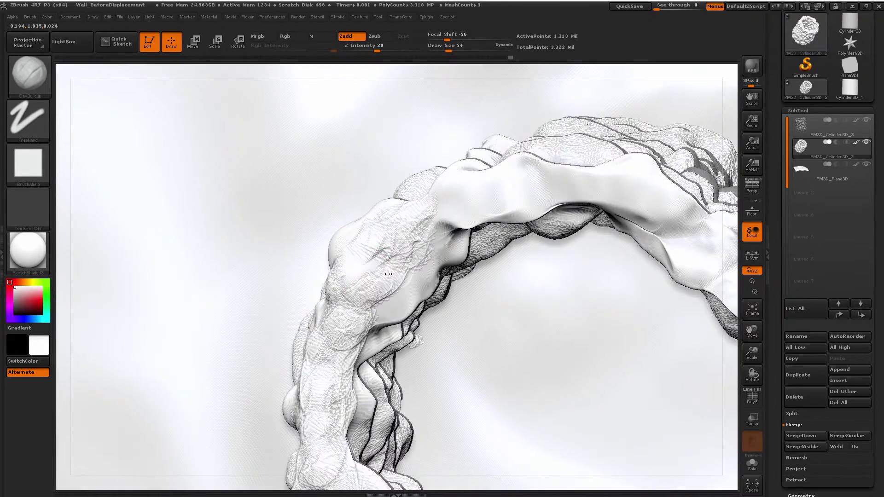
Layer snow strokes along the back of the rim and its outer edge above the stones
mouse_move(442, 228)
left_mouse_down()
mouse_move(465, 204)
mouse_move(544, 182)
left_mouse_up()
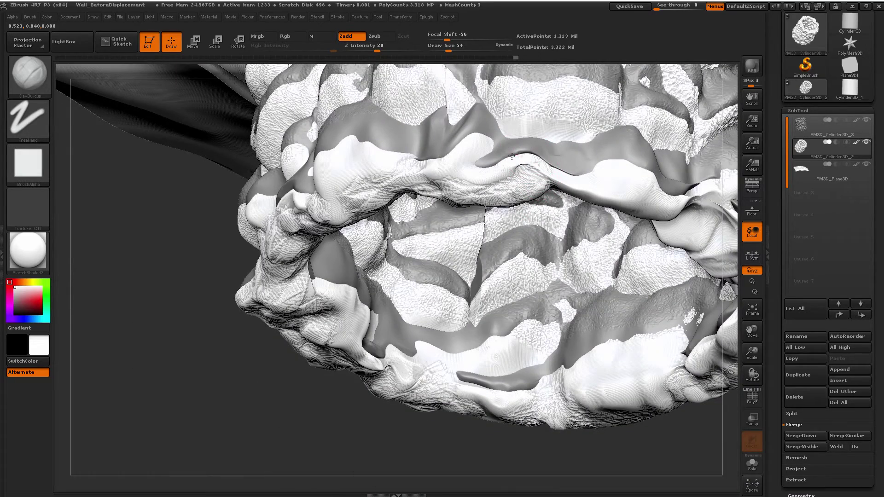
left_click_drag(518, 149, 556, 169)
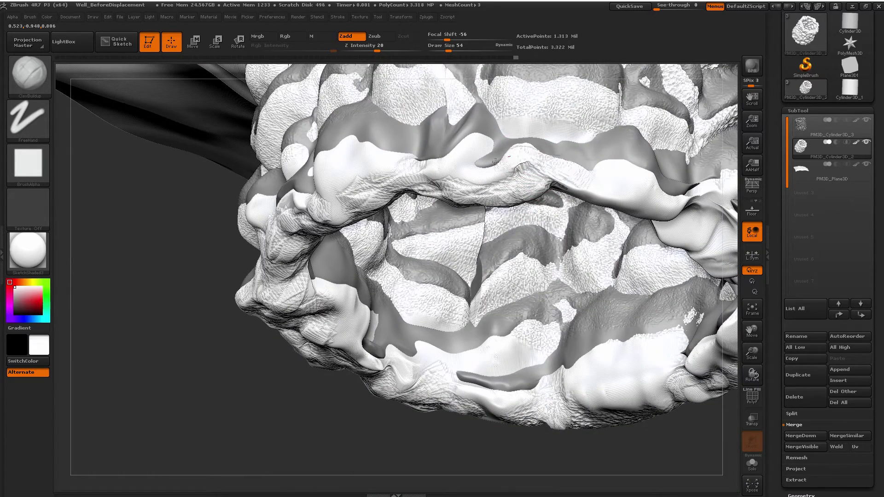
left_click_drag(486, 159, 445, 160)
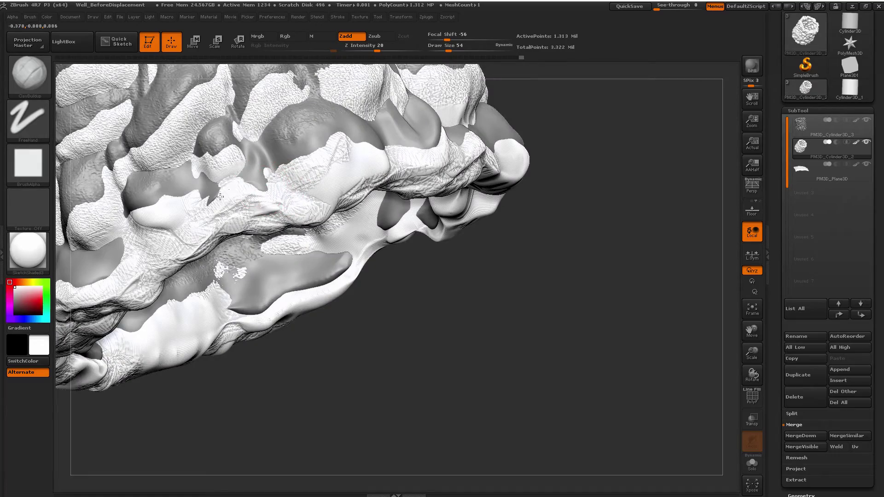
left_click_drag(220, 196, 215, 202)
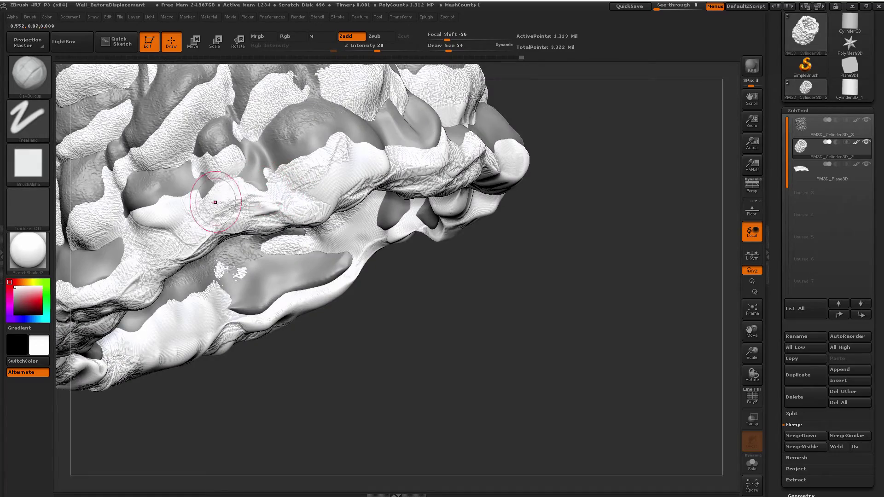
mouse_move(281, 208)
right_mouse_down("alt")
mouse_move(445, 204)
mouse_move(410, 208)
right_mouse_up("alt")
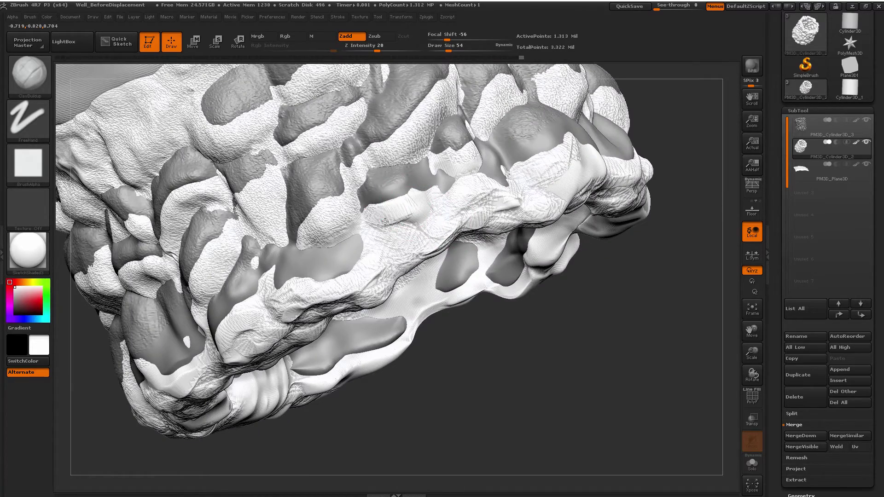
left_click_drag(385, 221, 360, 256)
Build up snow along the outer edge of the back-right rim, covering the exposed dark stone patch beneath it
mouse_move(529, 225)
right_mouse_down("alt")
mouse_move(426, 246)
mouse_move(343, 221)
mouse_move(339, 149)
mouse_move(341, 214)
mouse_move(345, 201)
right_mouse_up("alt")
key("shift")
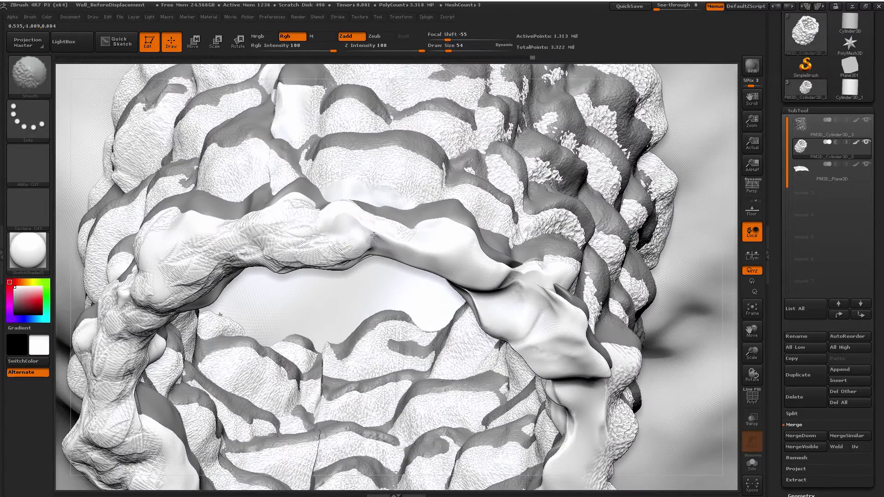
mouse_move(373, 235)
right_mouse_down()
mouse_move(378, 217)
mouse_move(396, 207)
right_mouse_up()
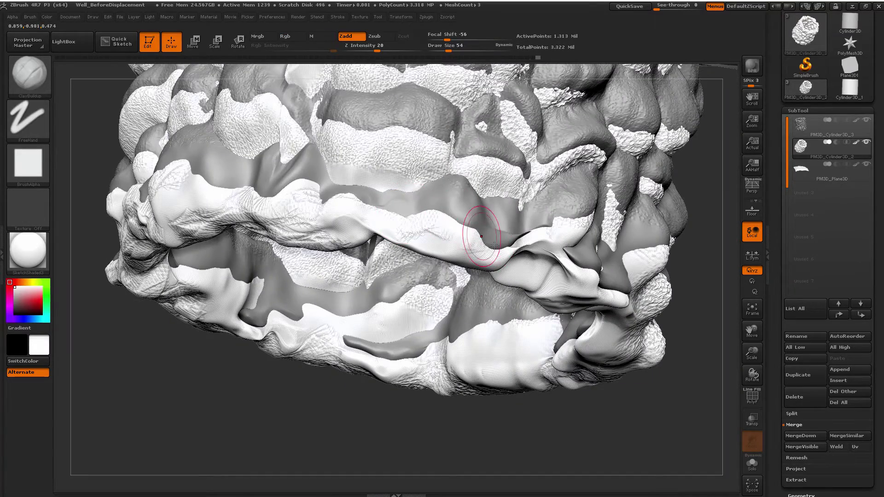
mouse_move(481, 236)
right_mouse_down()
mouse_move(354, 221)
mouse_move(506, 239)
mouse_move(577, 258)
right_mouse_up()
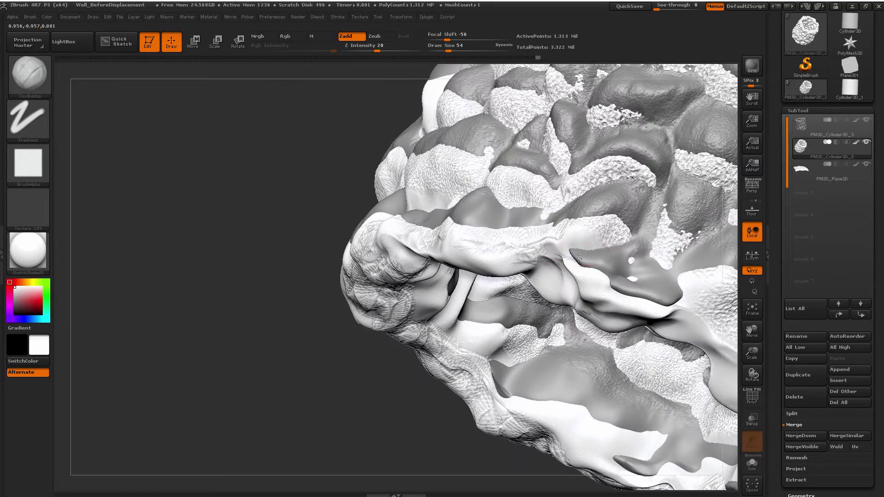
left_click_drag(589, 256, 599, 263)
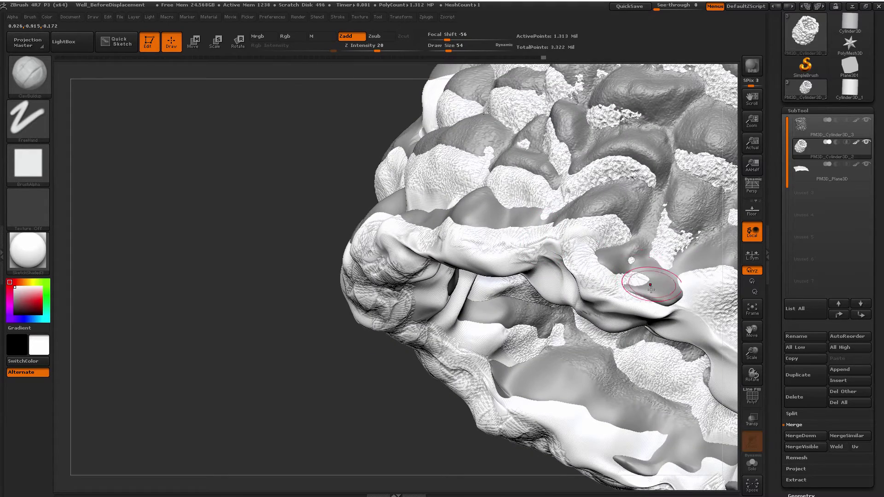
right_click_drag(645, 280, 638, 272)
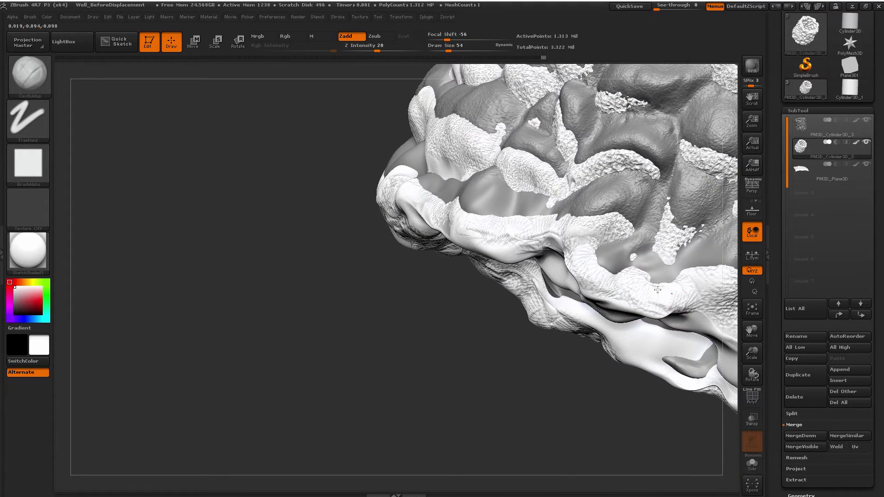
mouse_move(677, 293)
right_mouse_down()
mouse_move(593, 257)
mouse_move(517, 261)
right_mouse_up()
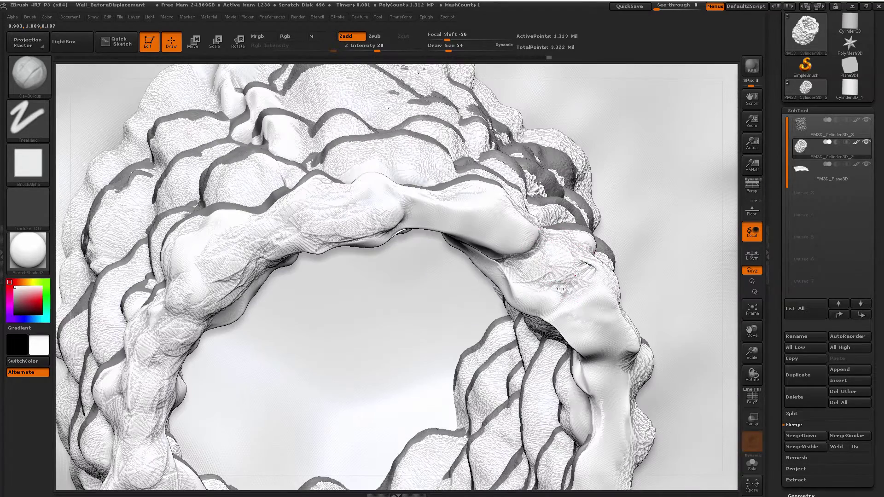
Soften the new back-right snow and roughen the smooth rim stretch between it and the back section
key("shift")
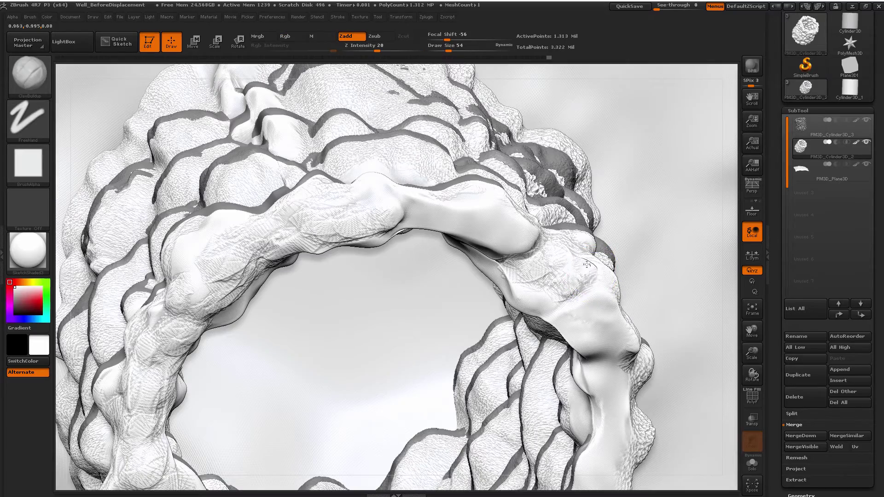
right_click_drag(590, 260, 585, 272)
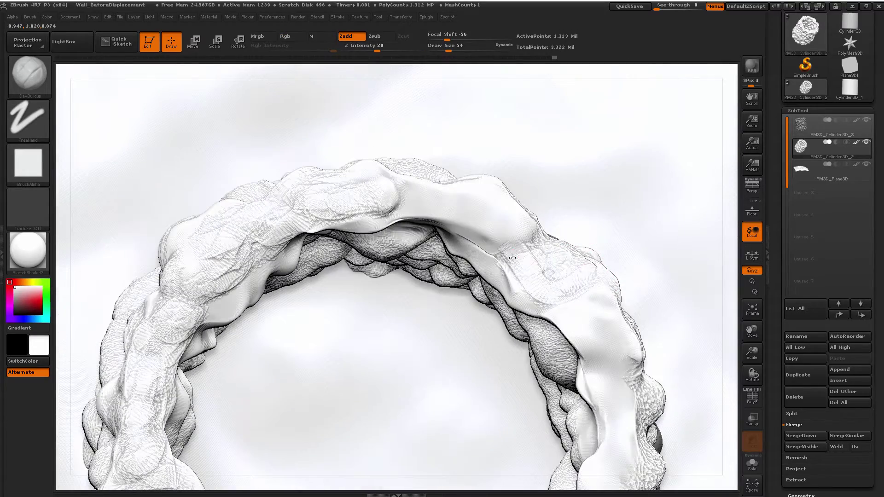
right_click_drag(499, 228, 409, 202)
left_click_drag(424, 199, 503, 243)
right_click_drag(505, 246, 474, 197)
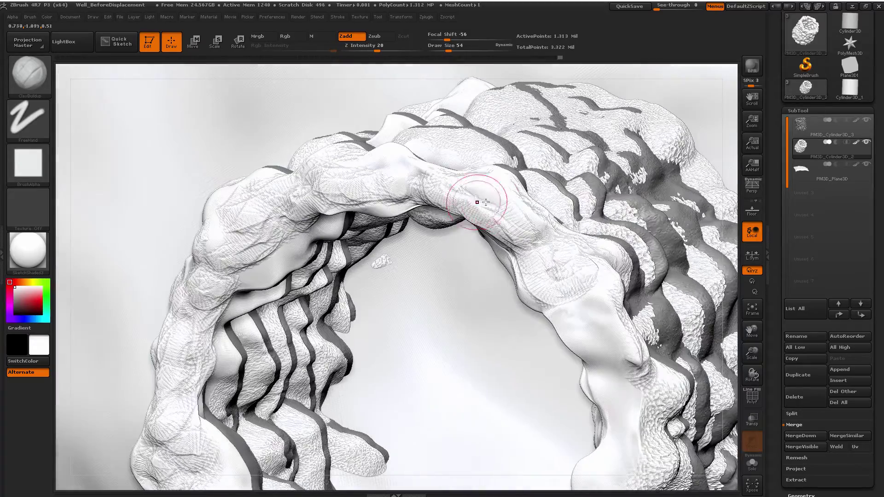
mouse_move(438, 232)
right_mouse_down()
mouse_move(523, 229)
mouse_move(558, 245)
mouse_move(542, 258)
right_mouse_up()
left_click_drag(559, 251, 571, 221)
right_click_drag(560, 217, 548, 244)
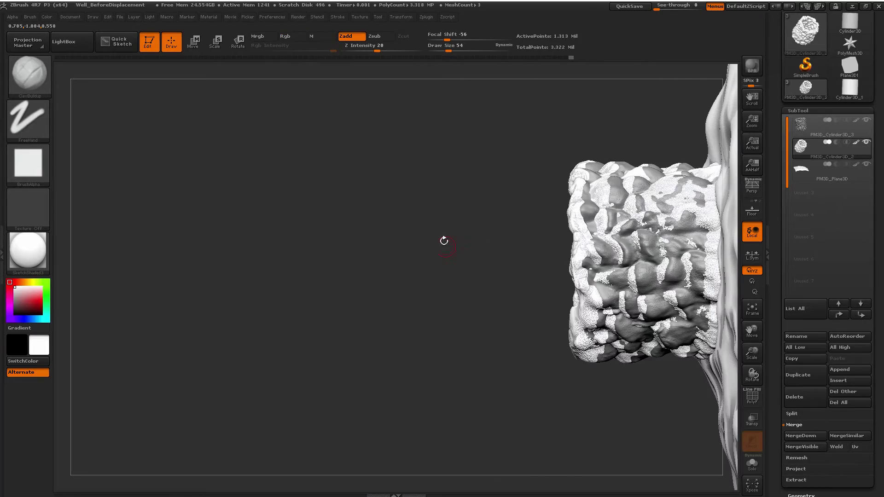
Roughen the remaining smooth snow on the right side of the rim and inspect the whole well
right_click_drag(444, 240, 565, 267)
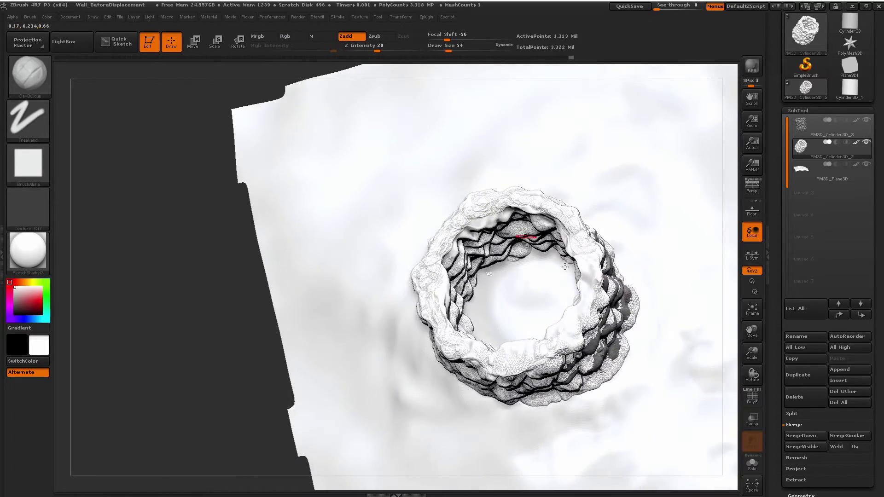
key("f")
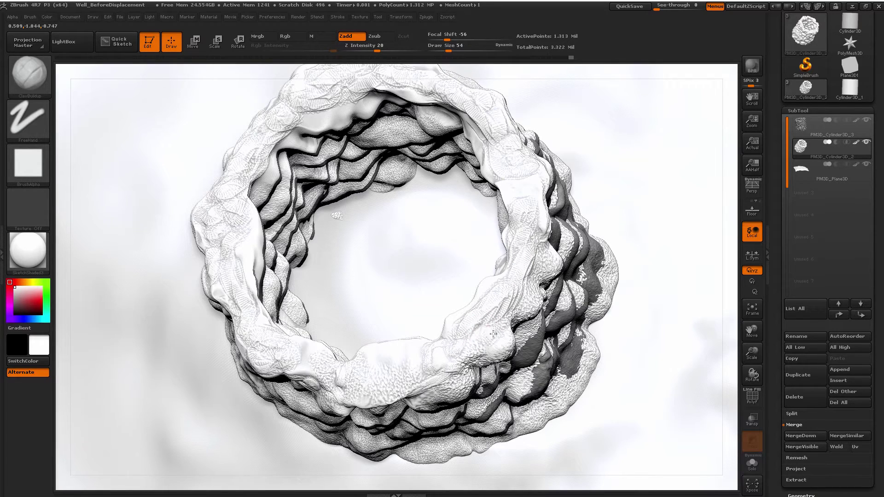
right_click_drag(494, 294, 509, 256)
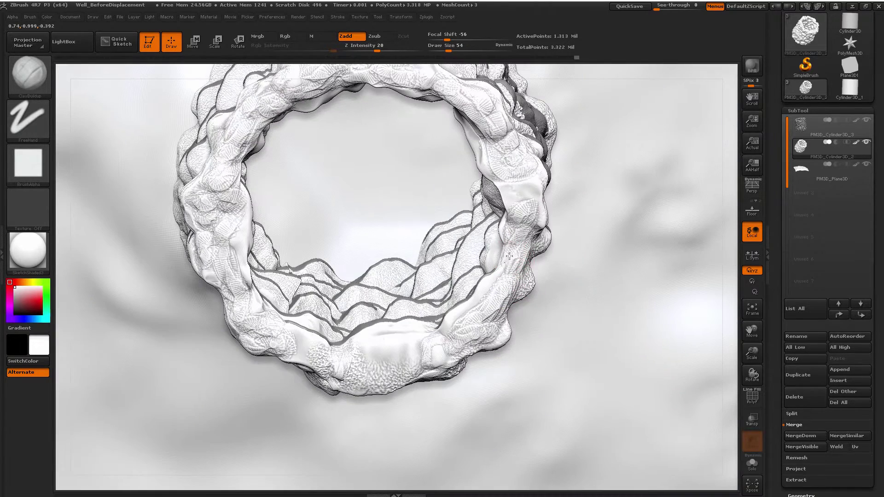
mouse_move(543, 212)
right_mouse_down()
mouse_move(517, 191)
mouse_move(510, 198)
mouse_move(543, 203)
mouse_move(577, 191)
mouse_move(586, 166)
mouse_move(641, 204)
mouse_move(628, 224)
right_mouse_up()
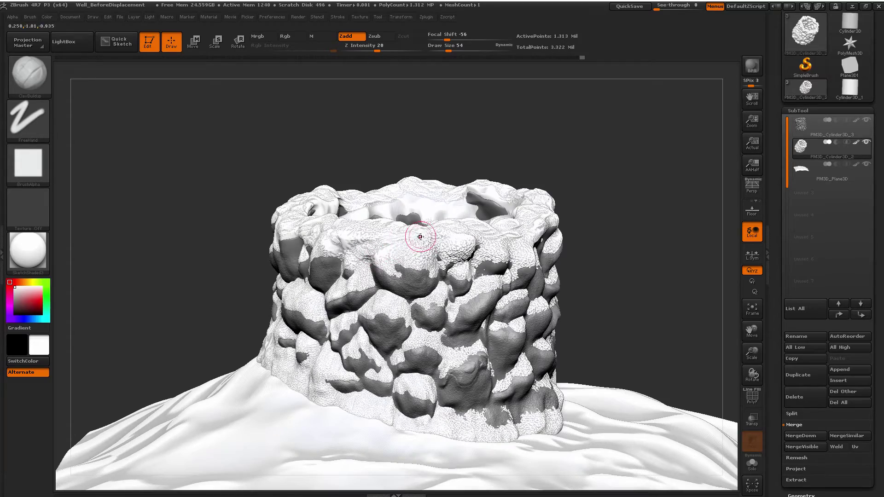
Roughen the snow along the front rim and the stones just below it with the Standard spray brush at draw size 71
key("b")
mouse_move(400, 197)
right_mouse_down("ctrl")
mouse_move(494, 247)
mouse_move(464, 237)
right_mouse_up("ctrl")
key("s")
mouse_move(456, 255)
left_mouse_down()
mouse_move(394, 274)
mouse_move(524, 260)
left_mouse_up()
mouse_move(417, 241)
left_mouse_down("shift")
mouse_move(364, 232)
mouse_move(306, 253)
mouse_move(290, 244)
left_mouse_up("shift")
mouse_move(276, 335)
left_mouse_down("shift")
mouse_move(336, 390)
mouse_move(236, 394)
mouse_move(361, 448)
mouse_move(382, 442)
mouse_move(276, 449)
left_mouse_up("shift")
left_click_drag(320, 381, 291, 285, "alt")
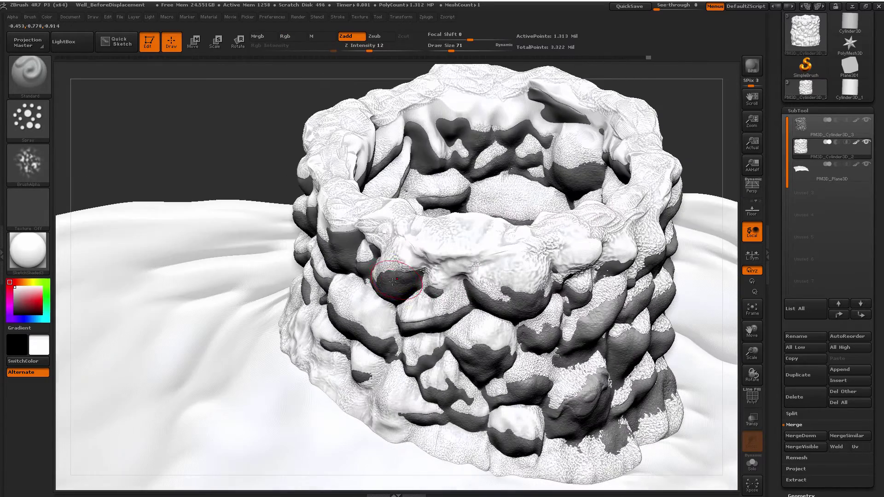
Soften the snow on the front-right stretch of the rim and blend it into the stones beneath
key("shift")
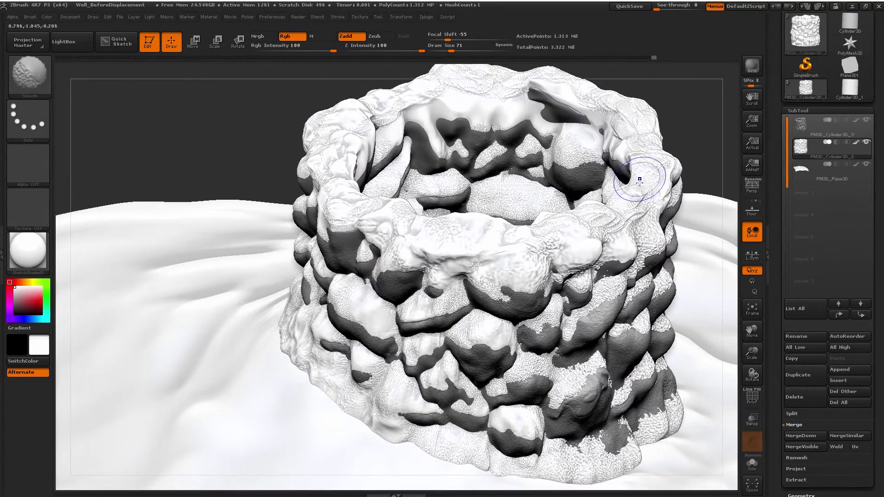
left_click_drag(642, 181, 628, 210, "shift")
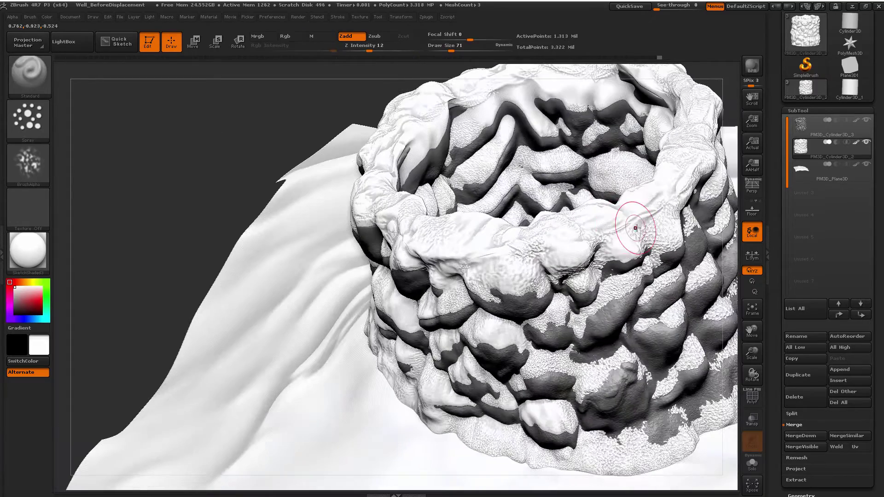
left_click_drag(635, 232, 663, 235, "shift")
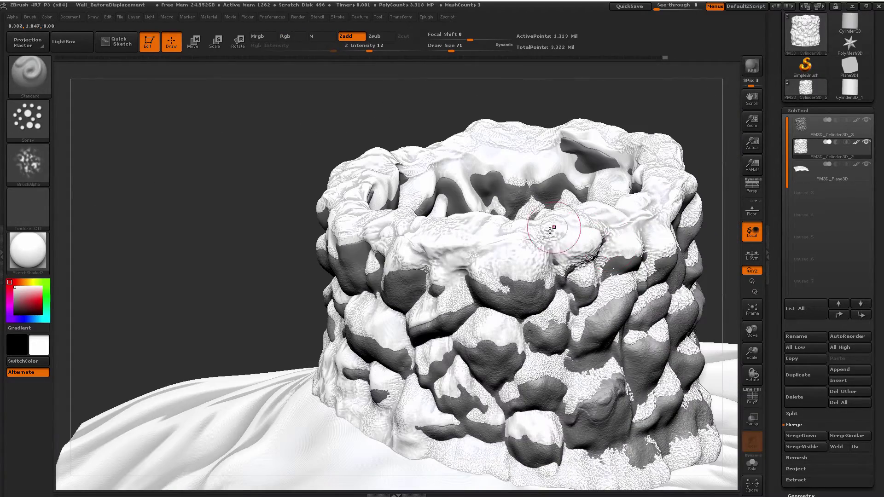
key("shift")
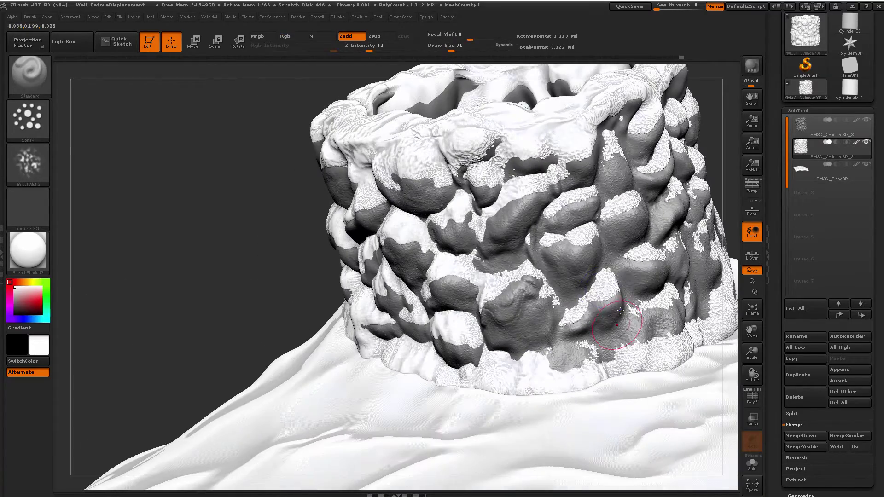
Roughen and soften the snow caps on the right-side stones and the snow around the base below them
key("shift")
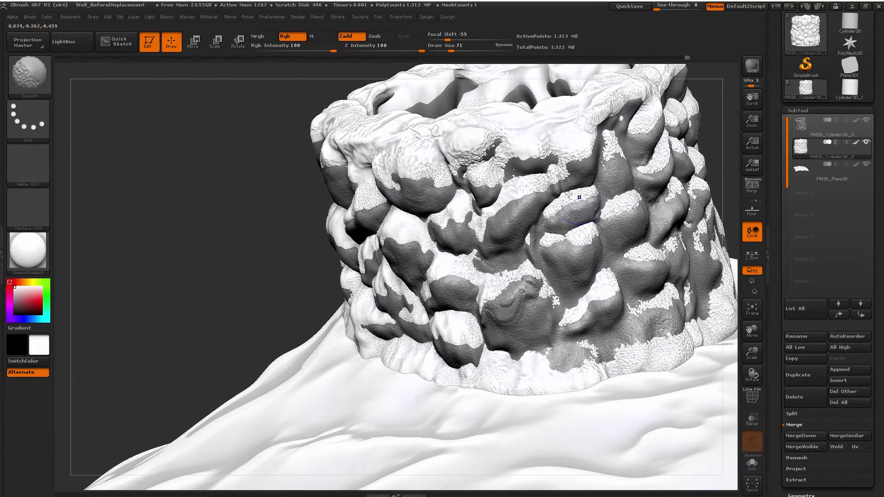
left_click_drag(649, 156, 511, 286)
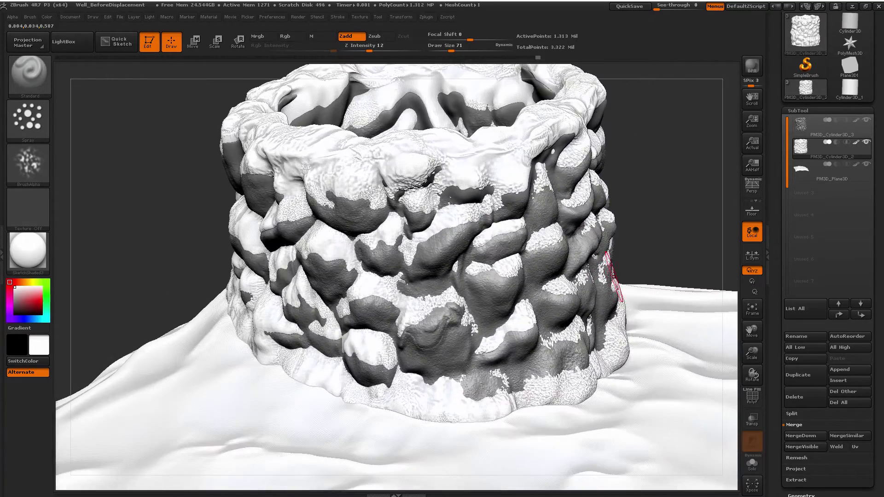
mouse_move(602, 305)
left_mouse_down()
mouse_move(533, 367)
mouse_move(575, 373)
left_mouse_up()
mouse_move(574, 324)
left_mouse_down("shift")
mouse_move(576, 308)
mouse_move(541, 280)
left_mouse_up("shift")
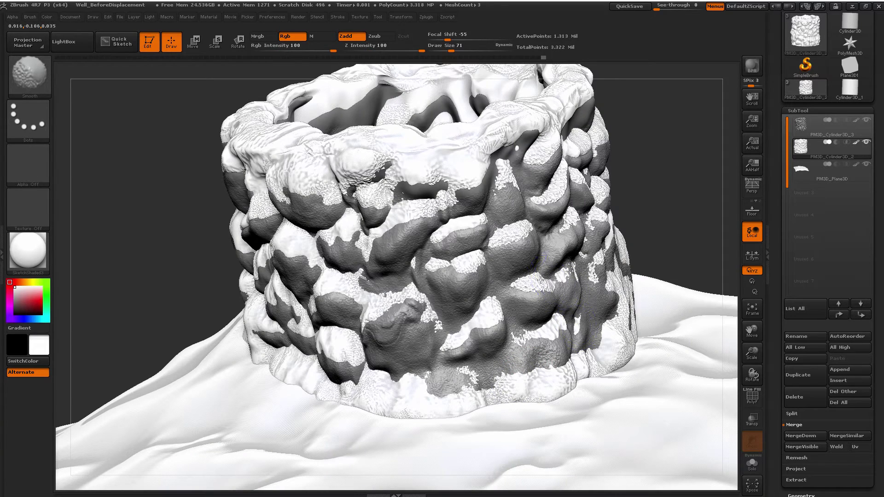
mouse_move(533, 235)
left_mouse_down("shift")
mouse_move(492, 193)
mouse_move(387, 207)
mouse_move(384, 189)
left_mouse_up("shift")
right_click_drag(384, 295, 440, 267)
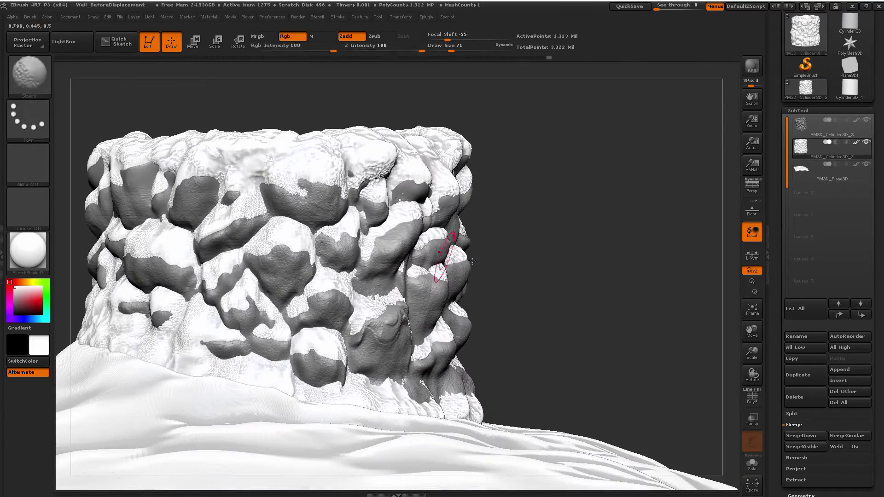
Smooth the snow between the lowest stones and the base on the left side of the well
mouse_move(548, 267)
right_mouse_down("ctrl")
mouse_move(520, 254)
mouse_move(597, 247)
mouse_move(592, 266)
right_mouse_up("ctrl")
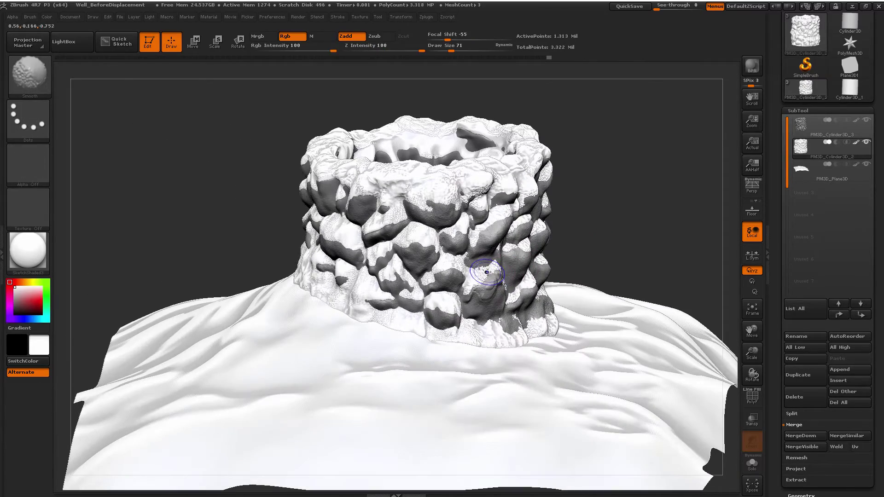
mouse_move(481, 317)
right_mouse_down()
mouse_move(330, 191)
mouse_move(216, 216)
right_mouse_up()
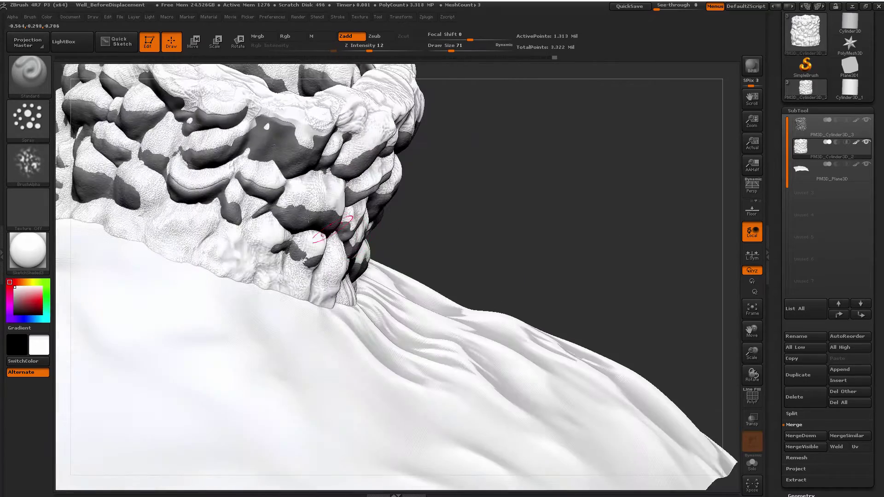
mouse_move(216, 216)
left_mouse_down("shift")
mouse_move(193, 221)
mouse_move(152, 193)
mouse_move(205, 180)
left_mouse_up("shift")
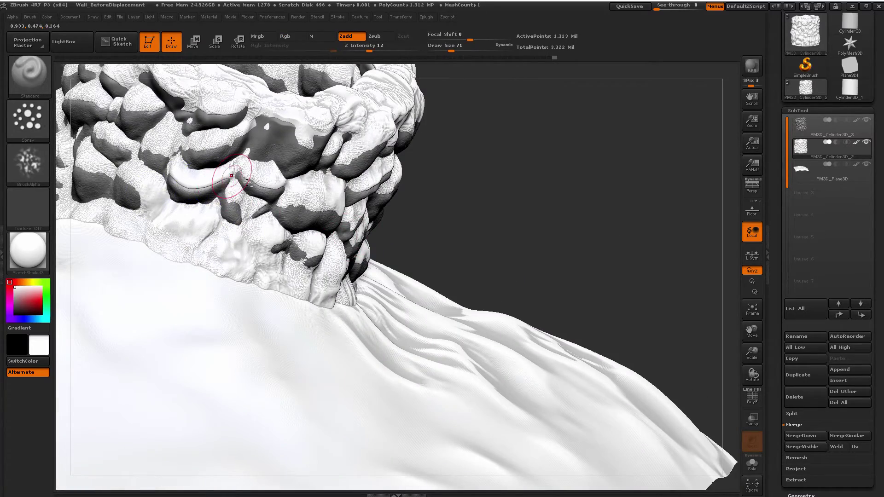
mouse_move(251, 193)
right_mouse_down()
mouse_move(395, 247)
mouse_move(404, 240)
mouse_move(384, 225)
right_mouse_up()
Build up snow over the dark top of the large stone under the left rim using ClayBuildup at draw size 39, and smooth it
key("b")
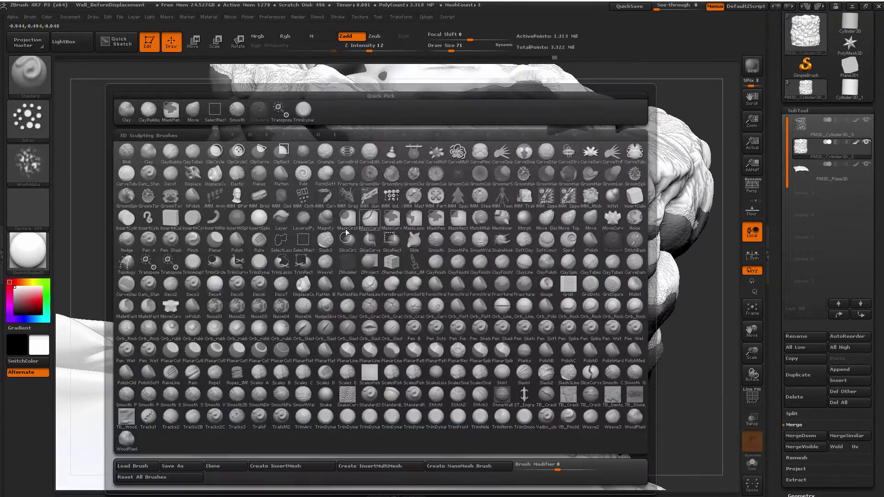
left_click(149, 112)
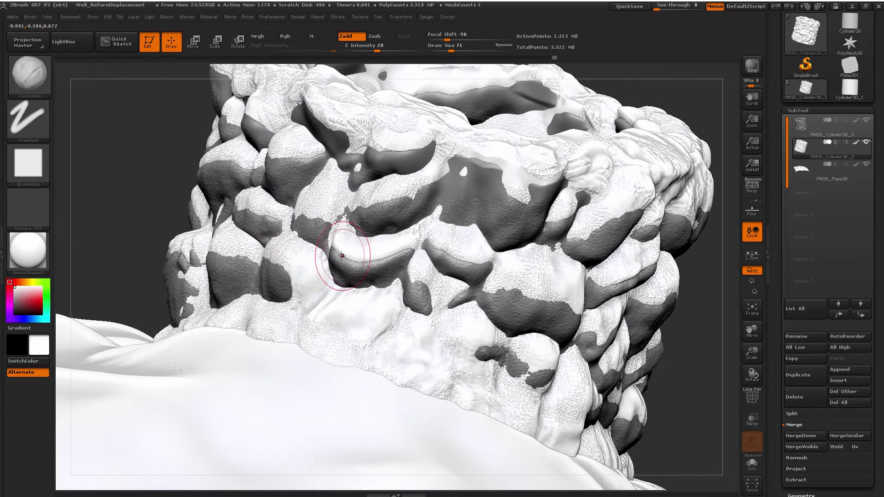
key("bracketleft")
key("bracketleft")
key("bracketleft")
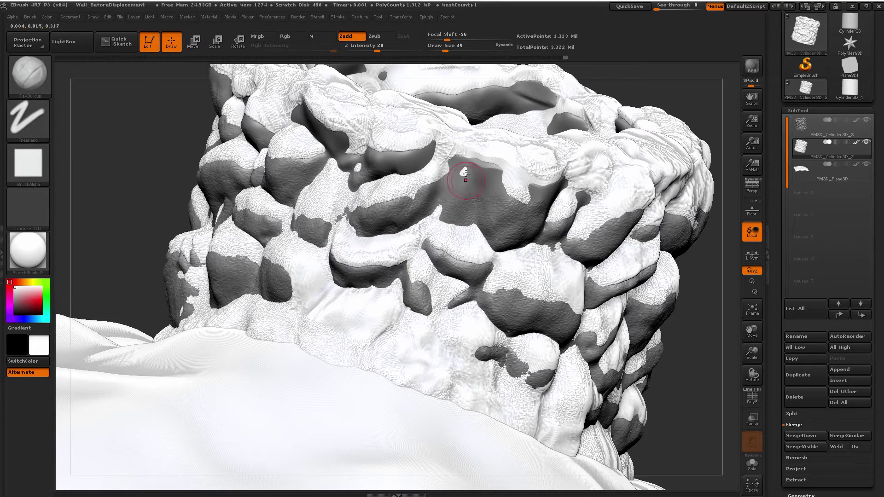
mouse_move(486, 168)
left_mouse_down()
mouse_move(438, 145)
mouse_move(469, 168)
left_mouse_up()
left_click_drag(523, 174, 518, 185, "shift")
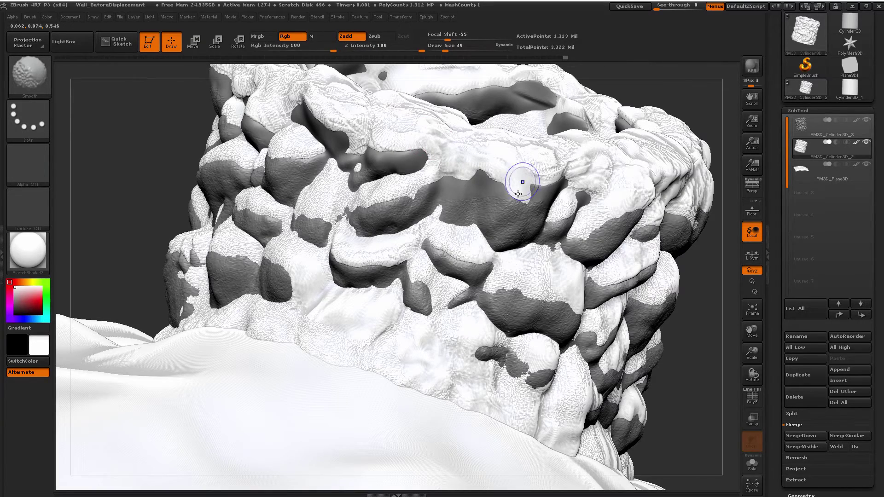
right_click_drag(521, 182, 482, 170)
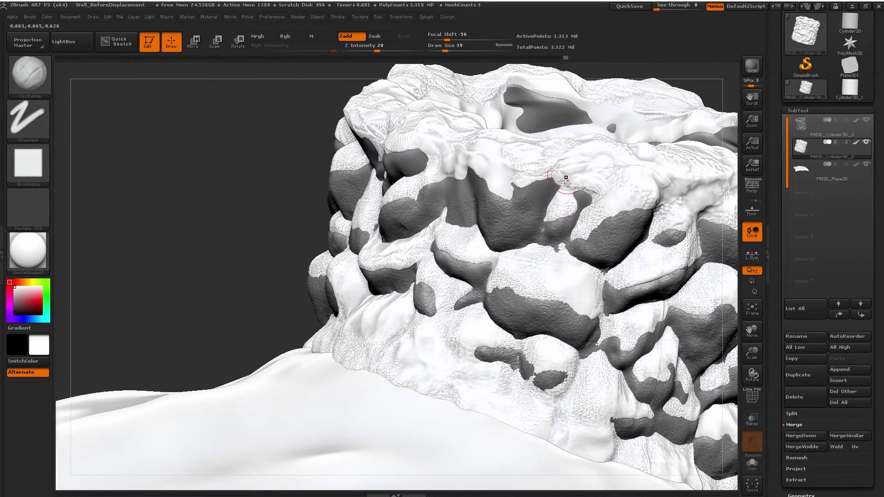
mouse_move(566, 181)
right_mouse_down()
mouse_move(365, 203)
mouse_move(576, 203)
mouse_move(596, 230)
mouse_move(530, 236)
right_mouse_up()
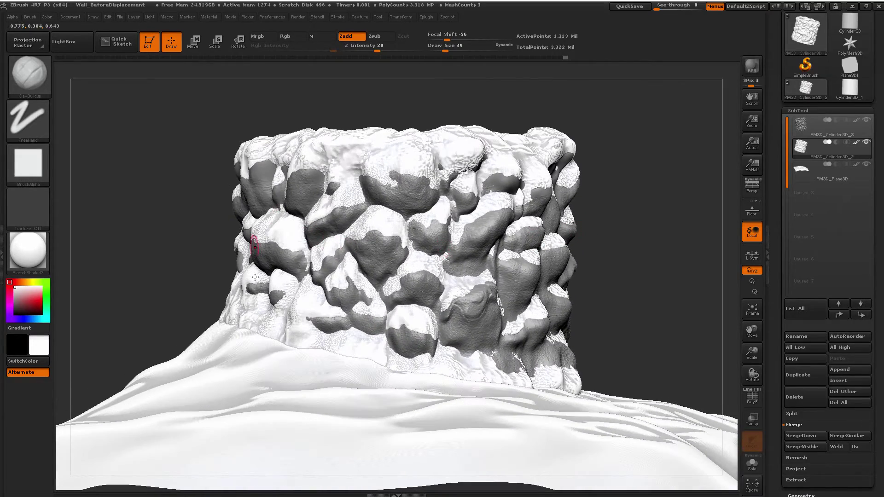
Roughen the smooth snow patches on the front stones and above the front base with the Standard spray brush
mouse_move(649, 275)
right_mouse_down()
mouse_move(632, 256)
mouse_move(683, 253)
mouse_move(411, 270)
right_mouse_up()
key("b")
left_click(435, 117)
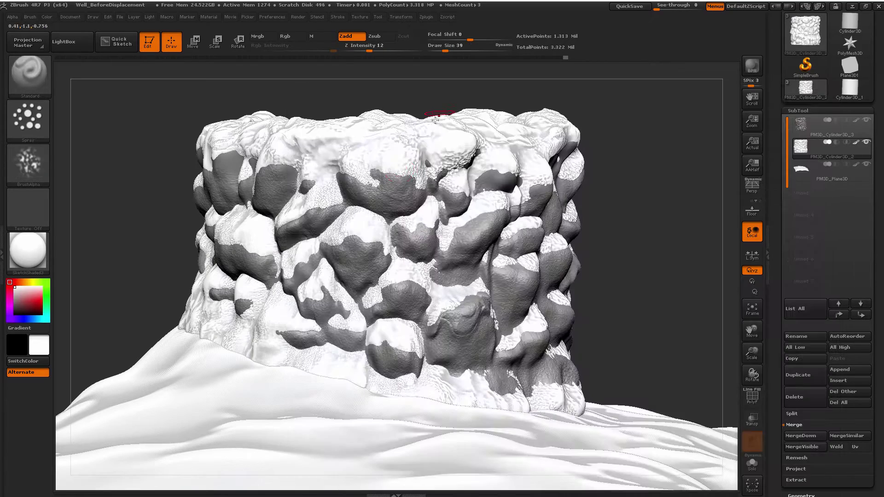
right_click_drag(339, 203, 325, 207, "ctrl")
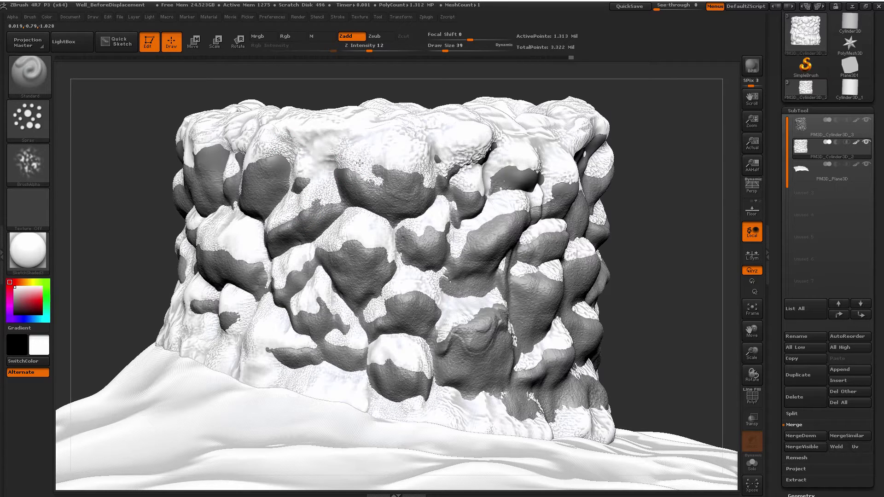
left_click_drag(360, 163, 393, 174, "ctrl")
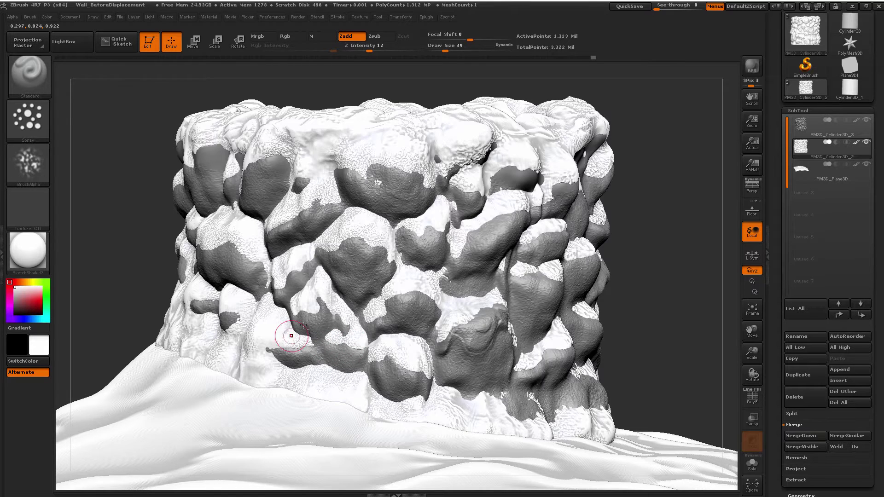
left_click(229, 317, "ctrl")
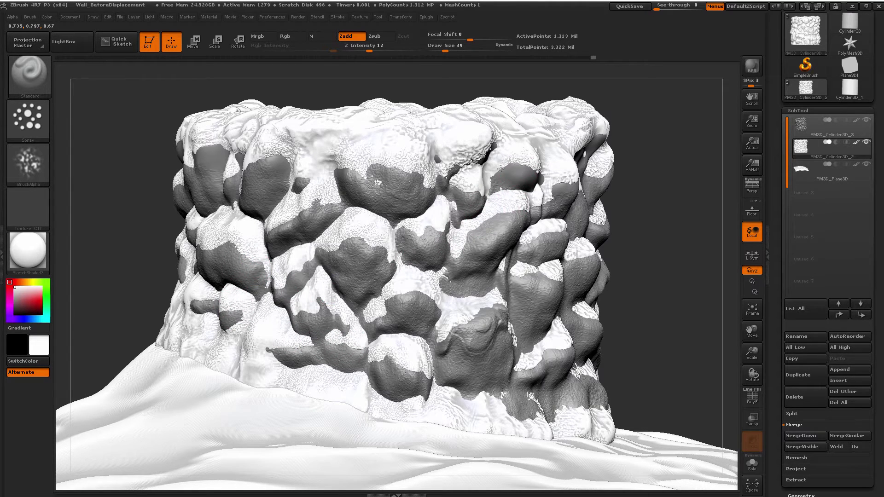
Add grainy snow texture to the stones and base on the front-right side of the well
right_click_drag(519, 276, 489, 295)
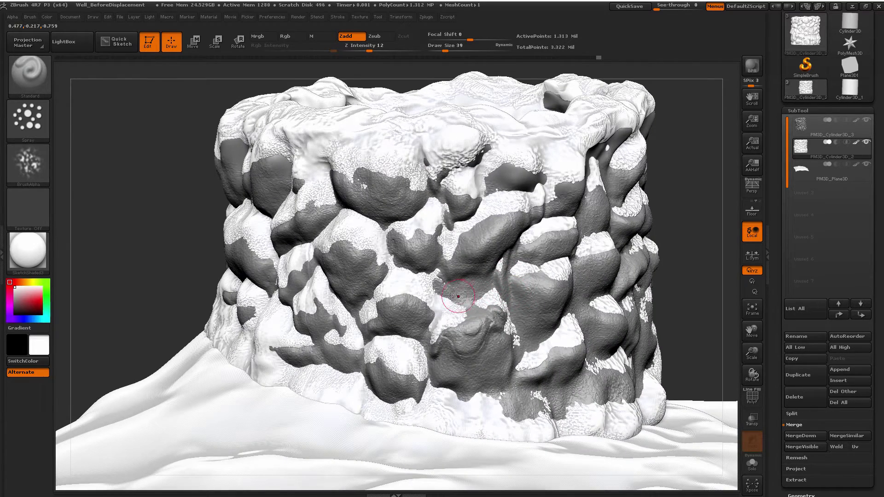
right_click_drag(524, 268, 508, 331)
right_click_drag(552, 313, 583, 237)
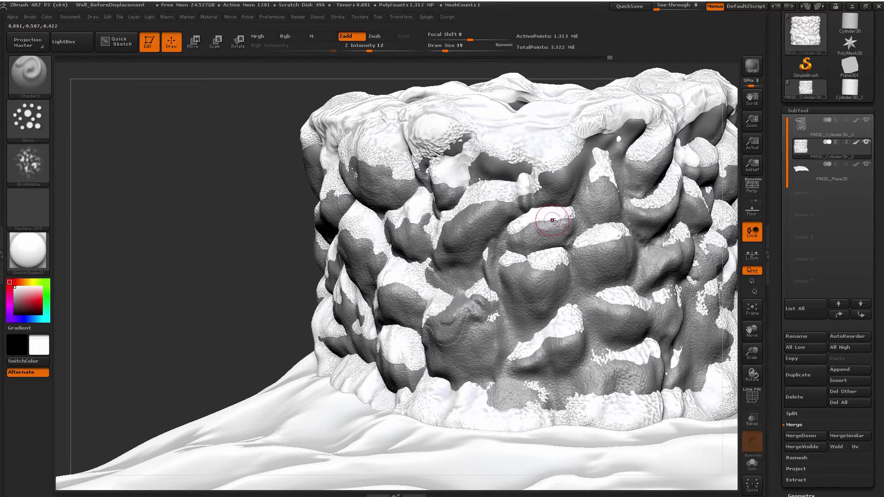
right_click_drag(589, 246, 644, 178)
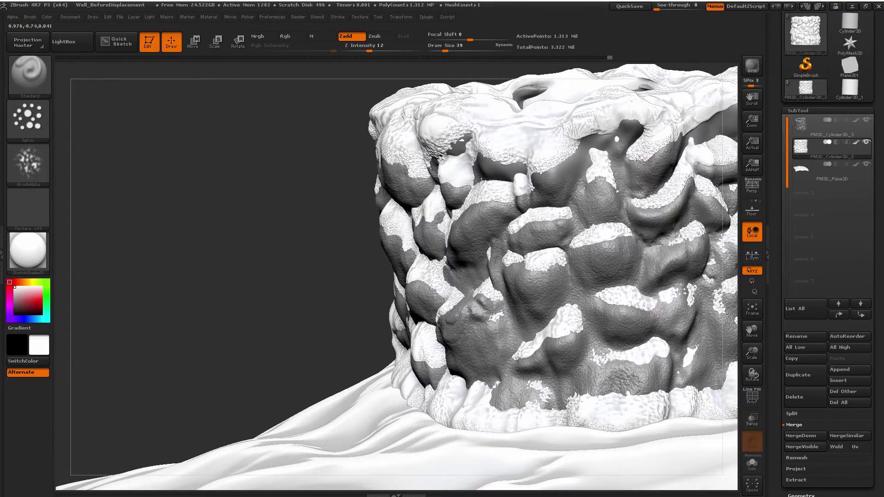
left_click(638, 138, "alt")
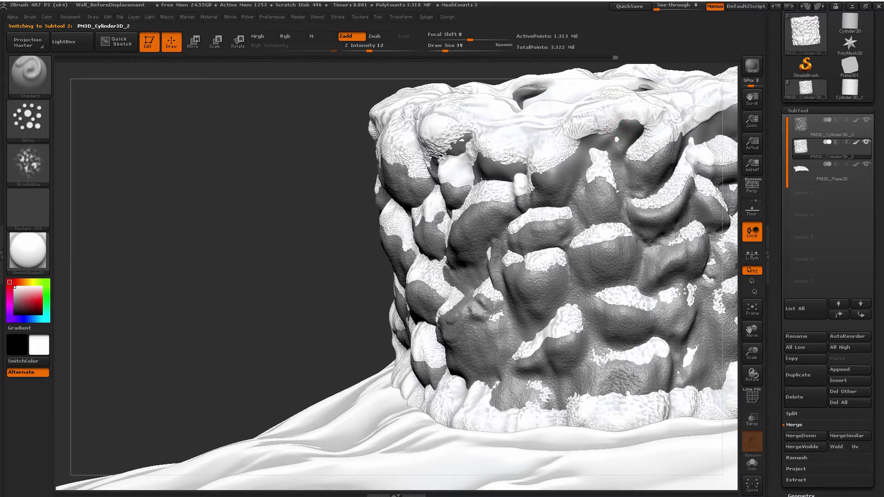
right_click_drag(581, 236, 623, 221)
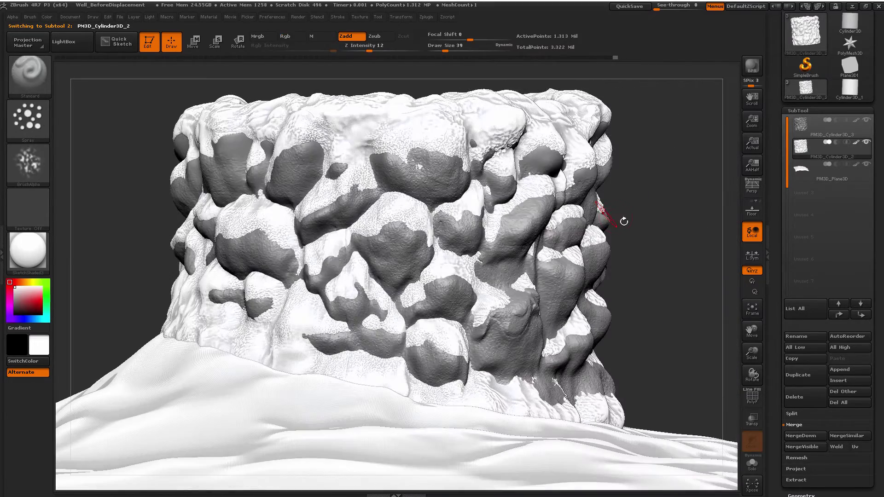
Select the ground plane and roughen its snow at the front-left foot of the well with draw size 146
mouse_move(677, 242)
right_mouse_down("ctrl")
mouse_move(654, 188)
mouse_move(663, 213)
mouse_move(653, 211)
mouse_move(669, 223)
mouse_move(661, 217)
mouse_move(479, 295)
right_mouse_up("ctrl")
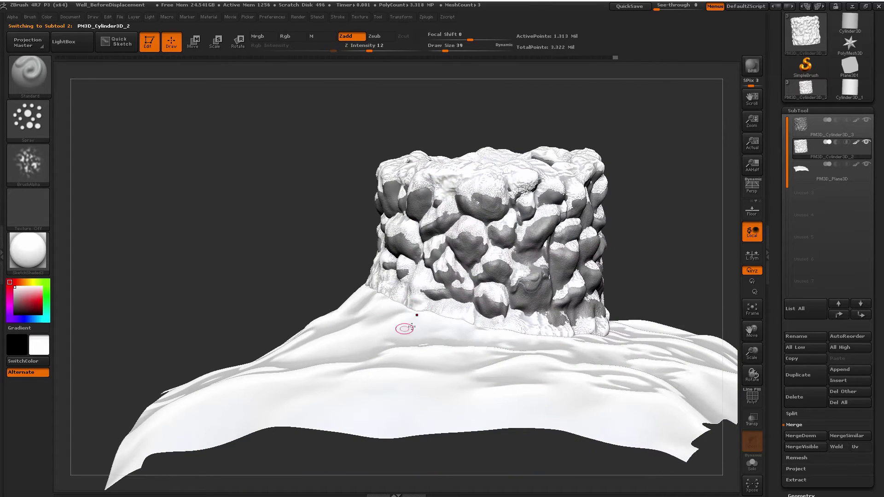
left_click(815, 176)
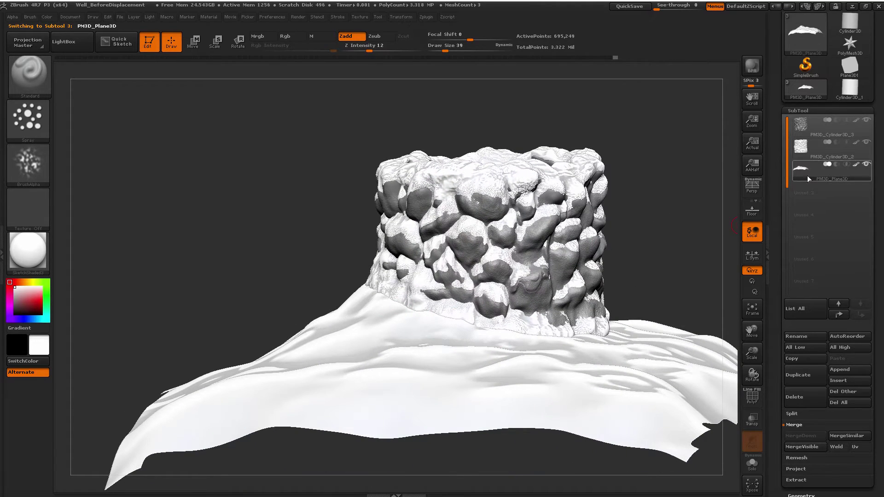
right_click_drag(674, 224, 485, 226, "ctrl")
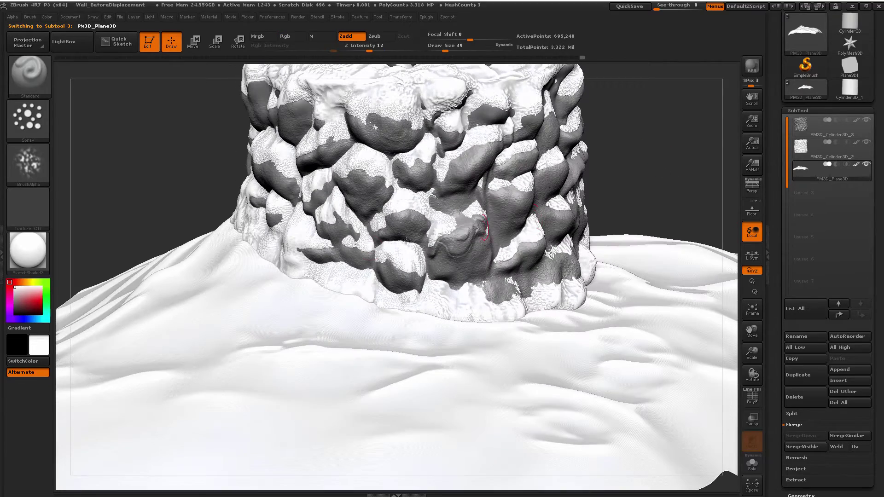
key("s")
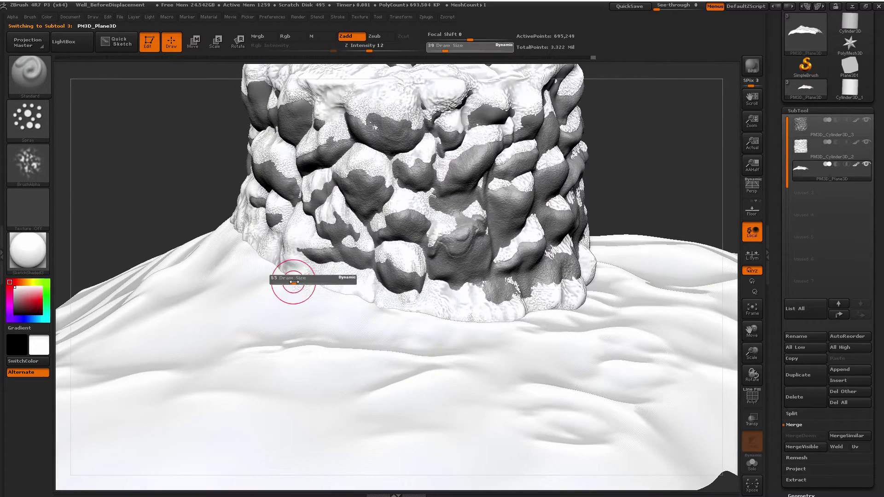
left_click_drag(289, 277, 306, 279)
mouse_move(299, 264)
right_mouse_down()
mouse_move(300, 285)
mouse_move(321, 287)
right_mouse_up()
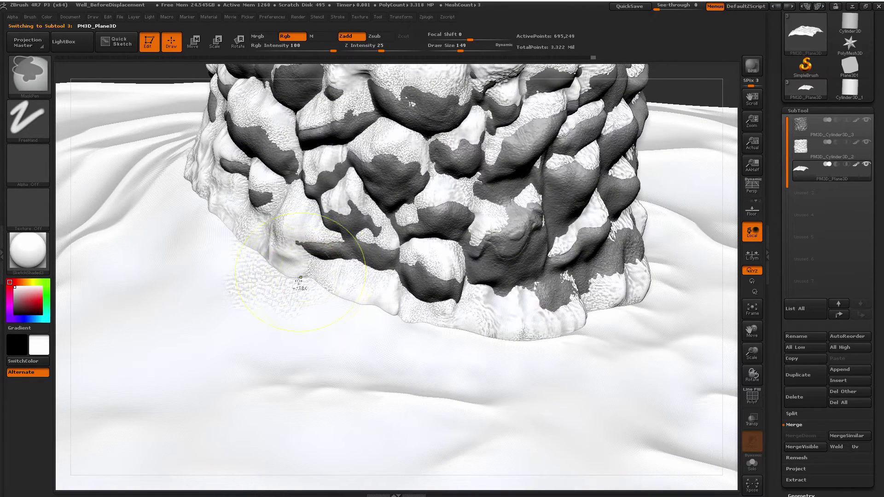
Set the draw size to 71 and extend the rough texture across the ground to the left and front of the well
key("s")
mouse_move(291, 277)
left_mouse_down()
mouse_move(283, 282)
mouse_move(300, 280)
left_mouse_up()
mouse_move(264, 256)
left_mouse_down()
mouse_move(246, 241)
mouse_move(225, 244)
mouse_move(203, 272)
mouse_move(161, 290)
left_mouse_up()
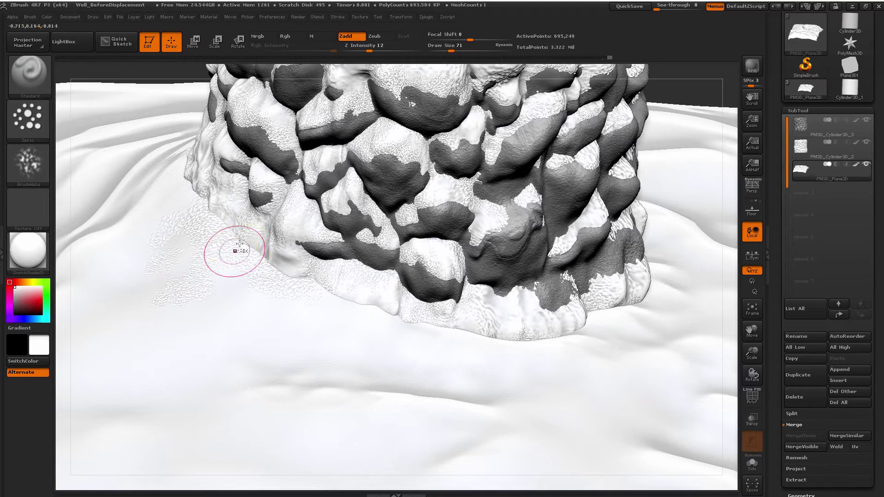
right_click_drag(244, 251, 241, 262, "ctrl")
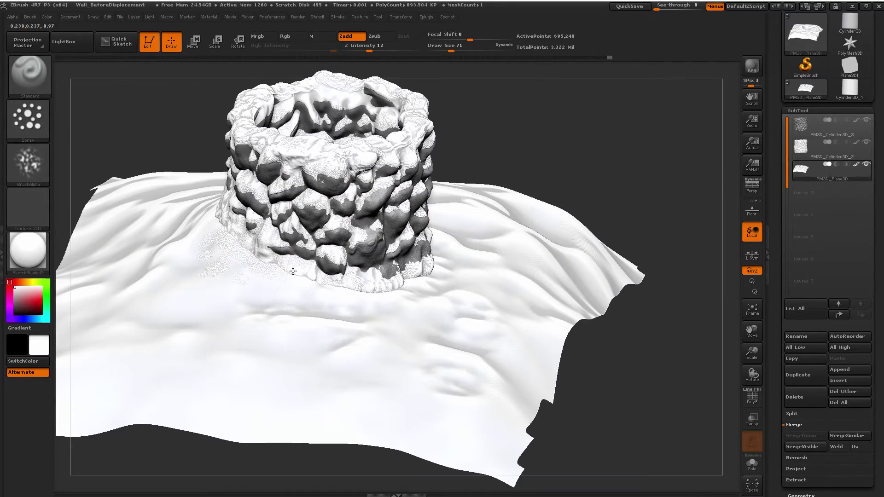
mouse_move(208, 296)
left_mouse_down()
mouse_move(191, 236)
mouse_move(218, 213)
left_mouse_up()
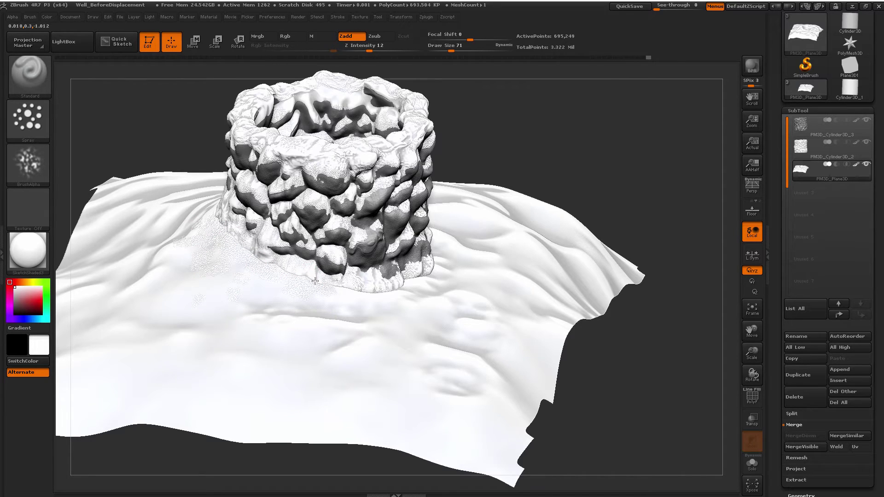
Import the Moss_A_Tileable_Bump image as an alpha
right_click_drag(310, 275, 346, 320, "ctrl")
right_click_drag(444, 278, 512, 216, "ctrl")
right_click_drag(512, 216, 253, 231, "alt")
left_click(3, 254)
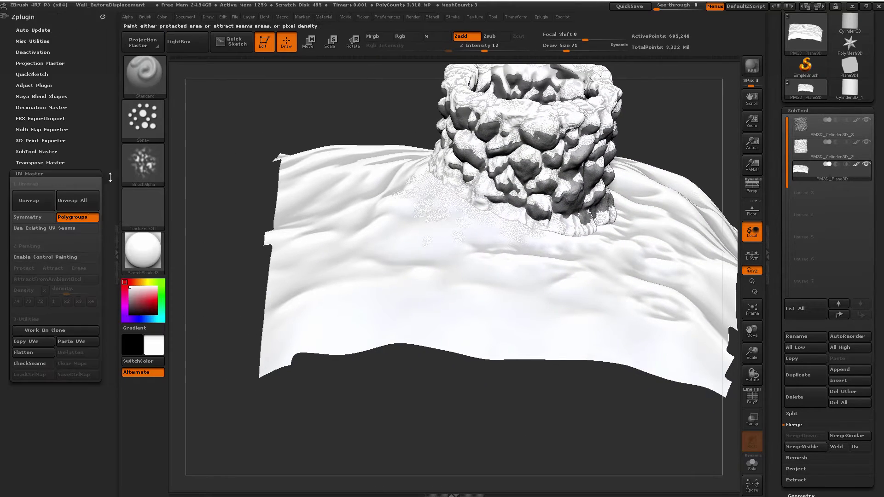
left_click_drag(102, 17, 28, 138)
left_click(127, 17)
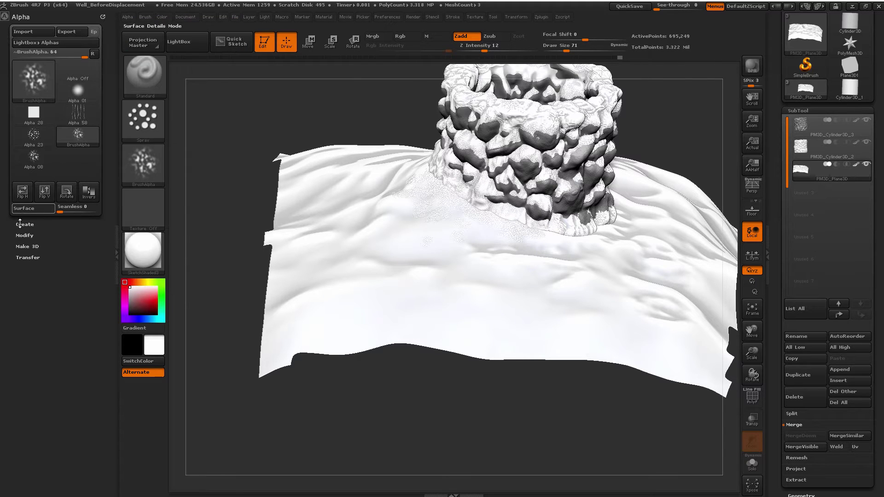
left_click(46, 32)
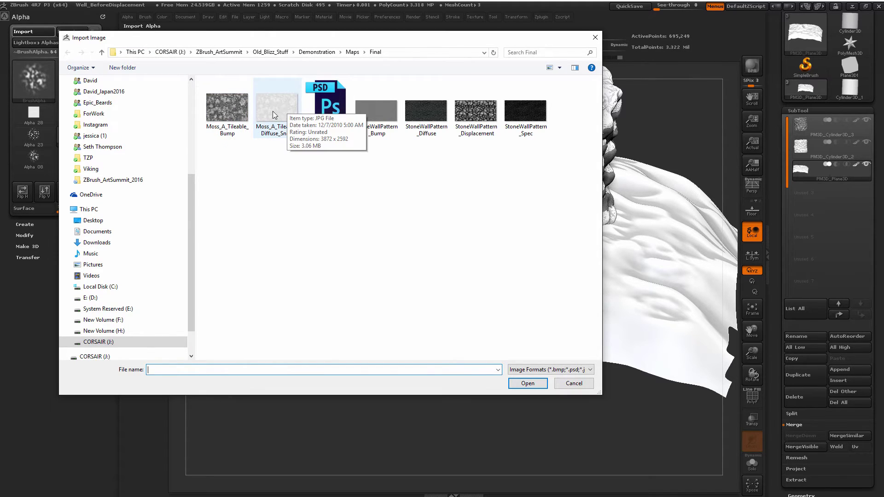
left_click(231, 112)
left_click(527, 384)
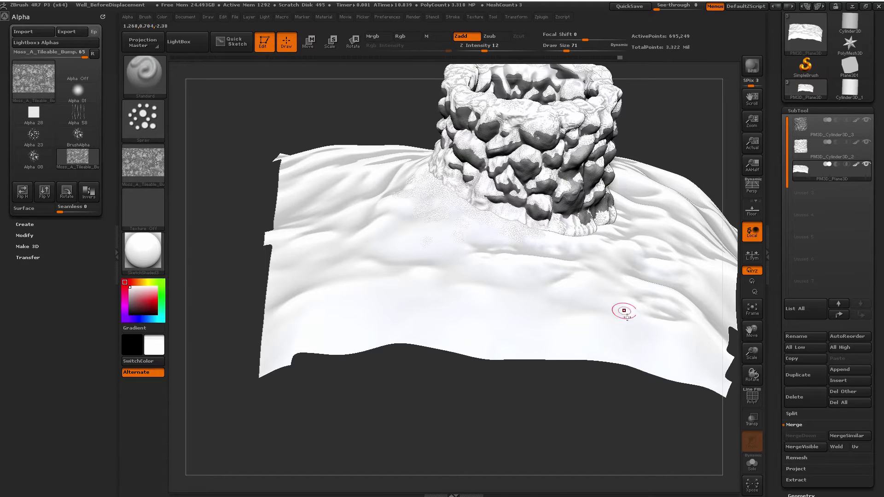
Mask the ground plane with the moss bump alpha using Mask By Alpha at intensity 100 and blend 100
right_click_drag(548, 328, 463, 321, "alt")
mouse_move(526, 307)
right_mouse_down("ctrl")
mouse_move(529, 301)
mouse_move(374, 258)
right_mouse_up("ctrl")
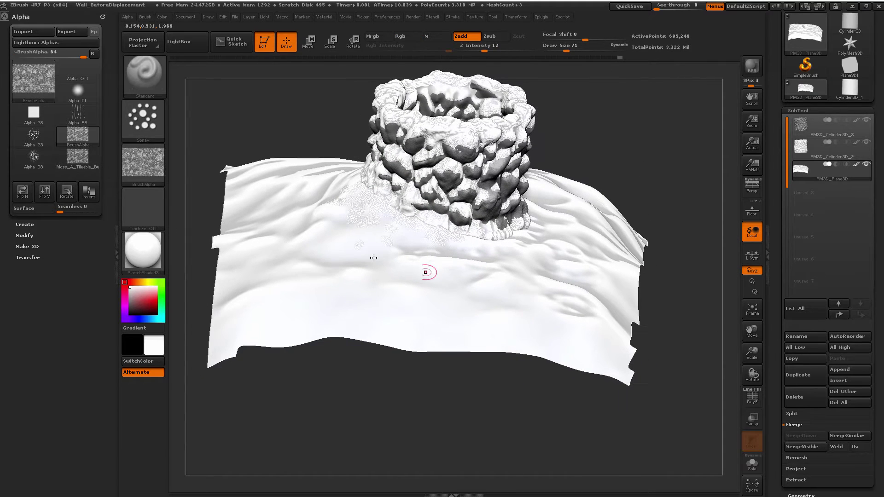
scroll(778, 381, "down", 10)
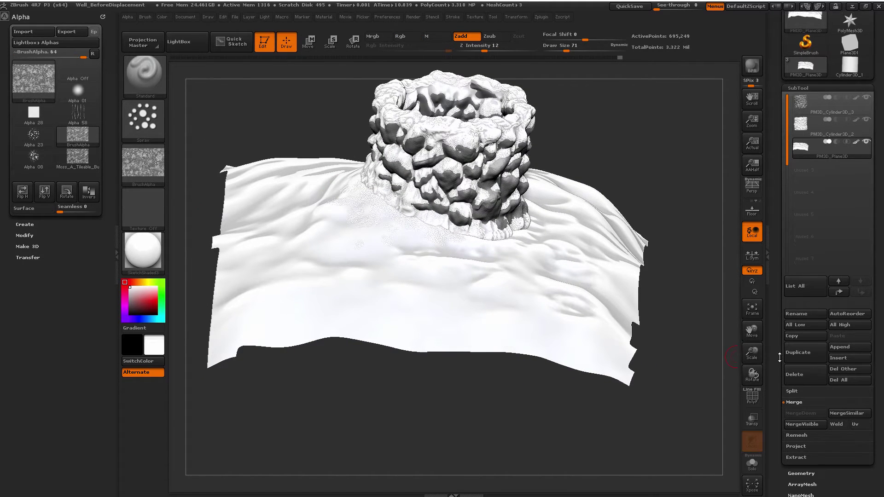
left_click(793, 344)
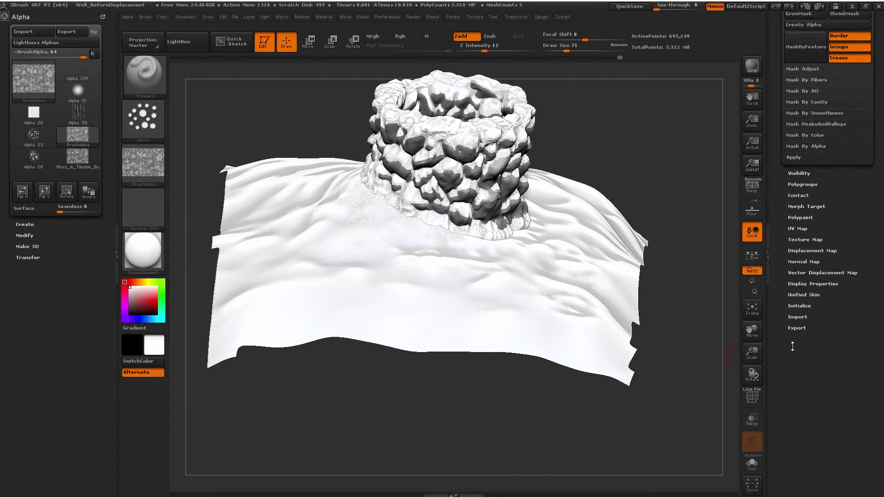
left_click(810, 193)
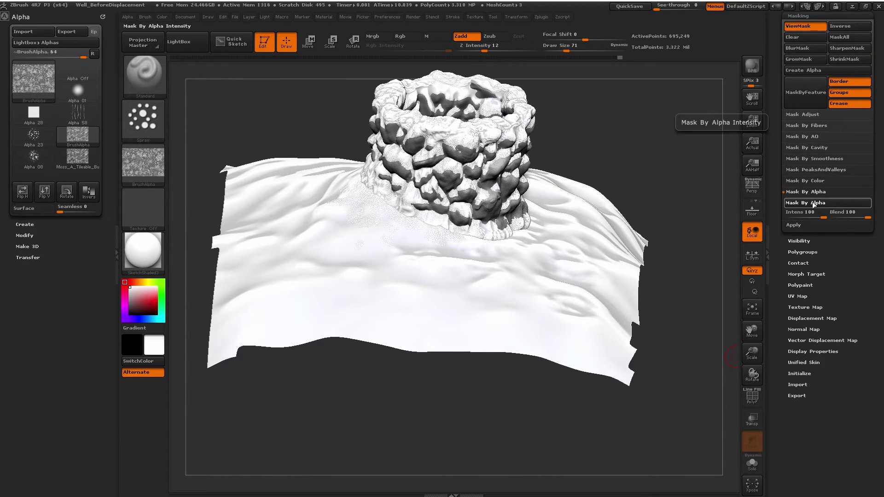
left_click(805, 203)
left_click_drag(670, 223, 501, 217)
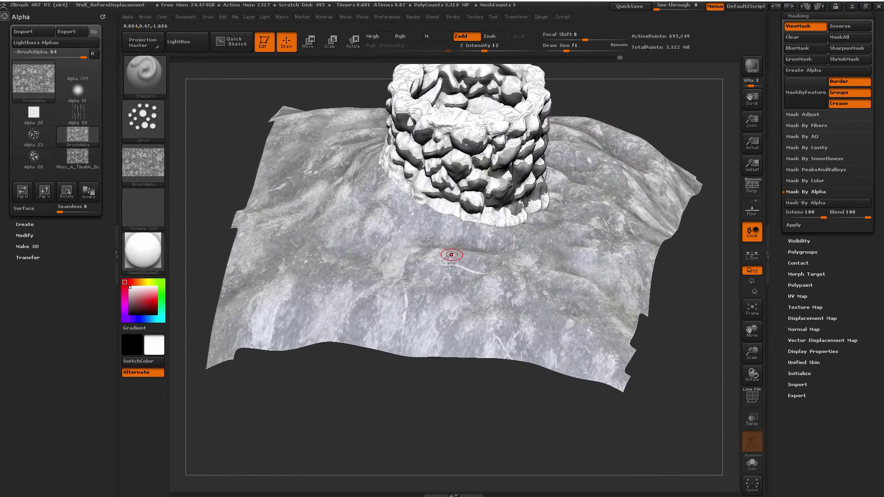
right_click_drag(416, 241, 462, 249, "ctrl")
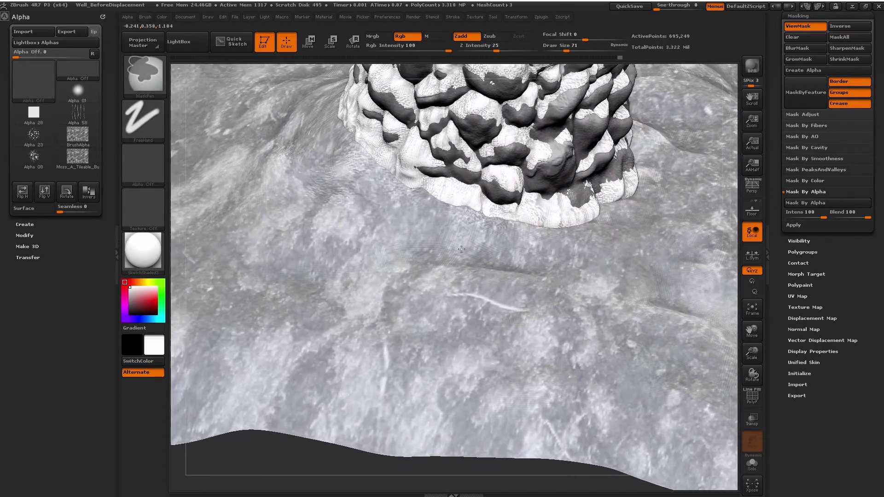
Set the moss alpha's horizontal and vertical tiles to 3 and reapply the alpha mask to the ground plane
left_click(31, 236)
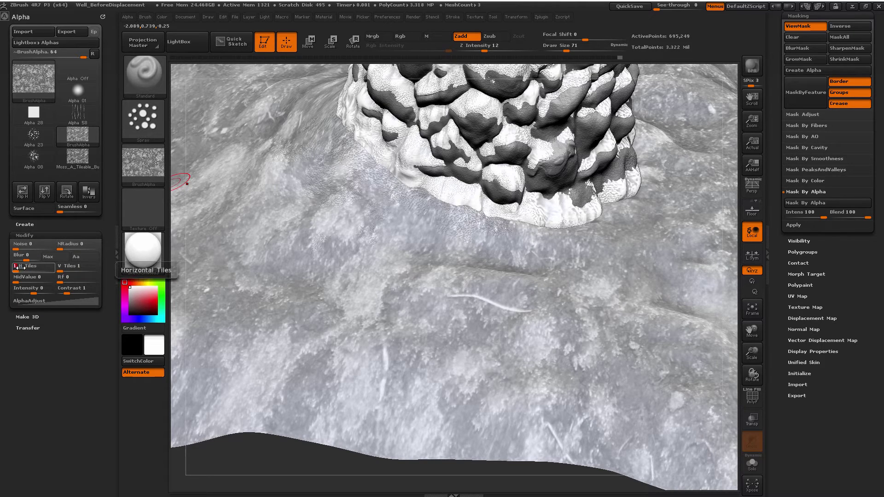
type("3")
left_click(64, 265)
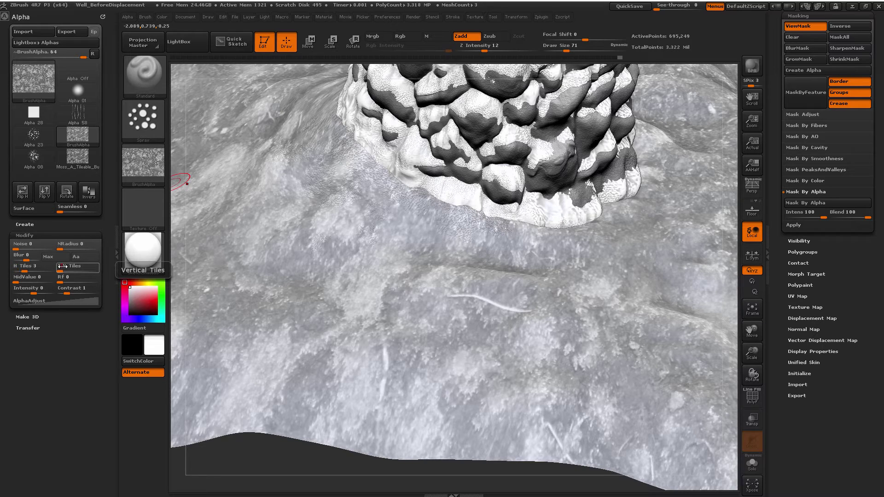
type("3 V Tiles")
key("Return")
left_click(805, 203)
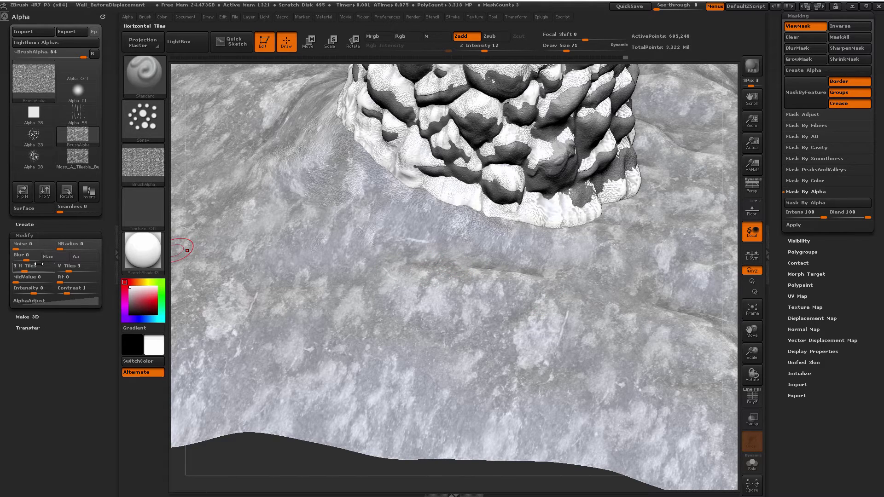
Raise the moss alpha's tiling to 5 horizontally and 5 vertically and reapply Mask By Alpha to the ground plane
left_click_drag(18, 266, 24, 266)
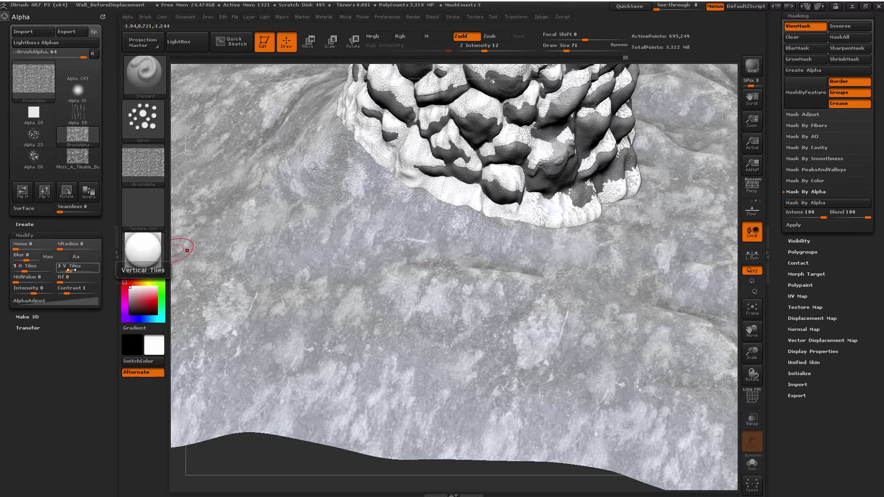
left_click(62, 266)
type("5")
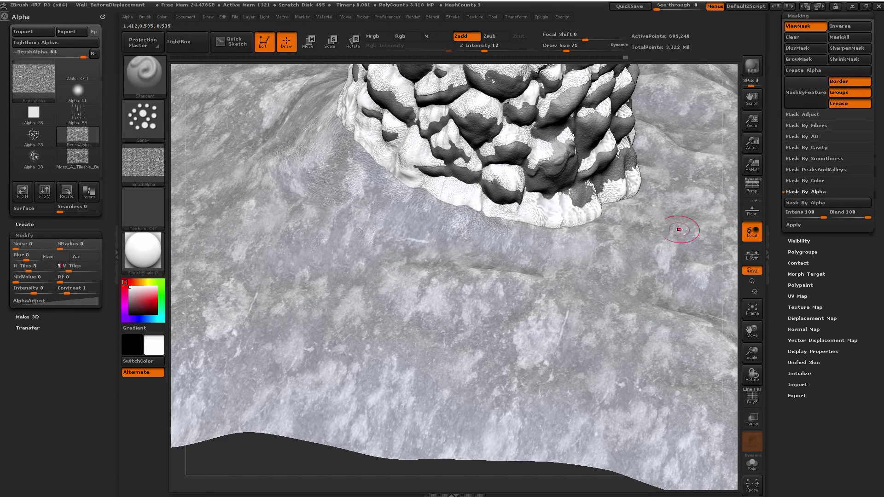
left_click(814, 203)
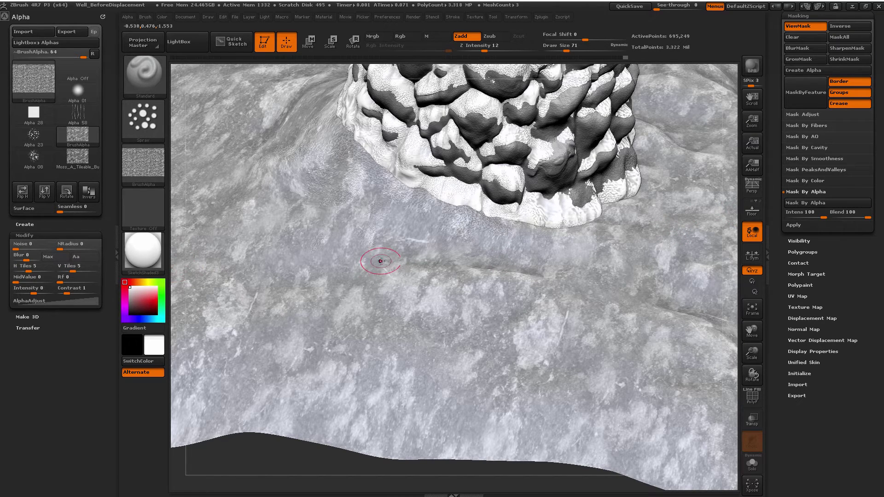
left_click(39, 89)
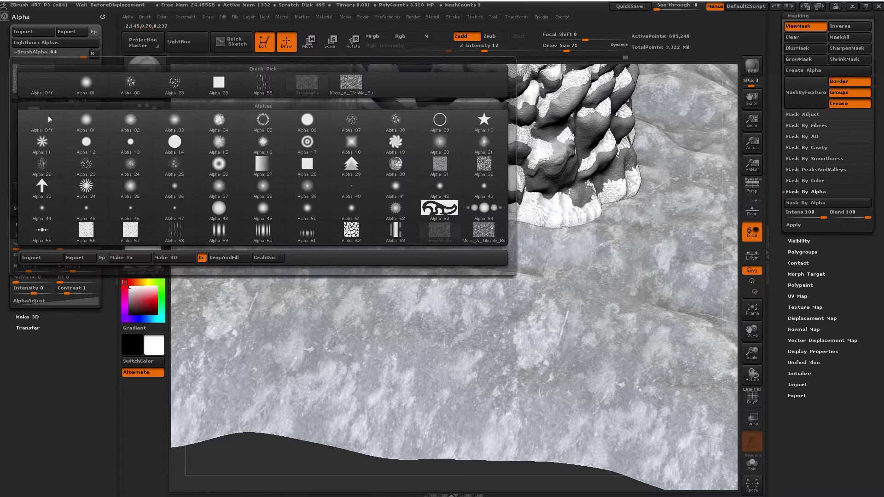
left_click(460, 56)
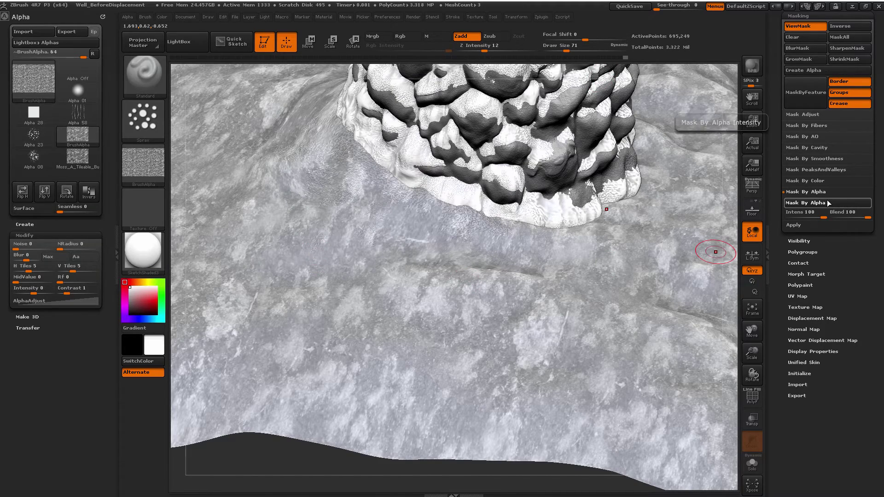
key("f")
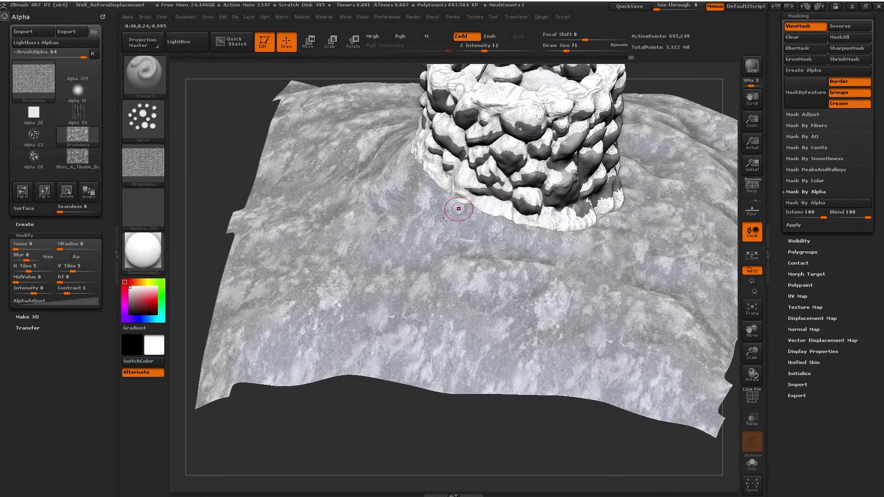
Turn off the Standard brush's alpha and switch its stroke to Dots
mouse_move(472, 212)
left_mouse_down()
mouse_move(484, 212)
mouse_move(474, 234)
left_mouse_up()
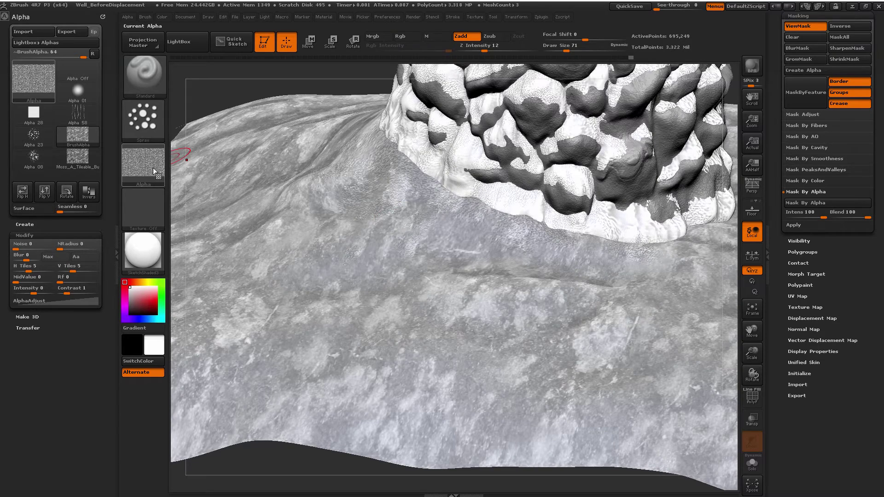
left_click(153, 168)
left_click(192, 165)
left_click(143, 127)
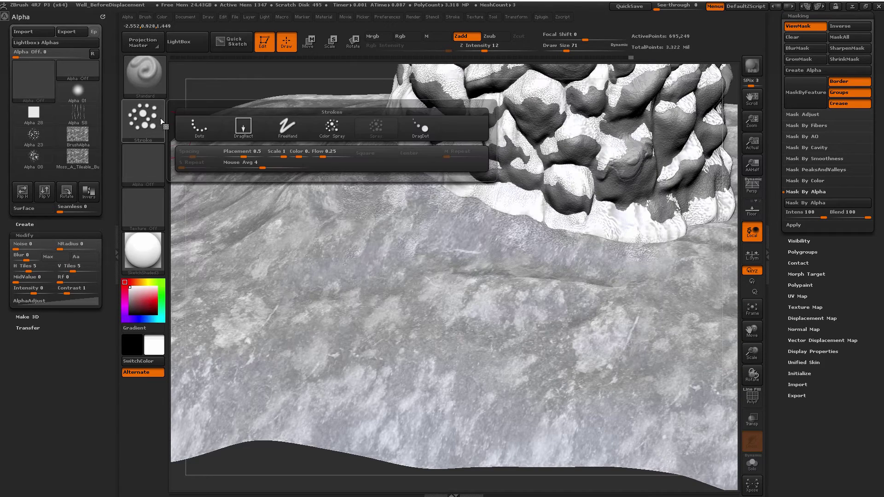
left_click(203, 135)
Try sculpting through the mask on the ground in front of the well, and undo the strokes
left_click_drag(414, 238, 402, 233)
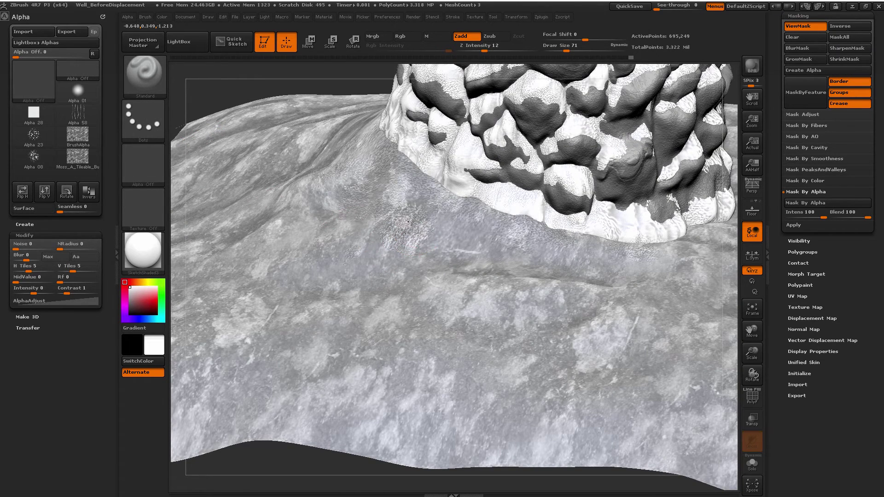
mouse_move(414, 267)
left_mouse_down()
mouse_move(372, 263)
mouse_move(444, 313)
mouse_move(454, 282)
mouse_move(486, 290)
left_mouse_up()
mouse_move(486, 289)
right_mouse_down()
mouse_move(434, 295)
mouse_move(430, 282)
right_mouse_up()
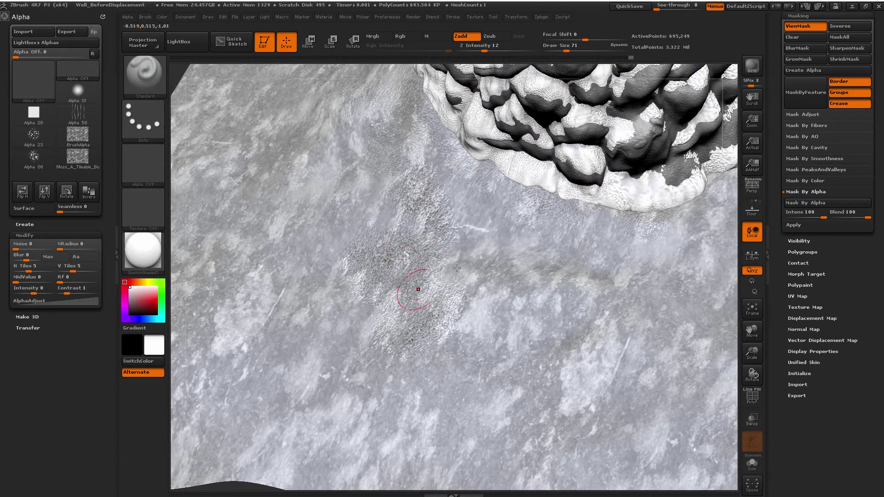
key("ctrl+z")
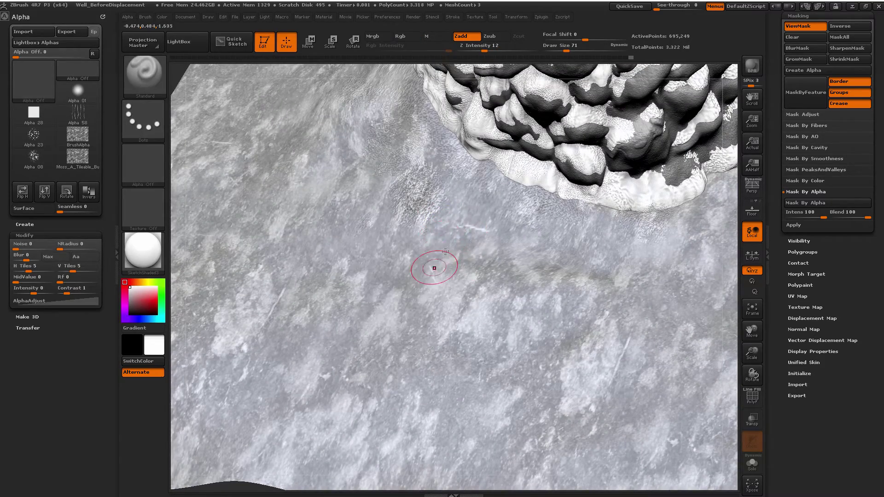
key("ctrl+z")
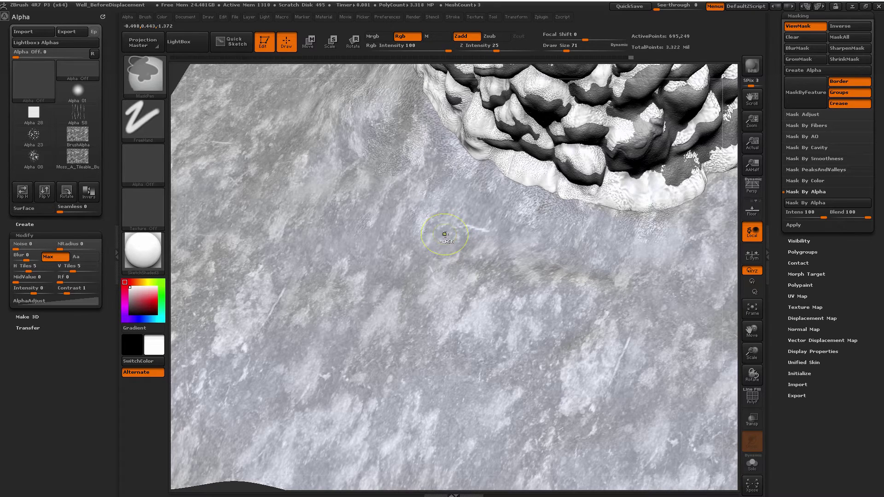
Test a stroke on the ground with the mask display hidden, undo it, and show the mask again
key("ctrl+h")
mouse_move(450, 231)
left_mouse_down()
mouse_move(405, 282)
mouse_move(447, 274)
mouse_move(474, 336)
mouse_move(534, 357)
left_mouse_up()
key("ctrl+z")
mouse_move(548, 302)
left_mouse_down()
mouse_move(509, 241)
mouse_move(523, 227)
mouse_move(580, 215)
mouse_move(513, 232)
mouse_move(453, 206)
mouse_move(505, 226)
mouse_move(551, 230)
left_mouse_up()
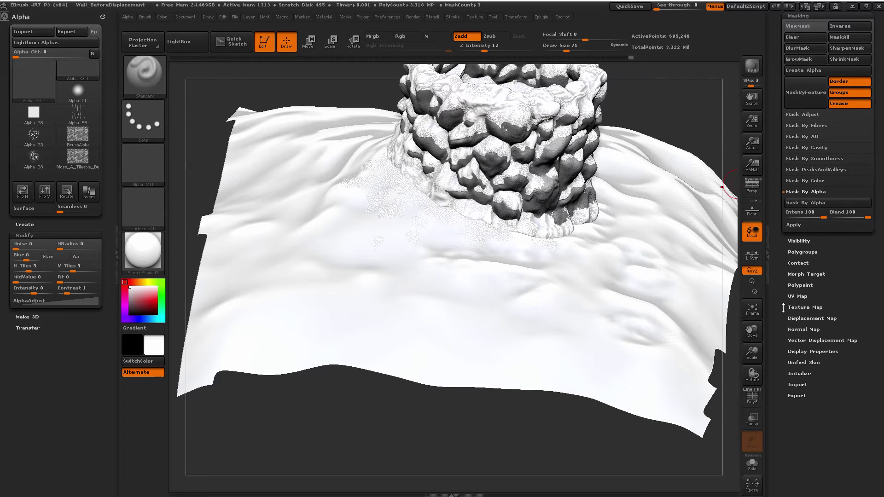
key("ctrl")
key("ctrl+h")
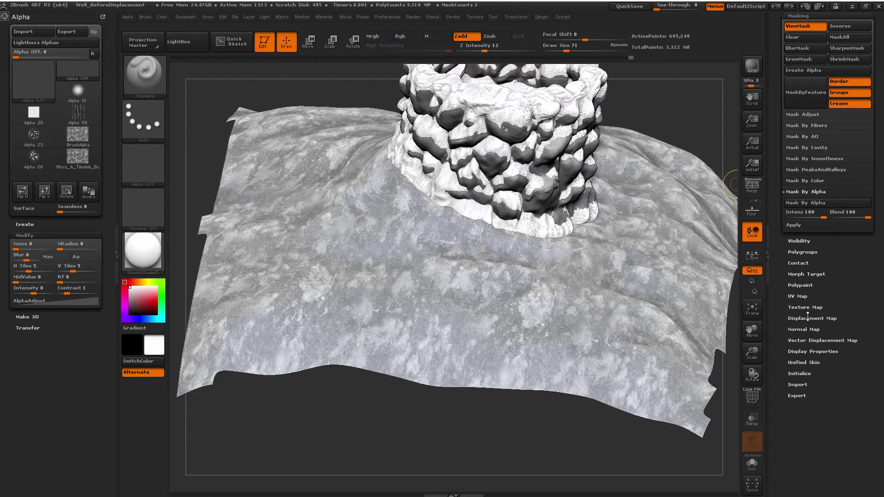
Apply the Inflate deformation to the masked ground plane to emboss the moss pattern as fine snow grain
left_click_drag(789, 247, 809, 124)
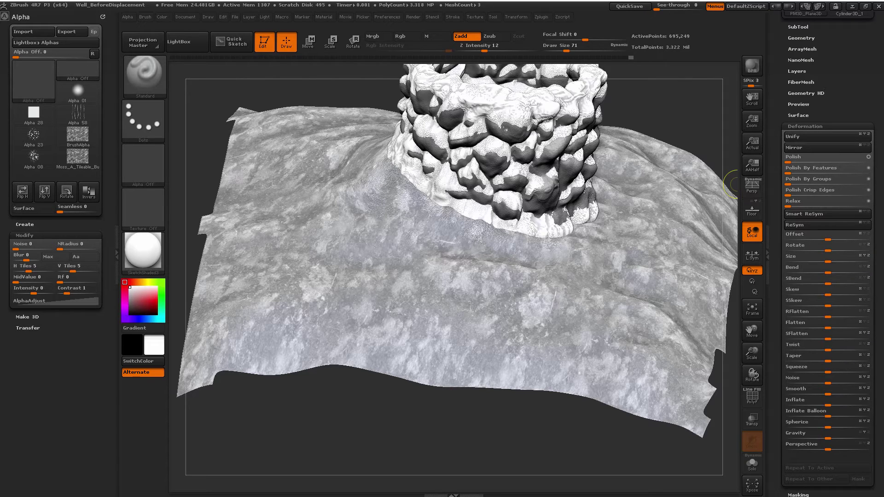
left_click(797, 401)
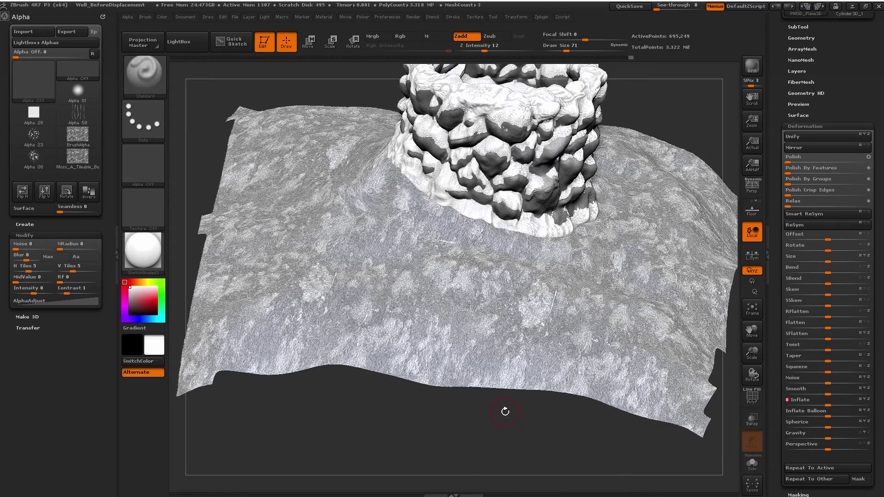
left_click_drag(517, 412, 531, 438)
left_click_drag(409, 264, 428, 312)
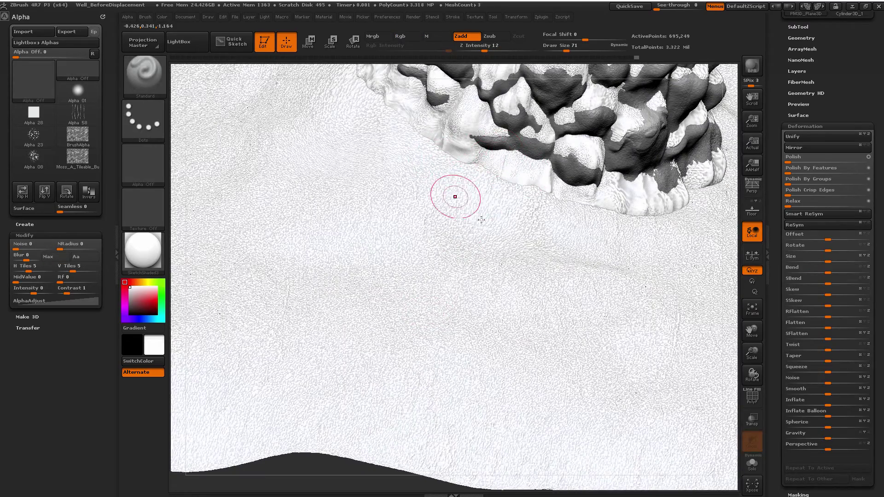
left_click_drag(481, 220, 486, 244)
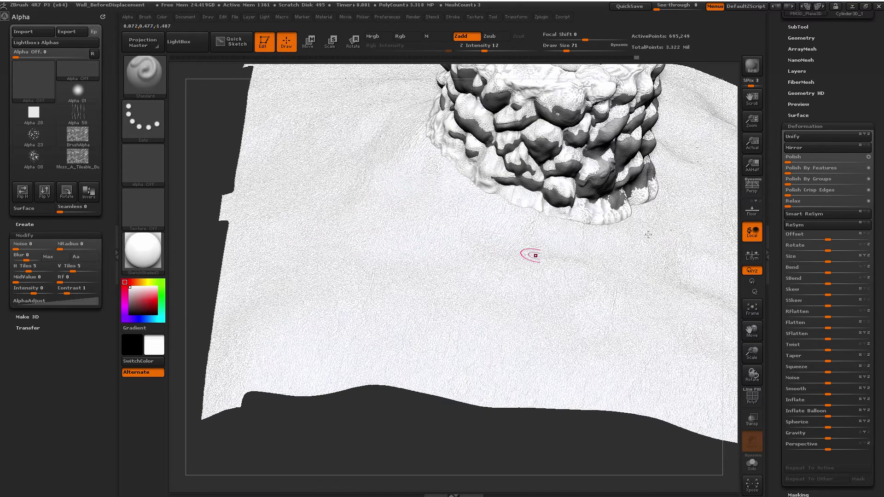
Reset the alpha's horizontal and vertical tiles to 1 and close the deformation and alpha settings
left_click(812, 126)
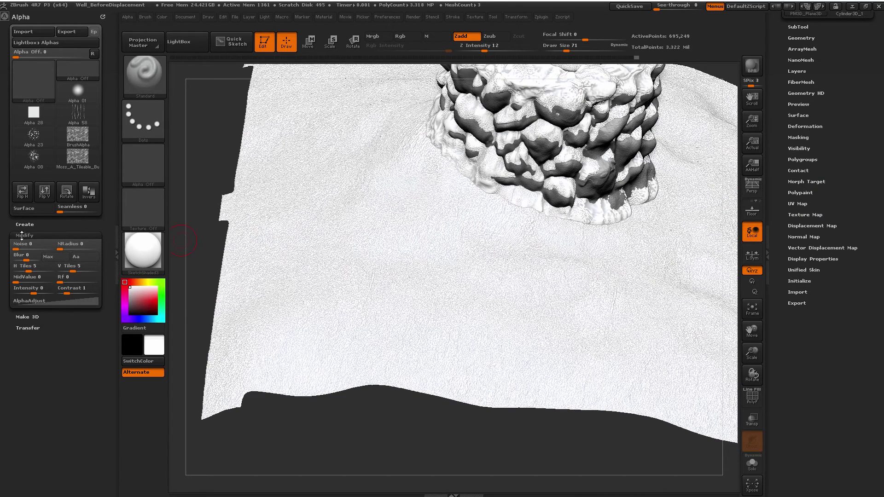
left_click_drag(23, 269, 10, 270)
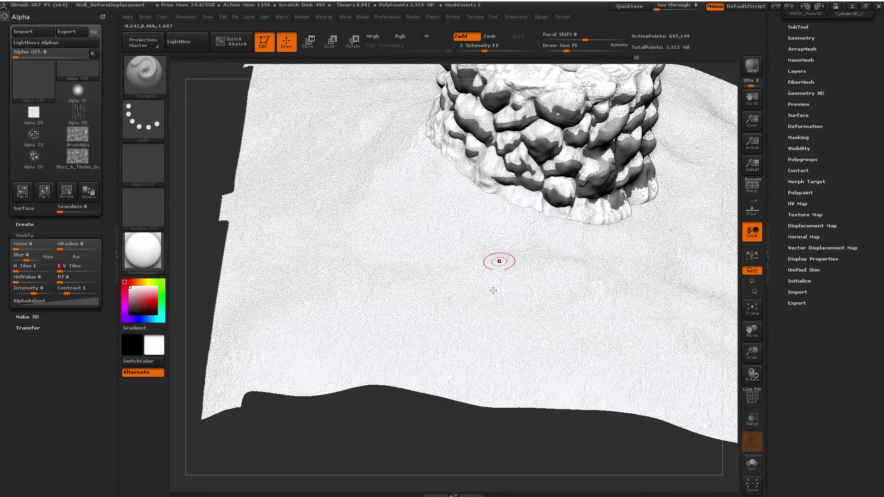
left_click(119, 259)
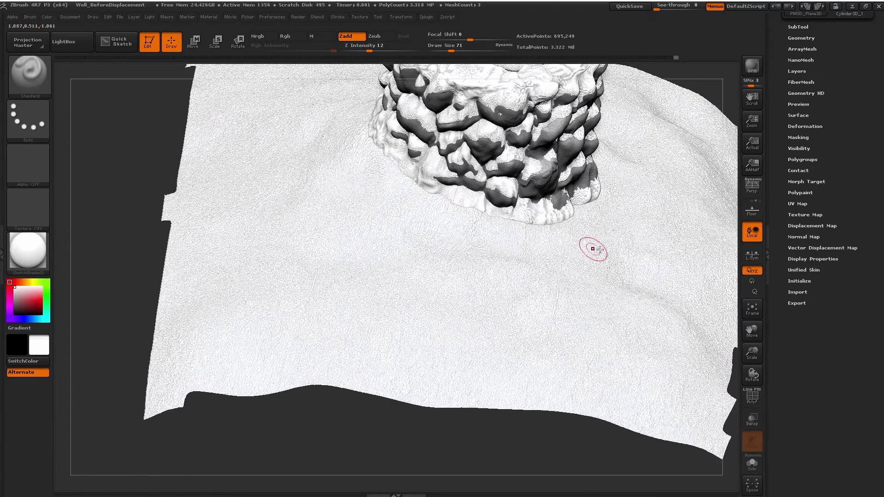
left_click_drag(177, 169, 176, 142)
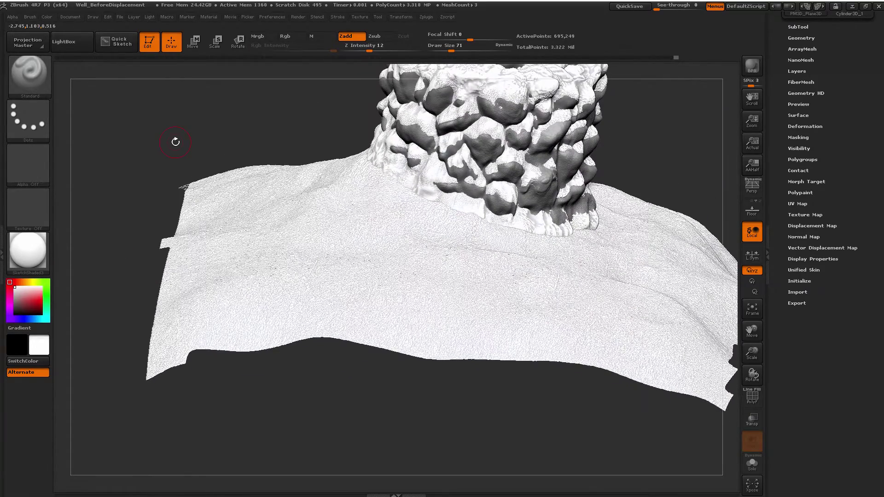
Smooth irregular patches of the grainy snow on the ground in front of the well with a draw size of 140
mouse_move(725, 157)
left_mouse_down()
mouse_move(673, 141)
mouse_move(648, 155)
mouse_move(634, 208)
mouse_move(612, 230)
mouse_move(506, 267)
left_mouse_up()
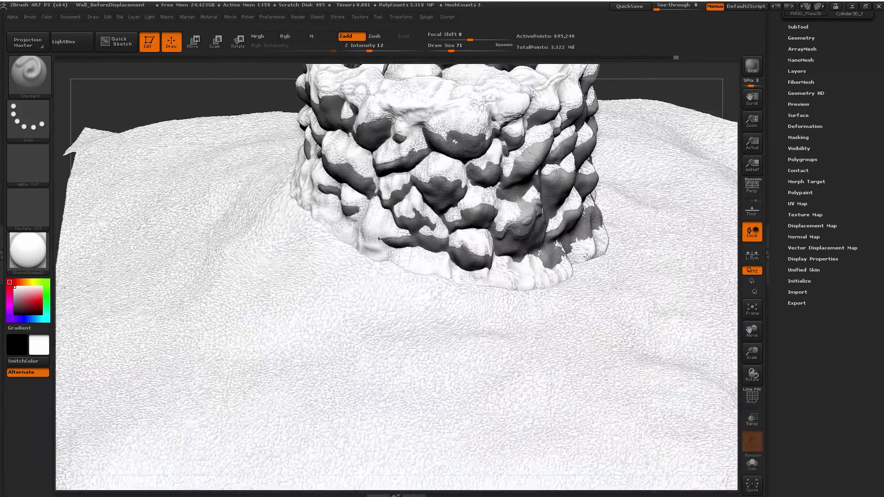
key("s")
mouse_move(344, 282)
left_mouse_down()
mouse_move(355, 290)
mouse_move(335, 293)
left_mouse_up()
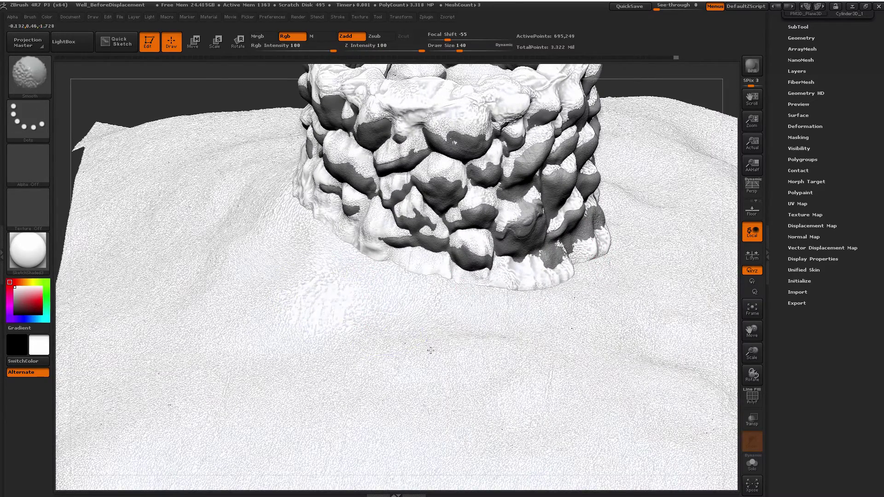
left_click_drag(430, 350, 443, 352, "shift")
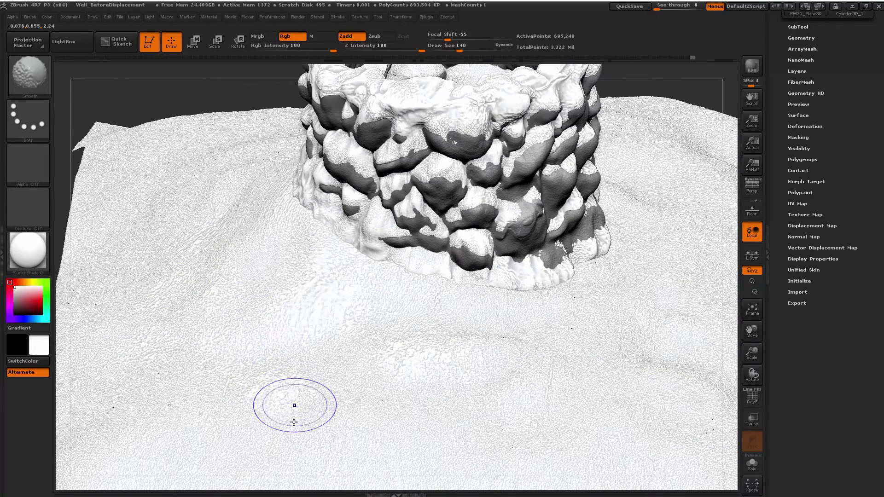
left_click_drag(292, 404, 334, 368, "shift")
mouse_move(588, 345)
left_mouse_down("shift")
mouse_move(529, 313)
mouse_move(338, 308)
mouse_move(229, 198)
left_mouse_up("shift")
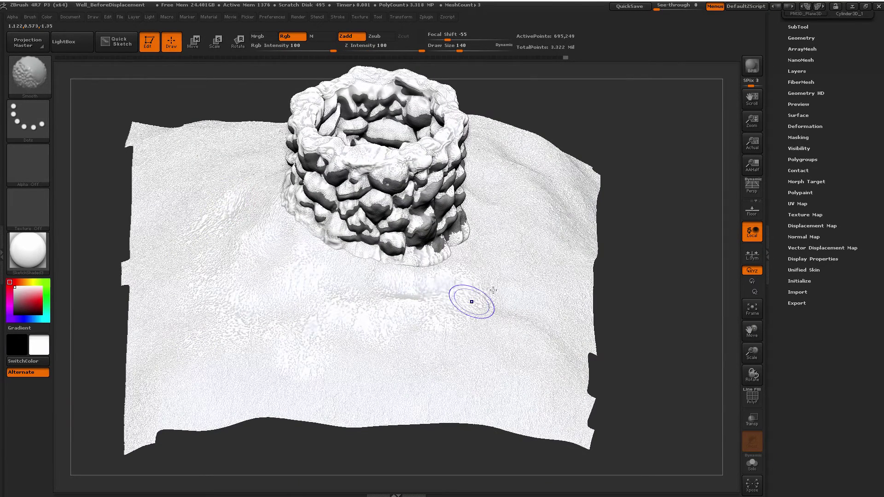
Smooth scattered patches of snow grain on the ground along both sides of the well, enlarging the draw size to 187
mouse_move(501, 256)
left_mouse_down("shift")
mouse_move(475, 269)
mouse_move(507, 188)
mouse_move(524, 338)
left_mouse_up("shift")
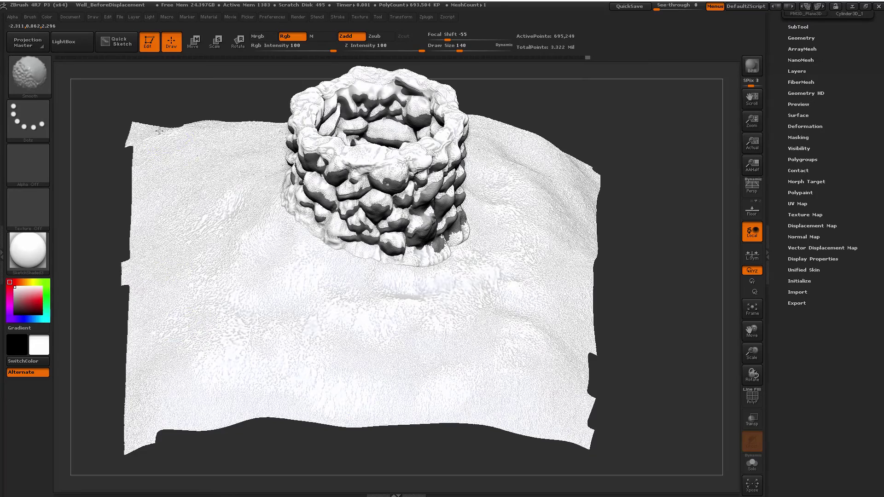
mouse_move(229, 151)
left_mouse_down("shift")
mouse_move(207, 154)
mouse_move(231, 170)
left_mouse_up("shift")
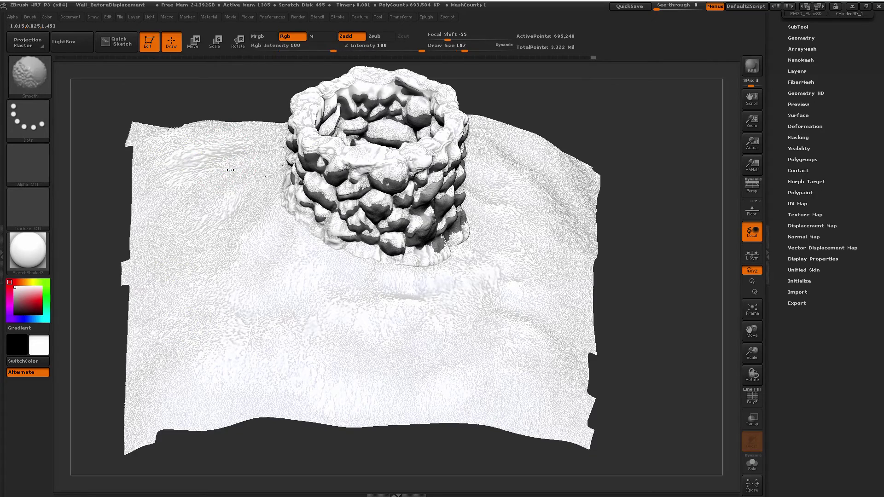
mouse_move(165, 283)
left_mouse_down("shift")
mouse_move(266, 289)
mouse_move(237, 357)
left_mouse_up("shift")
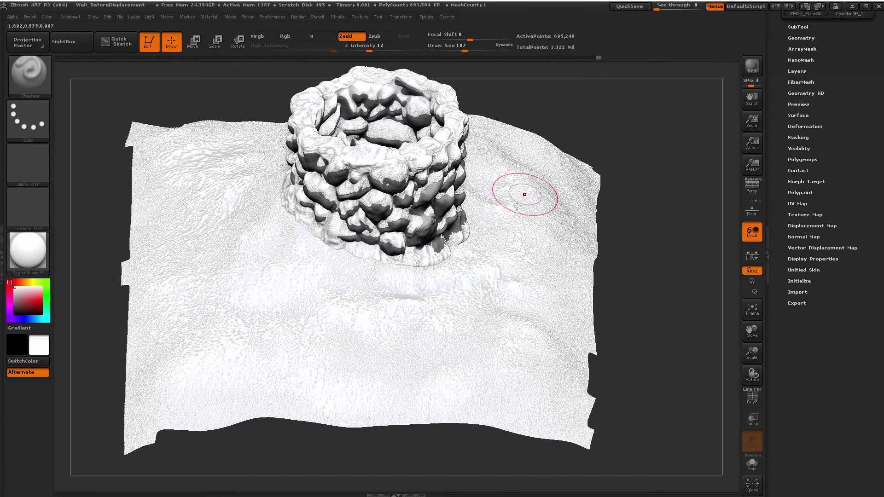
right_click_drag(523, 194, 480, 226)
left_click_drag(478, 236, 514, 180, "shift")
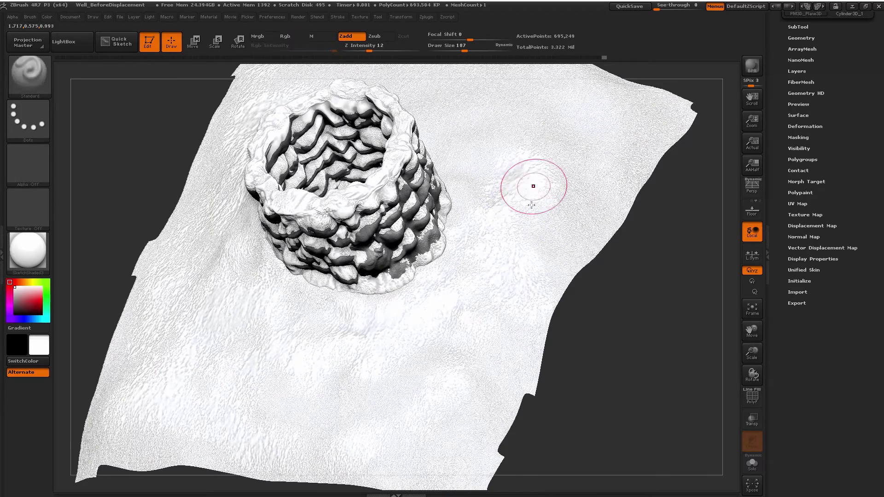
Smooth irregular patches of snow grain behind the well and on the ground's front-right slope
mouse_move(529, 183)
right_mouse_down()
mouse_move(479, 124)
mouse_move(541, 304)
mouse_move(383, 247)
right_mouse_up()
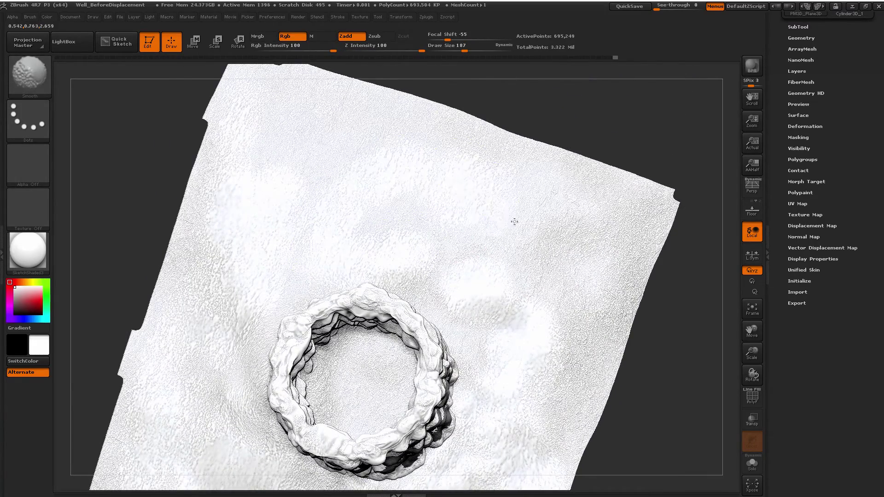
mouse_move(513, 217)
left_mouse_down("shift")
mouse_move(599, 294)
mouse_move(584, 189)
left_mouse_up("shift")
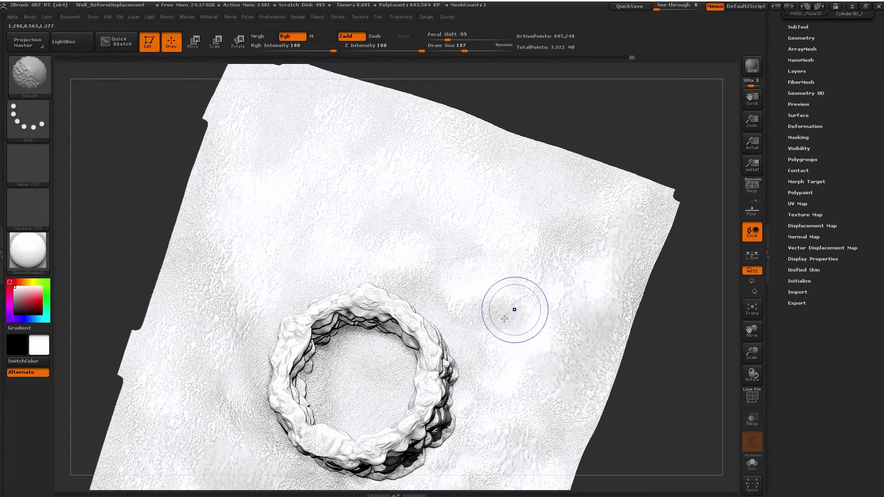
mouse_move(529, 339)
right_mouse_down()
mouse_move(556, 210)
mouse_move(562, 296)
right_mouse_up()
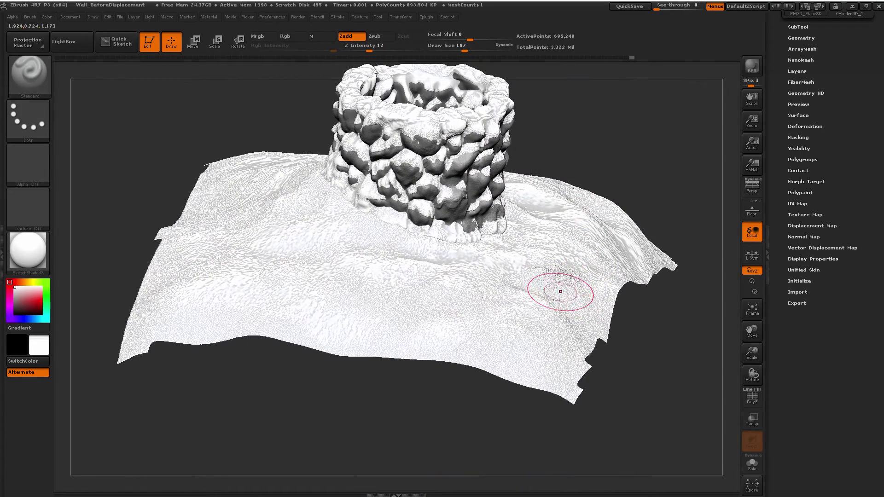
key("shift")
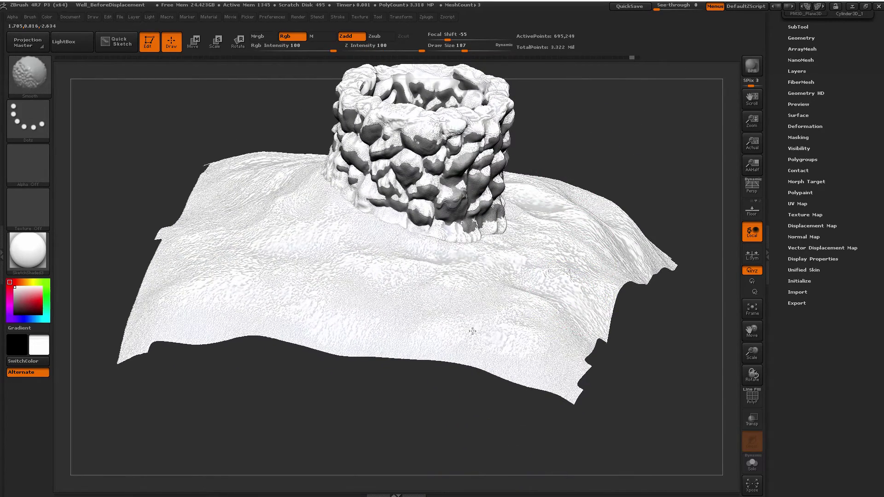
Switch to the ClayBuildup brush with a draw size of 44 and turn on transparency to see the ground around the well's base
mouse_move(435, 221)
right_mouse_down("ctrl")
mouse_move(471, 251)
mouse_move(474, 235)
mouse_move(489, 228)
mouse_move(469, 253)
mouse_move(547, 244)
mouse_move(510, 276)
right_mouse_up("ctrl")
key("b")
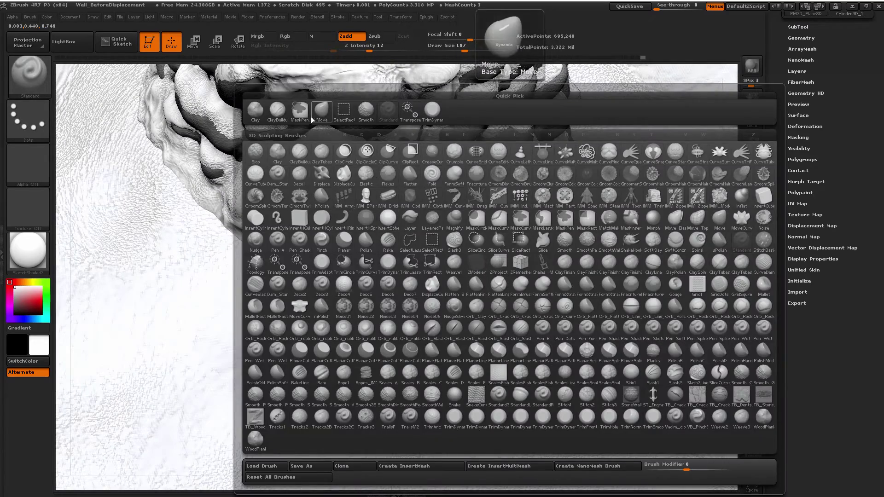
key("c")
key("b")
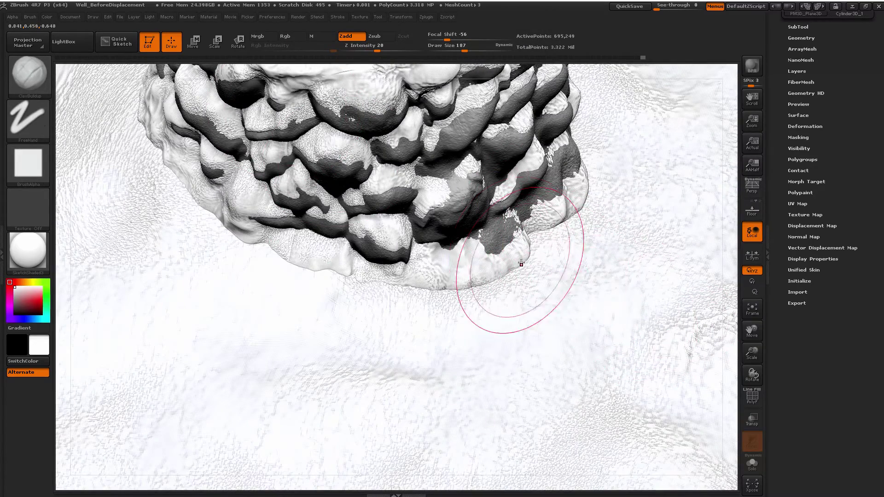
key("s")
left_click_drag(529, 269, 516, 271)
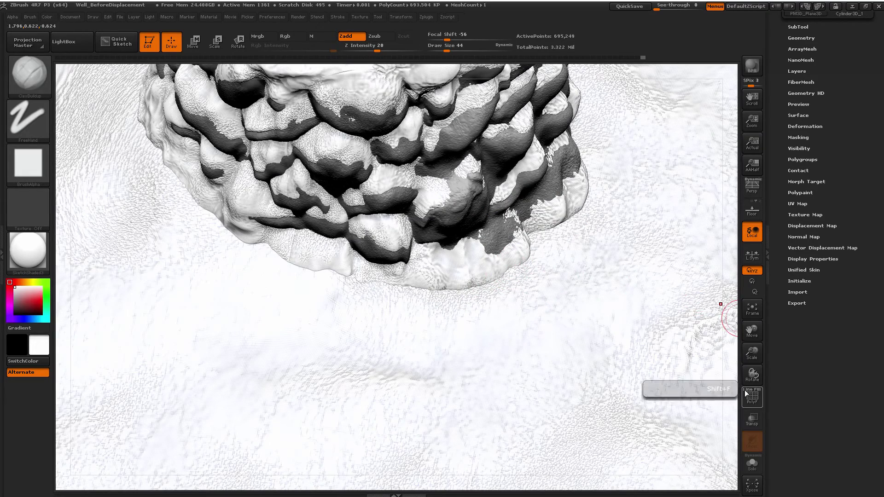
left_click(752, 420)
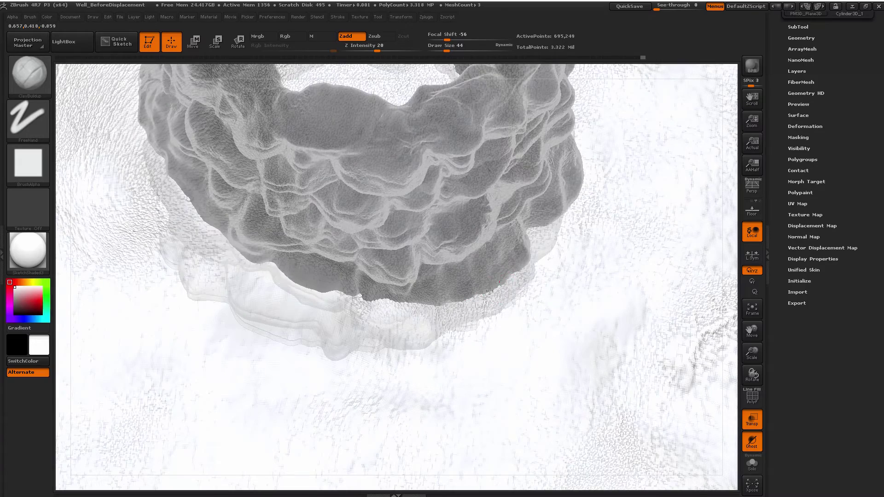
Build up and smooth the ground snow where it meets the front of the well's base, and turn transparency off
left_click_drag(514, 253, 534, 249)
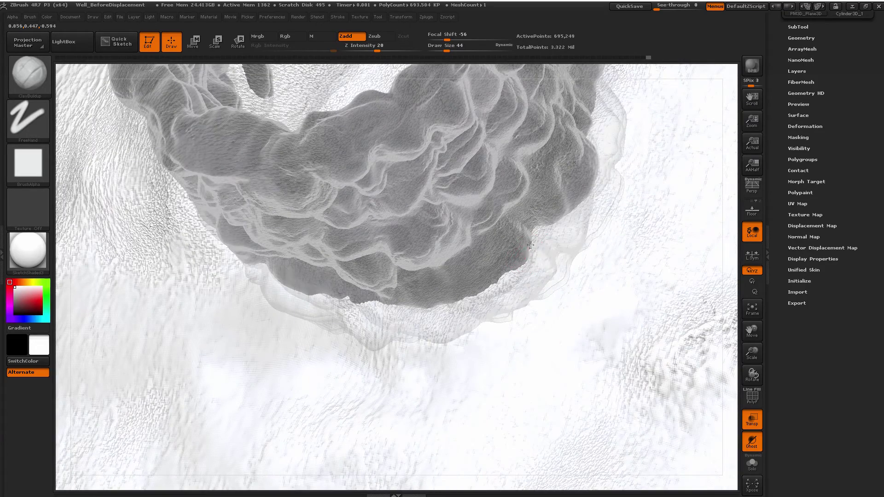
key("ctrl")
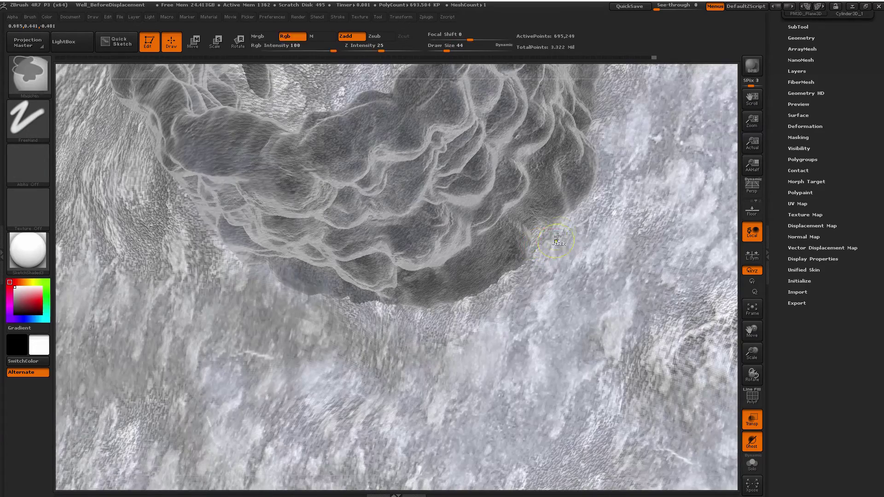
right_click_drag(557, 237, 511, 193, "ctrl")
left_click_drag(238, 239, 253, 260, "ctrl")
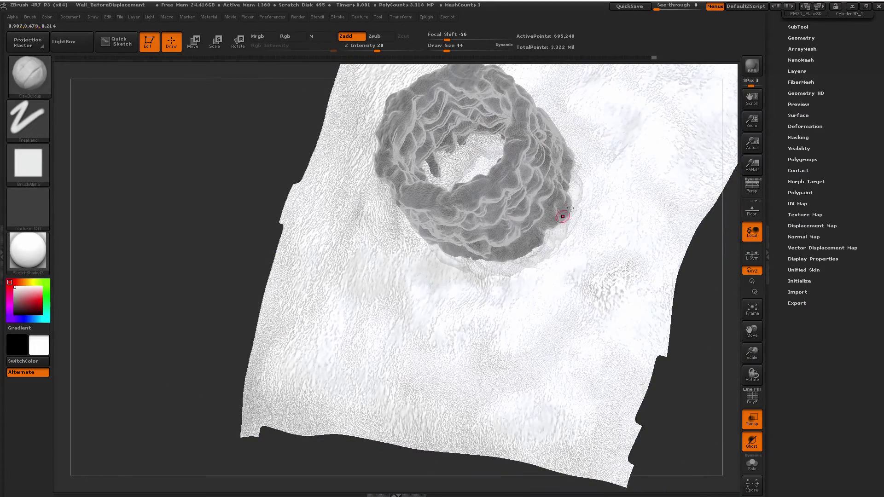
mouse_move(563, 217)
right_mouse_down("ctrl")
mouse_move(575, 209)
mouse_move(623, 249)
mouse_move(515, 259)
mouse_move(525, 212)
mouse_move(515, 285)
right_mouse_up("ctrl")
left_click_drag(481, 347, 471, 360, "shift")
left_click_drag(424, 389, 363, 384, "shift")
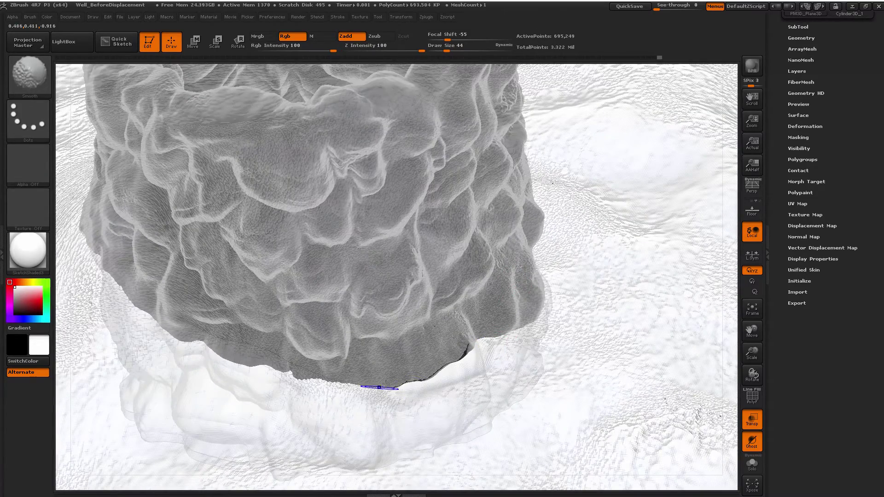
right_click_drag(529, 322, 462, 259, "ctrl")
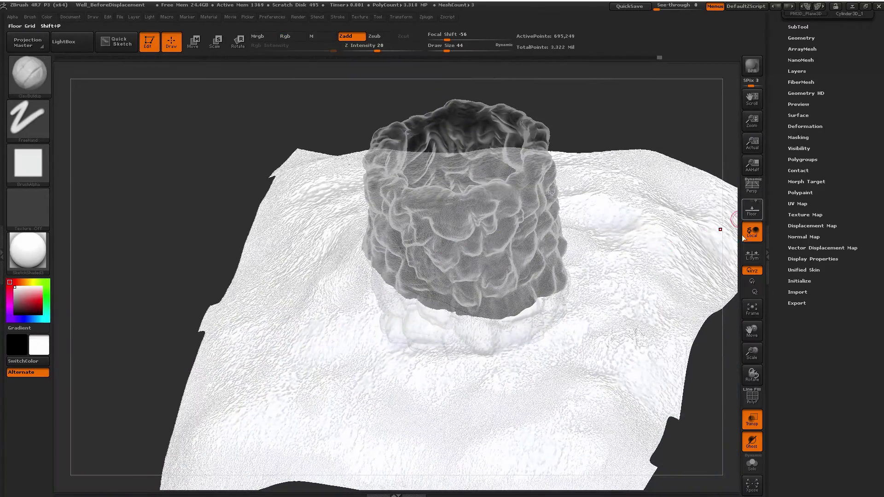
left_click(752, 418)
Pile up a ridge of snow on the ground along the well's front base with ClayBuildup and smooth its front-left part
mouse_move(642, 156)
right_mouse_down()
mouse_move(653, 89)
mouse_move(651, 98)
mouse_move(690, 138)
mouse_move(592, 247)
mouse_move(496, 383)
right_mouse_up()
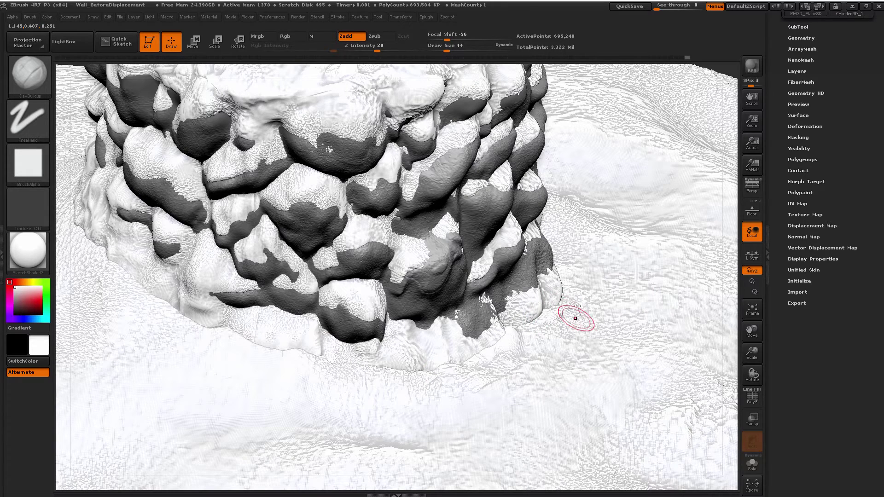
mouse_move(550, 301)
left_mouse_down()
mouse_move(547, 322)
mouse_move(484, 367)
mouse_move(368, 371)
mouse_move(239, 332)
left_mouse_up()
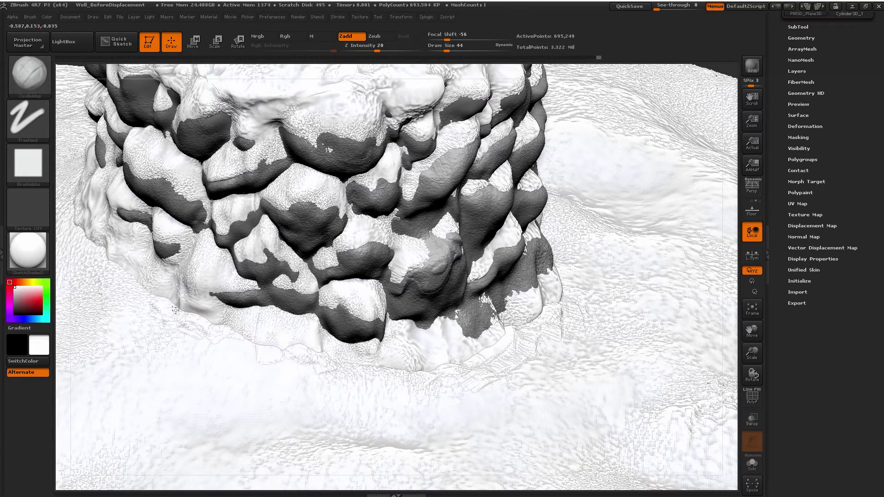
mouse_move(175, 310)
left_mouse_down()
mouse_move(164, 313)
mouse_move(211, 318)
mouse_move(264, 349)
left_mouse_up()
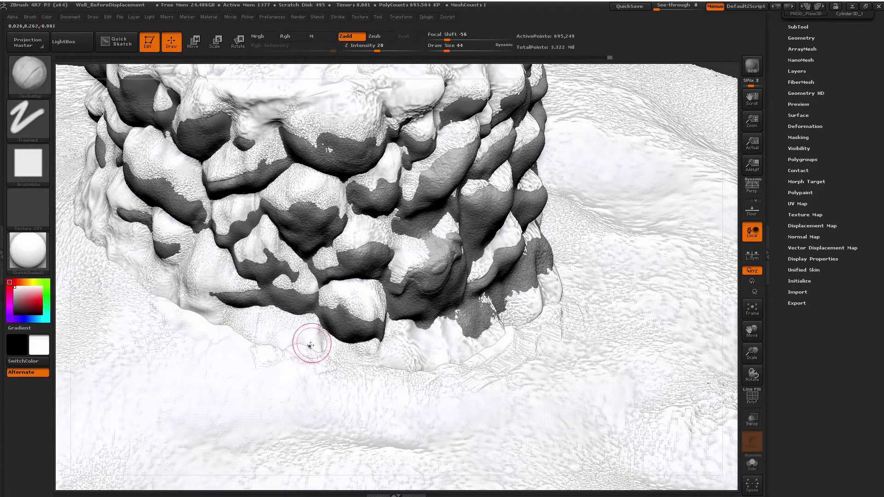
mouse_move(310, 345)
right_mouse_down()
mouse_move(296, 354)
mouse_move(308, 357)
right_mouse_up()
left_click_drag(308, 358, 285, 362, "shift")
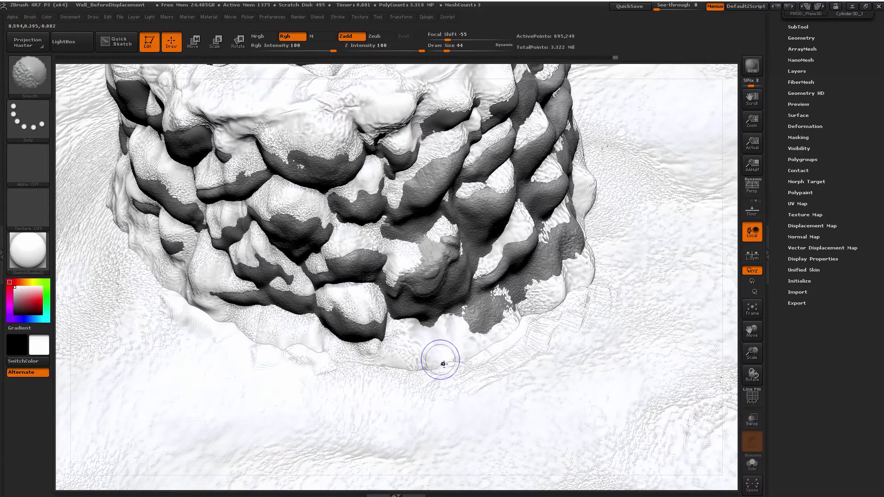
Blend the piled snow into the ground by smoothing the right and left ends of the well's base
mouse_move(510, 315)
right_mouse_down("shift")
mouse_move(638, 198)
mouse_move(636, 105)
mouse_move(633, 152)
mouse_move(599, 197)
mouse_move(576, 304)
mouse_move(569, 305)
mouse_move(576, 195)
mouse_move(393, 341)
right_mouse_up("shift")
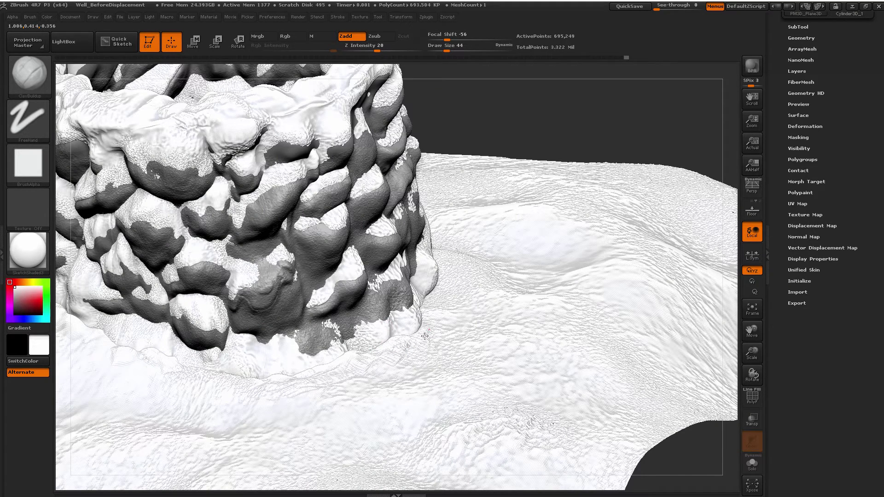
key("shift")
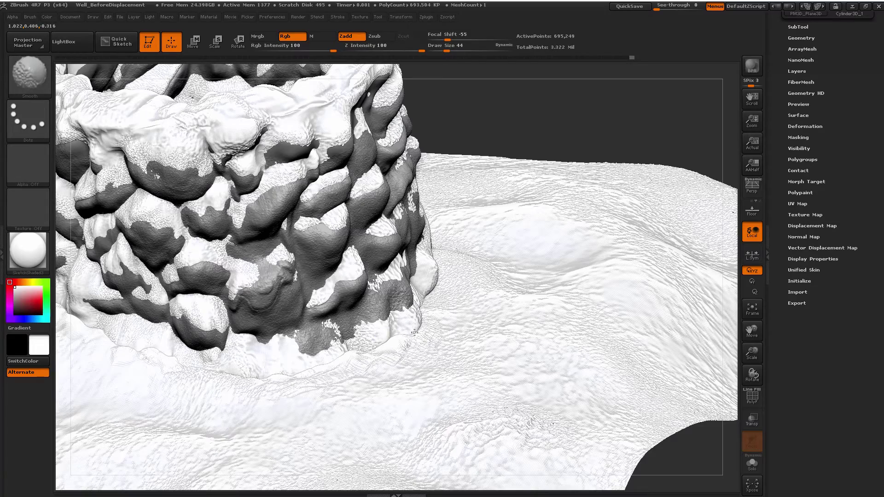
mouse_move(511, 225)
right_mouse_down()
mouse_move(571, 162)
mouse_move(573, 175)
mouse_move(528, 201)
mouse_move(588, 151)
mouse_move(584, 140)
mouse_move(603, 152)
mouse_move(596, 162)
mouse_move(634, 182)
right_mouse_up()
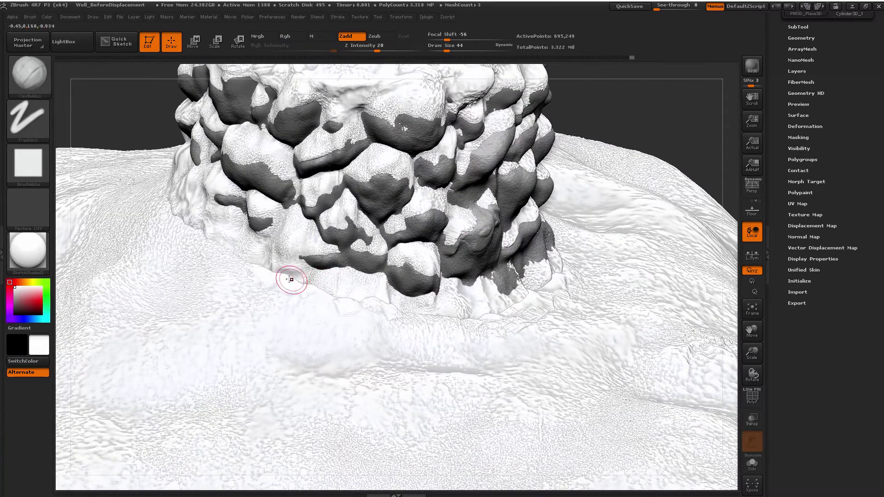
left_click_drag(253, 267, 272, 286, "shift")
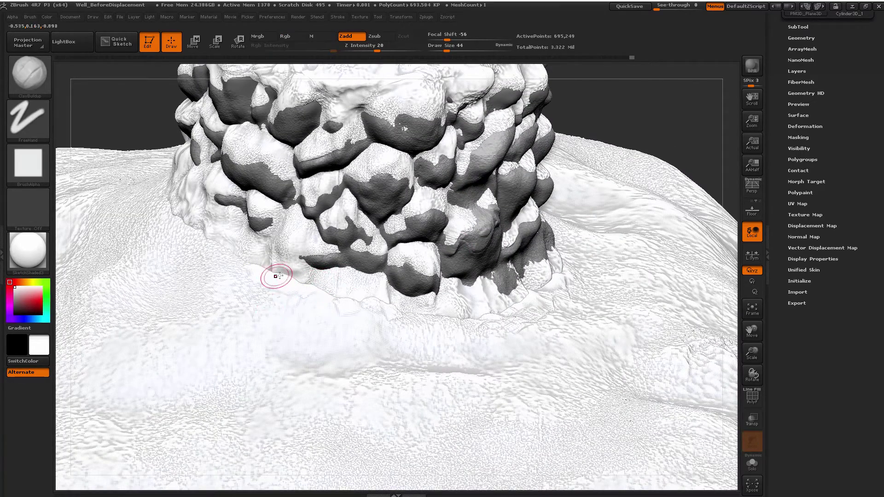
Stipple fine snow specks on the ground left of the well using the Standard brush with Alpha 23, raising Z Intensity to 20
key("b")
left_click(159, 112)
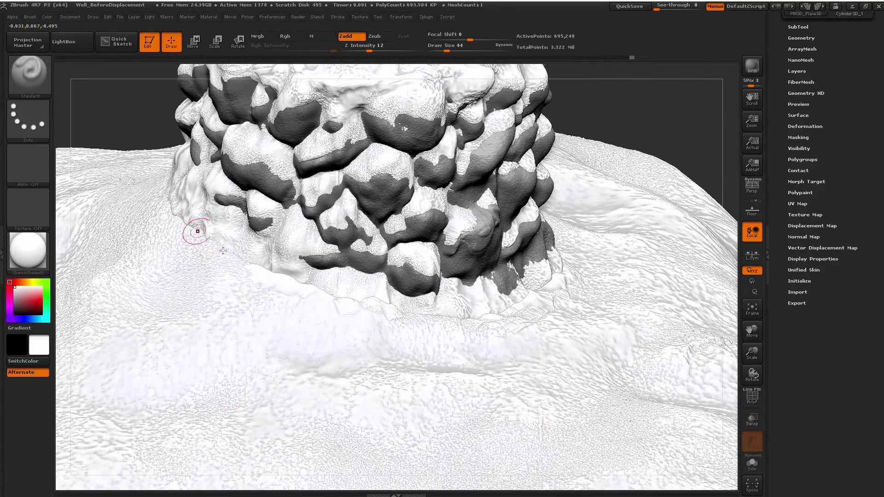
left_click(25, 171)
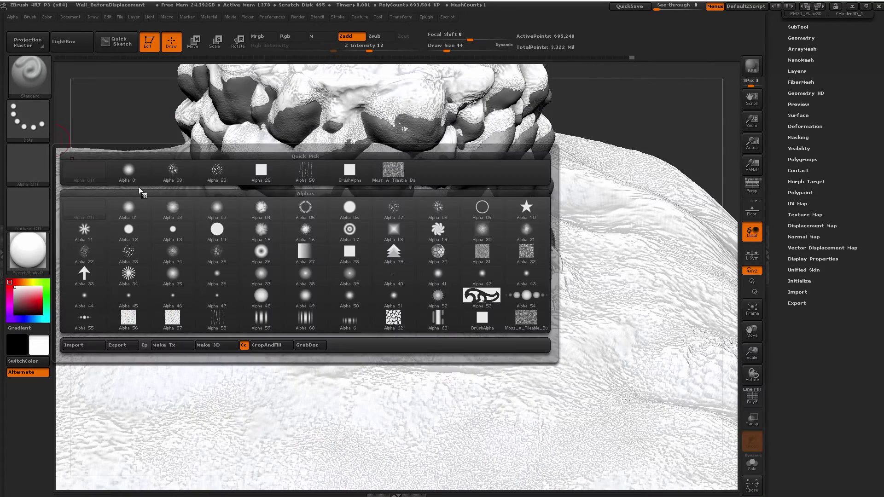
left_click(220, 178)
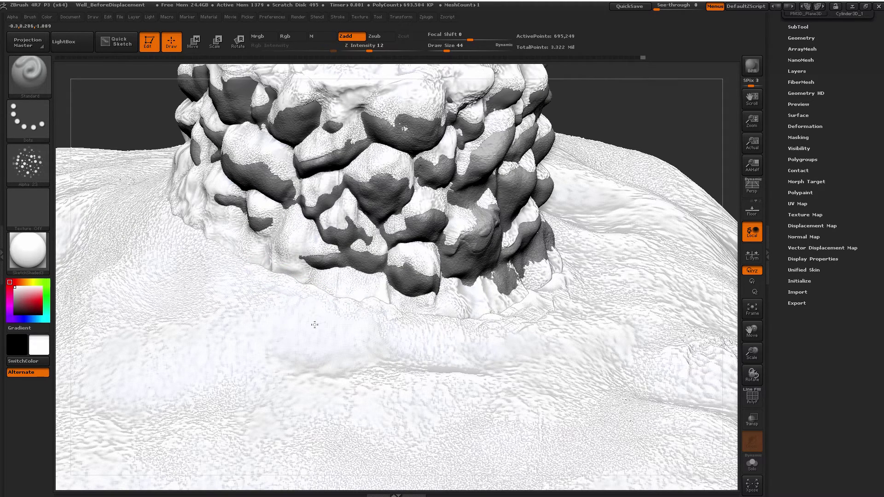
left_click_drag(181, 282, 172, 292)
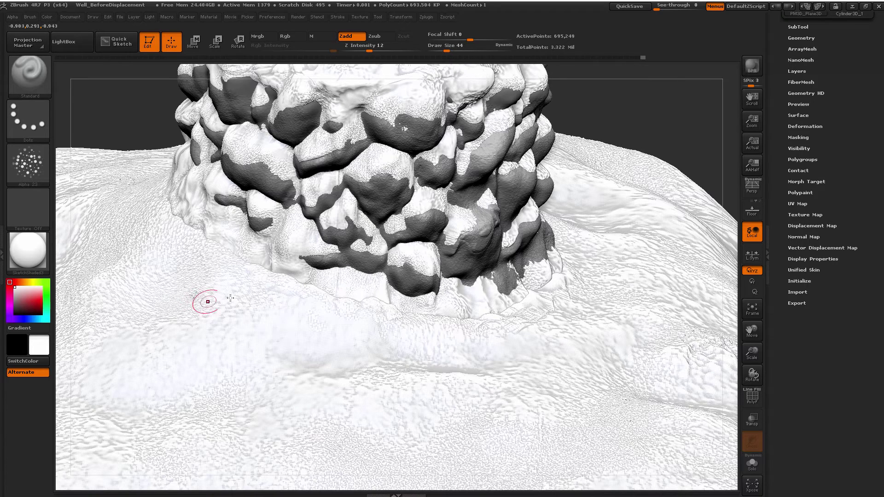
left_click_drag(369, 51, 377, 51)
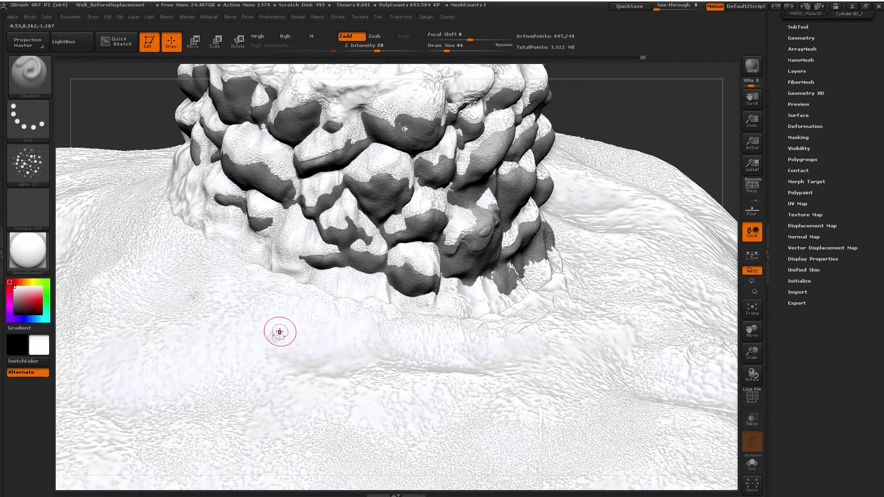
Turn the Standard brush's alpha off and dab round snow lumps along the ground in front of the well's base
left_click(28, 164)
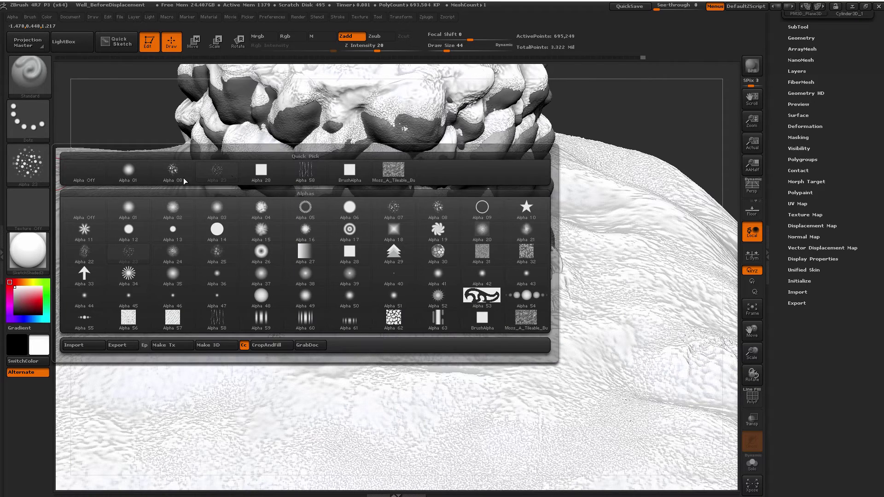
left_click(93, 174)
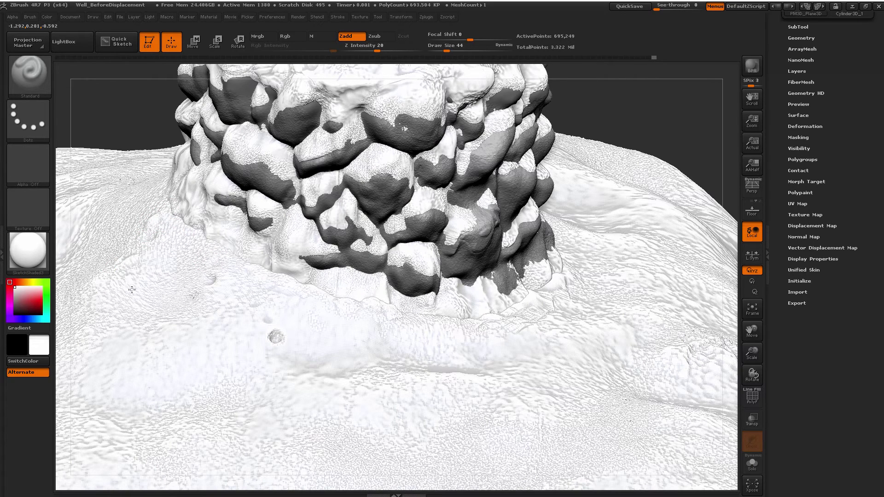
left_click_drag(152, 323, 249, 330)
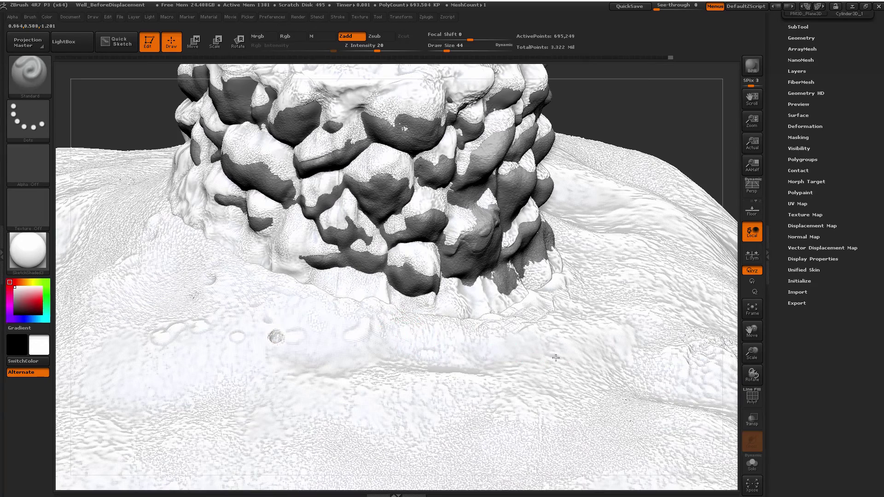
Set the draw size to 29 and dab smaller snow lumps on the ground around the well, mainly on its left side
key("s")
left_click(623, 255)
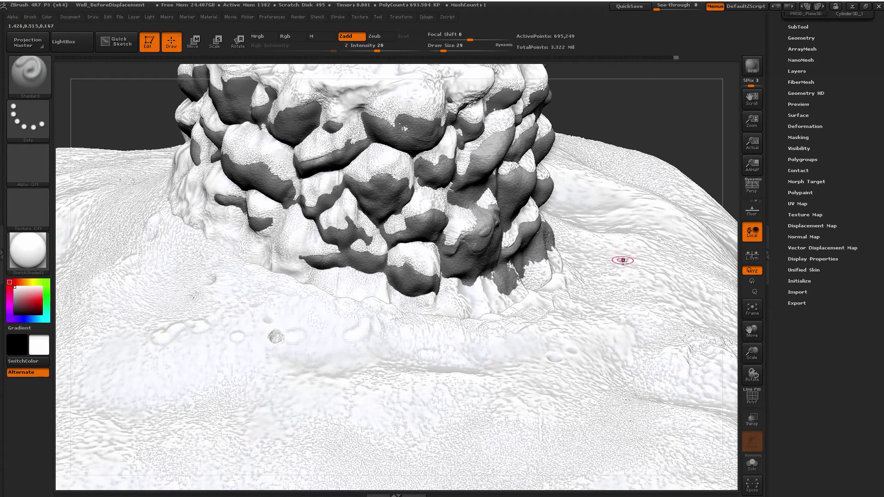
mouse_move(604, 259)
right_mouse_down()
mouse_move(608, 232)
mouse_move(607, 250)
mouse_move(697, 283)
right_mouse_up()
right_click_drag(369, 249, 299, 256)
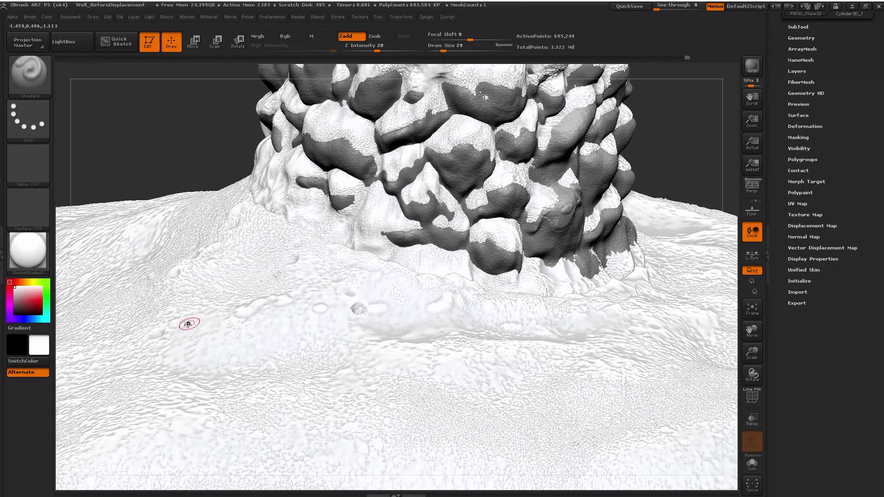
right_click_drag(207, 252, 177, 189)
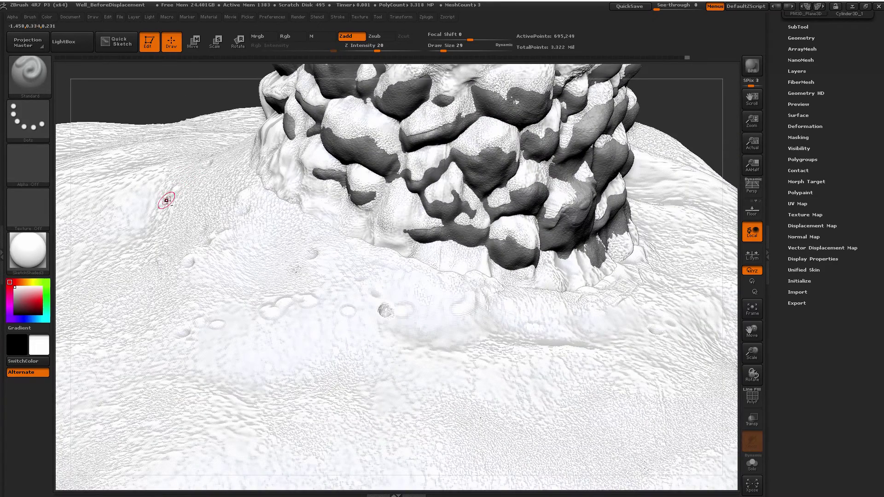
left_click(164, 207)
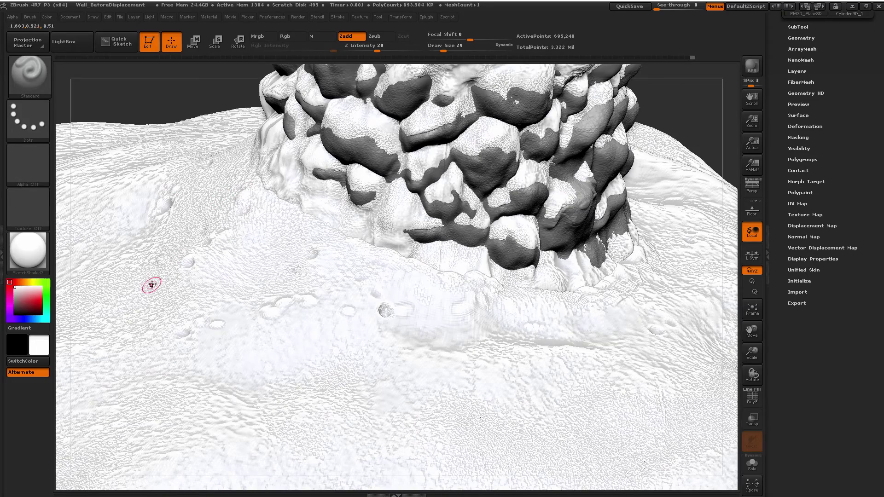
Examine the whole well and its snowy ground from a distance and from other angles
right_click_drag(337, 281, 335, 150, "ctrl")
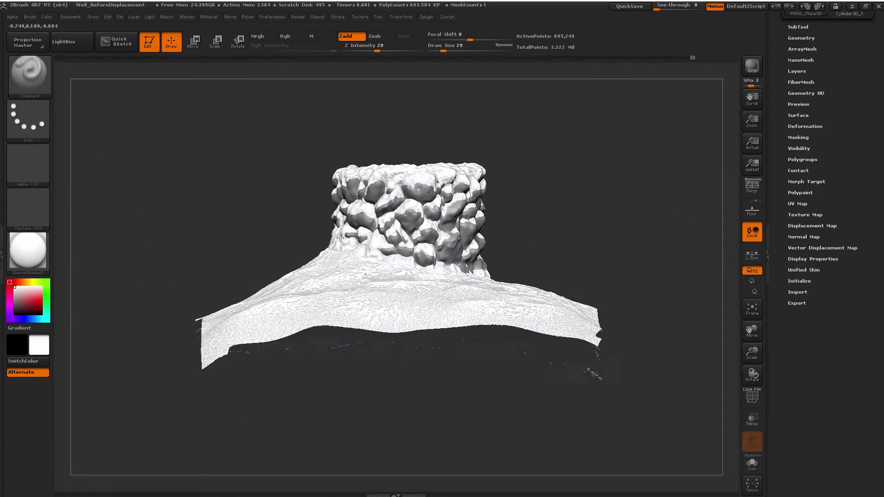
mouse_move(547, 217)
right_mouse_down("ctrl")
mouse_move(660, 234)
mouse_move(631, 217)
mouse_move(593, 220)
mouse_move(568, 243)
mouse_move(585, 233)
right_mouse_up("ctrl")
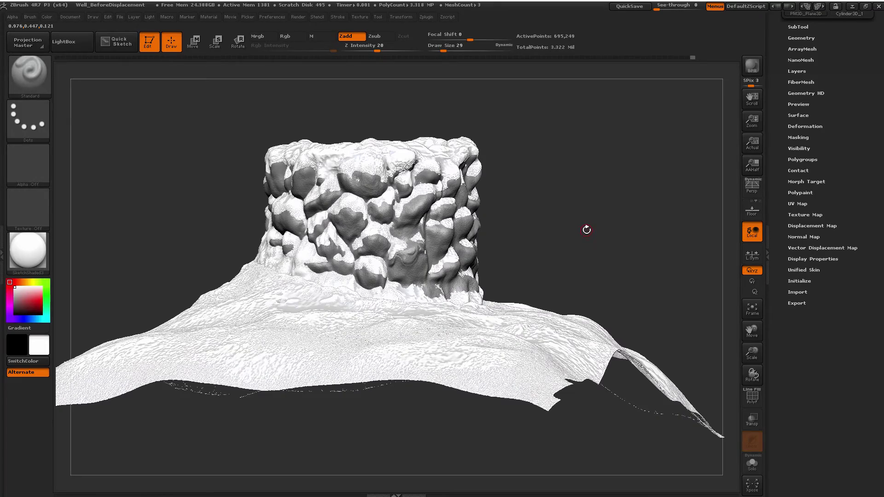
mouse_move(584, 178)
right_mouse_down("ctrl")
mouse_move(604, 198)
mouse_move(628, 188)
mouse_move(628, 200)
mouse_move(635, 196)
right_mouse_up("ctrl")
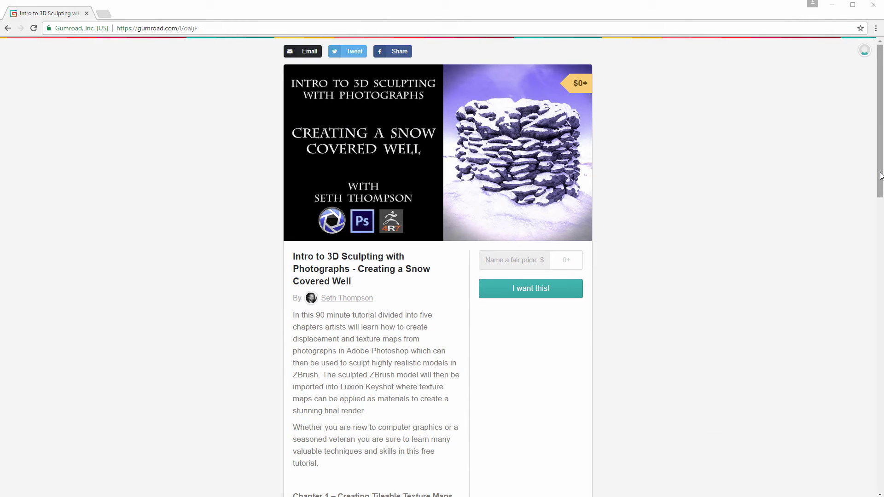
Look through the tutorial's Gumroad page in the browser and compare the tileable stone wall texture maps in the image viewer
left_click_drag(880, 175, 880, 409)
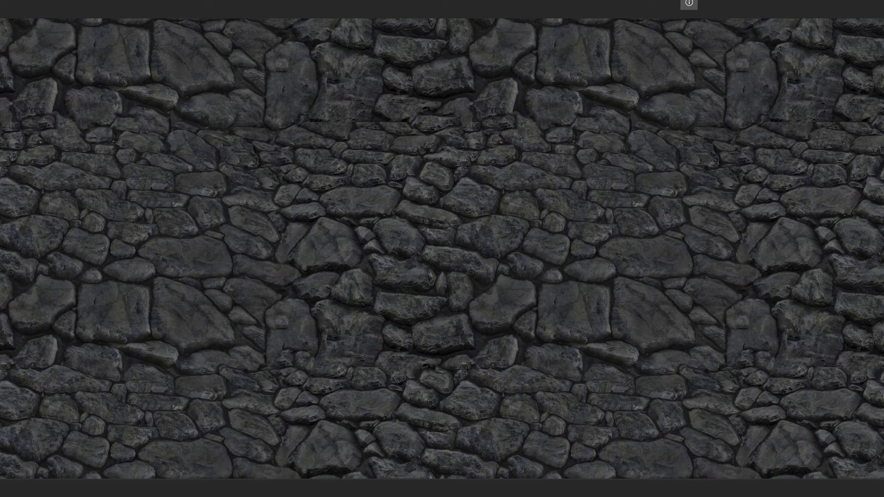
key("Right")
key("Left")
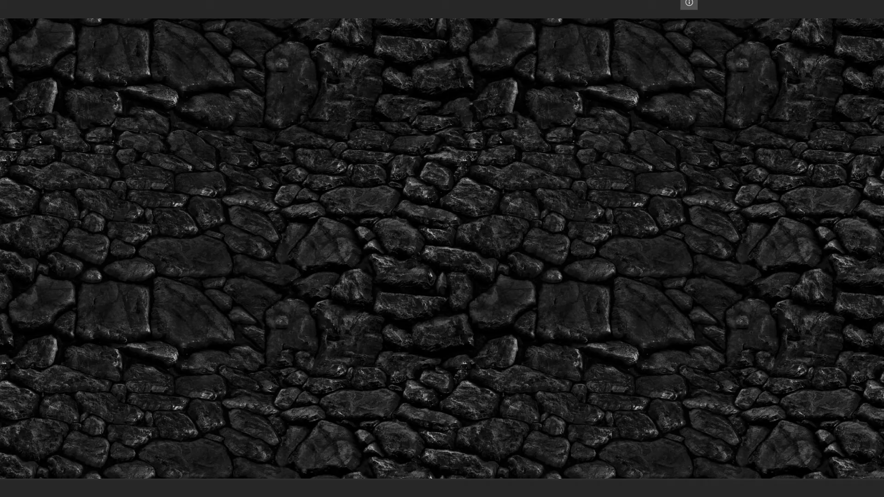
key("Left")
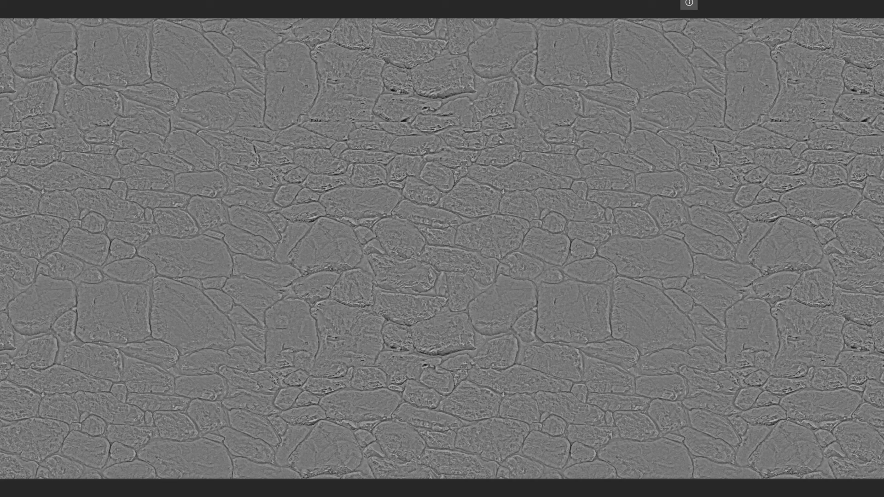
key("alt+Tab")
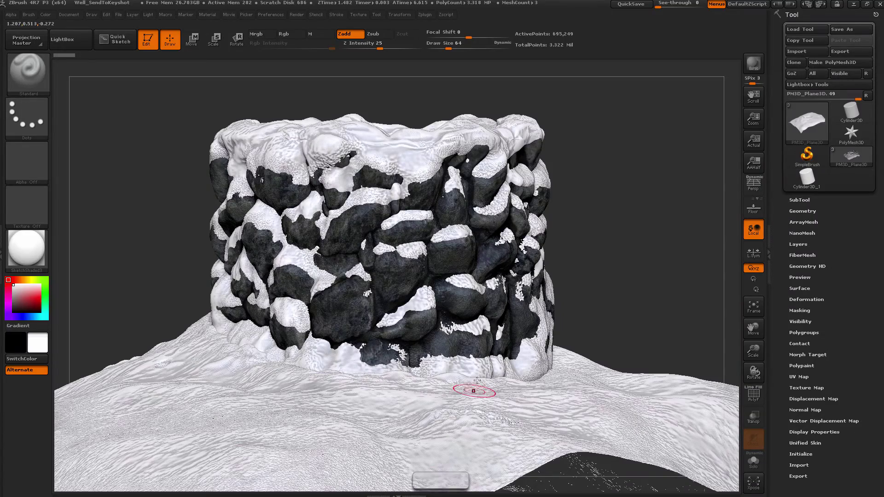
Inspect the textured snow-covered well in ZBrush and its rendered version in KeyShot from different angles
left_click_drag(592, 279, 594, 350)
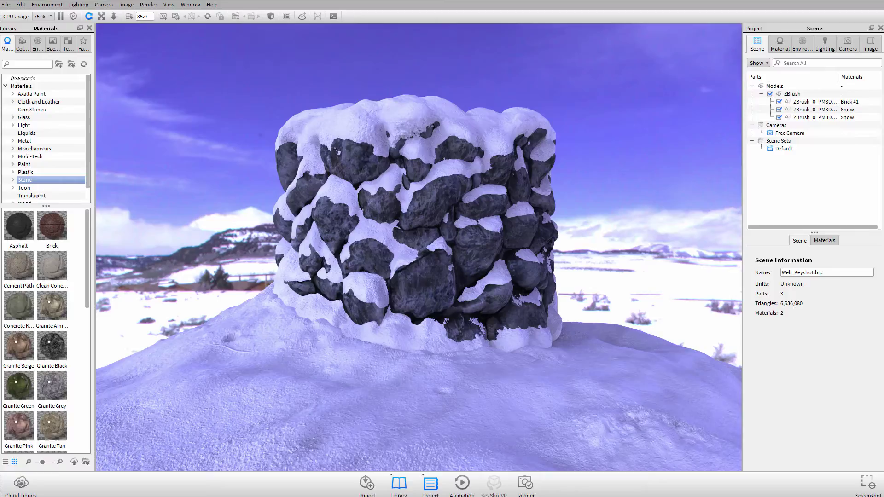
left_click_drag(605, 250, 634, 241)
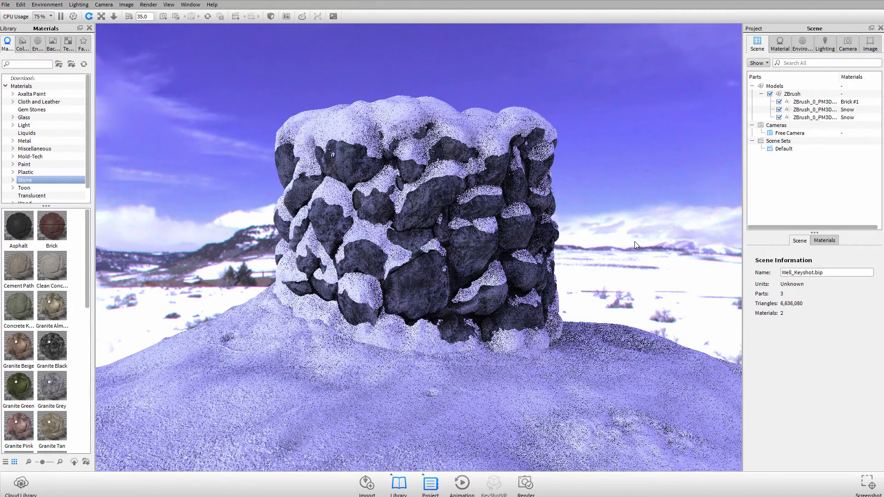